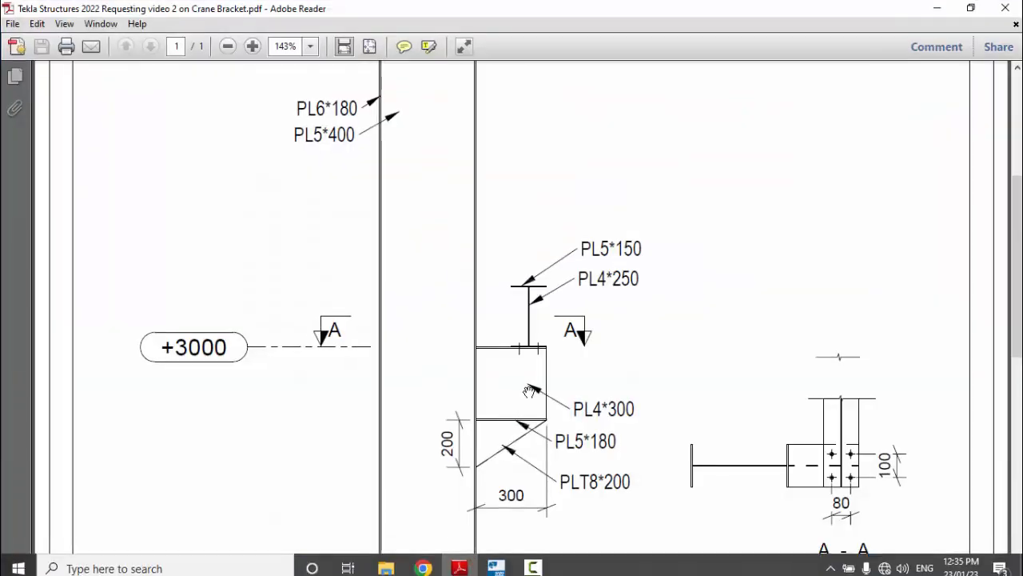
Examine the crane bracket drawing for its levels, plate sizes, bracket dimensions and the bolt layout in section A-A
scroll(528, 389, down, 1)
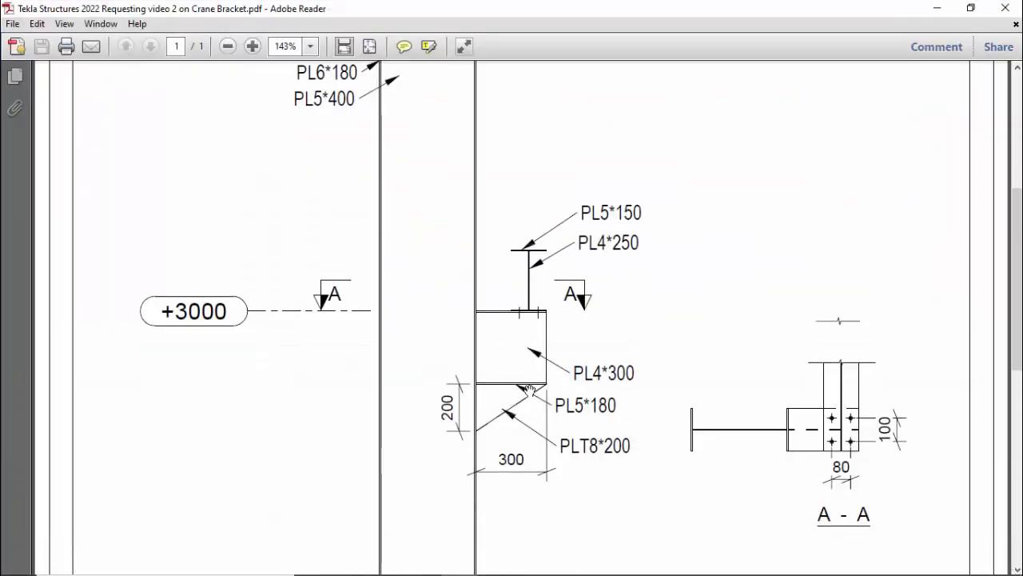
scroll(528, 389, up, 3)
scroll(520, 380, up, 2)
scroll(495, 356, down, 1)
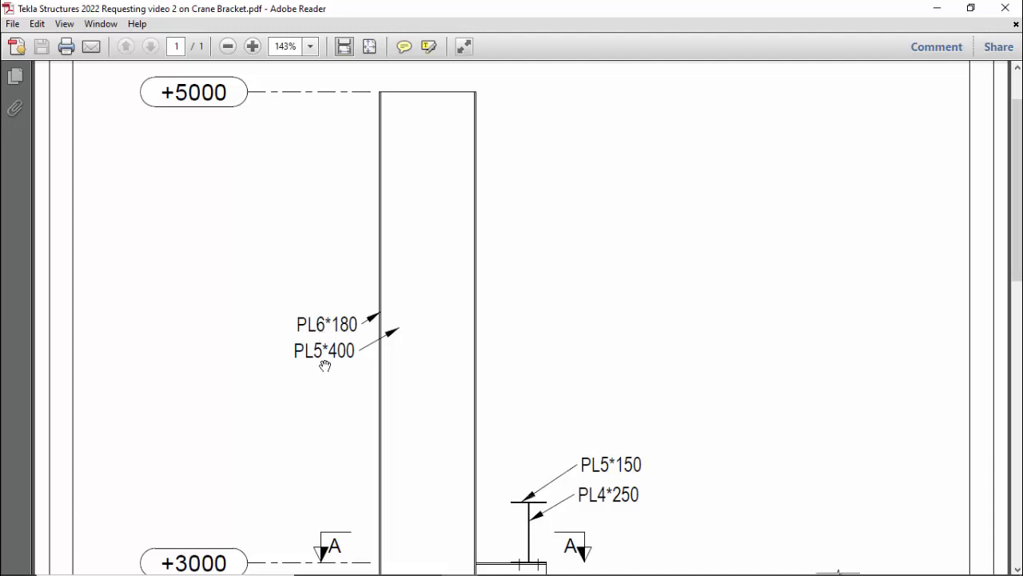
scroll(397, 372, down, 5)
scroll(496, 308, up, 1)
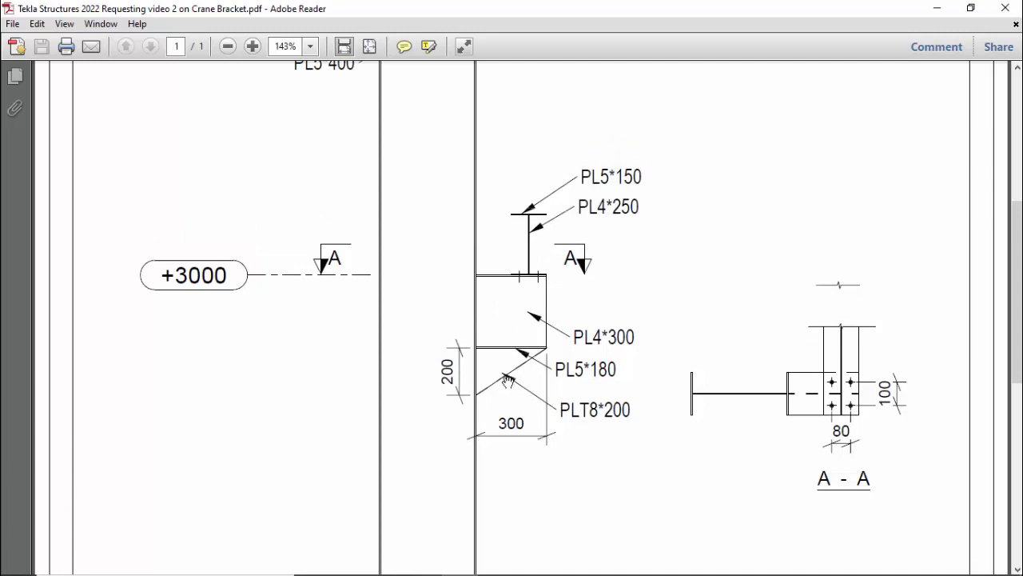
scroll(487, 364, up, 1)
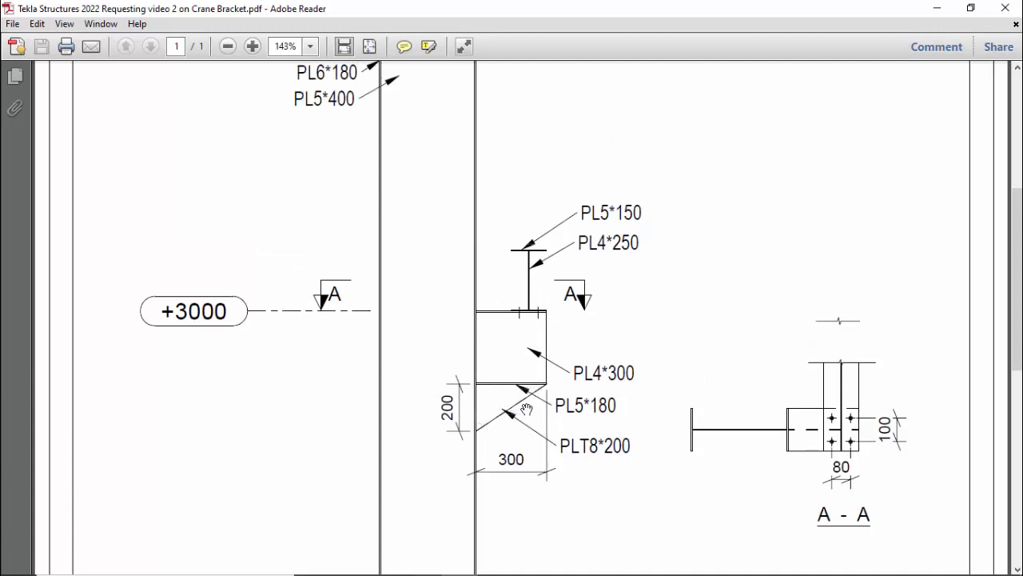
scroll(777, 410, down, 2)
scroll(568, 359, up, 3)
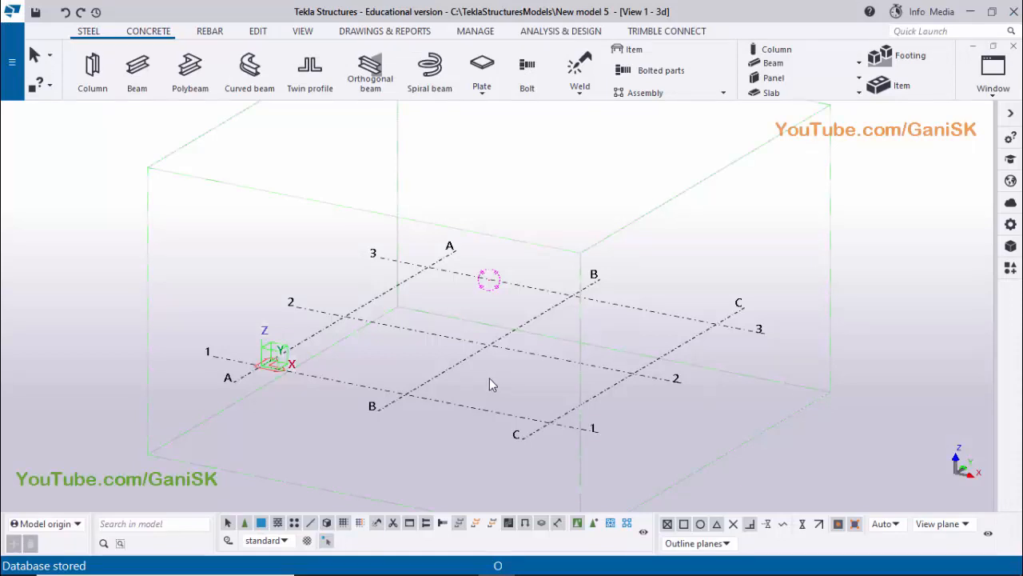
Switch off direct modification and open the settings for creating views along the selected grid's lines
scroll(489, 378, up, 2)
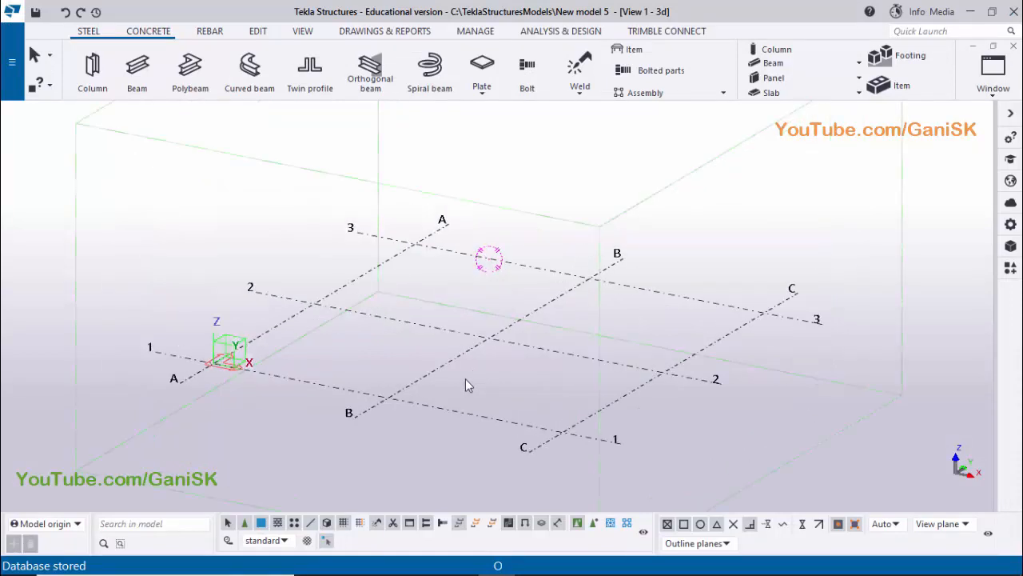
click(423, 378)
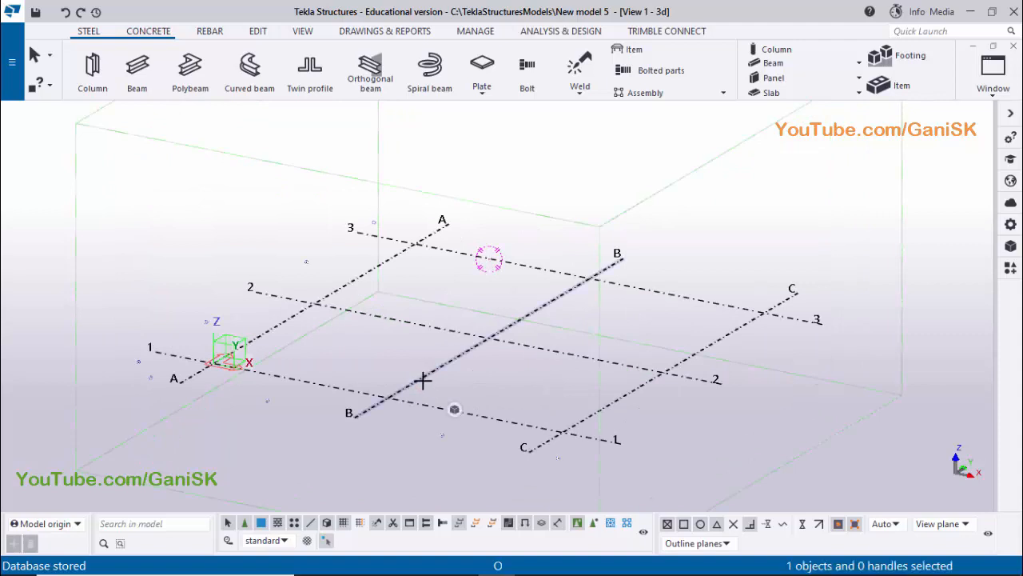
click(327, 541)
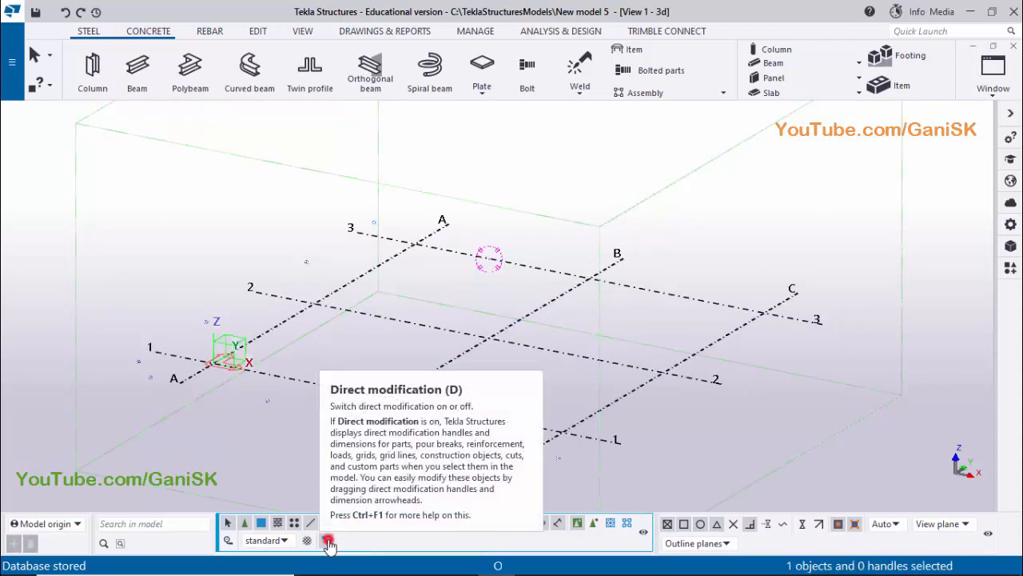
right_click(446, 366)
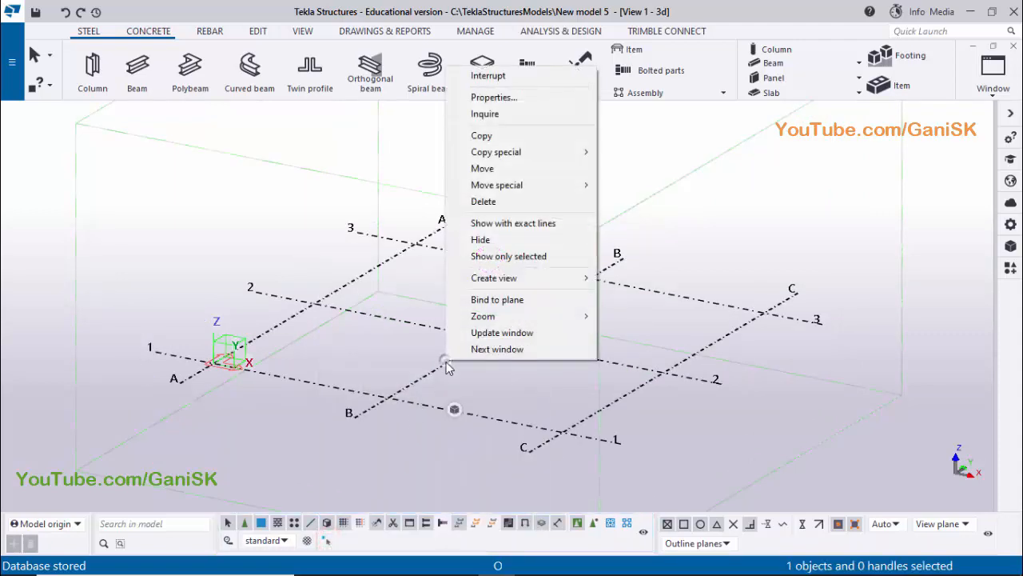
mouse_move(513, 278)
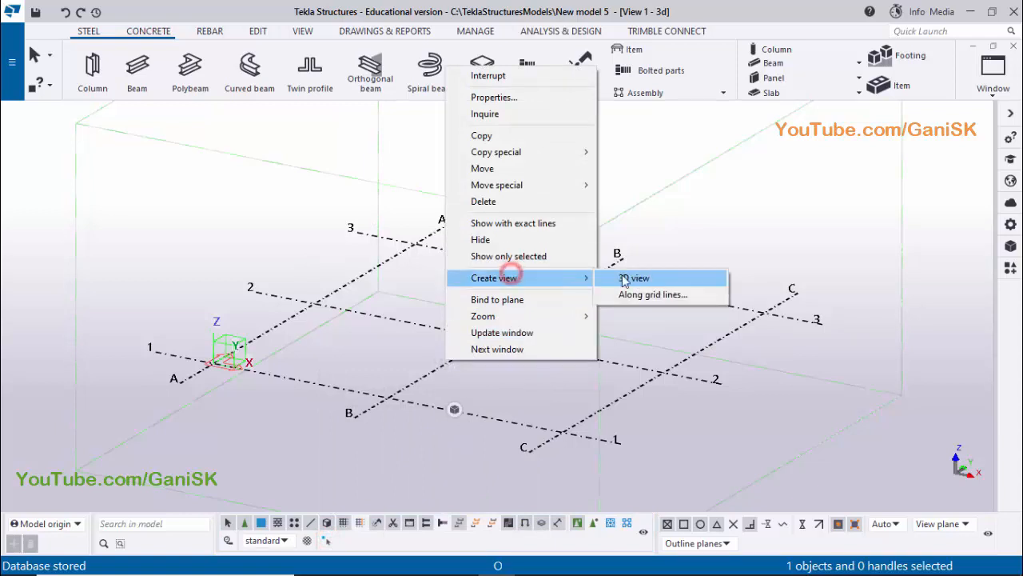
click(628, 293)
Set the view name prefix of the rectangular grid's ZY and XZ views to "ELEVATION ON GRID @"
click(229, 292)
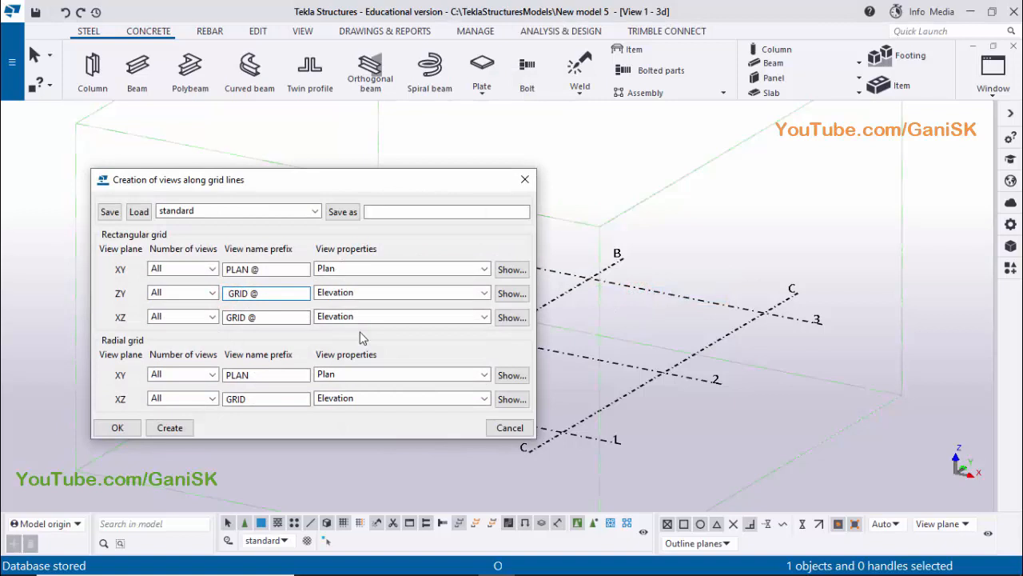
text(ELEVATION ON)
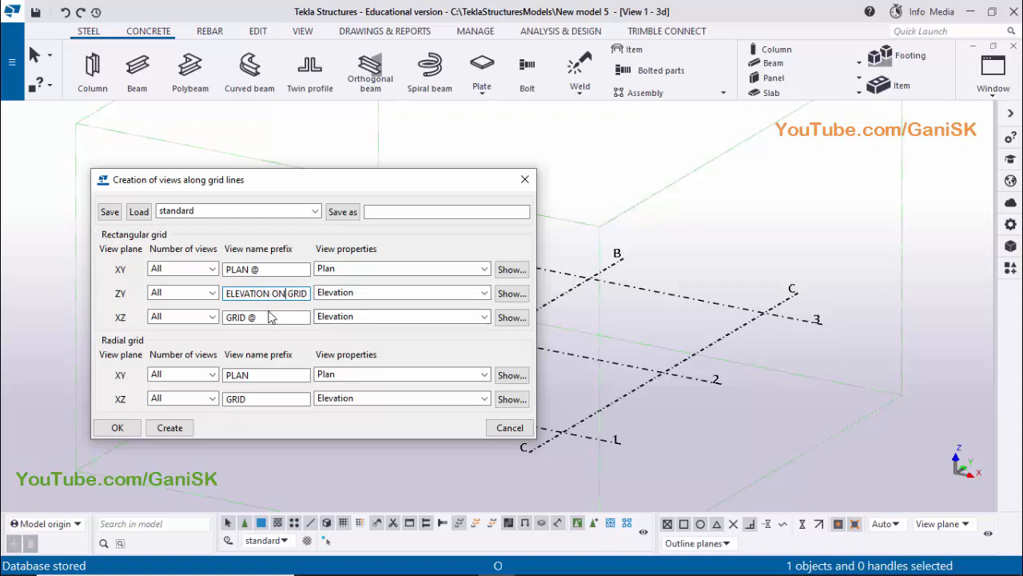
key(ctrl+a)
key(ctrl+c)
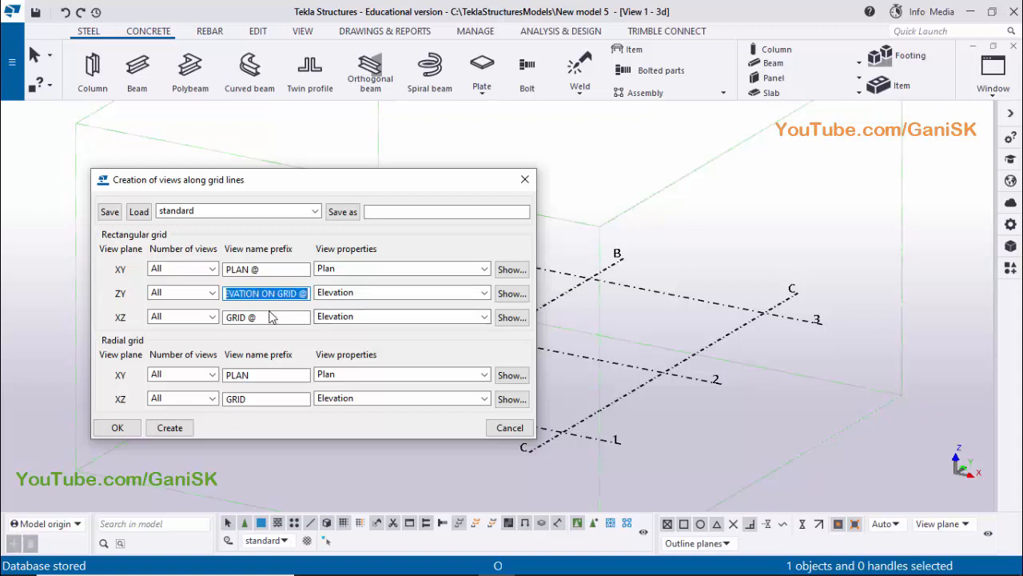
click(267, 317)
double_click(272, 317)
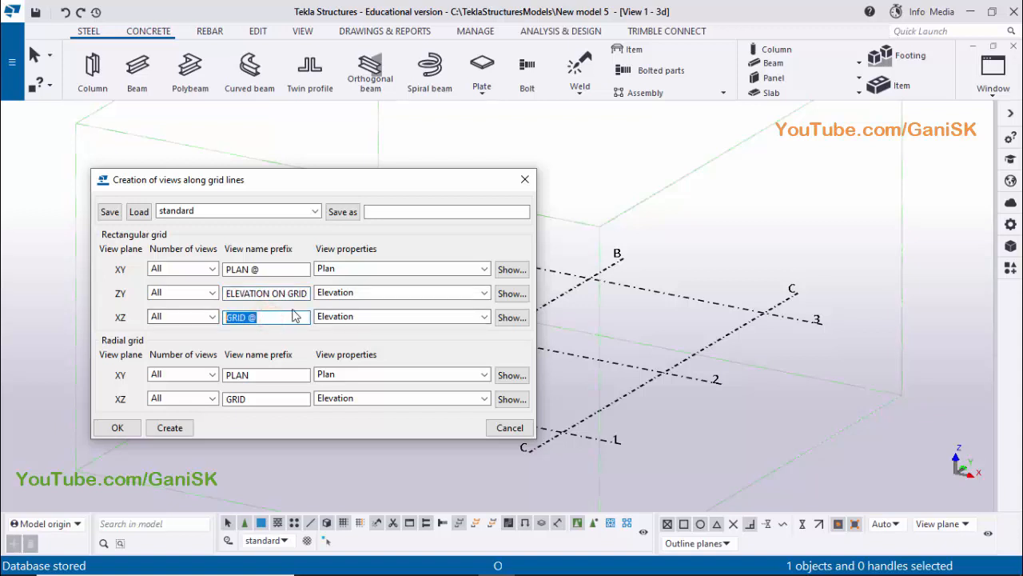
key(ctrl+v)
Create all plan and elevation views along the grid lines and close the view dialogs
click(169, 427)
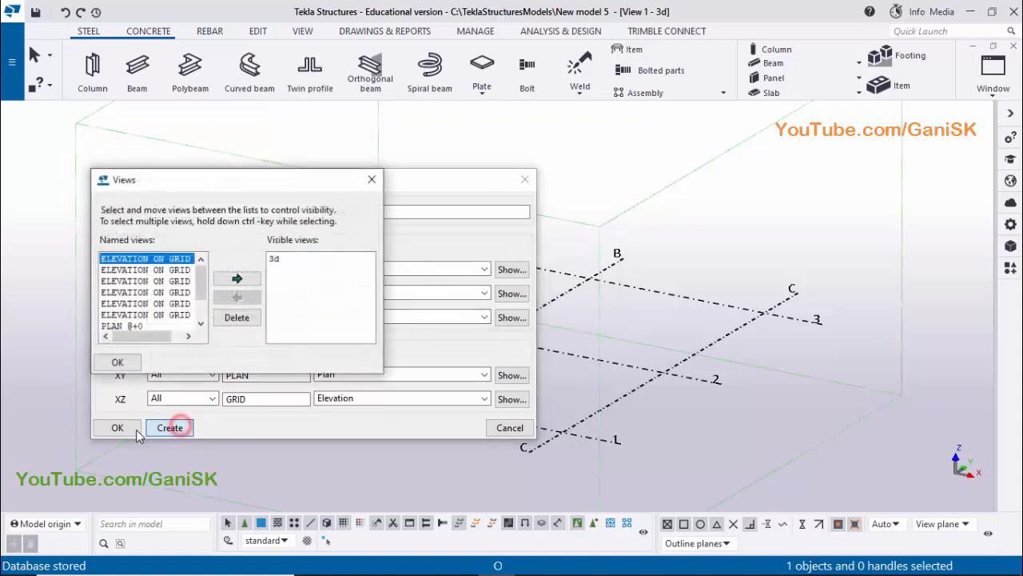
click(119, 427)
drag(379, 264, 670, 263)
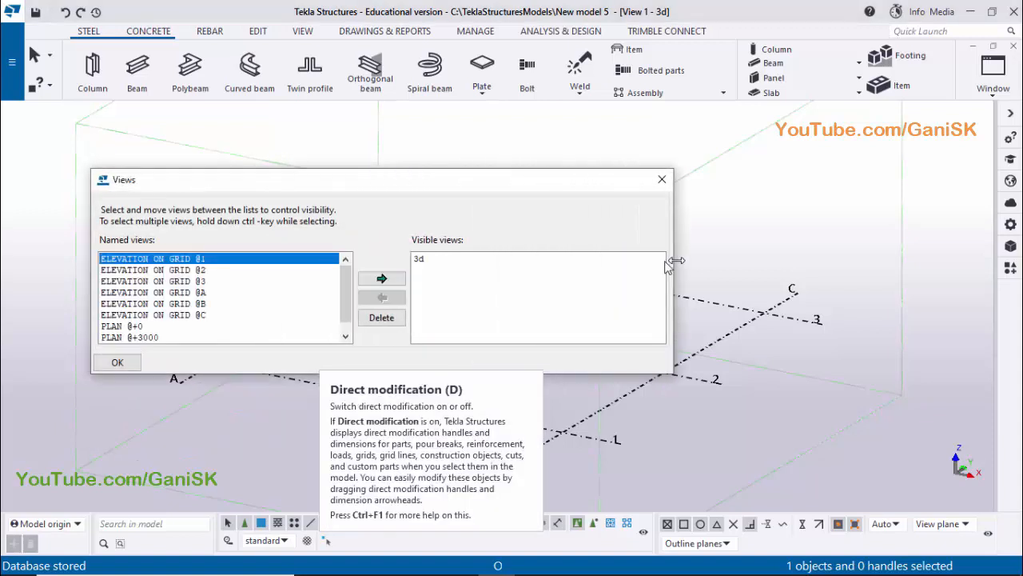
click(662, 179)
Switch to the crane bracket PDF in Adobe Reader and examine the column's levels and its flange and web plate sizes
middle_drag(470, 303, 493, 228)
scroll(353, 327, up, 4)
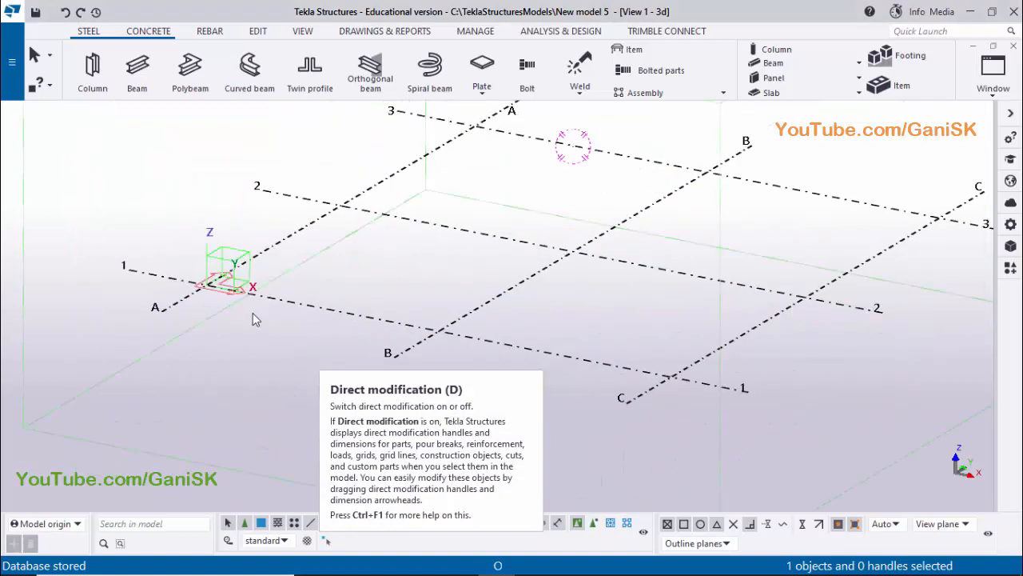
middle_drag(228, 355, 221, 362)
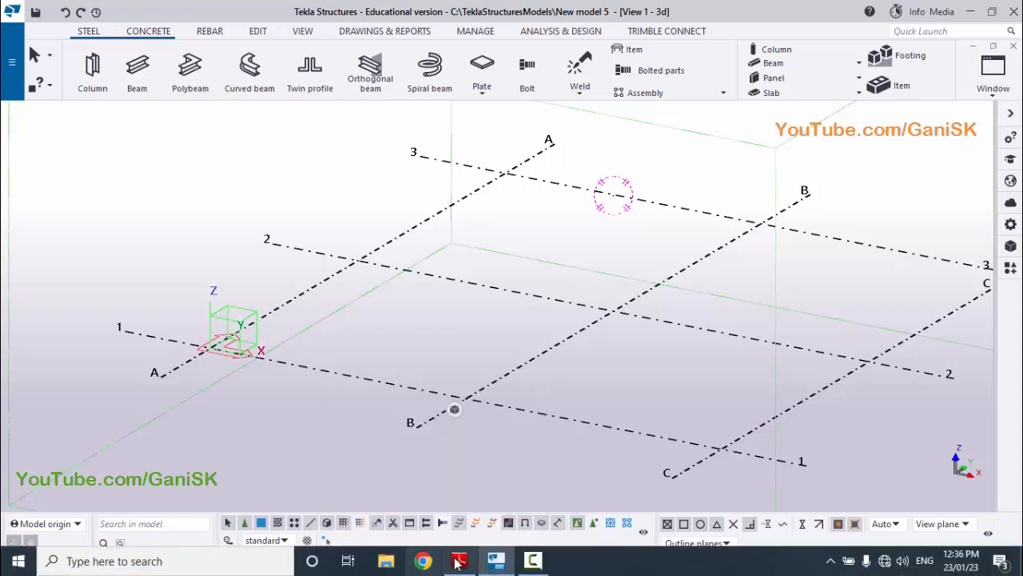
click(459, 561)
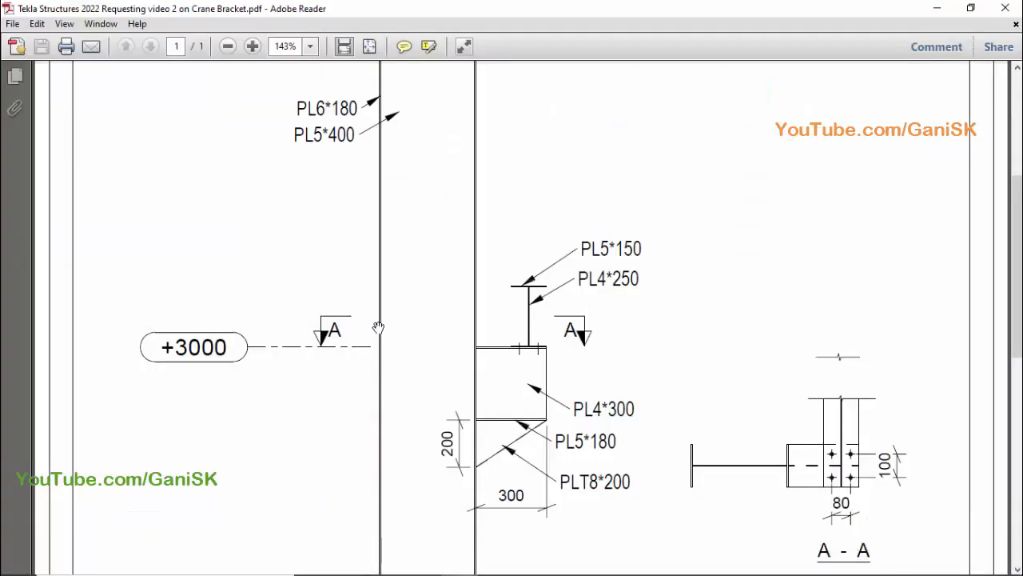
ctrl+scroll(379, 323, down, 4)
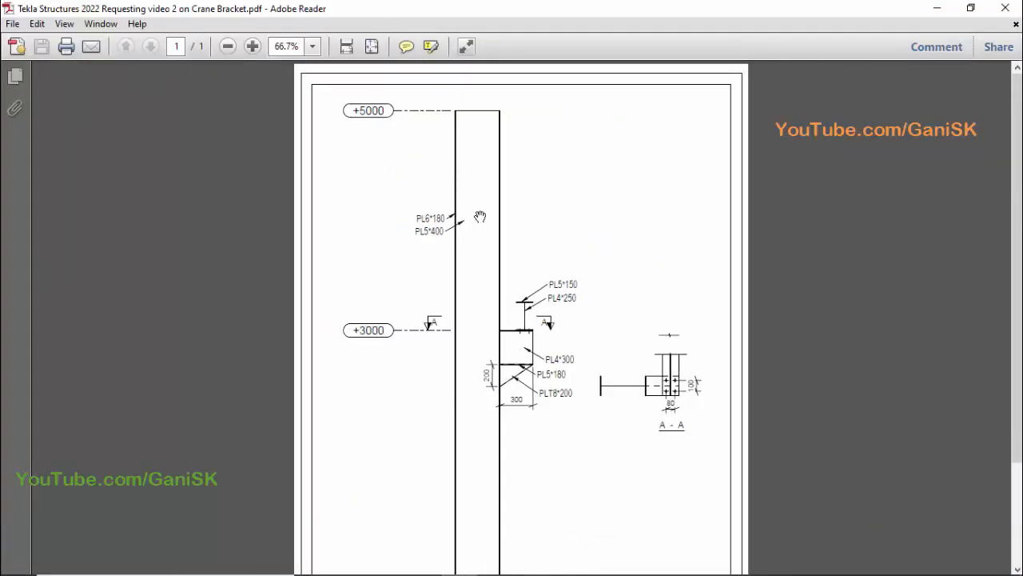
ctrl+scroll(434, 254, up, 6)
ctrl+scroll(431, 254, down, 6)
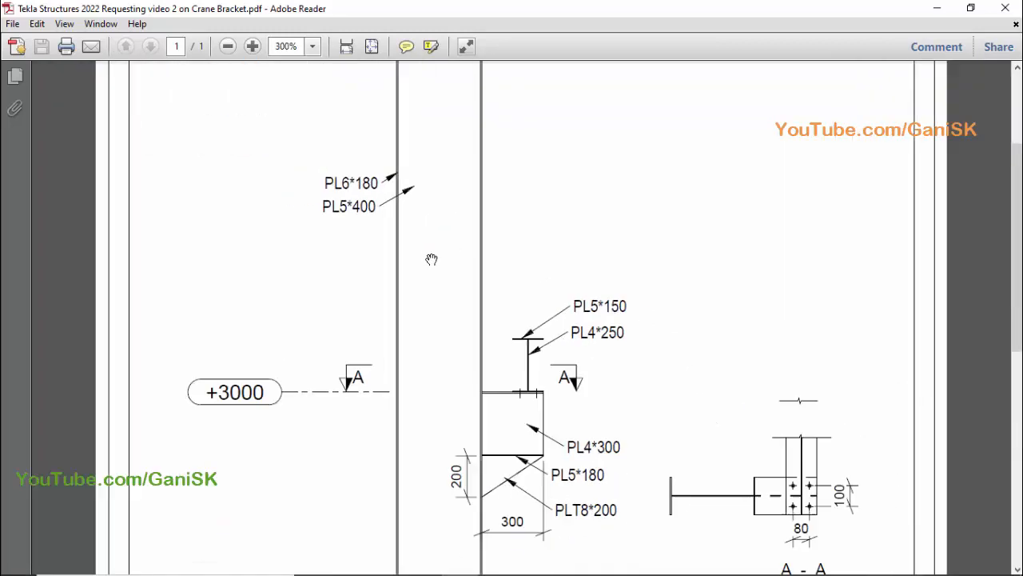
ctrl+scroll(430, 257, up, 2)
scroll(343, 192, up, 2)
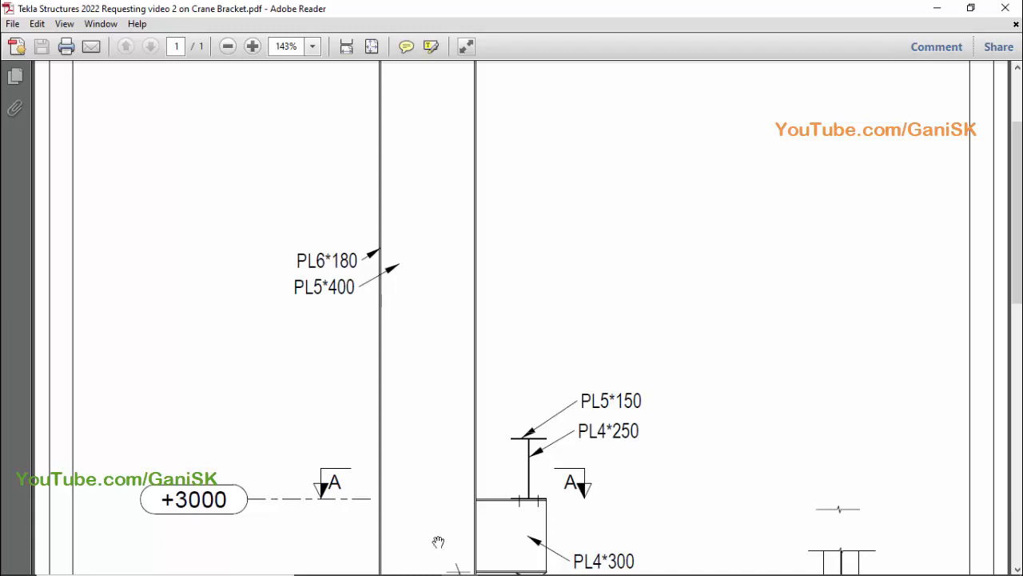
Switch back to Tekla Structures and make the ELEVATION ON GRID @A view visible from the view list
click(495, 558)
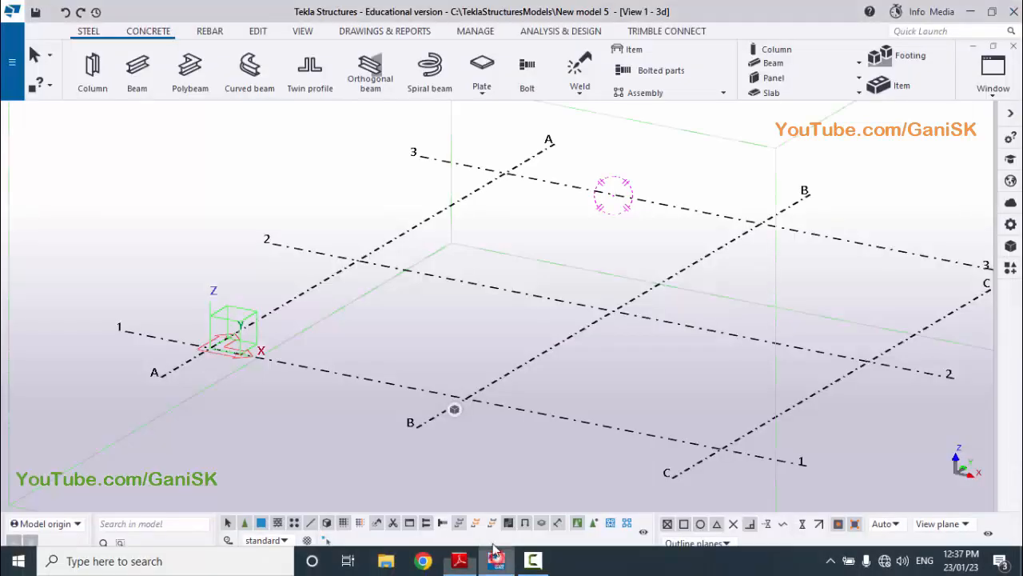
scroll(537, 247, down, 2)
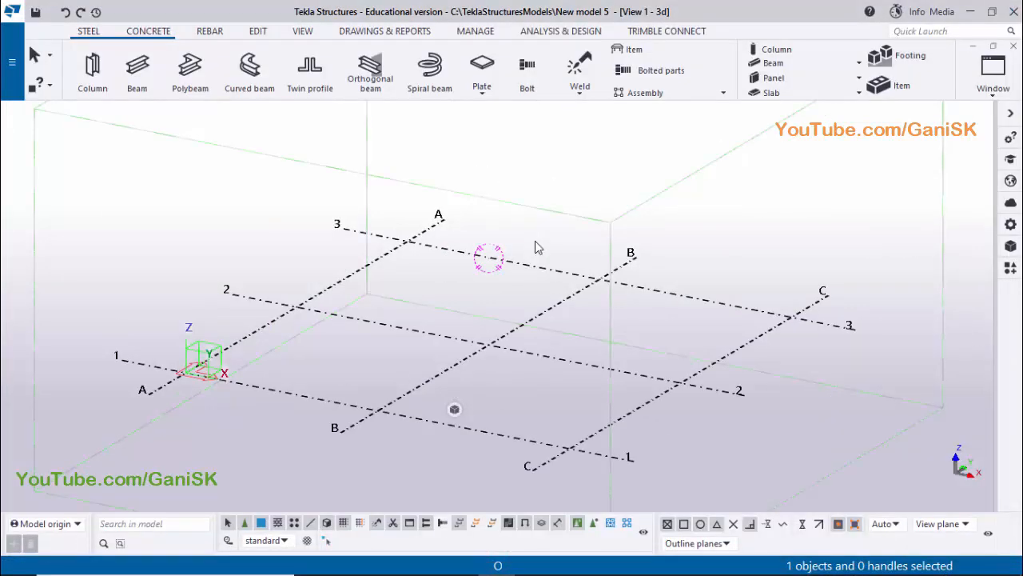
key(ctrl+i)
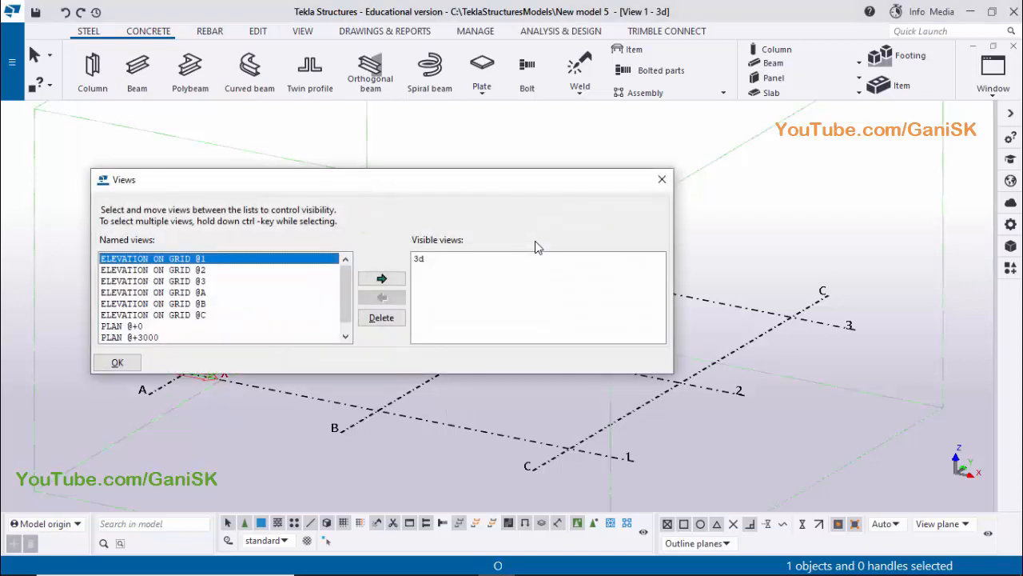
click(663, 182)
click(996, 80)
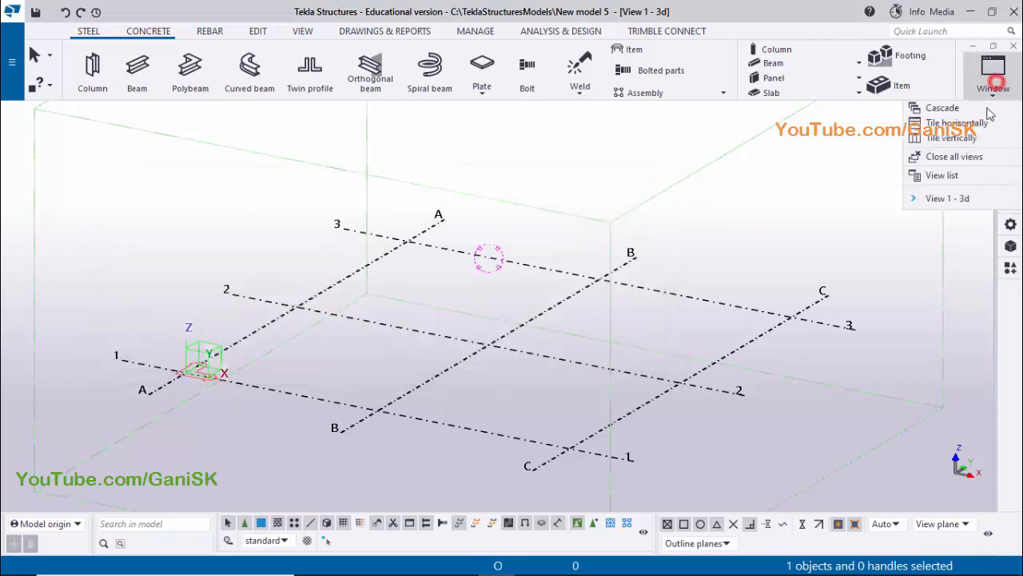
click(956, 173)
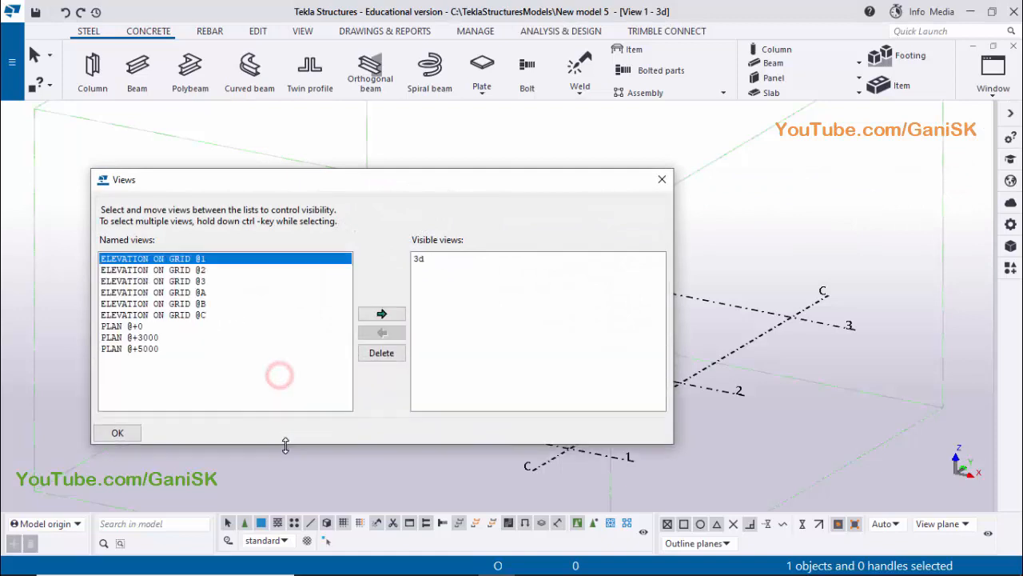
drag(364, 185, 693, 146)
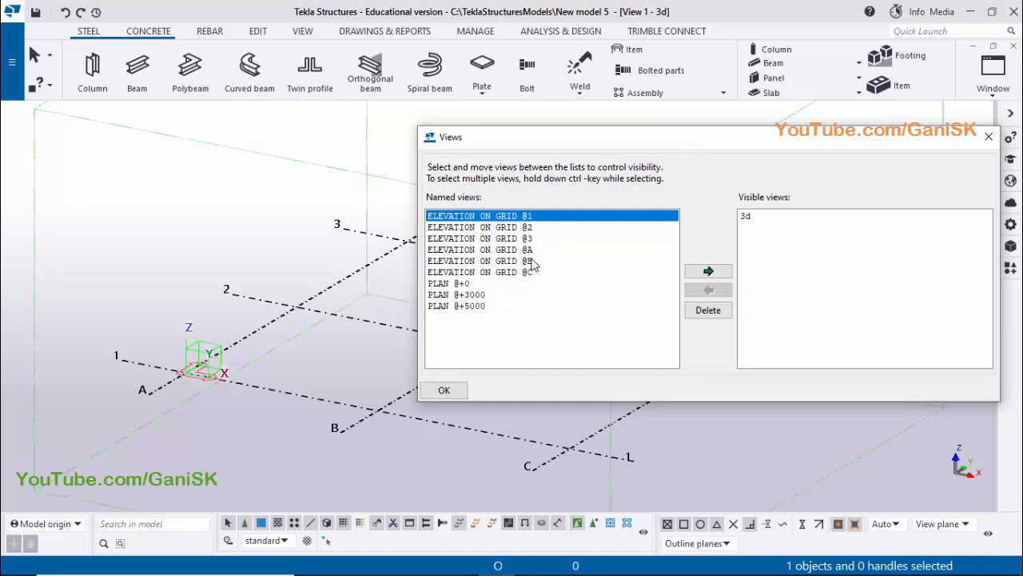
click(534, 250)
click(709, 272)
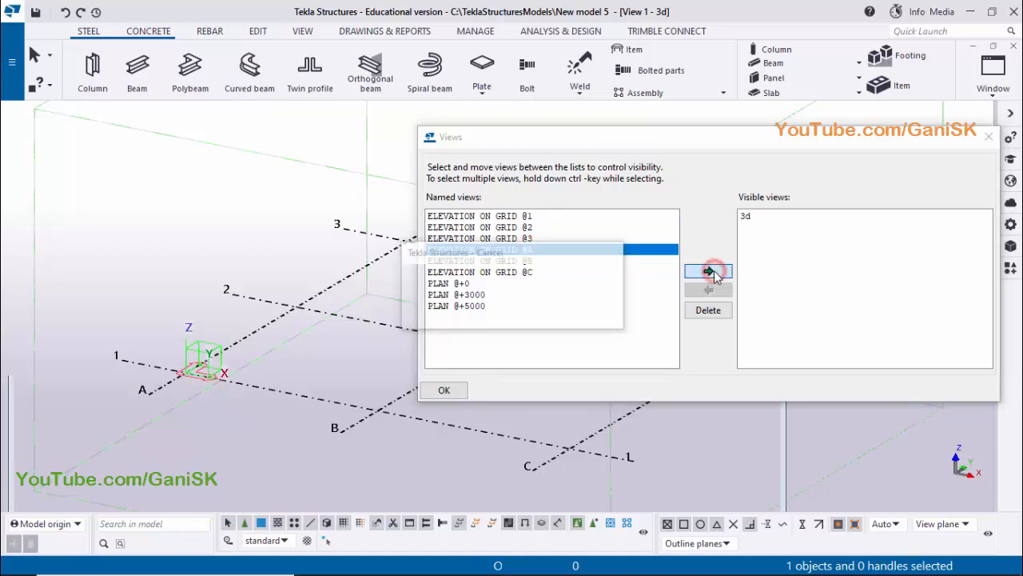
click(989, 136)
Search the applications and components catalog for "PEB" and start the PEB Tapered Section (S94) component
middle_drag(313, 354, 348, 437)
scroll(308, 419, up, 4)
scroll(362, 370, down, 1)
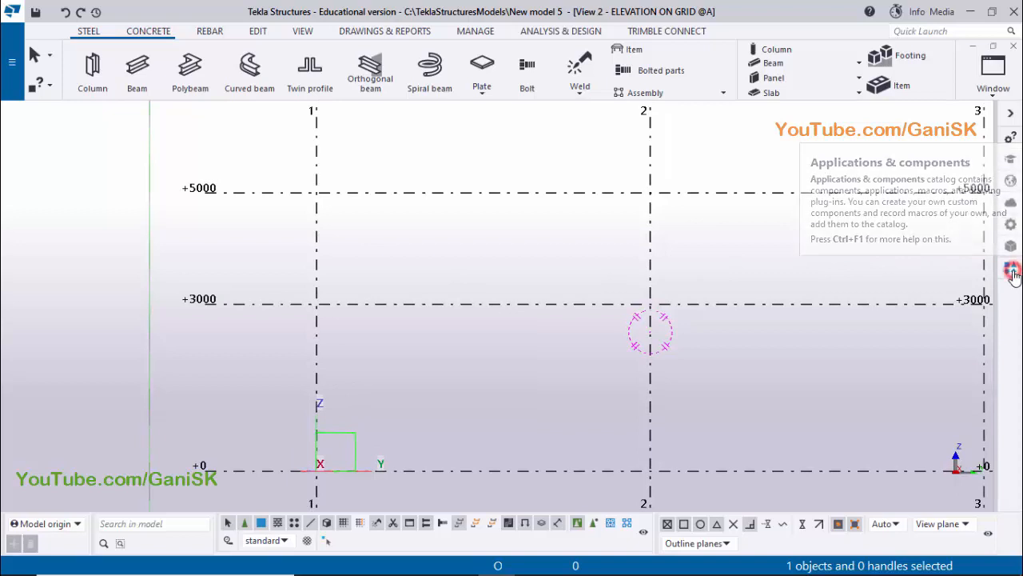
click(1010, 270)
click(989, 110)
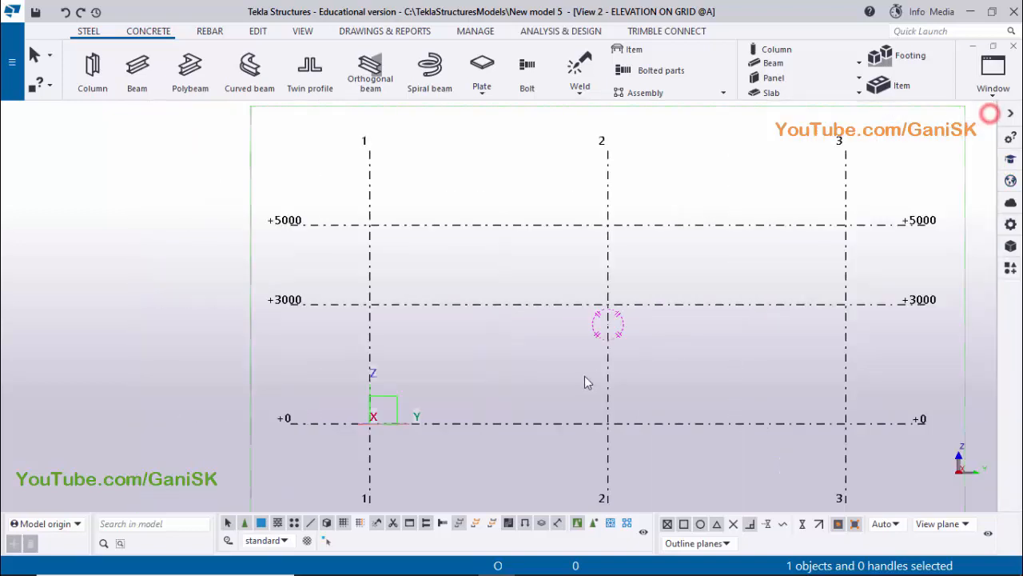
key(ctrl+f)
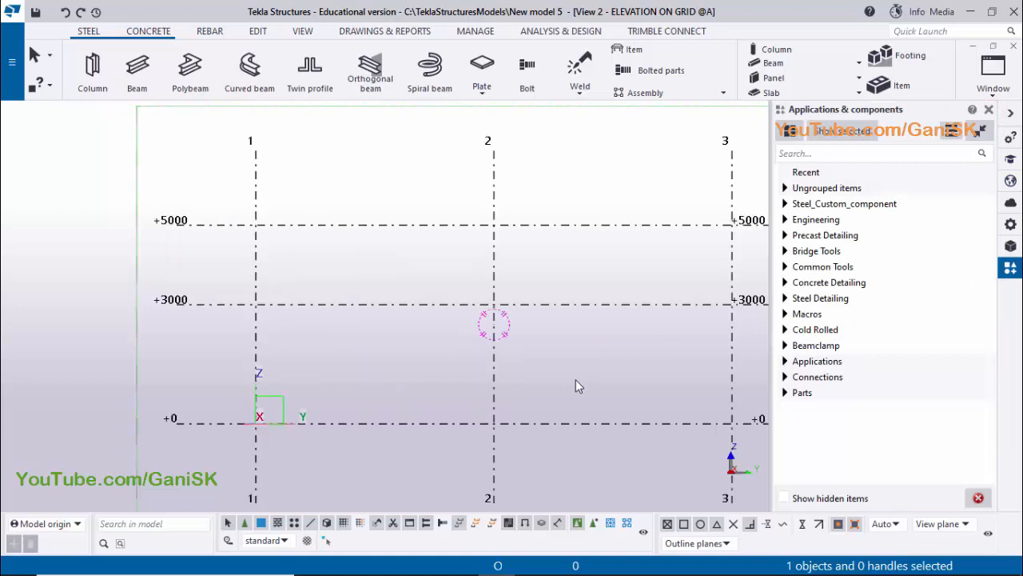
click(819, 157)
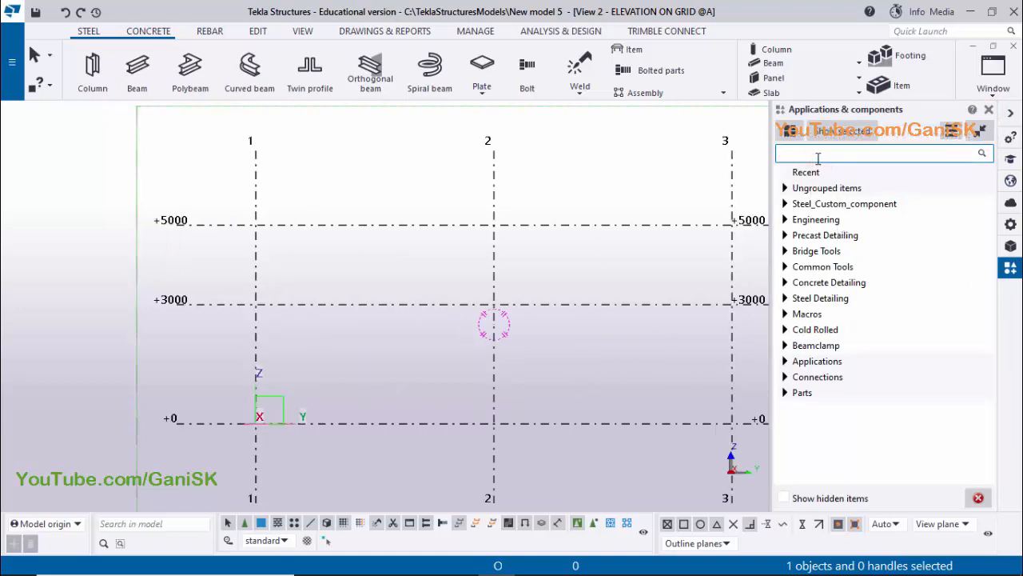
text(PEB)
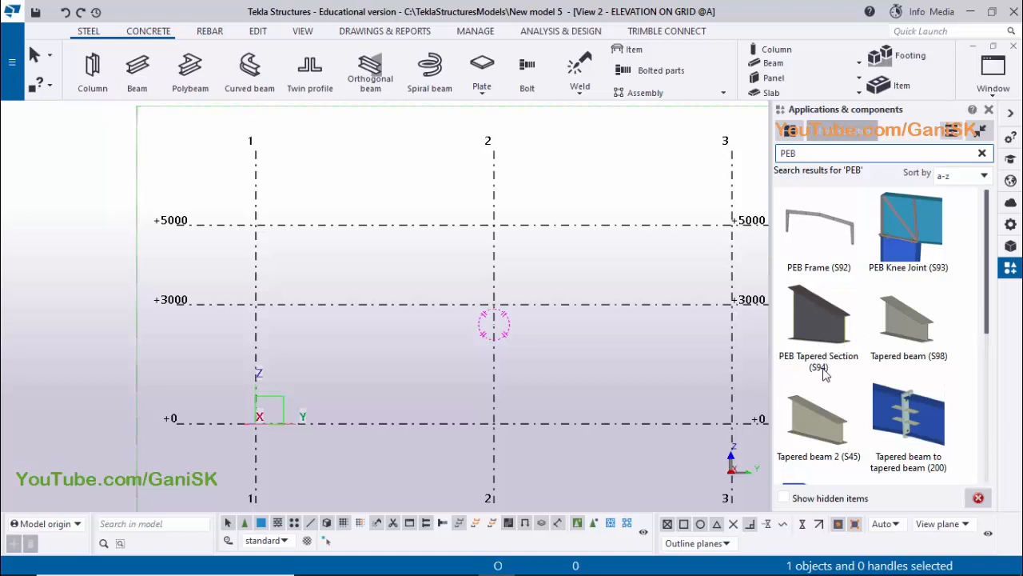
click(823, 323)
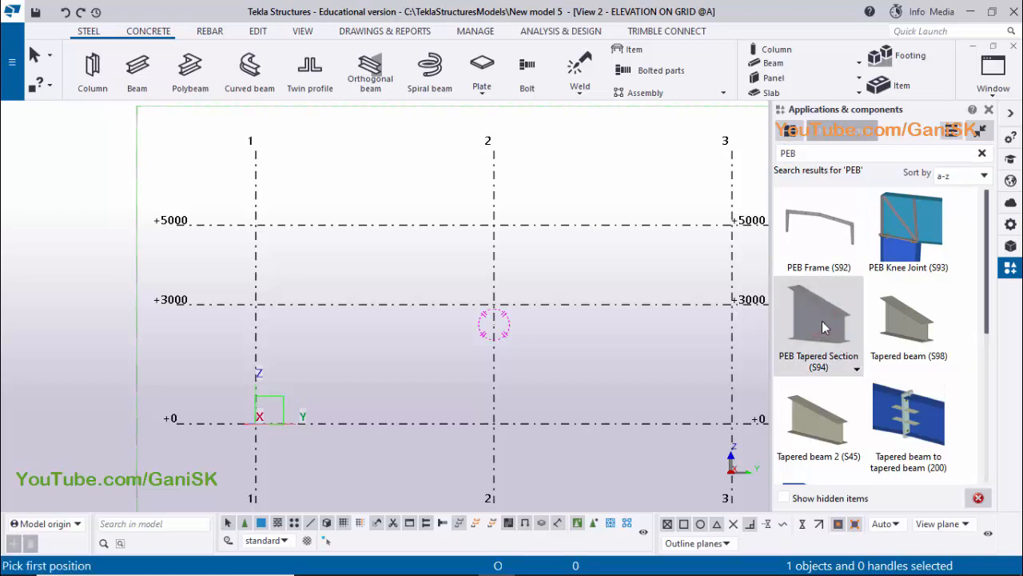
Place the tapered section vertically on grid line 1 from level +0 to level +5000 in the grid A elevation, and end the command
click(989, 109)
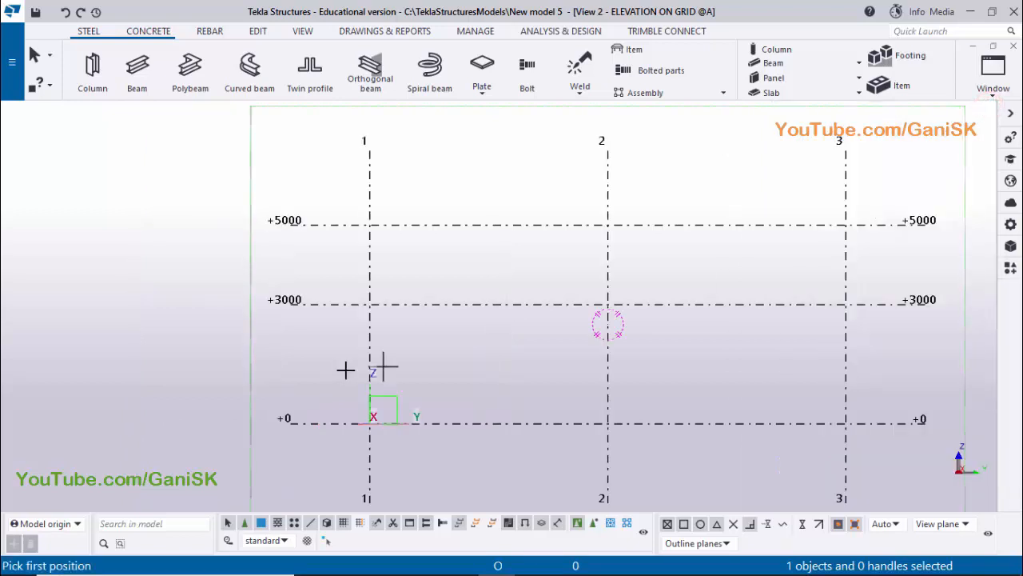
scroll(491, 371, up, 2)
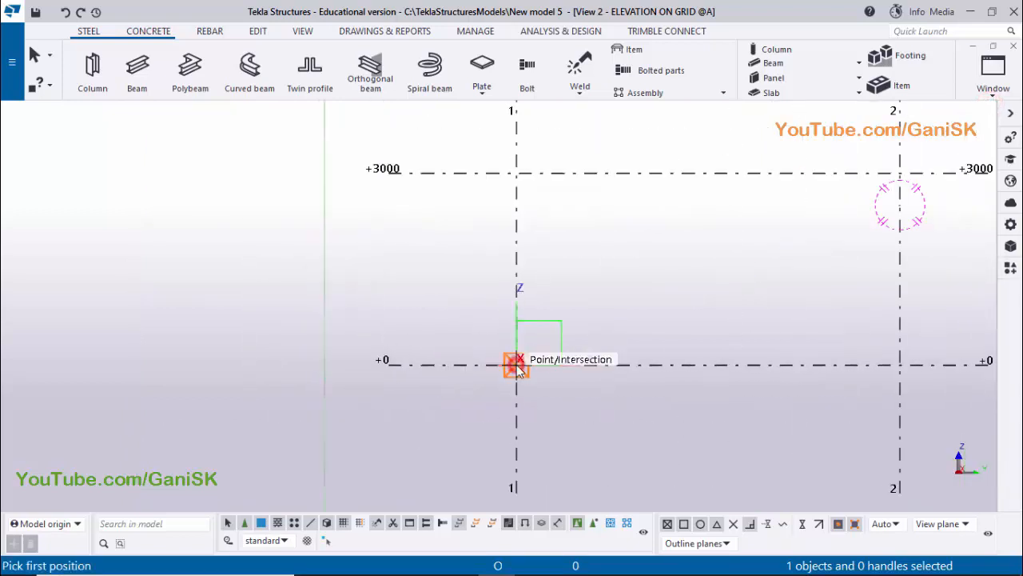
click(517, 365)
scroll(558, 315, down, 4)
middle_drag(544, 284, 521, 466)
scroll(516, 343, up, 3)
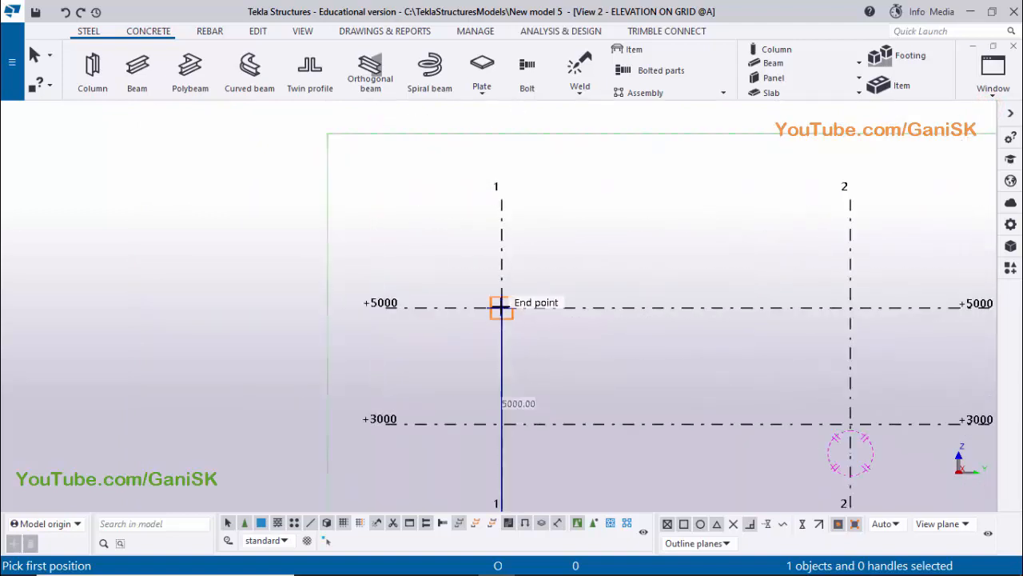
click(501, 306)
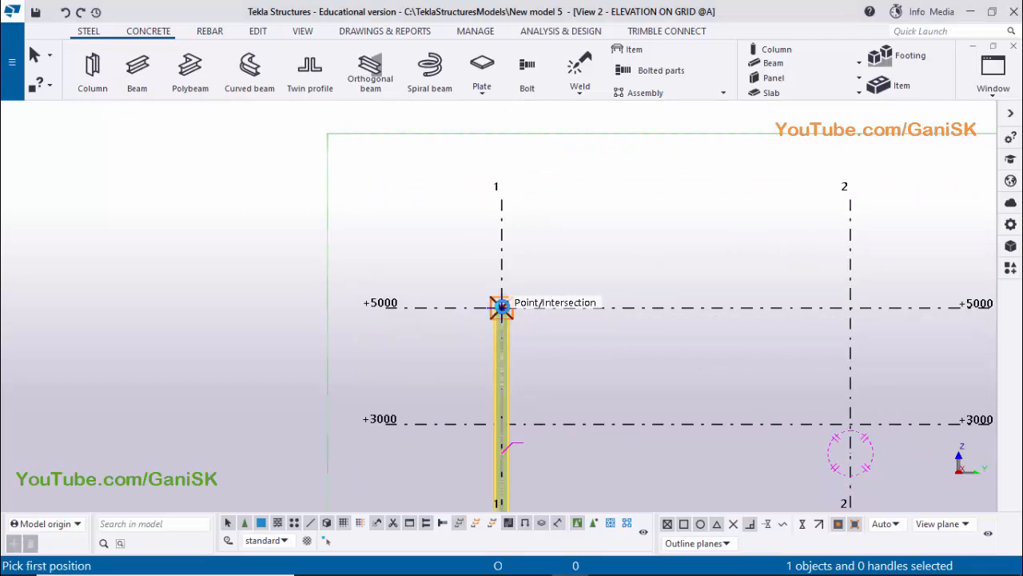
scroll(554, 377, down, 1)
middle_drag(553, 377, 557, 269)
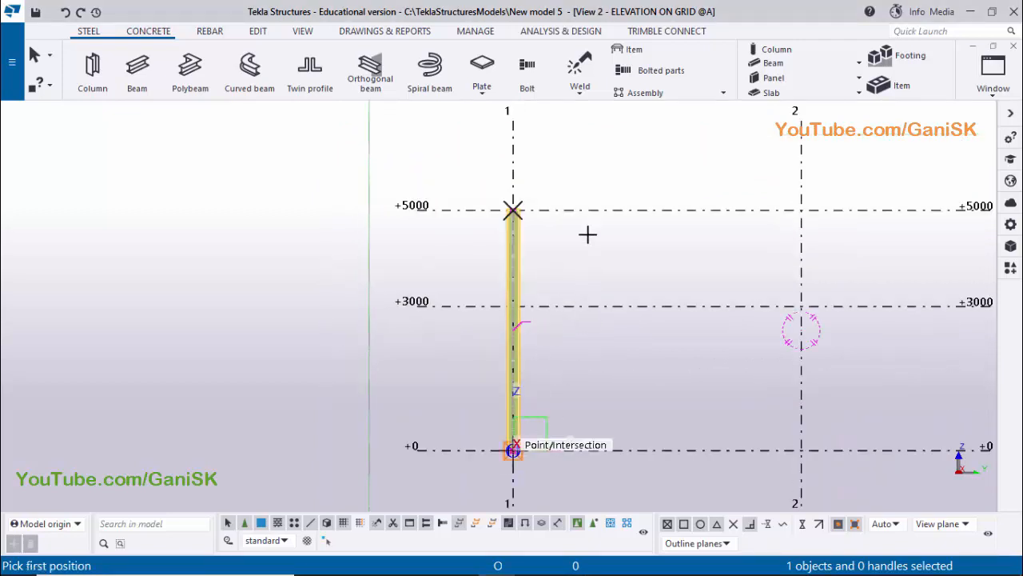
right_click(601, 158)
click(613, 166)
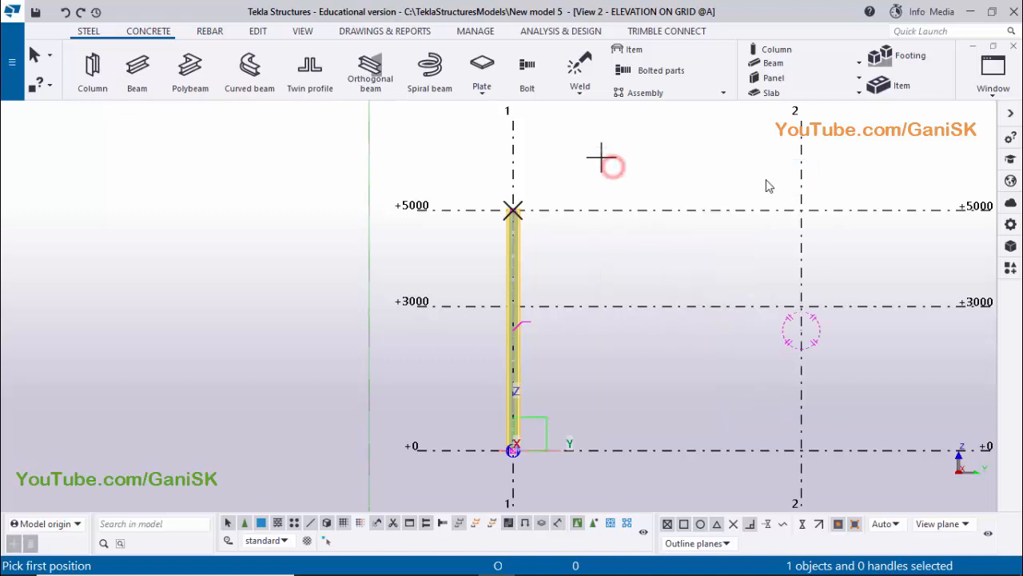
Switch to the 3d view of the model and deselect the new tapered section
click(991, 71)
click(926, 198)
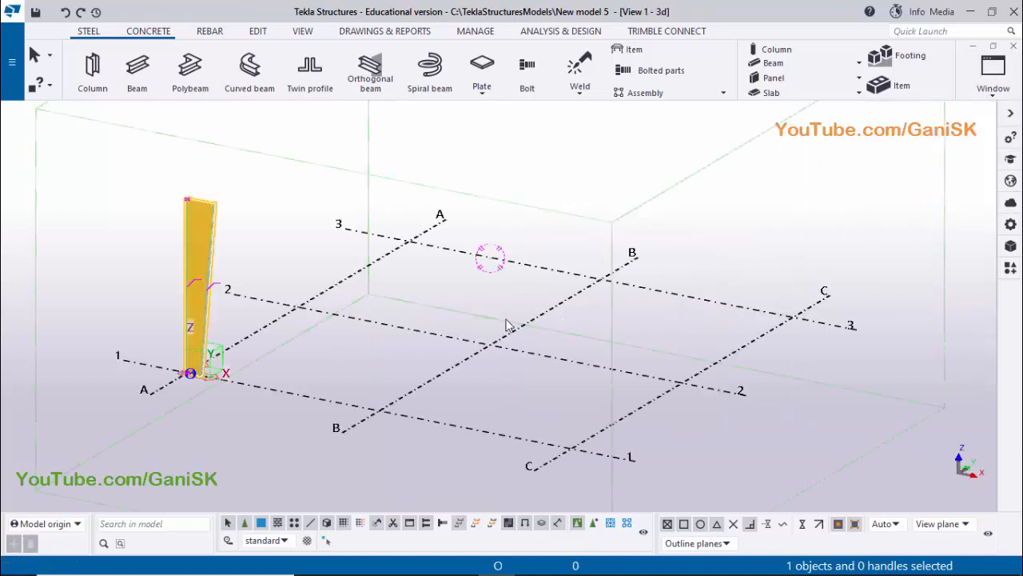
click(275, 245)
scroll(356, 313, up, 4)
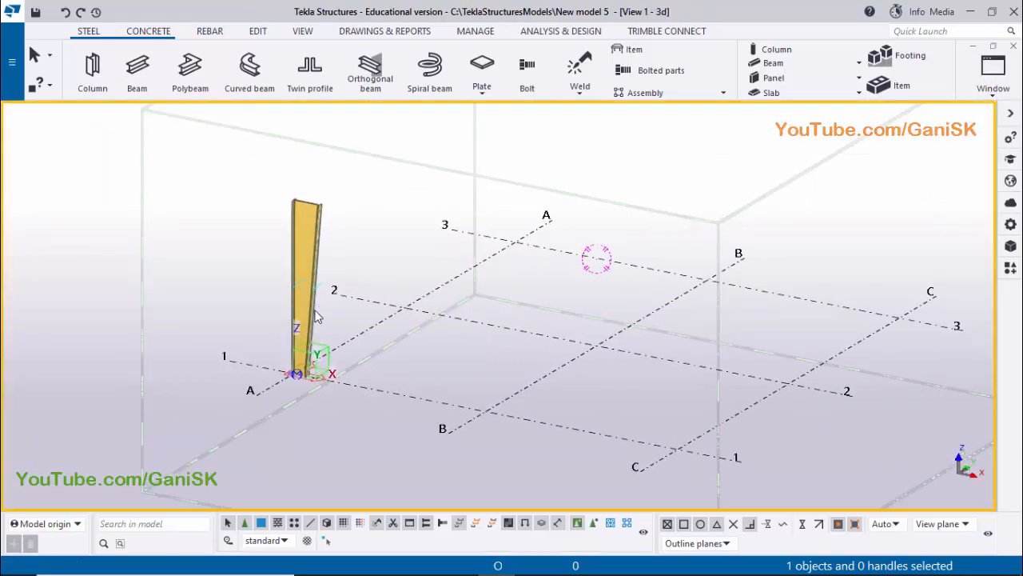
Check the column's flange and web plate sizes in the Adobe Reader PDF, then return to Tekla Structures
mouse_move(502, 566)
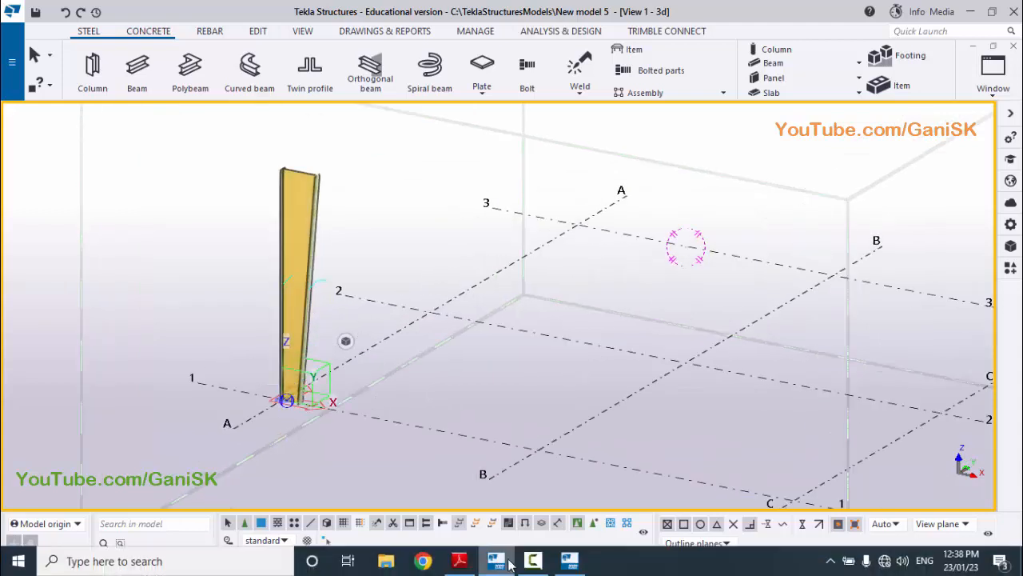
click(472, 511)
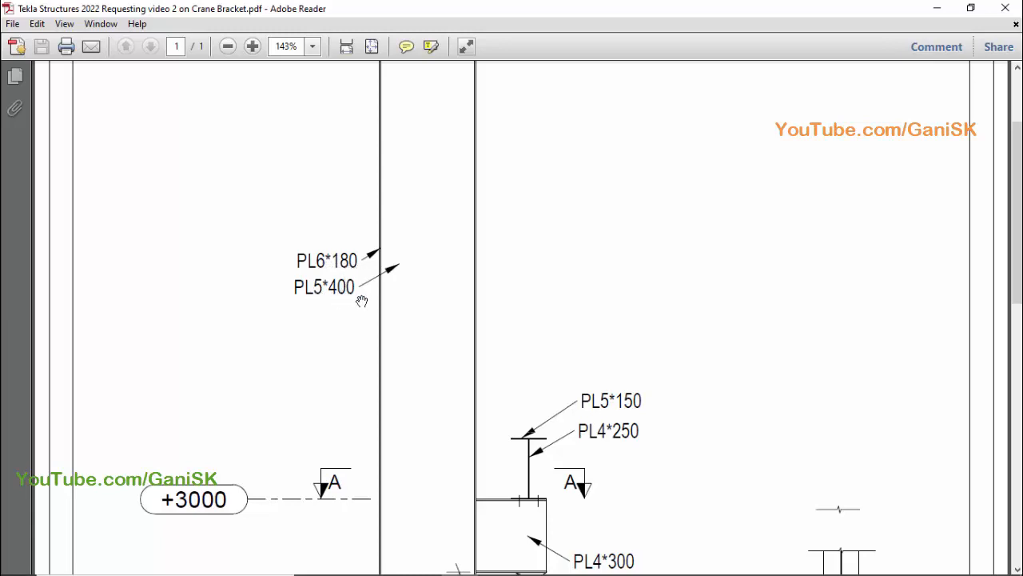
scroll(456, 350, down, 3)
scroll(456, 352, up, 2)
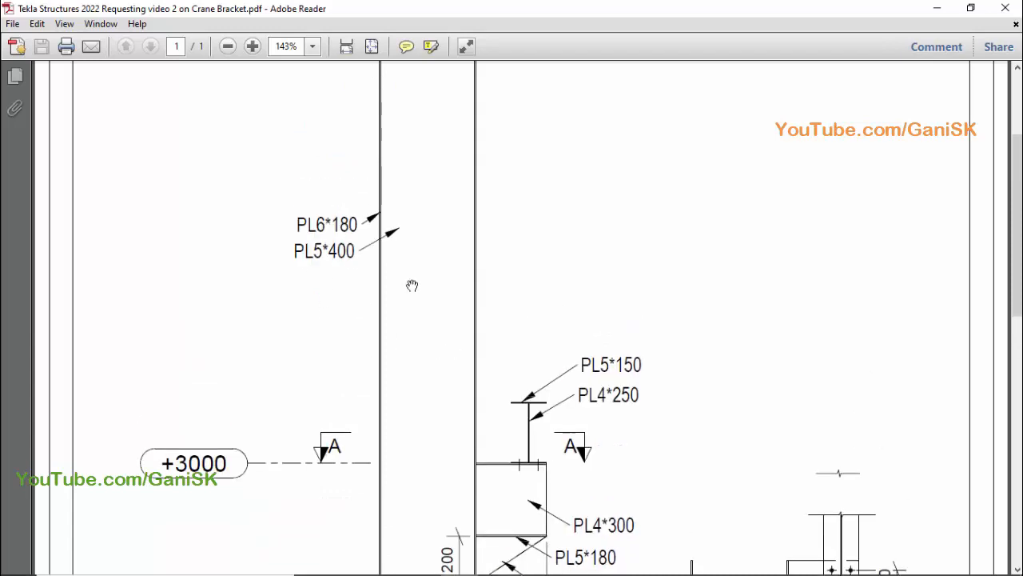
click(496, 562)
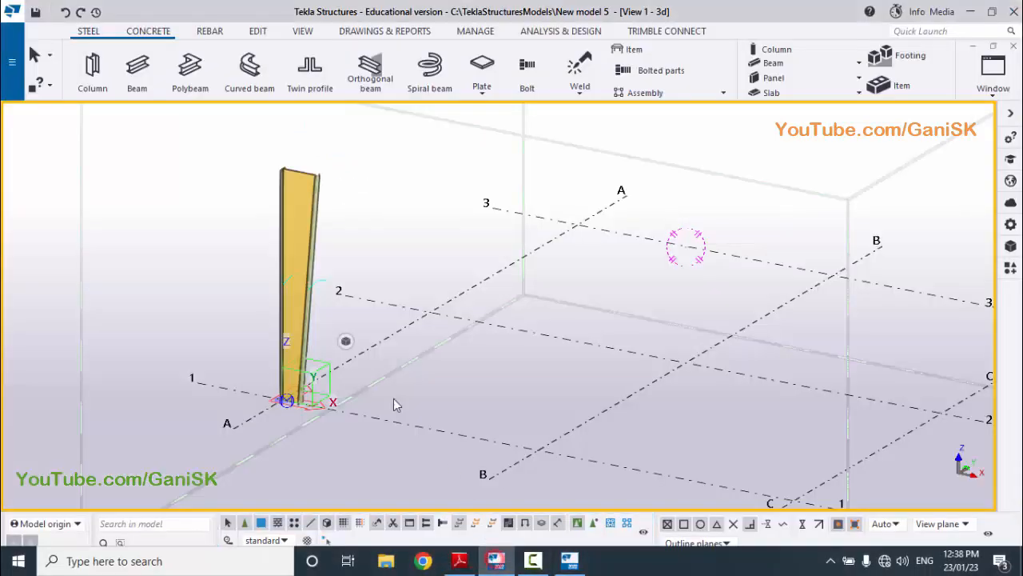
Show component parts as rendered in the 3d view and open the column's PEB Tapered Section (S94) properties
click(297, 298)
scroll(308, 300, up, 3)
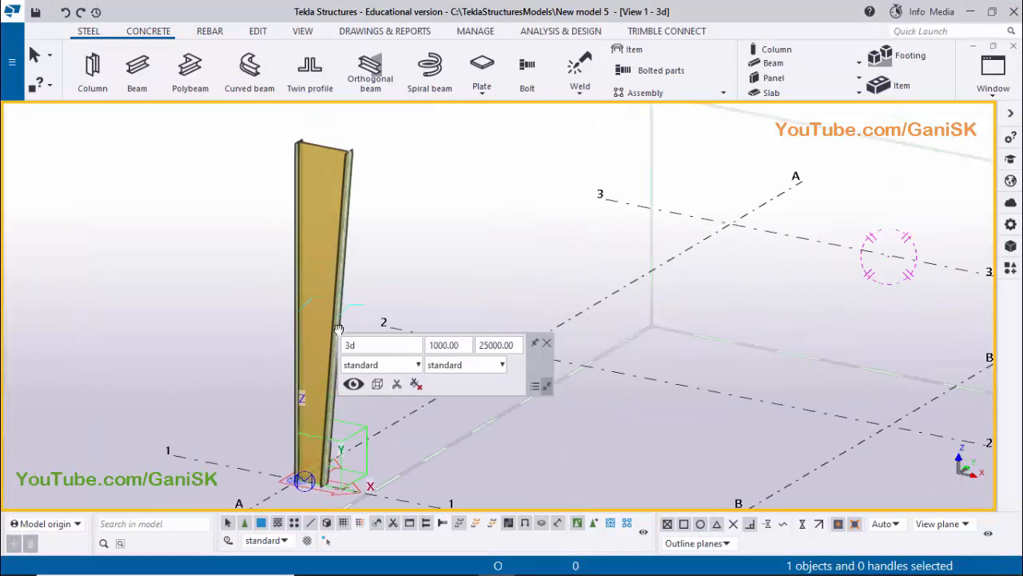
middle_drag(339, 329, 340, 333)
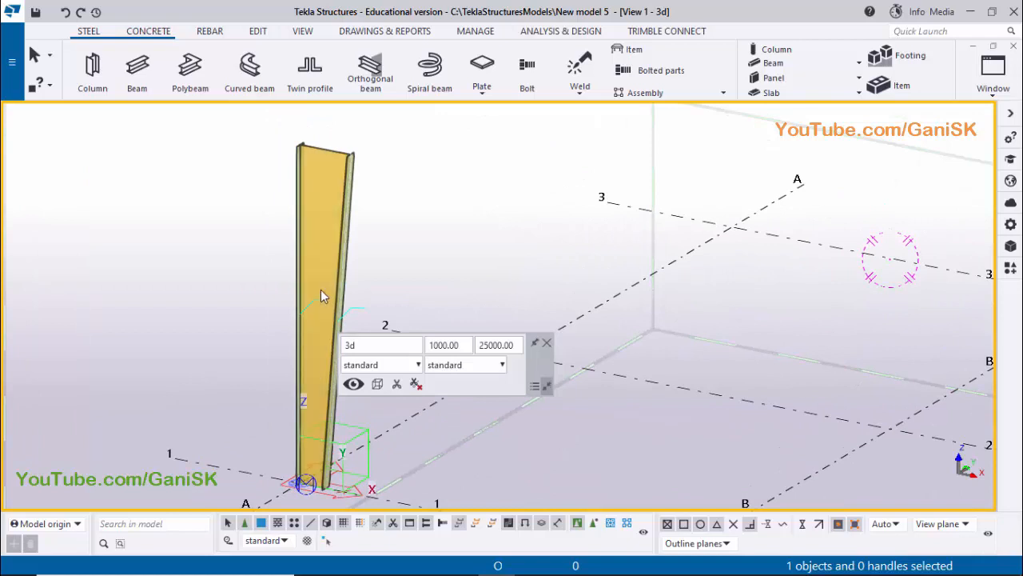
key(shift+4)
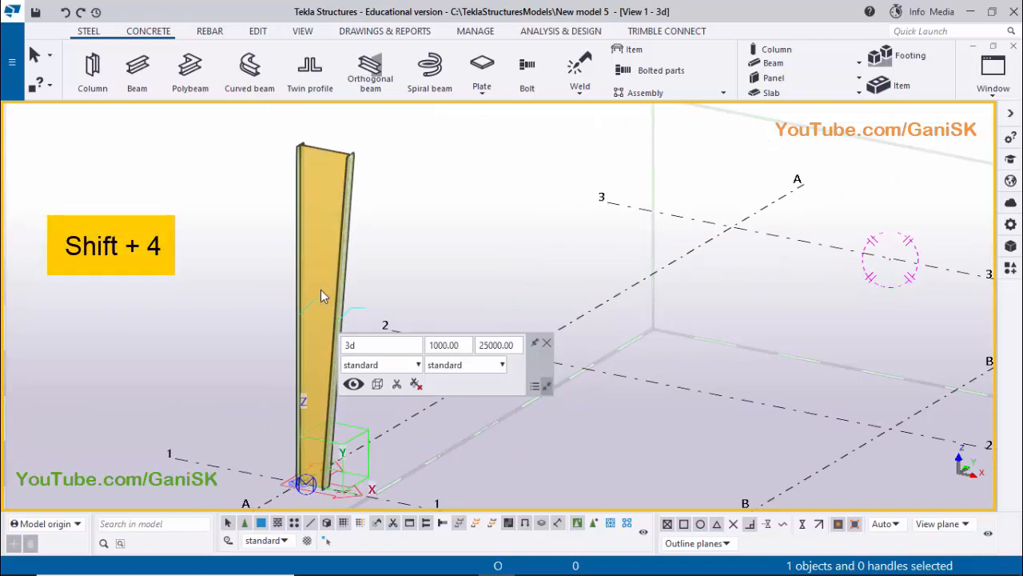
scroll(331, 280, up, 2)
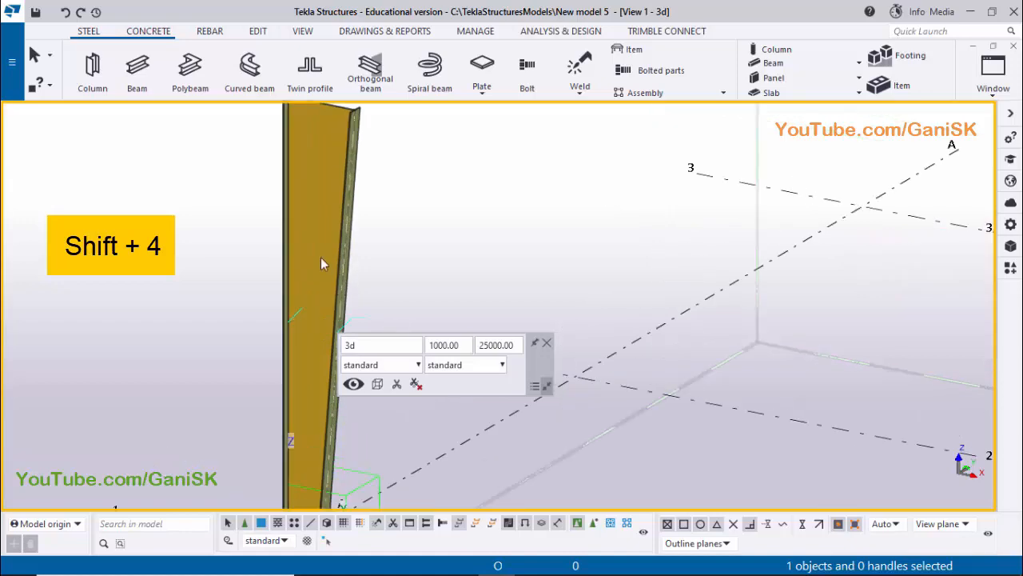
double_click(315, 294)
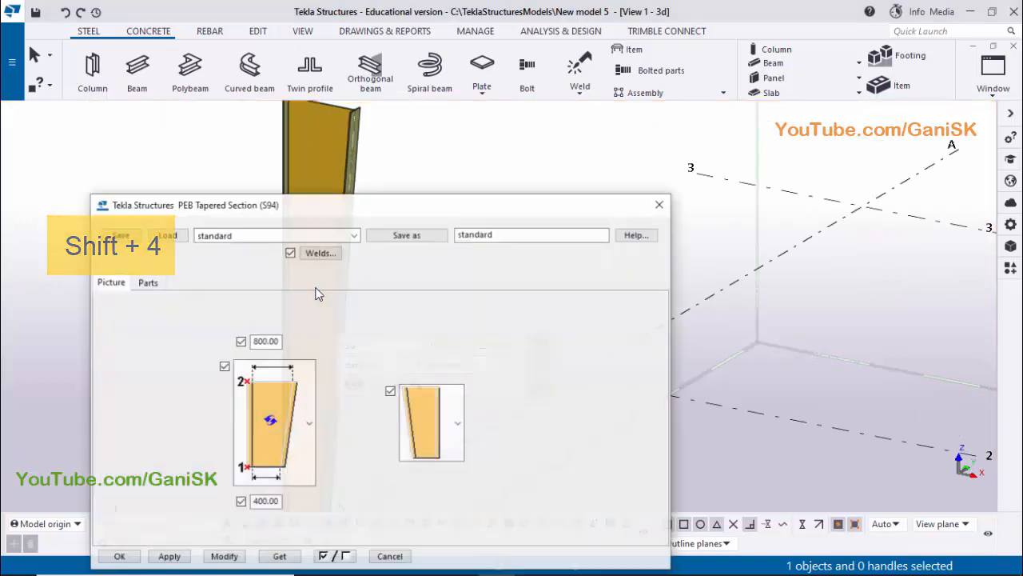
drag(414, 215, 728, 127)
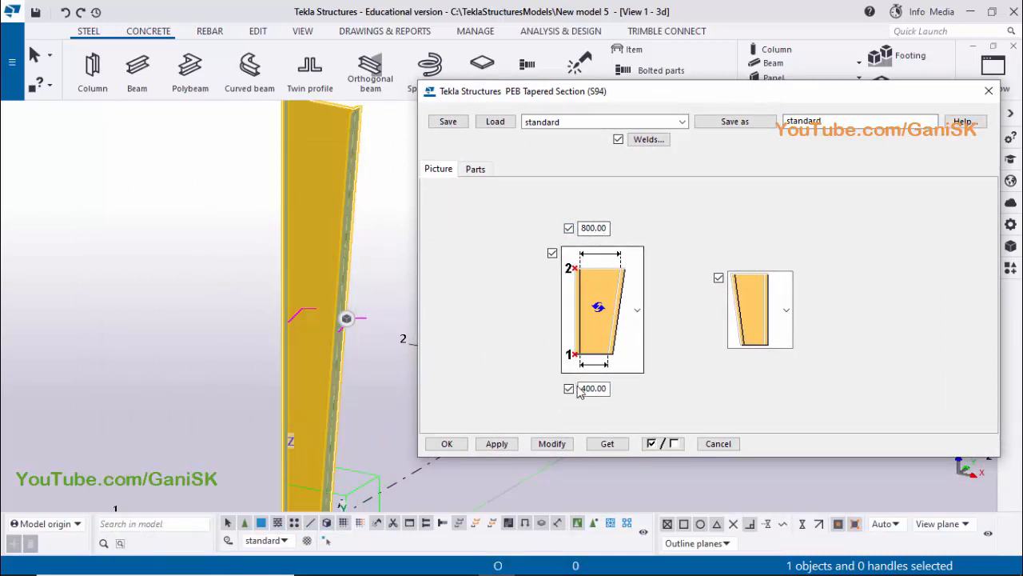
Check the web depth in the PDF and set the section depth at the column's upper end to 400 mm
scroll(396, 382, down, 1)
middle_drag(299, 357, 209, 294)
mouse_move(423, 567)
click(471, 562)
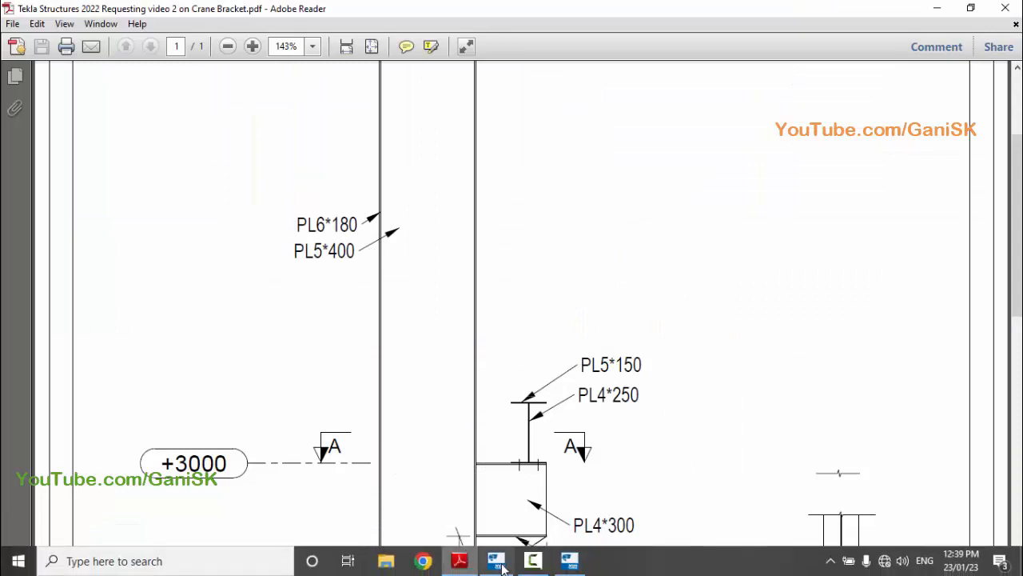
click(496, 562)
double_click(605, 229)
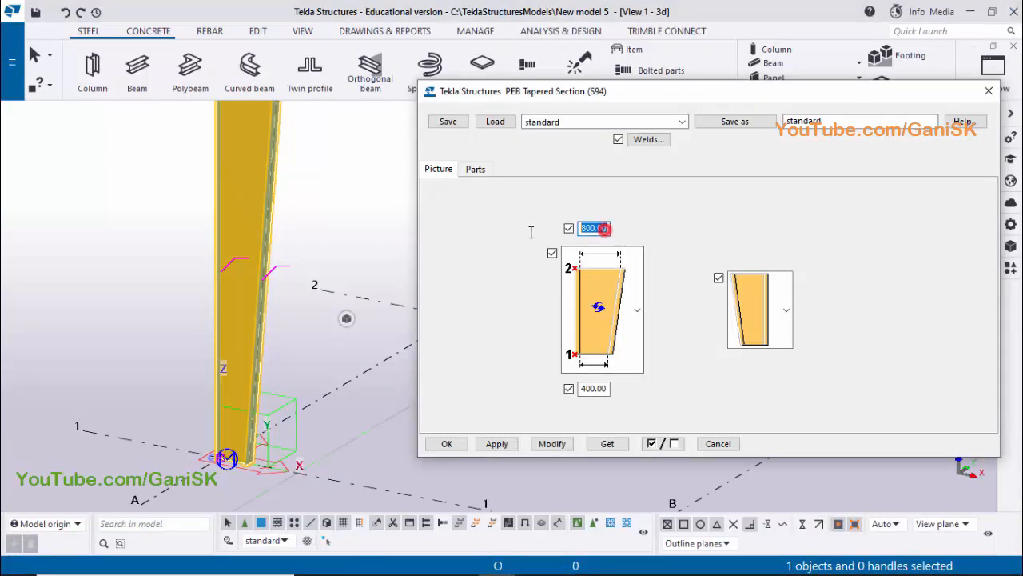
text(400)
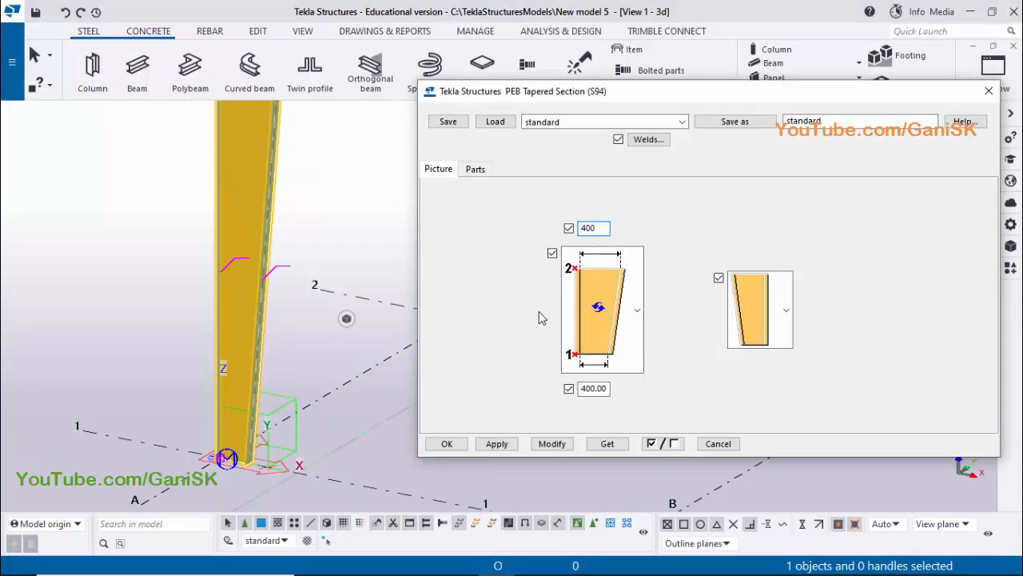
Check the web plate in the PDF and set the column's web thickness to 5 mm
click(476, 169)
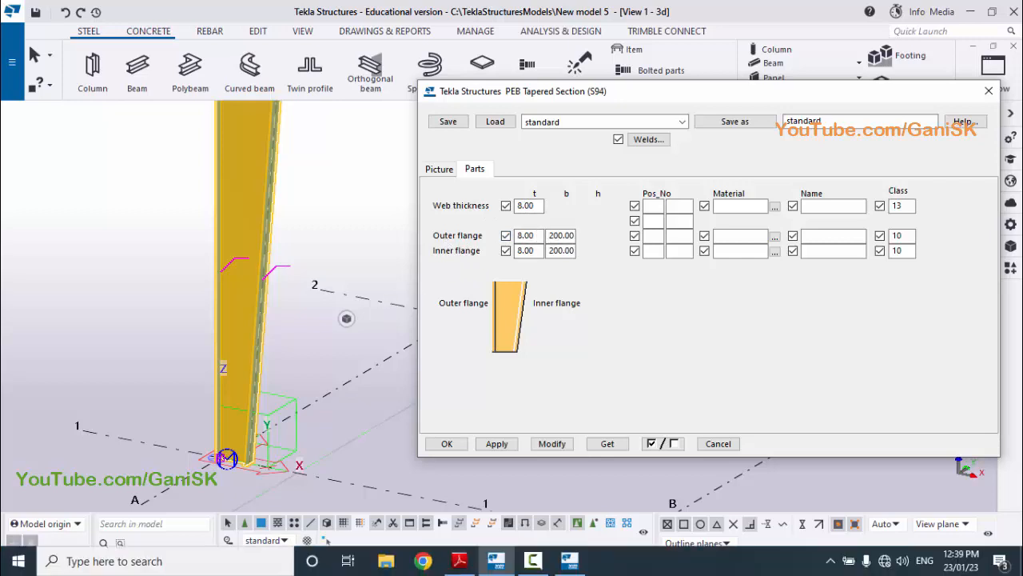
click(454, 560)
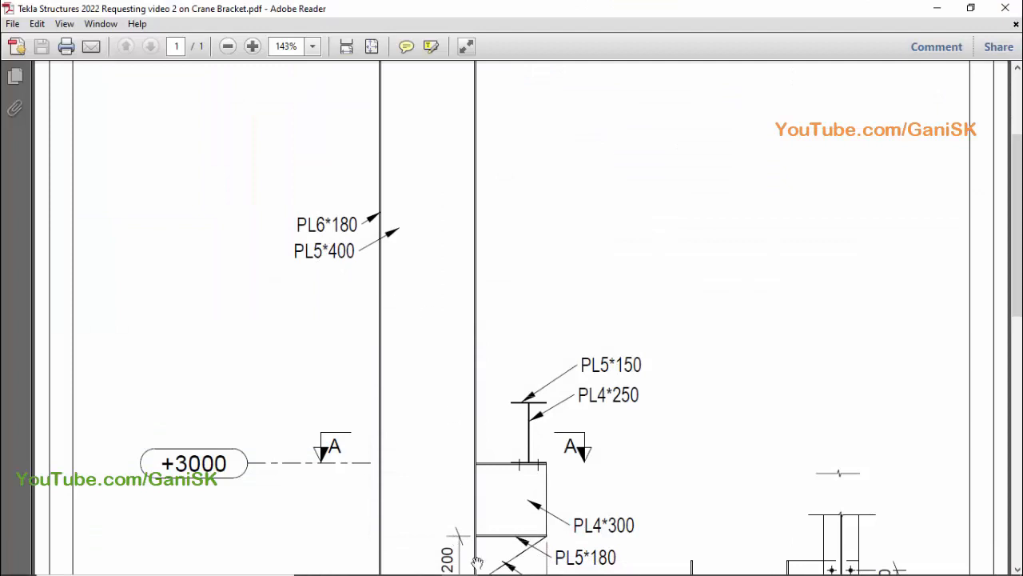
click(513, 562)
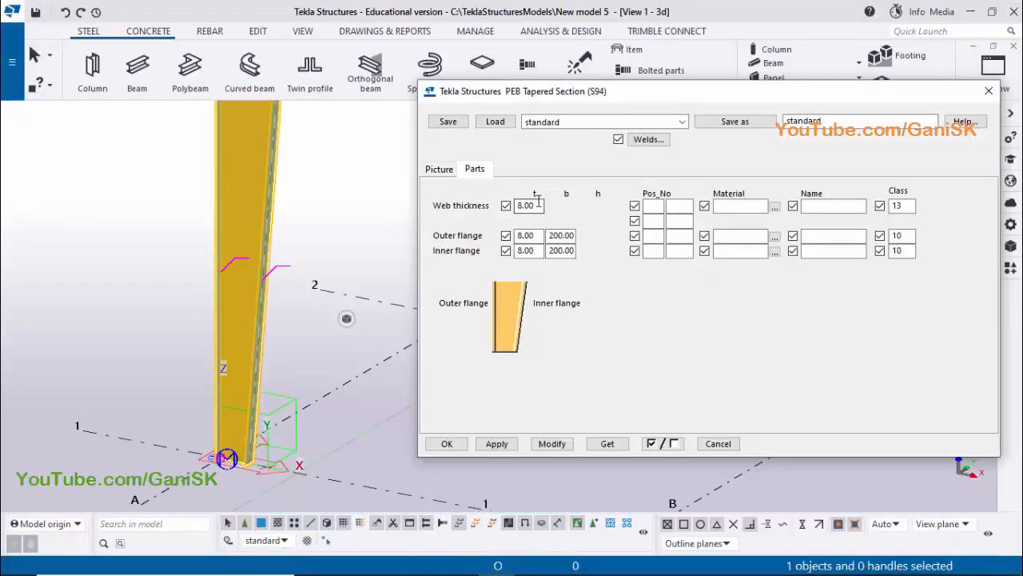
click(470, 560)
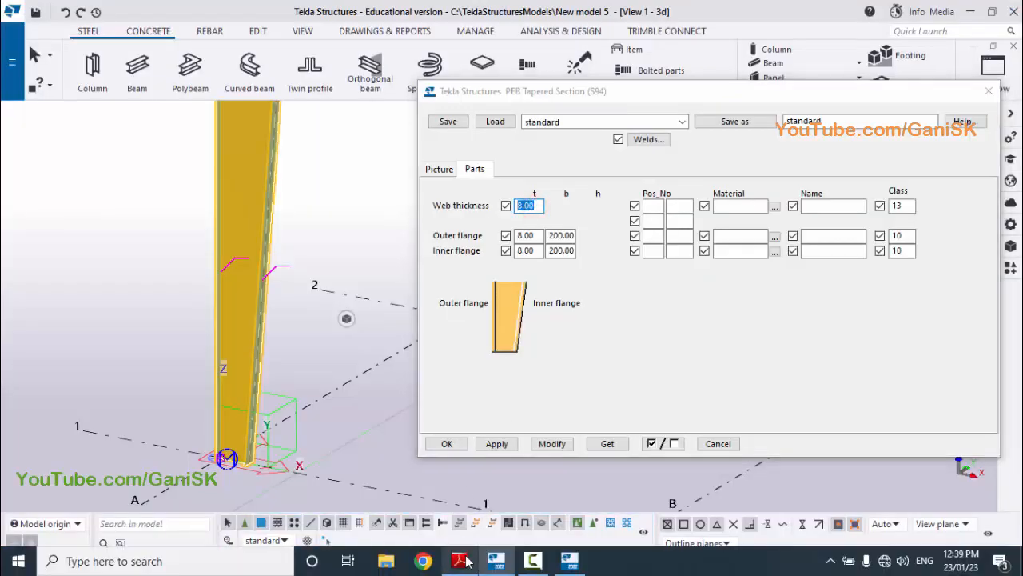
click(465, 555)
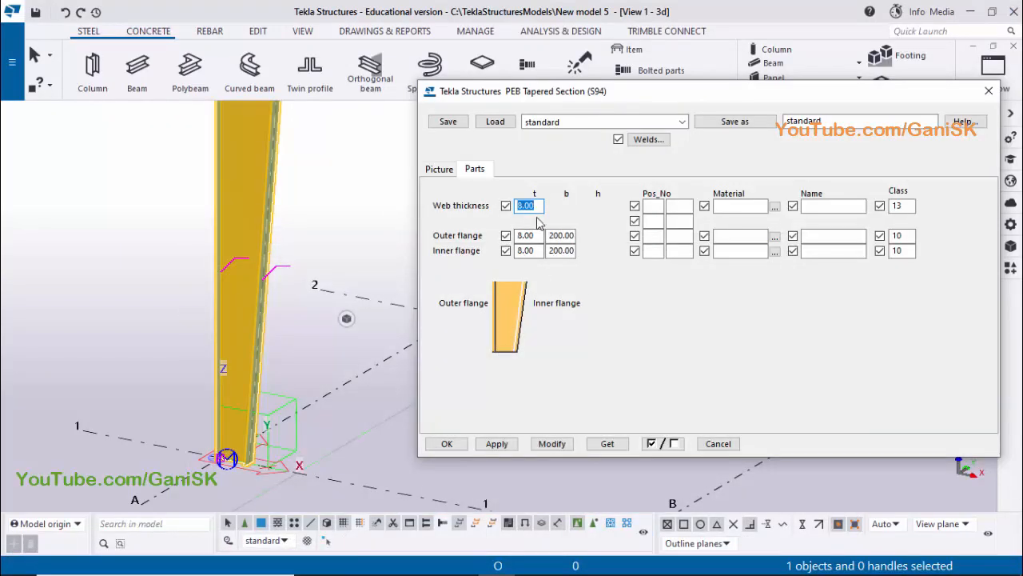
click(538, 234)
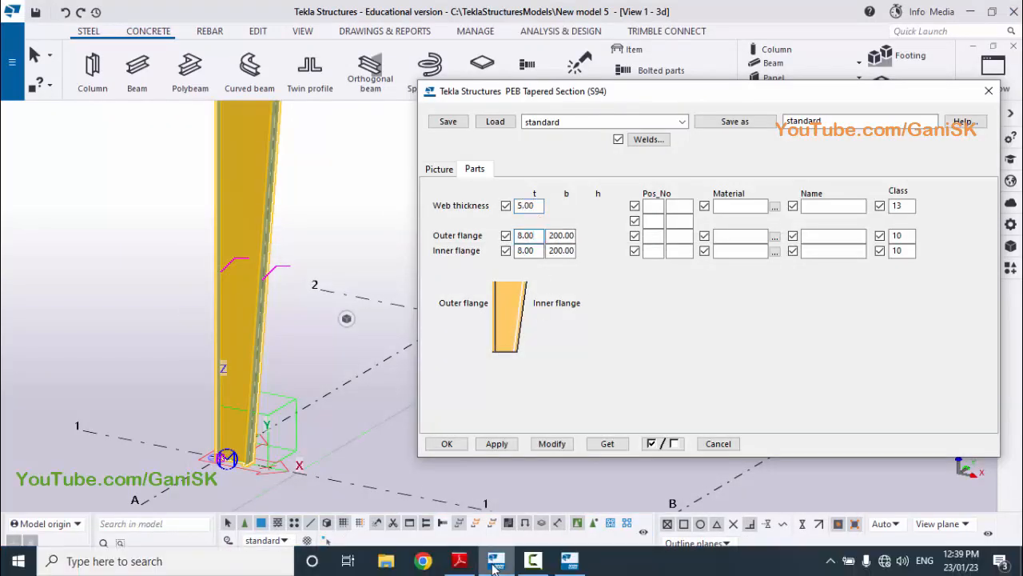
Check the flange plate in the PDF and set both outer and inner flanges to 6 mm thick and 180 mm wide
click(460, 566)
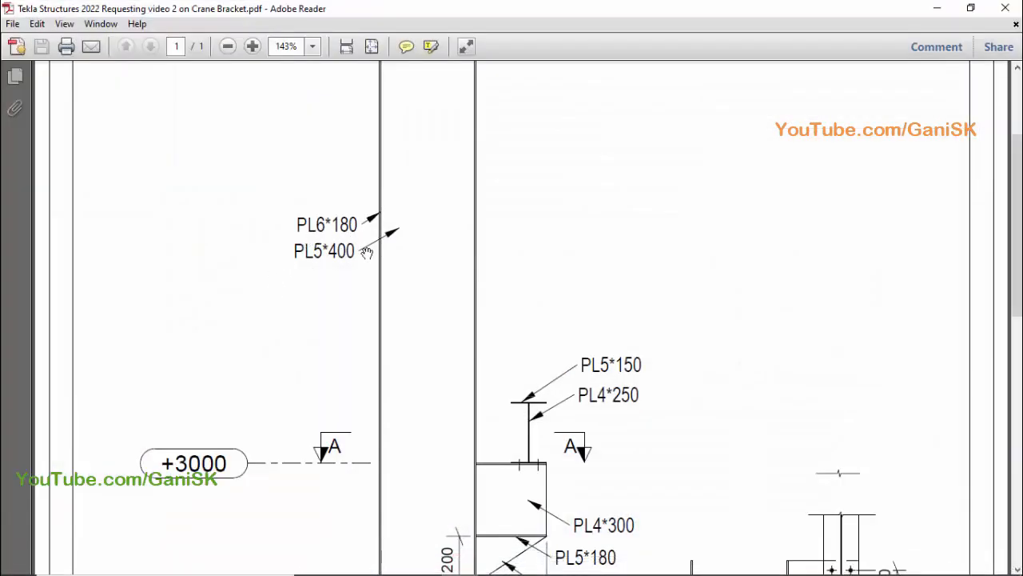
click(495, 565)
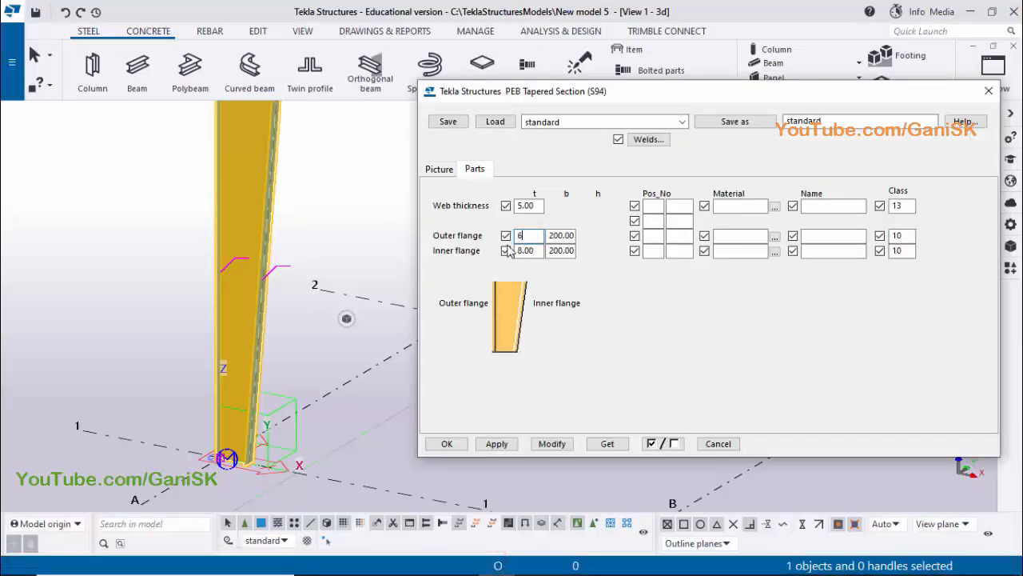
click(551, 235)
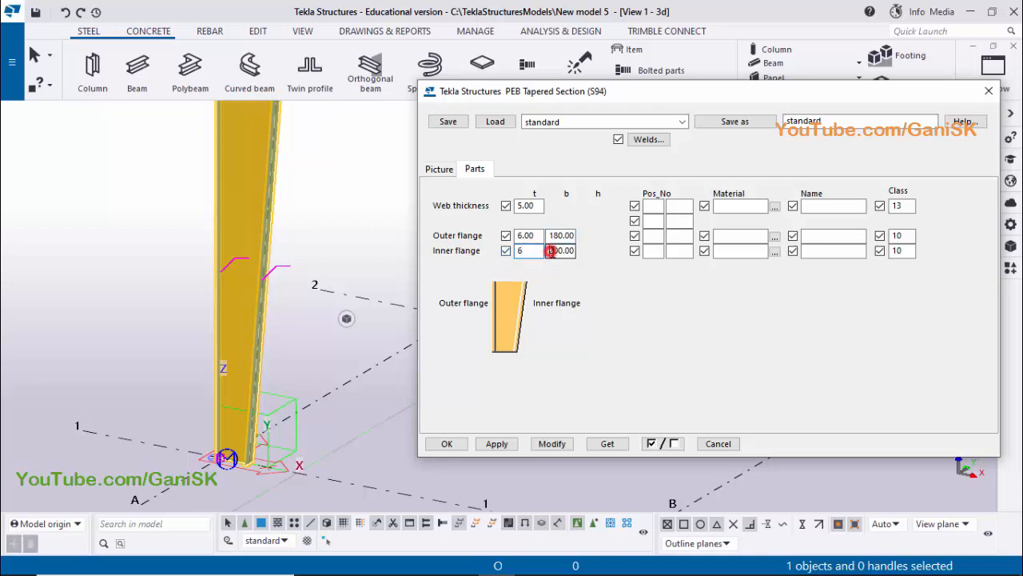
click(550, 251)
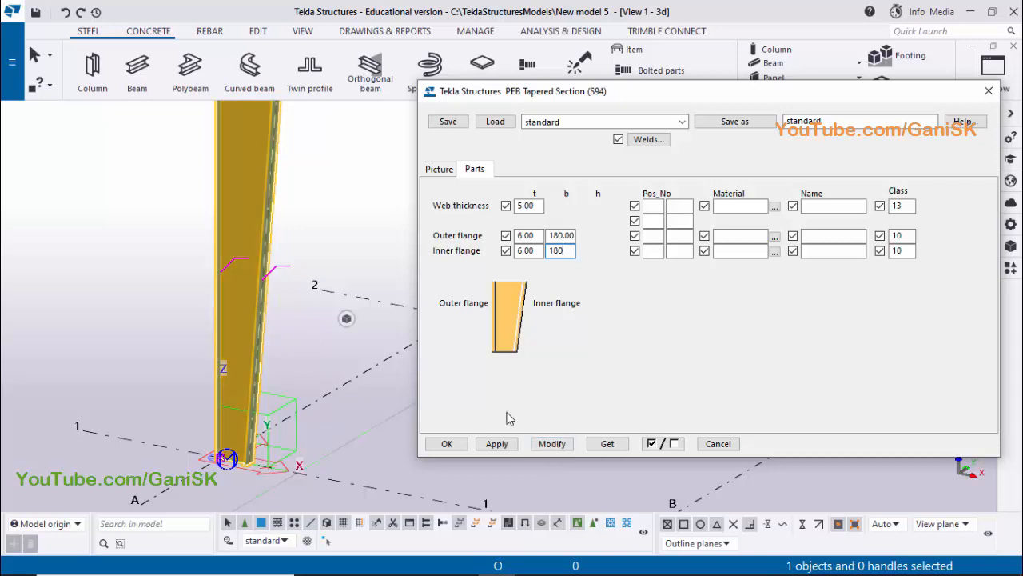
Apply the changed depth and plate sizes to the placed column and close the component properties
click(551, 444)
scroll(226, 439, down, 2)
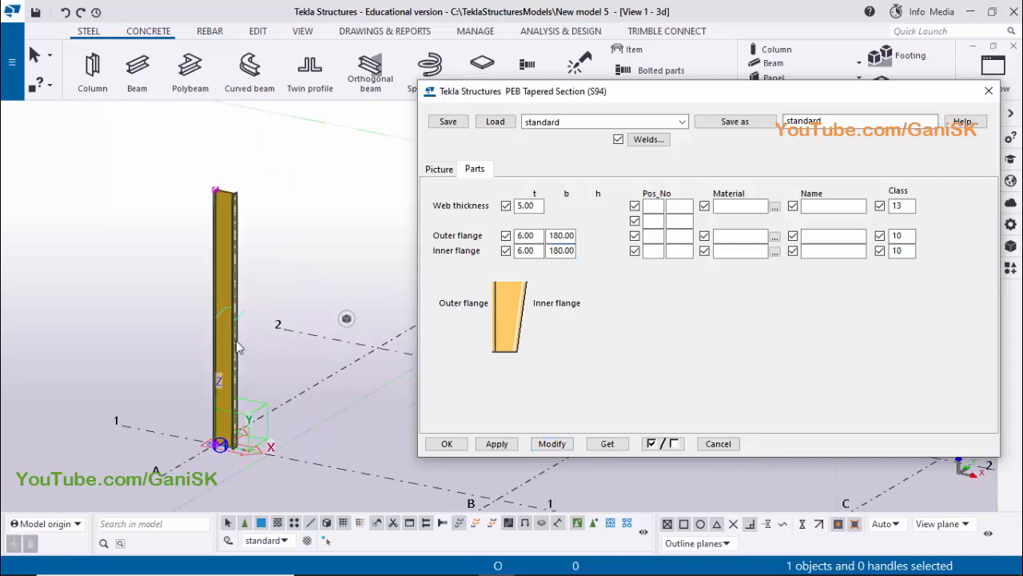
middle_drag(235, 349, 234, 419)
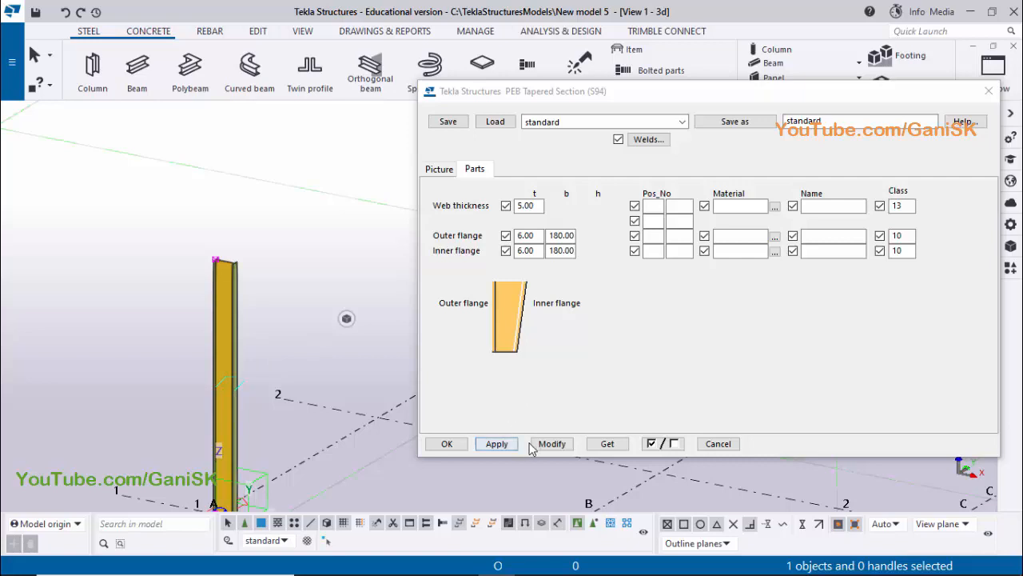
click(533, 446)
click(457, 444)
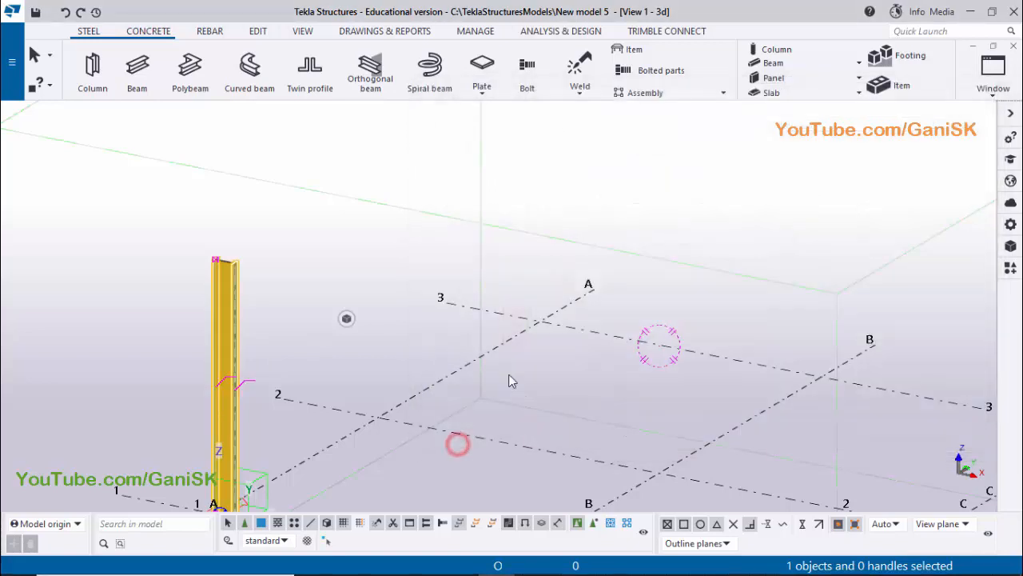
middle_drag(395, 338, 457, 220)
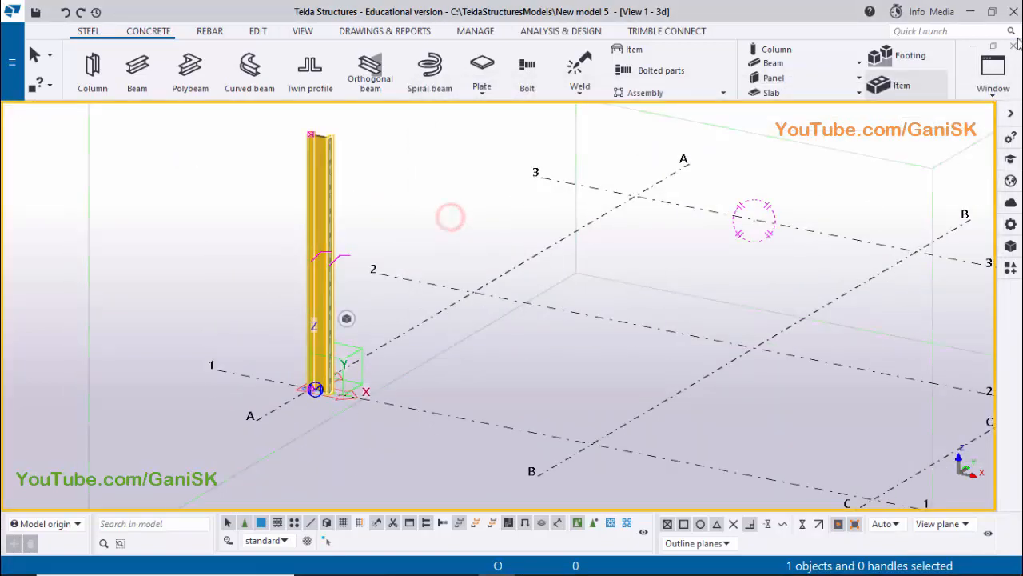
Check the column's base in the elevation view on grid A and return to the 3D view
click(995, 88)
click(943, 219)
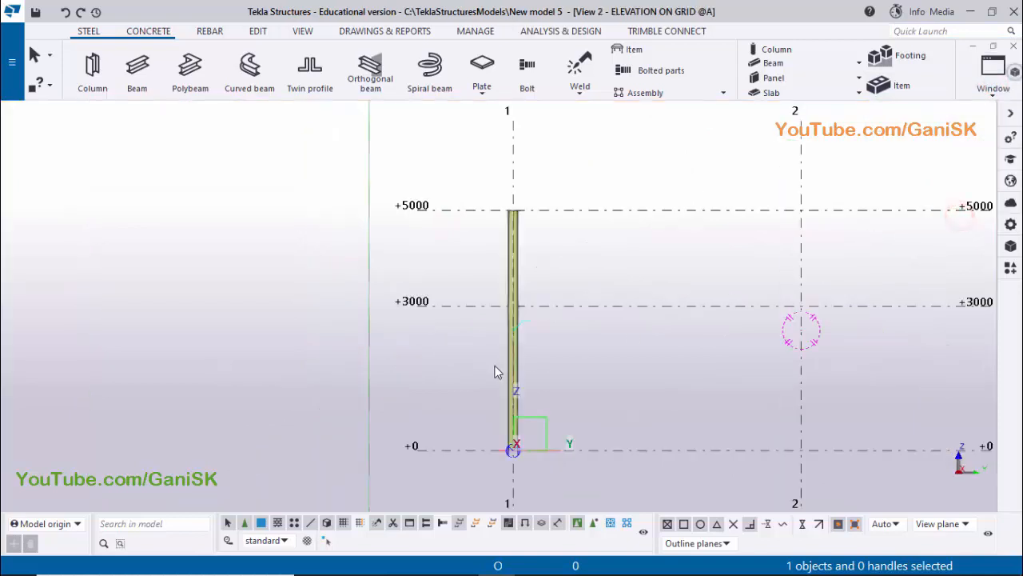
scroll(521, 348, up, 5)
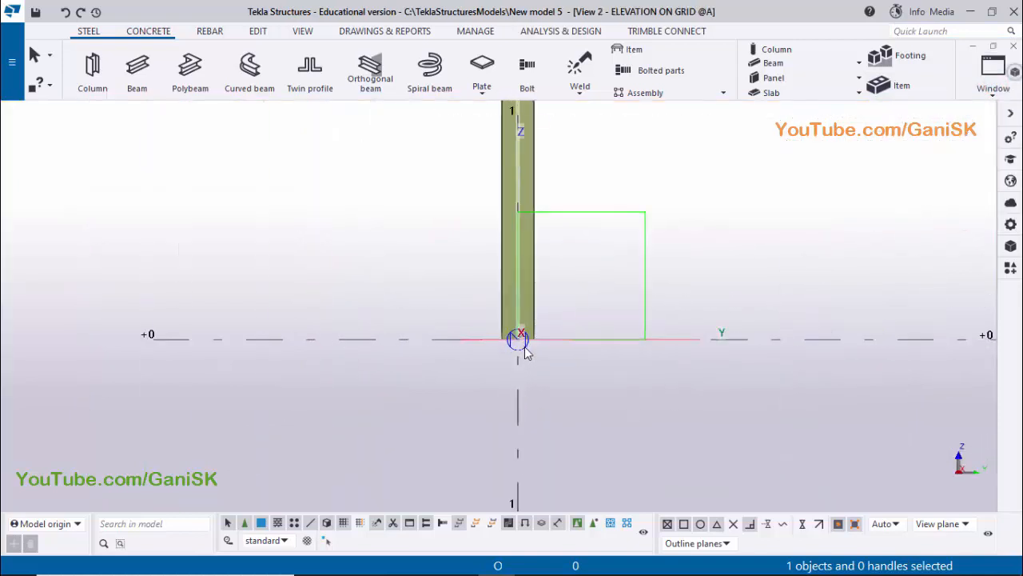
scroll(533, 346, down, 5)
click(994, 68)
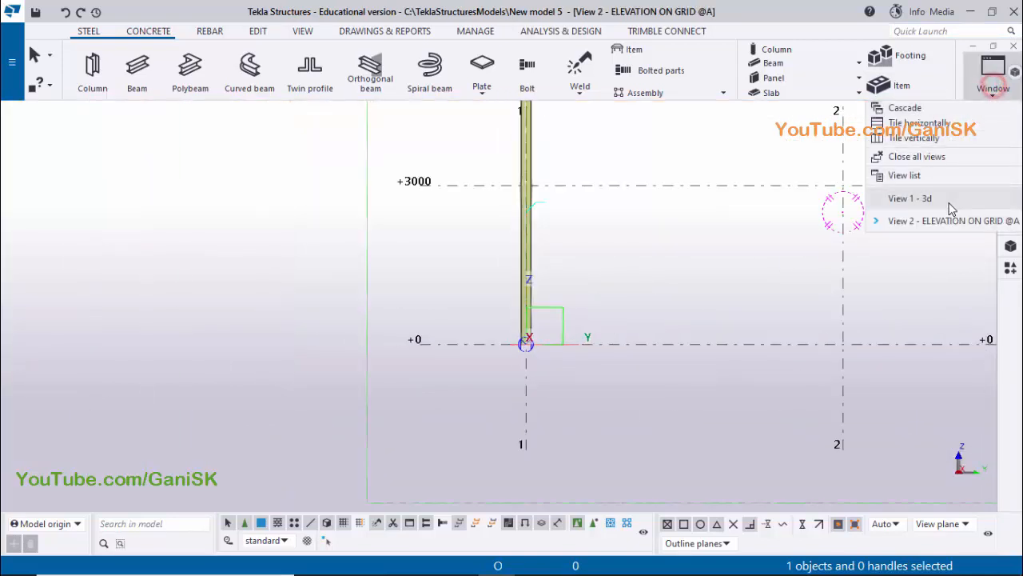
click(946, 196)
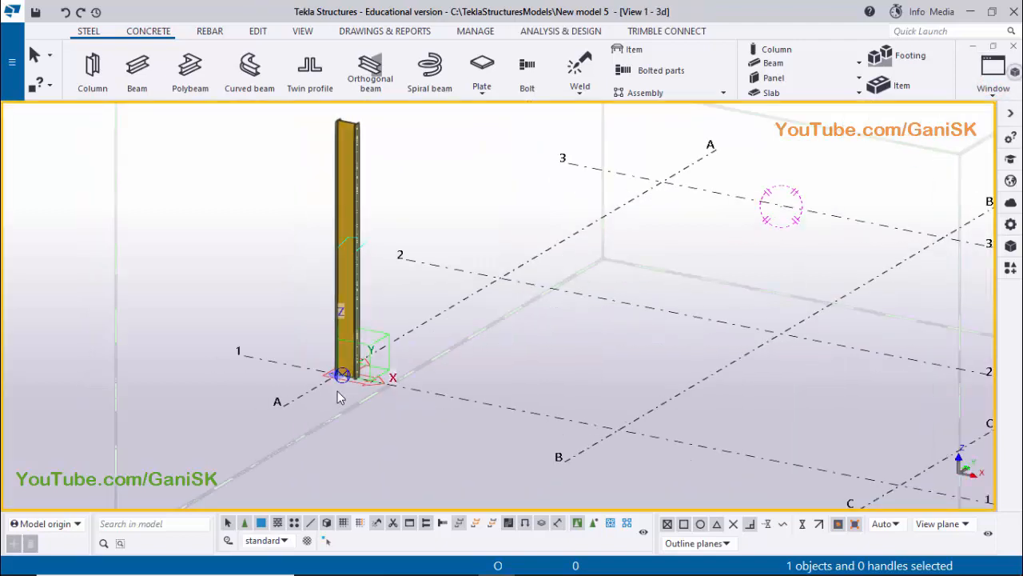
Make the elevation view on grid 1 visible and bring the column's base into close view
click(999, 90)
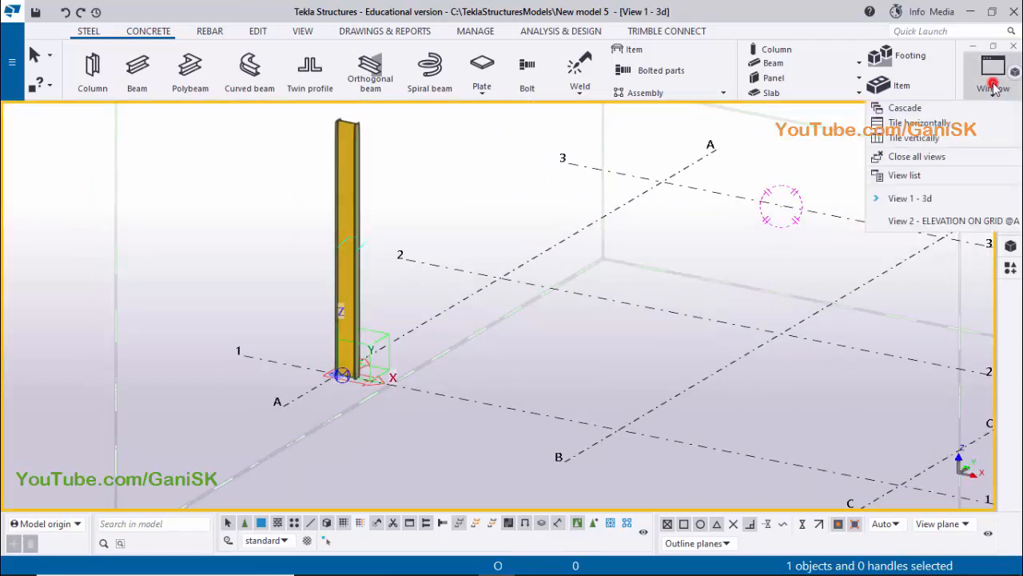
click(948, 177)
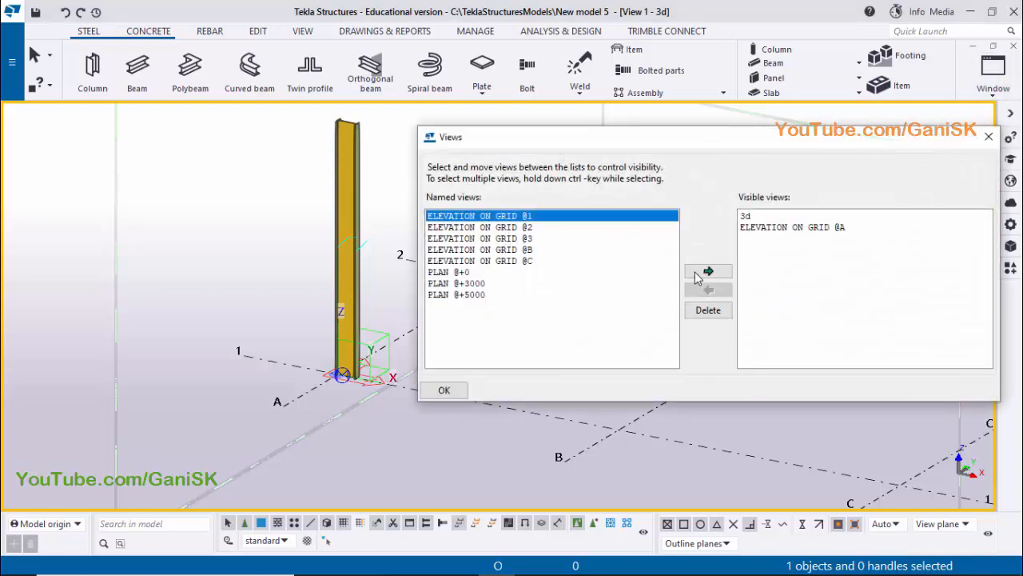
click(707, 272)
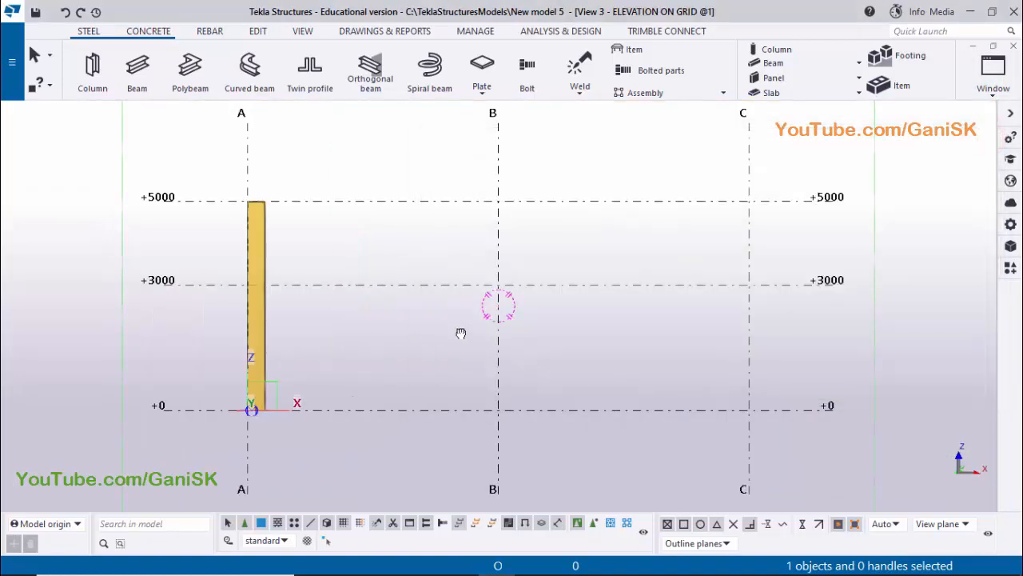
middle_drag(461, 333, 592, 312)
scroll(371, 359, up, 12)
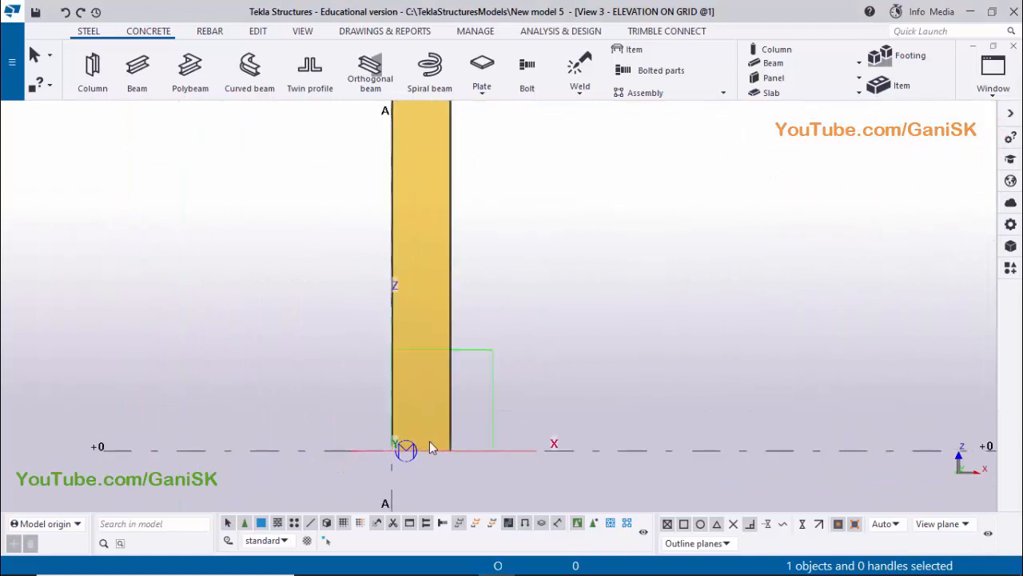
scroll(431, 439, up, 8)
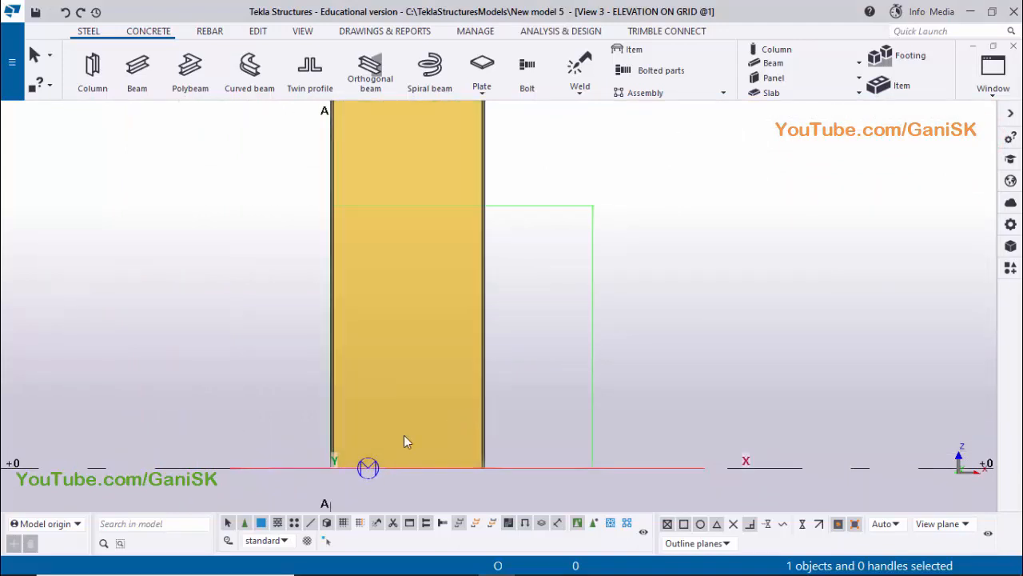
scroll(327, 469, up, 5)
scroll(343, 463, down, 3)
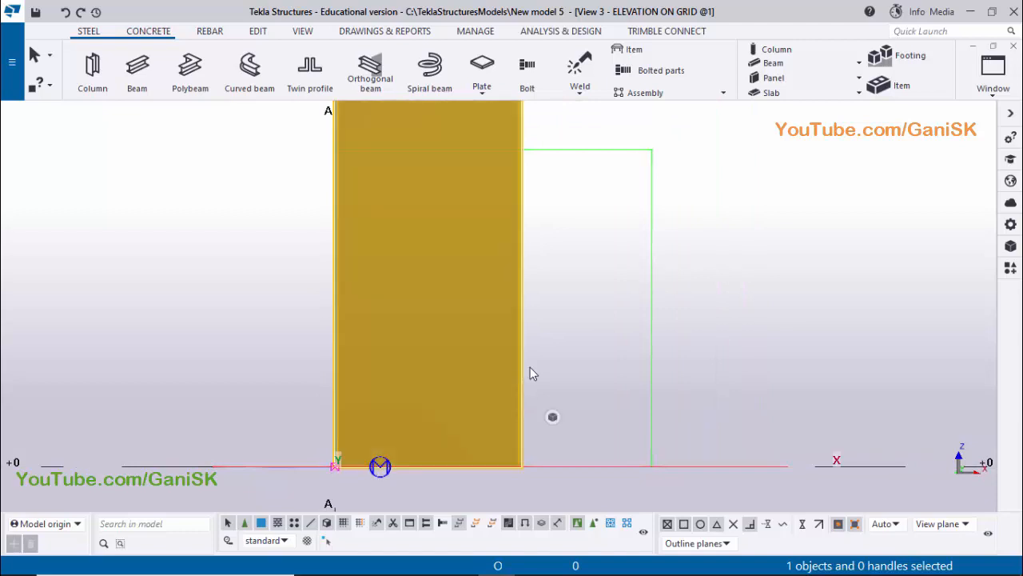
Move the column from the midpoint of its base to the grid A intersection at level +0 and redraw the view
right_click(531, 367)
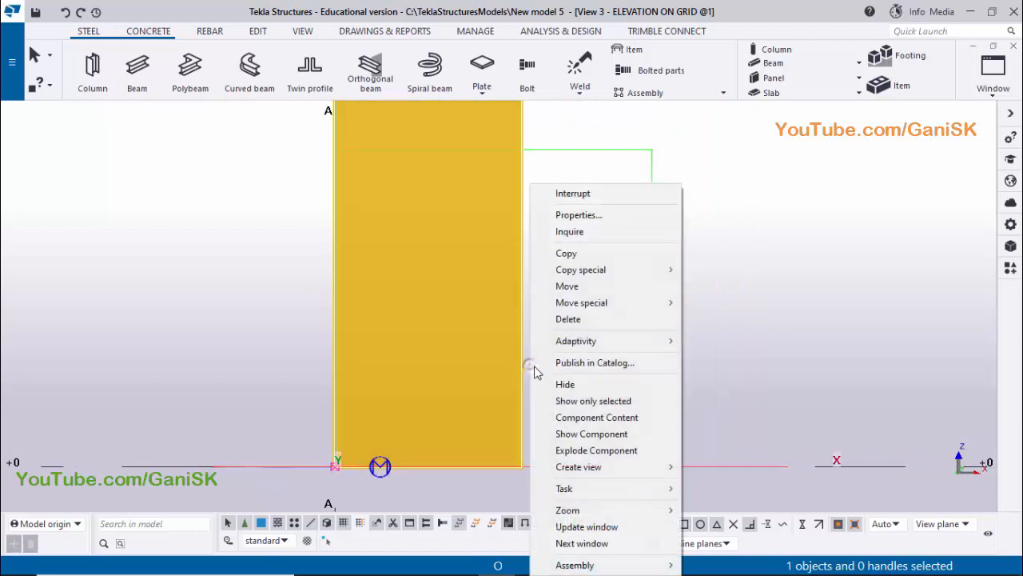
click(566, 286)
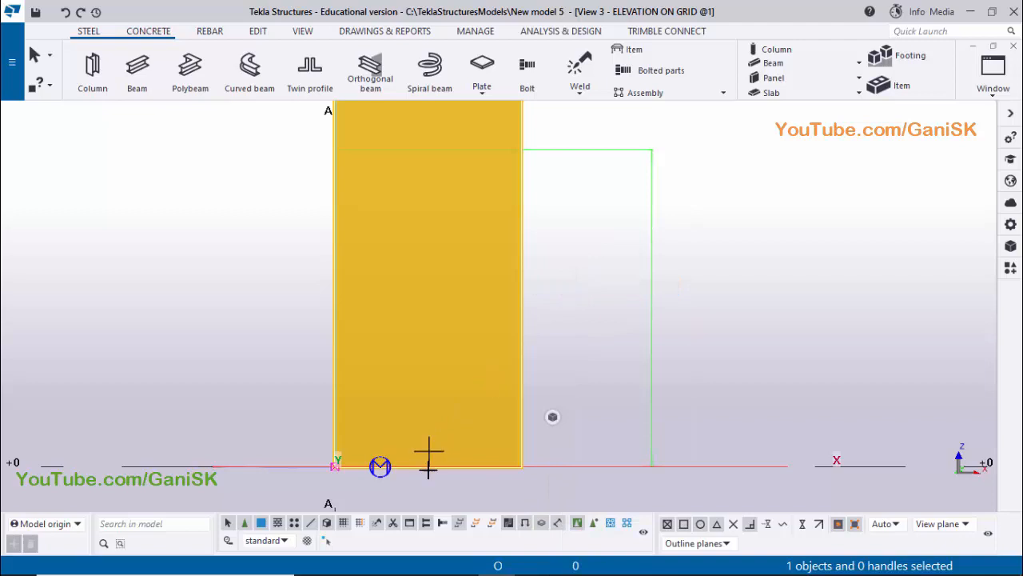
scroll(428, 455, up, 2)
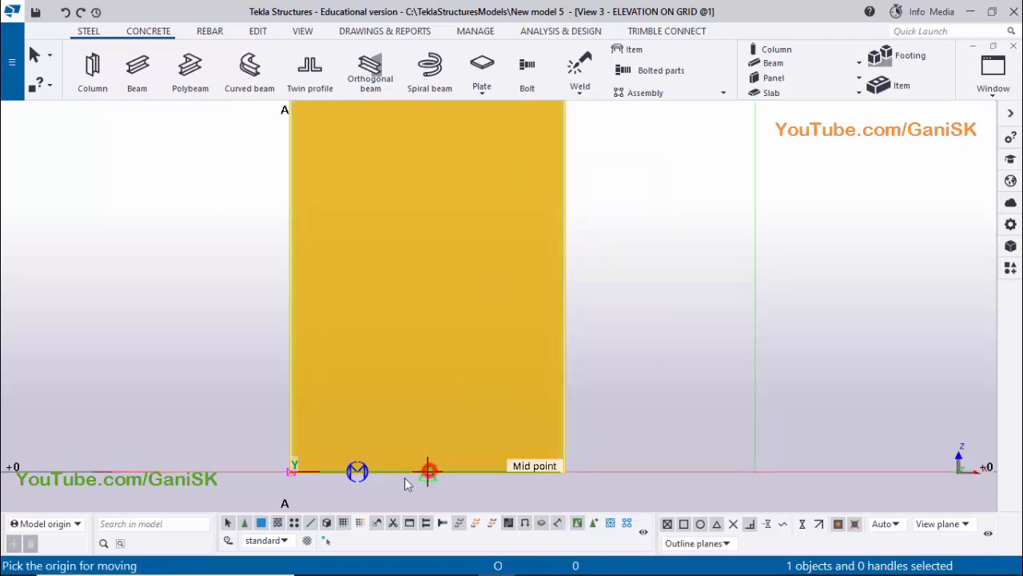
click(428, 471)
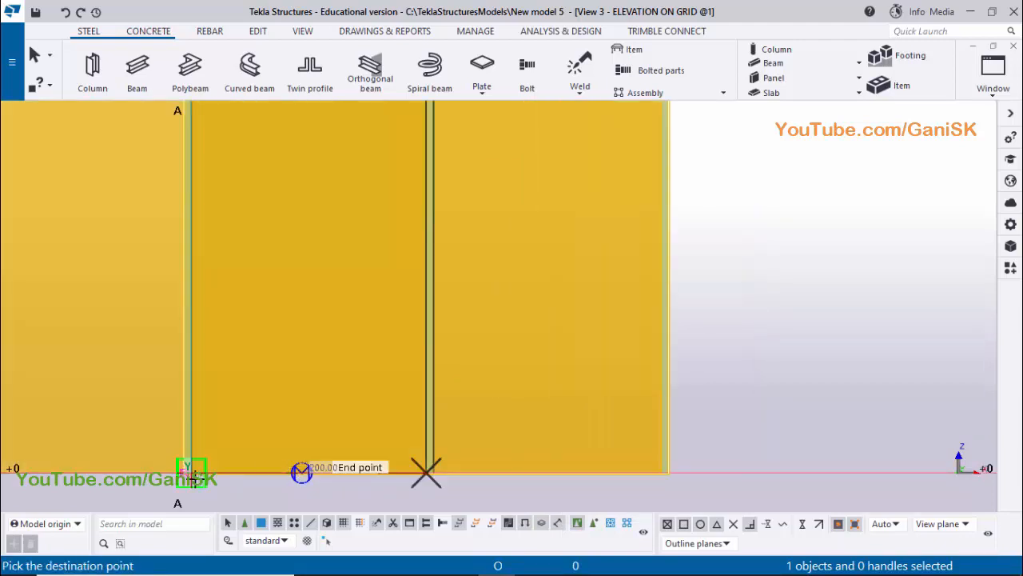
scroll(301, 471, up, 1)
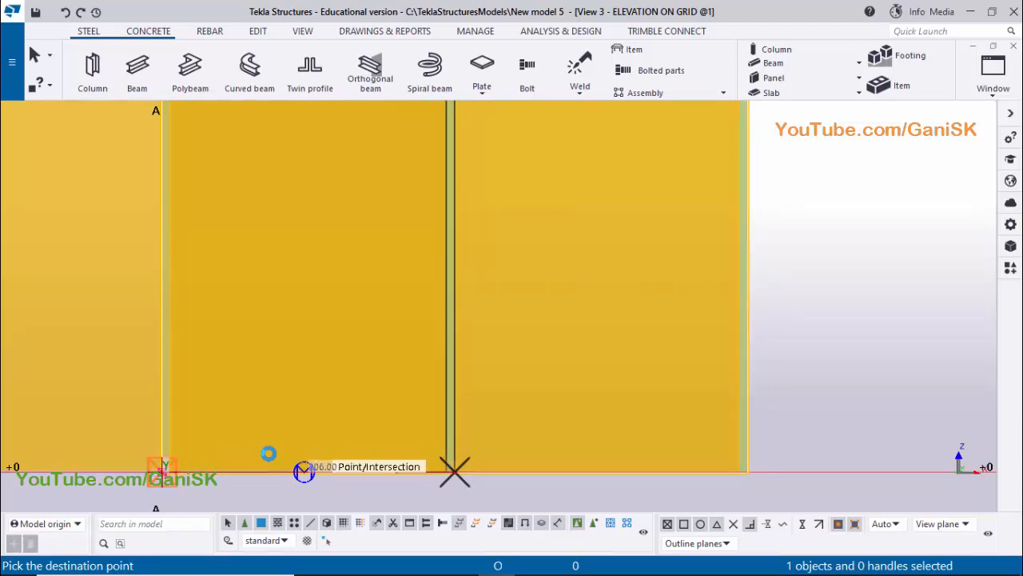
click(279, 450)
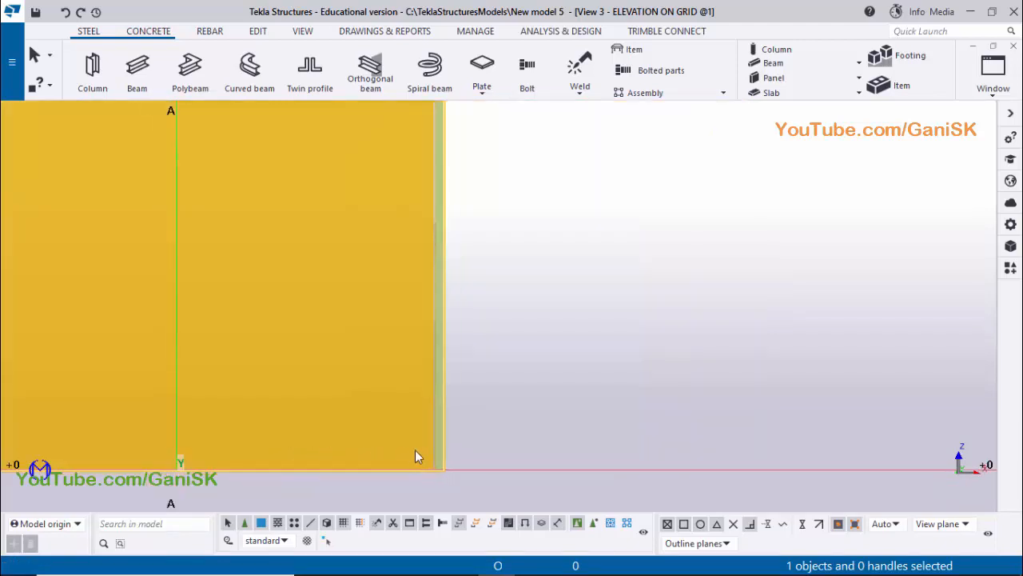
scroll(424, 451, down, 2)
scroll(436, 454, down, 3)
right_click(655, 210)
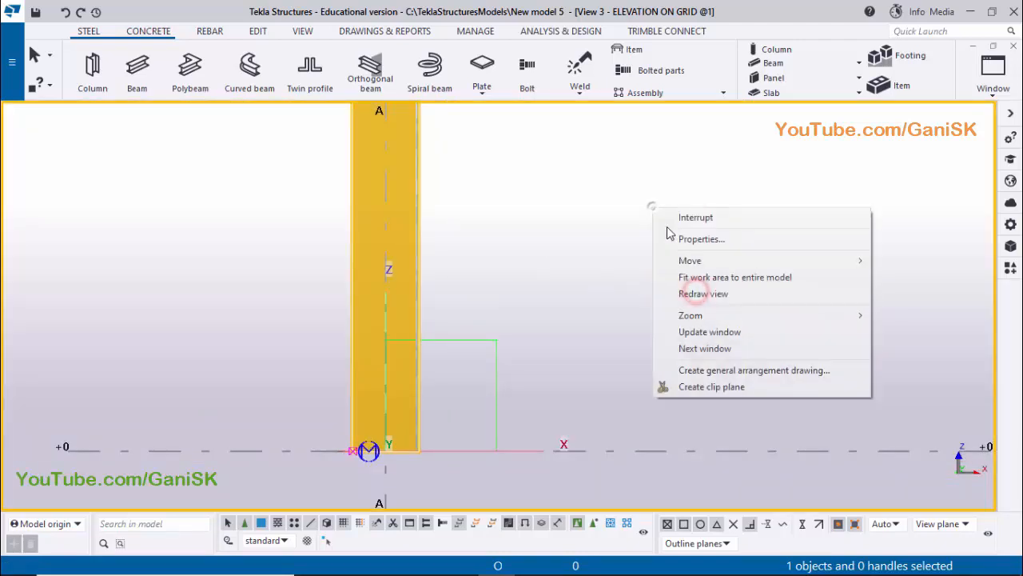
click(698, 294)
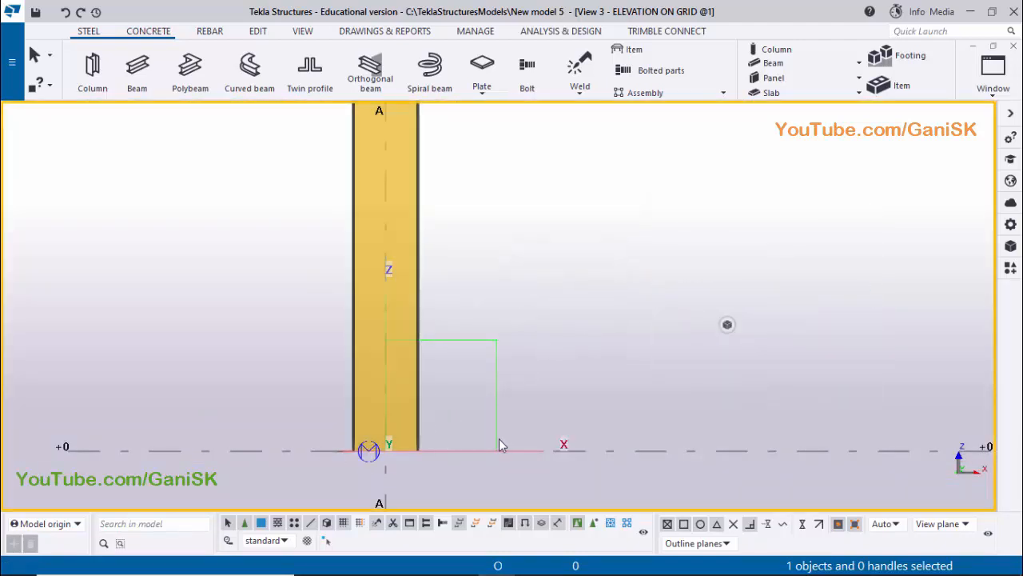
Add PLAN @+0 to the visible views and show the grid A and 1 corner
click(993, 72)
click(917, 182)
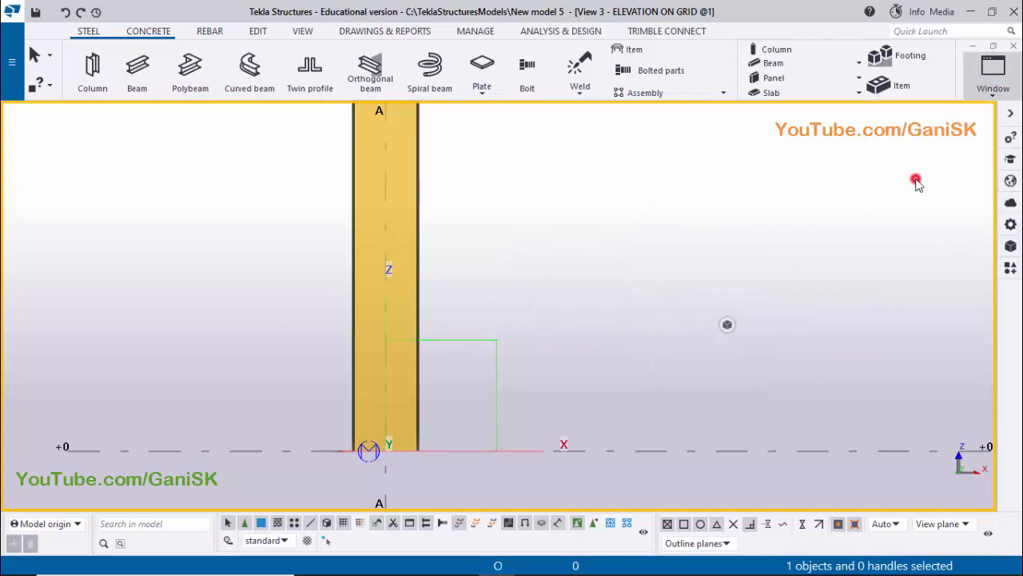
click(462, 263)
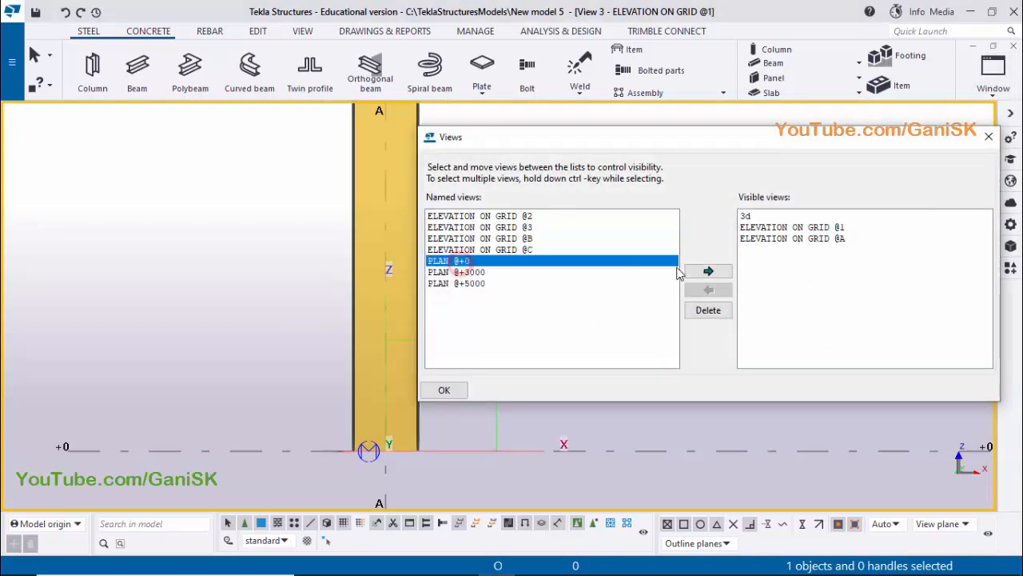
click(709, 272)
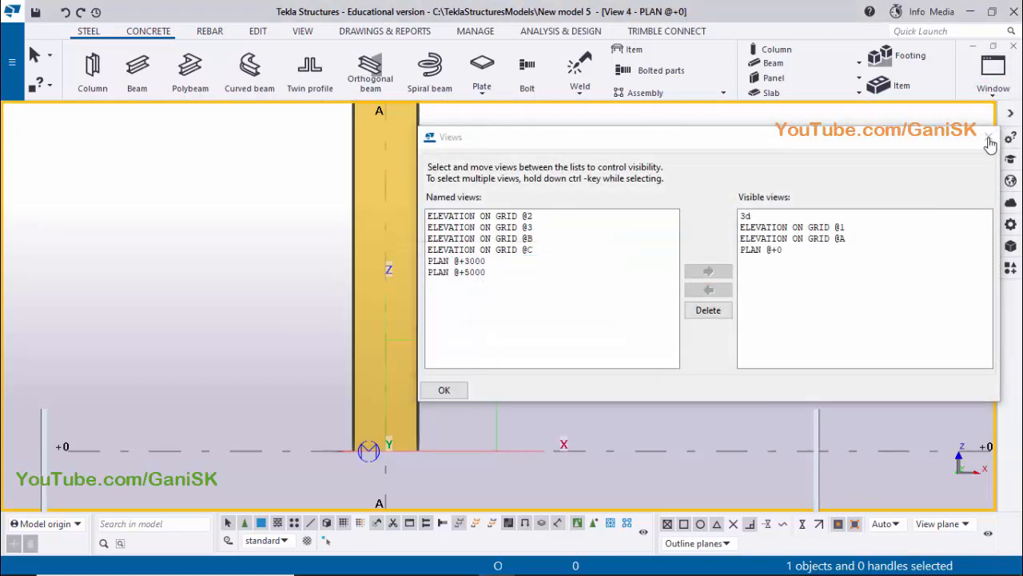
scroll(378, 358, down, 1)
middle_drag(378, 358, 418, 323)
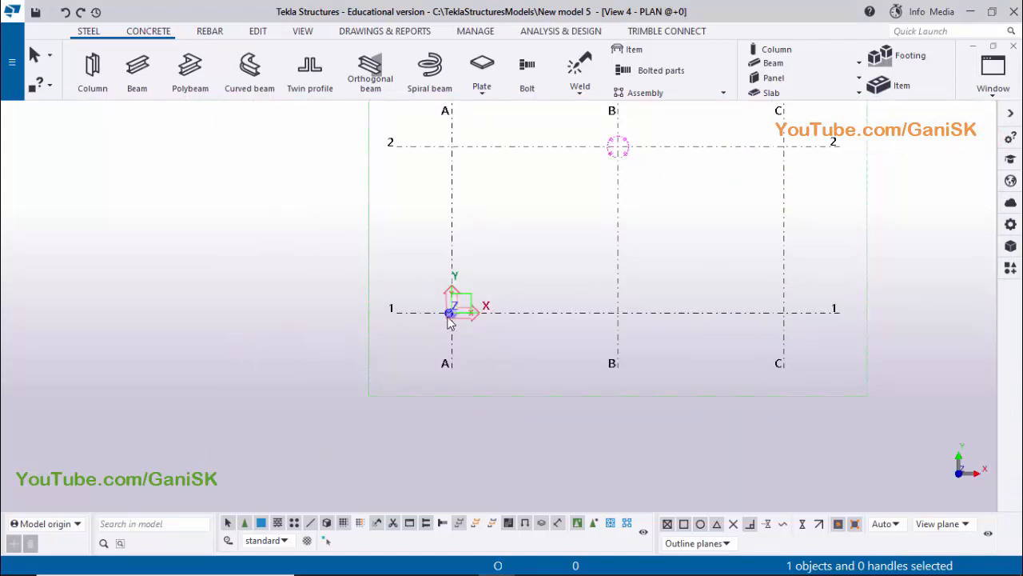
Examine the moved column's position on grids A and 1 in the plan view and in the 3D view
scroll(450, 315, up, 13)
scroll(455, 316, up, 5)
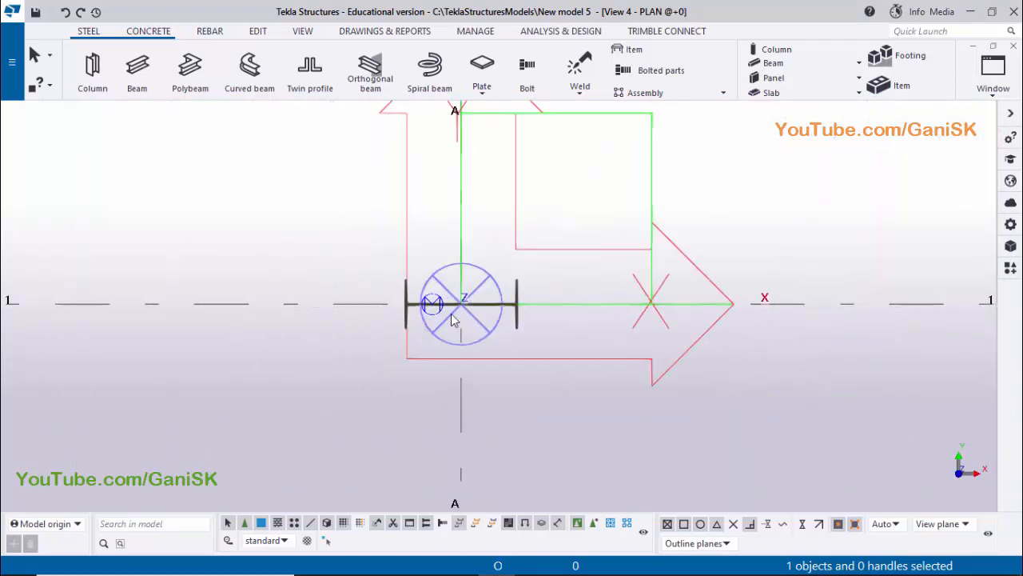
scroll(429, 316, up, 2)
scroll(476, 308, up, 5)
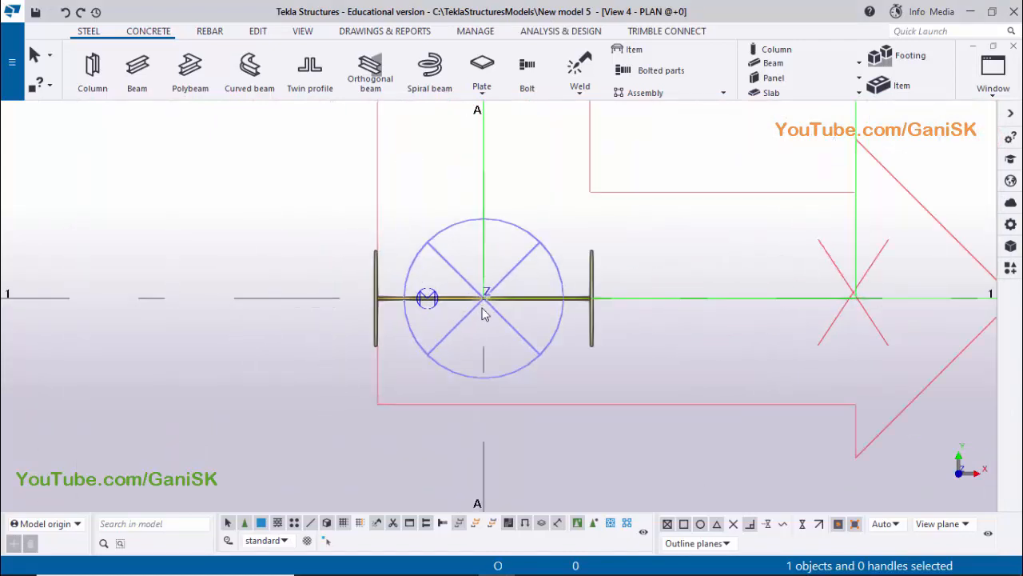
scroll(498, 301, down, 3)
scroll(501, 300, down, 6)
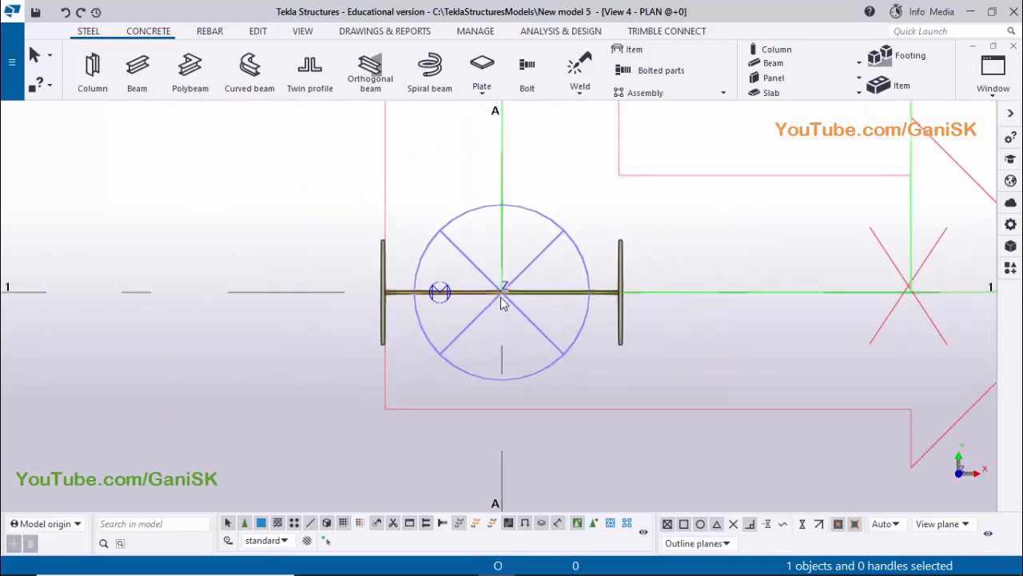
scroll(544, 314, down, 2)
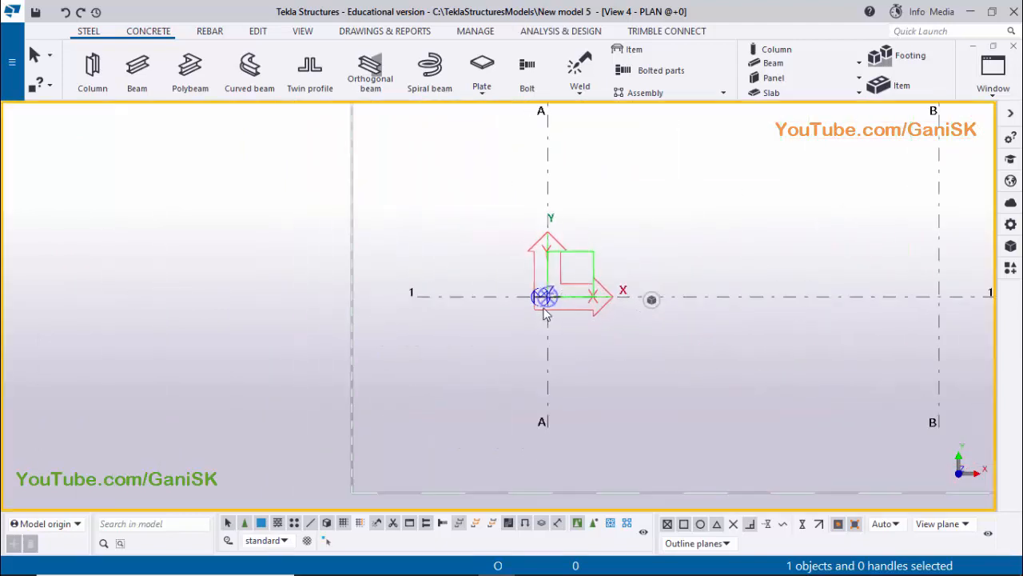
click(991, 84)
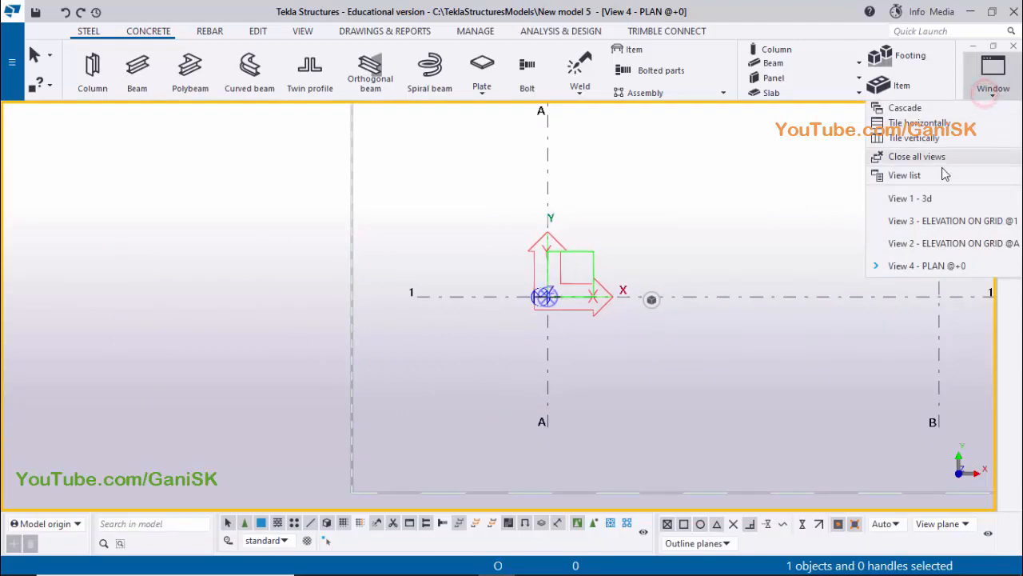
click(934, 198)
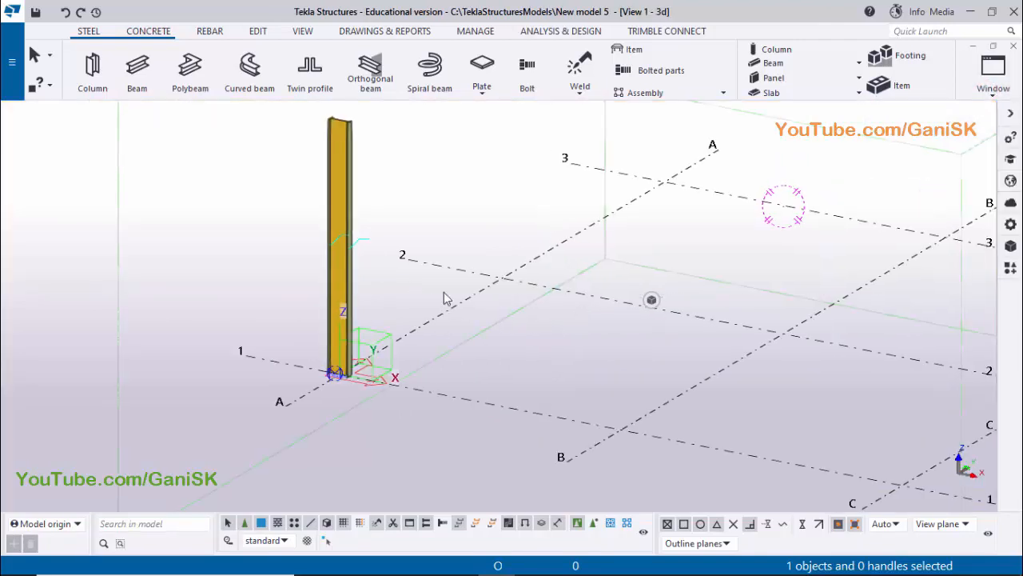
scroll(447, 272, up, 4)
scroll(446, 220, down, 4)
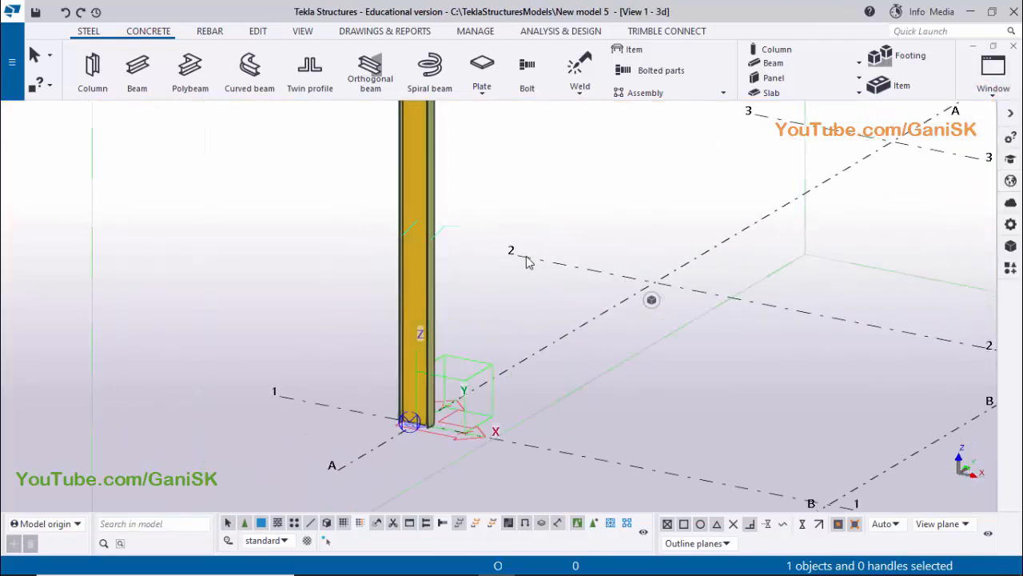
Check the crane bracket's level in the PDF and locate level +3000 on the column in the elevation view on grid 1
click(459, 560)
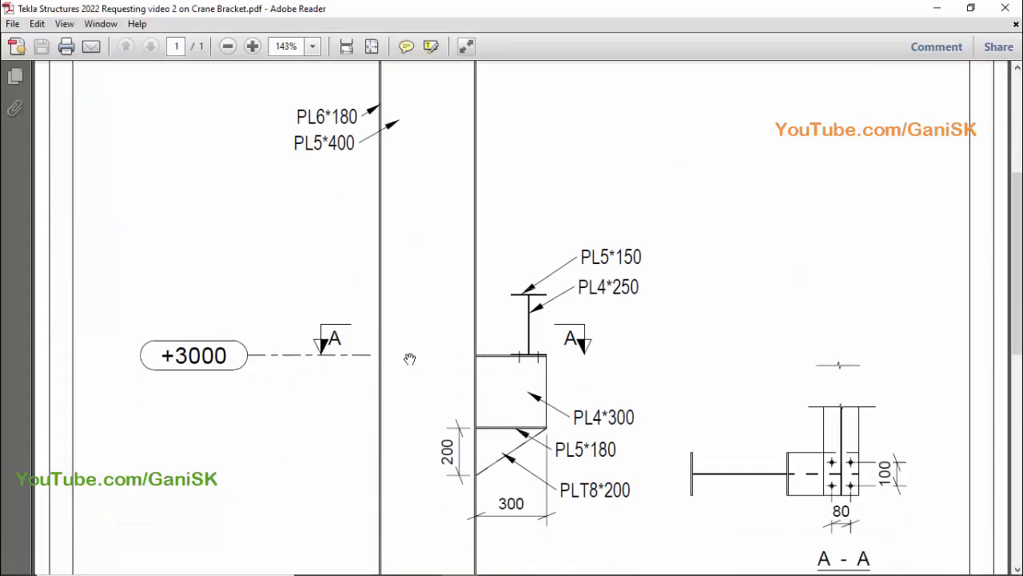
click(496, 561)
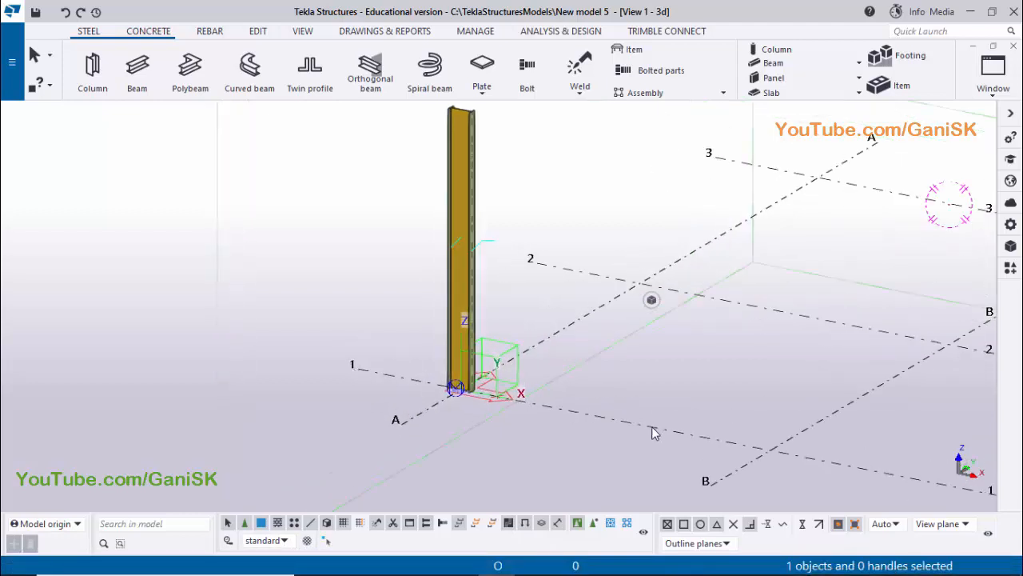
click(993, 72)
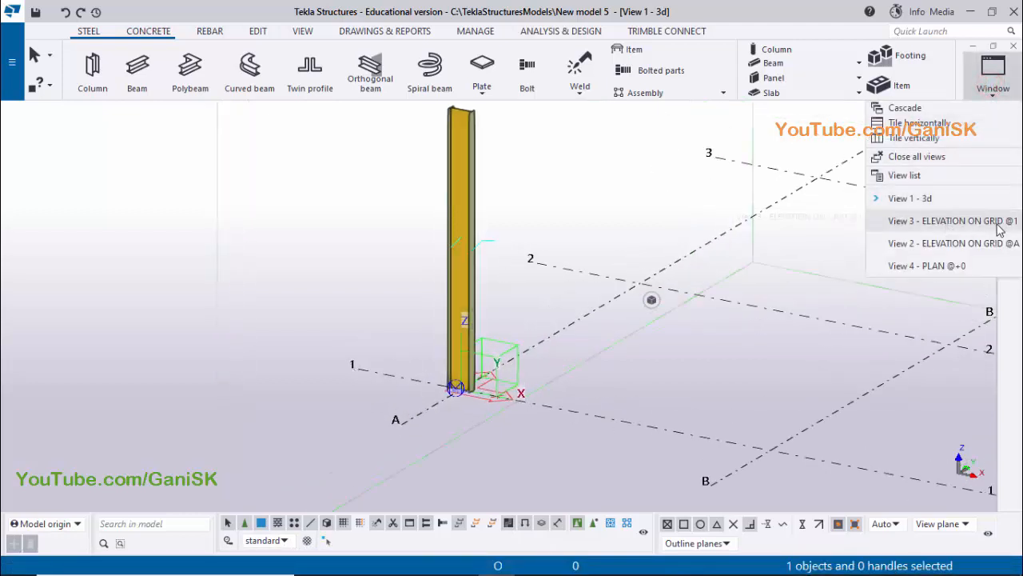
click(948, 222)
scroll(497, 270, down, 2)
middle_drag(462, 156, 440, 322)
scroll(427, 254, up, 5)
click(991, 78)
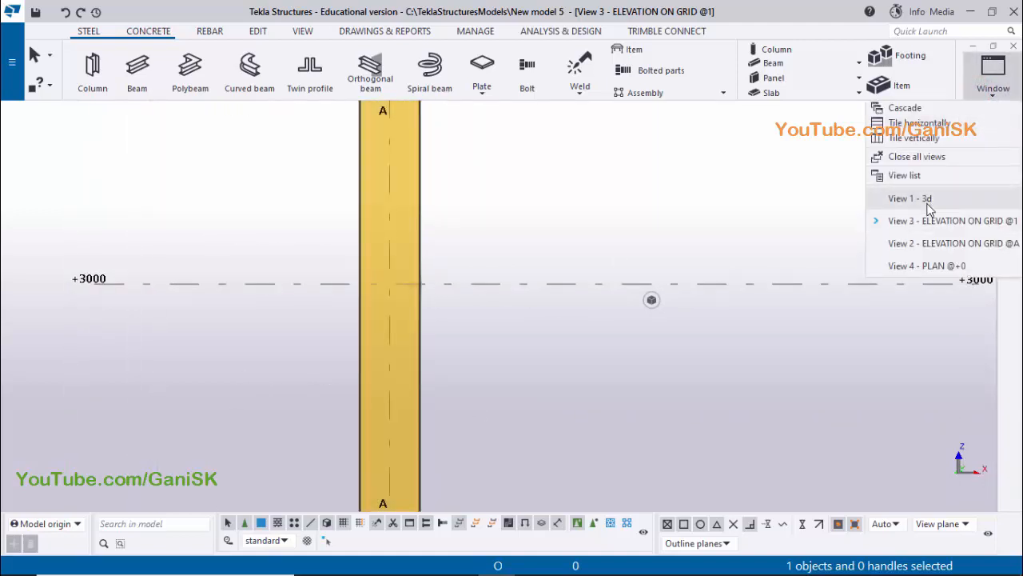
Switch to the PDF drawing and examine the crane bracket's plate sizes and dimensions
click(461, 563)
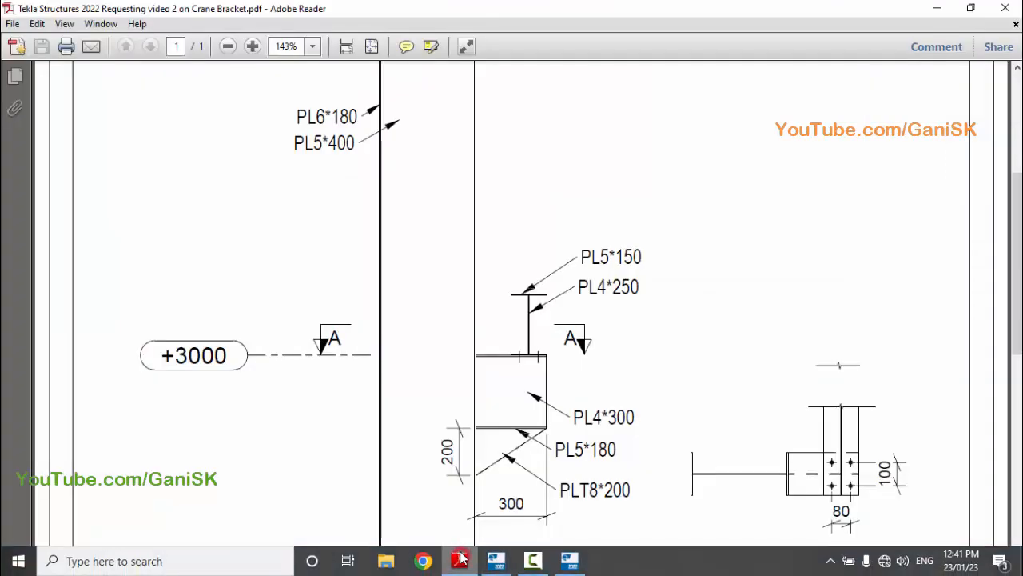
scroll(497, 469, down, 1)
scroll(484, 480, up, 1)
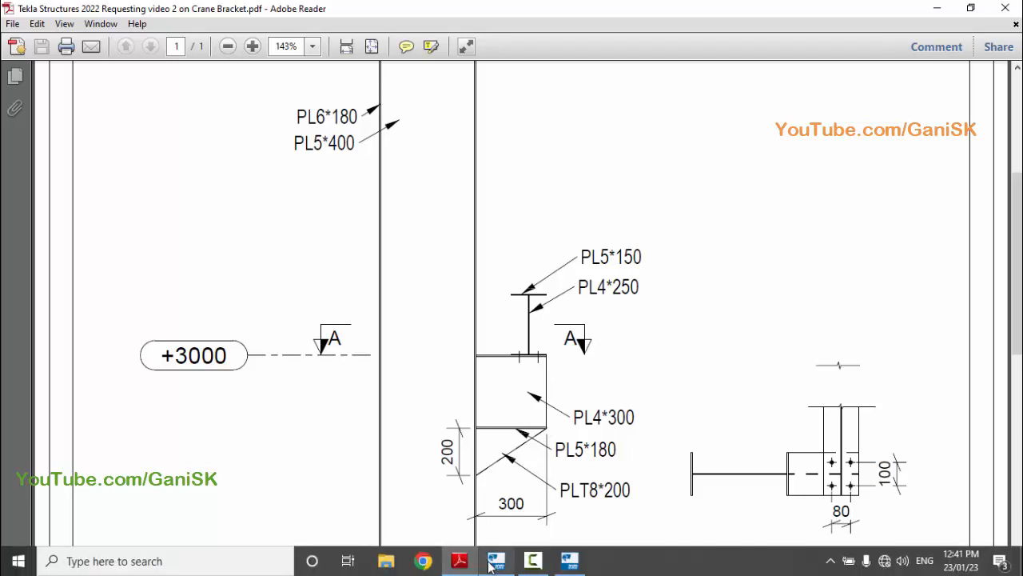
Switch to Tekla Structures and start a PEB Tapered Section (S94) at the intersection of level +3000 and the column flange's outer face on grid 1
click(494, 562)
click(1009, 270)
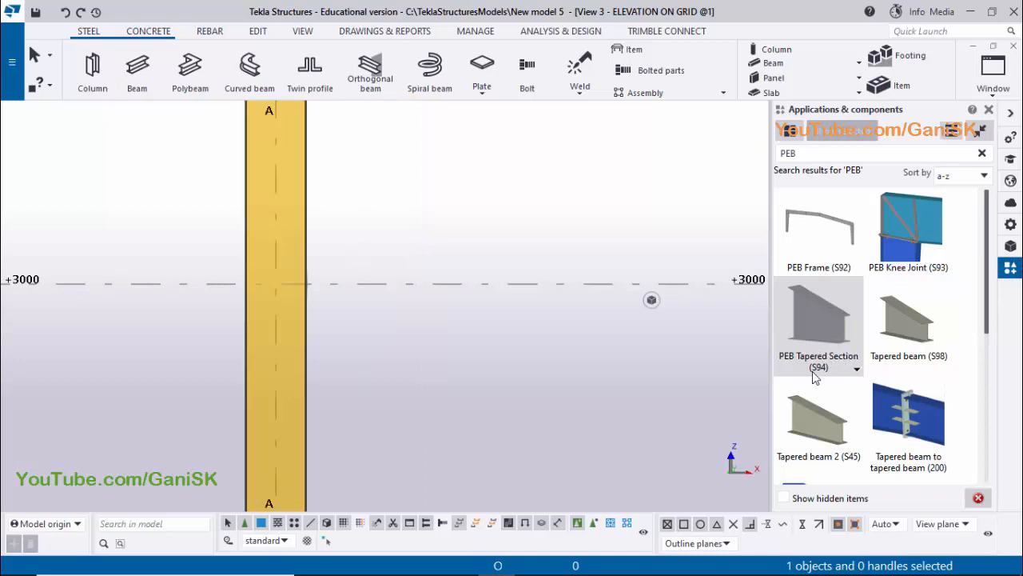
click(827, 332)
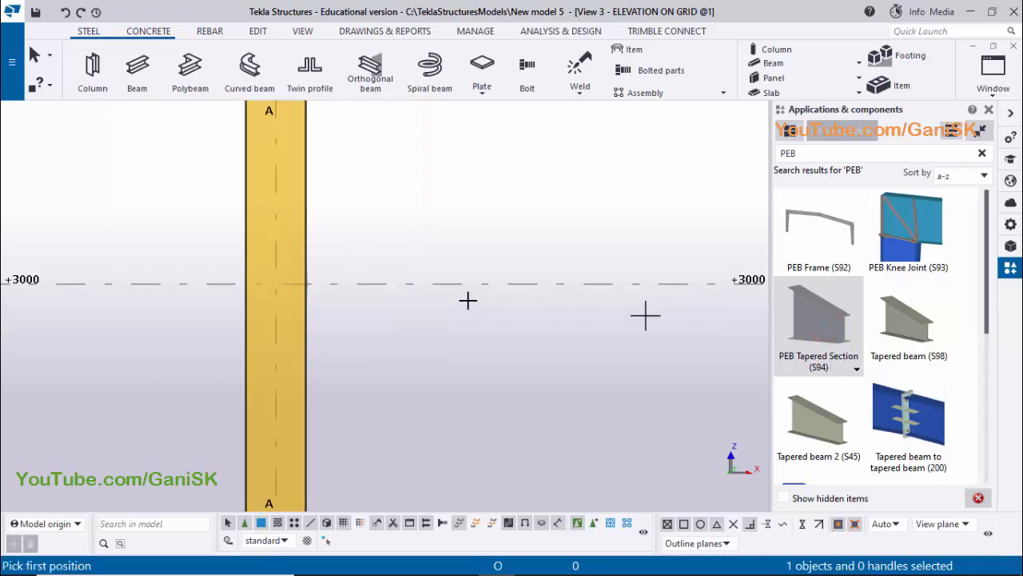
scroll(318, 335, up, 5)
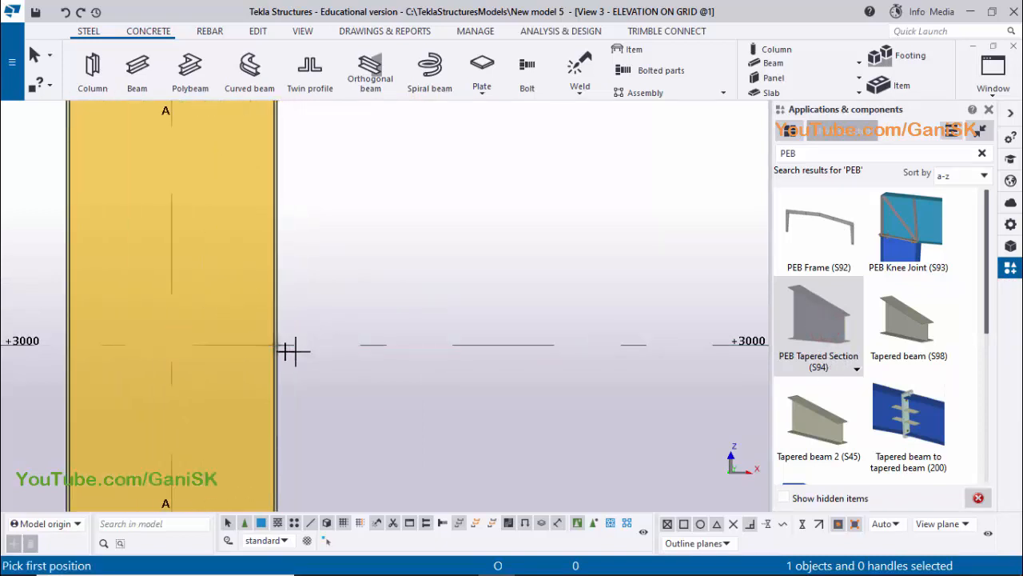
scroll(294, 350, up, 3)
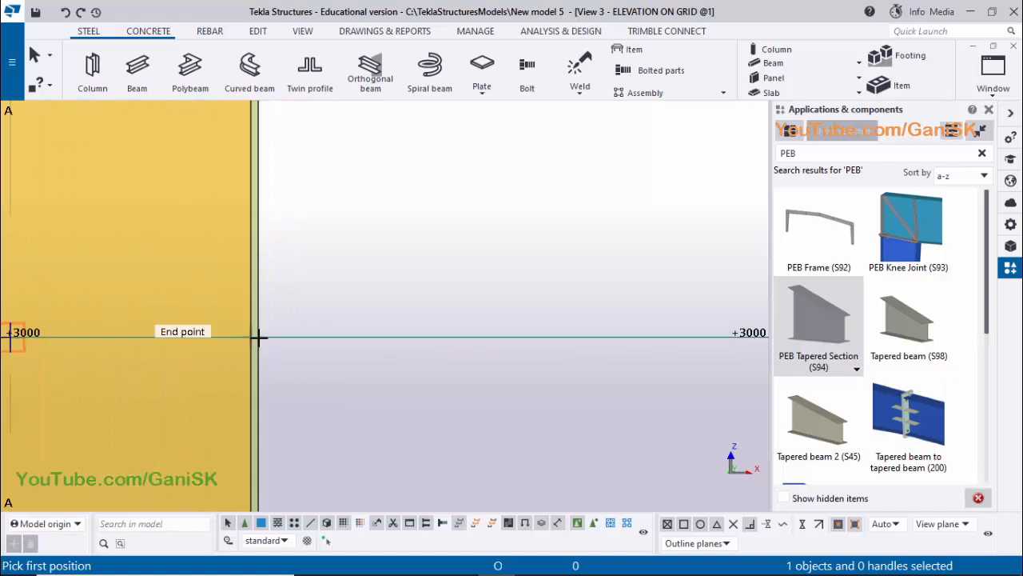
scroll(275, 337, down, 1)
middle_drag(275, 336, 331, 330)
scroll(329, 330, up, 4)
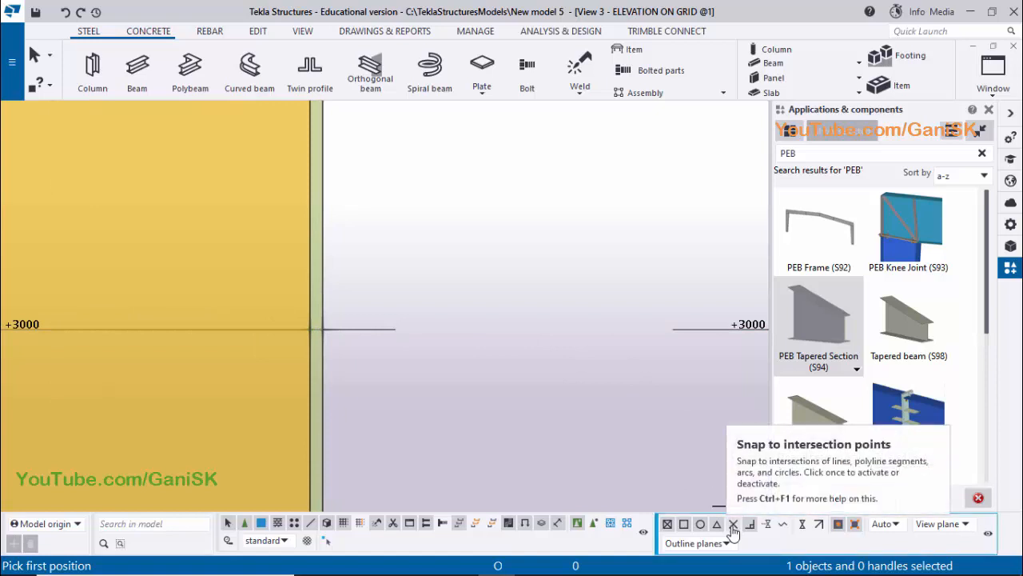
click(733, 524)
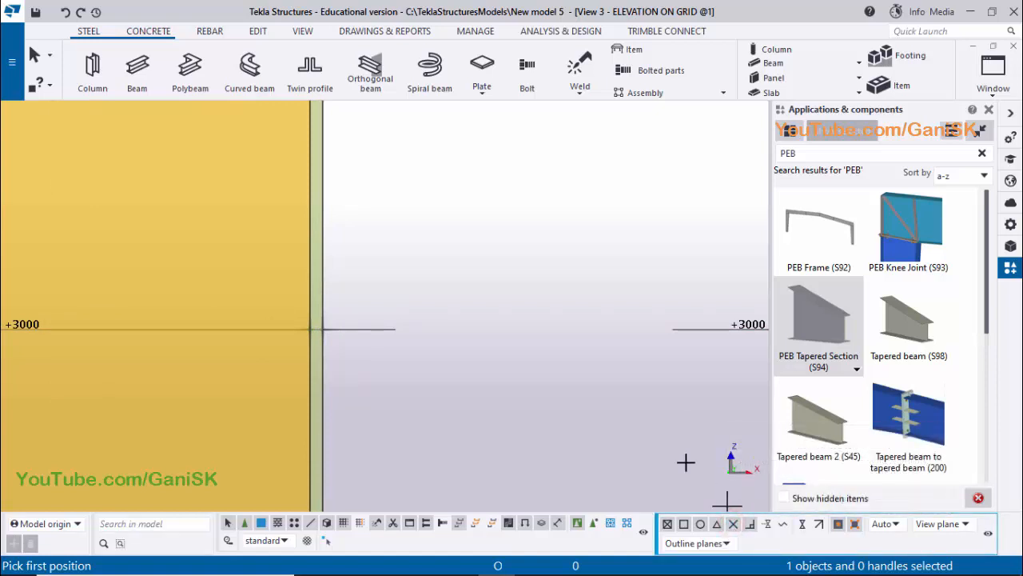
click(279, 324)
Place the tapered section's second point 300 mm out from the column along level +3000 to create the crane bracket
scroll(506, 349, down, 3)
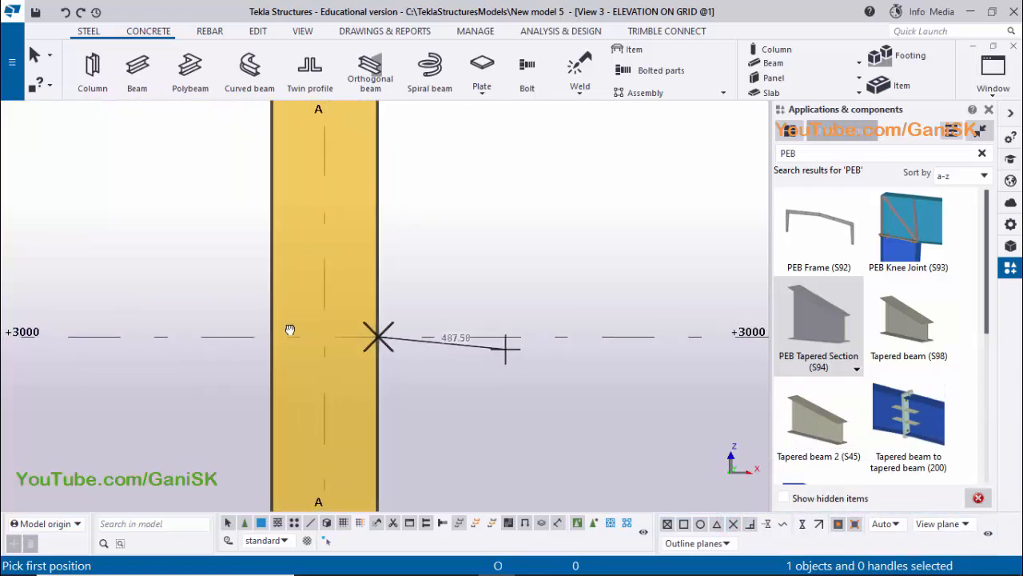
middle_drag(505, 349, 291, 329)
scroll(304, 327, down, 3)
middle_drag(437, 338, 316, 327)
scroll(311, 325, down, 1)
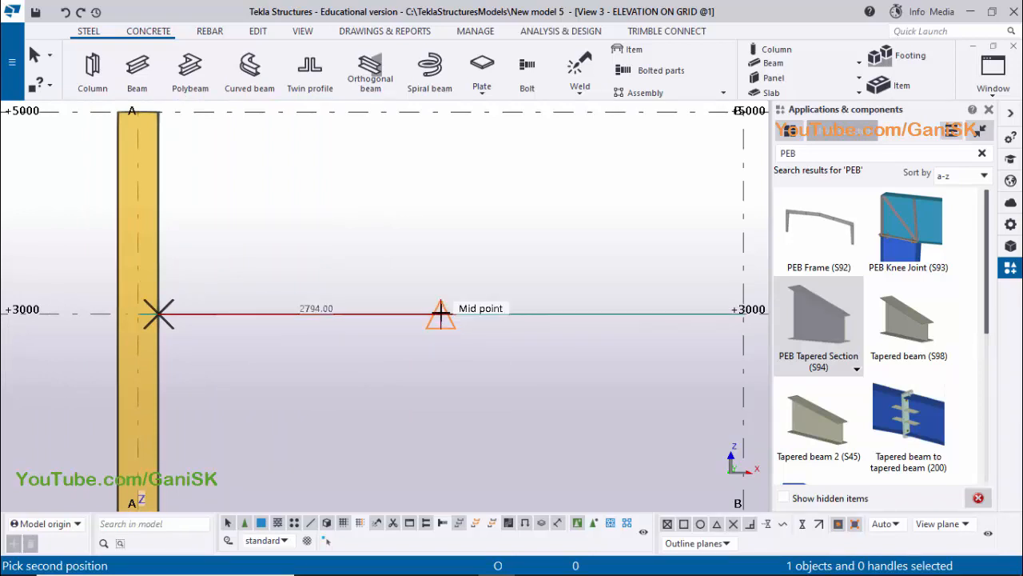
text(300)
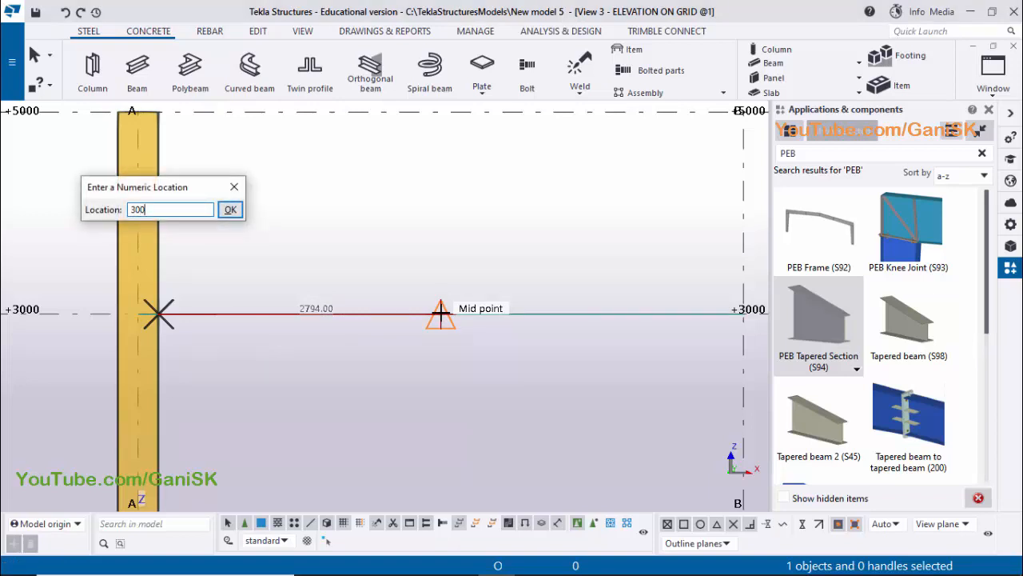
key(Return)
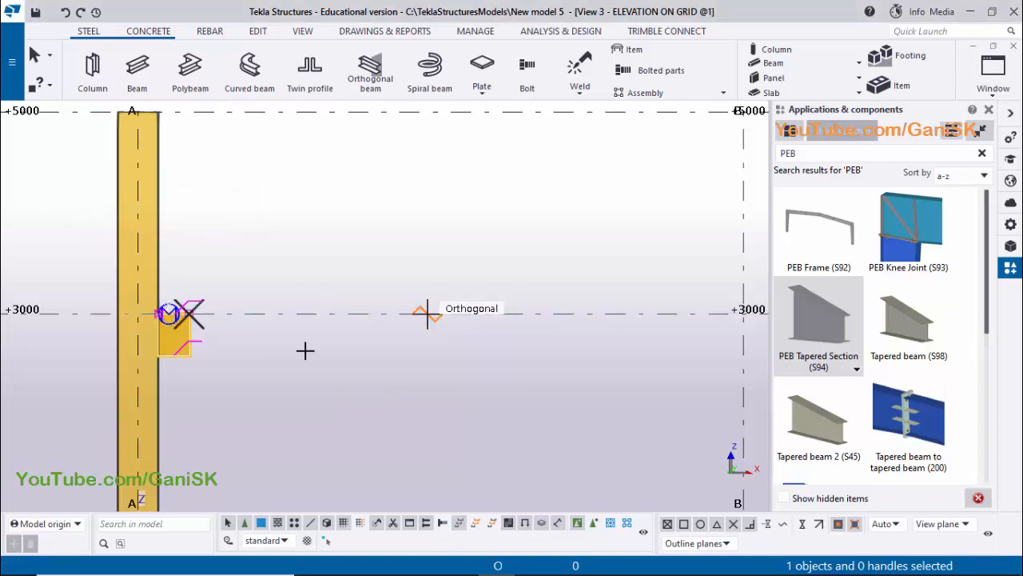
scroll(156, 356, up, 4)
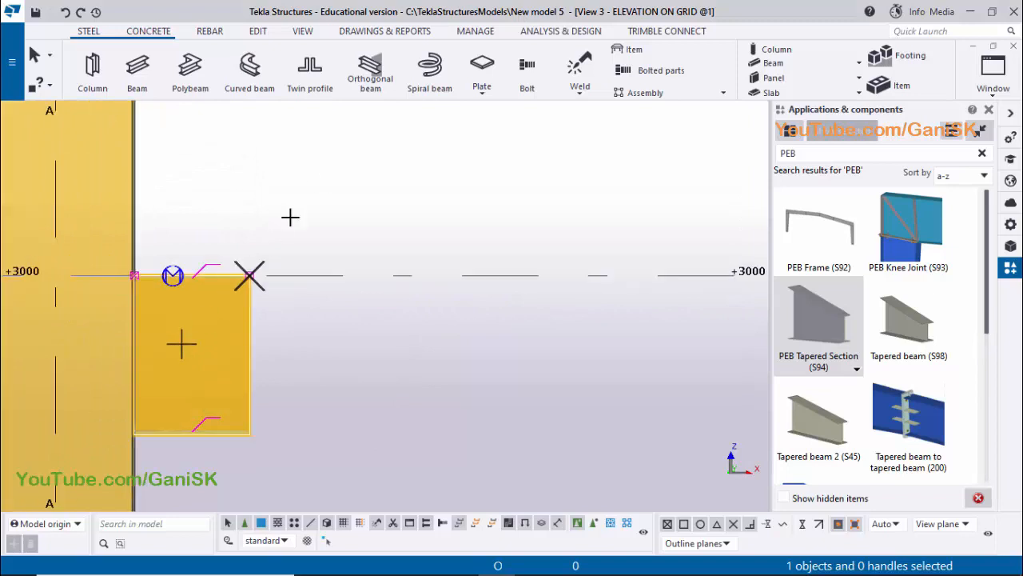
right_click(313, 179)
click(339, 190)
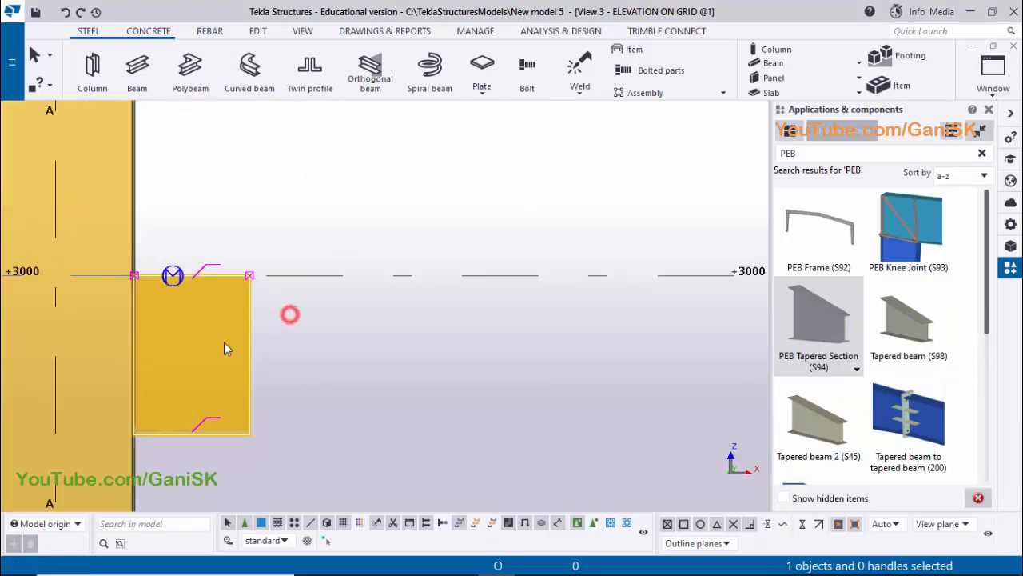
Measure the crane bracket's horizontal length along its bottom flange, from the column face to the free end
middle_drag(224, 342, 302, 326)
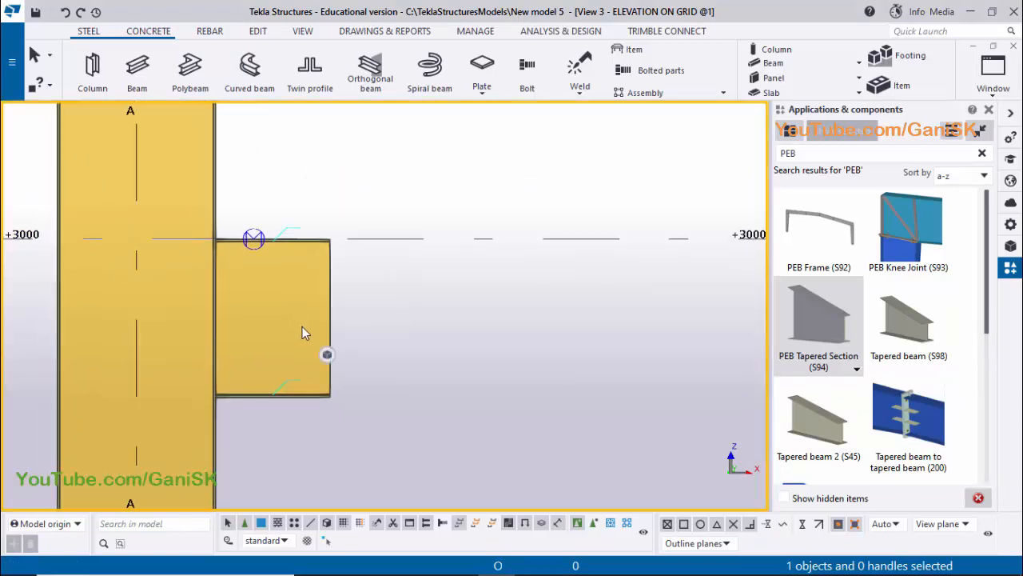
click(258, 395)
click(410, 326)
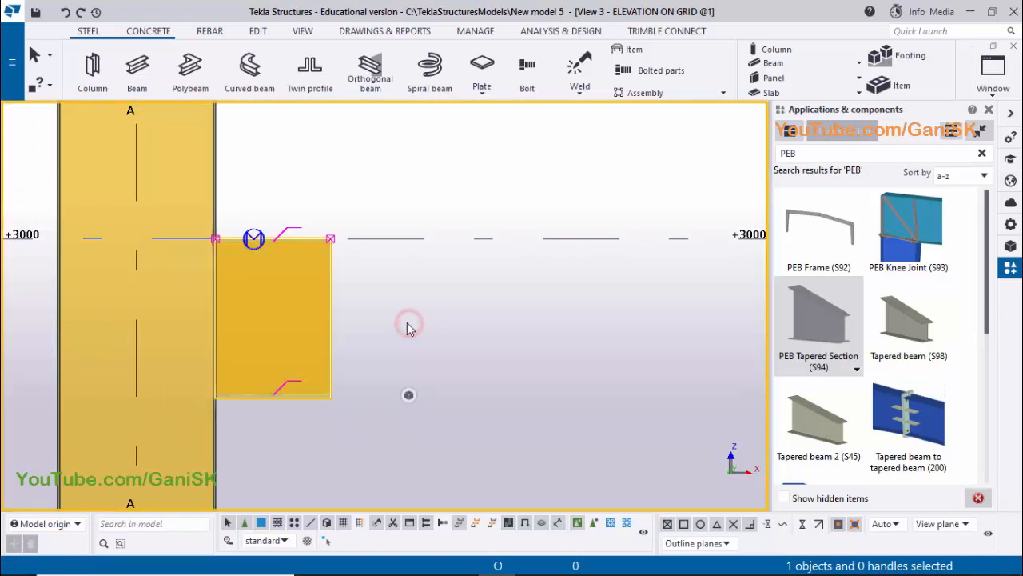
click(257, 35)
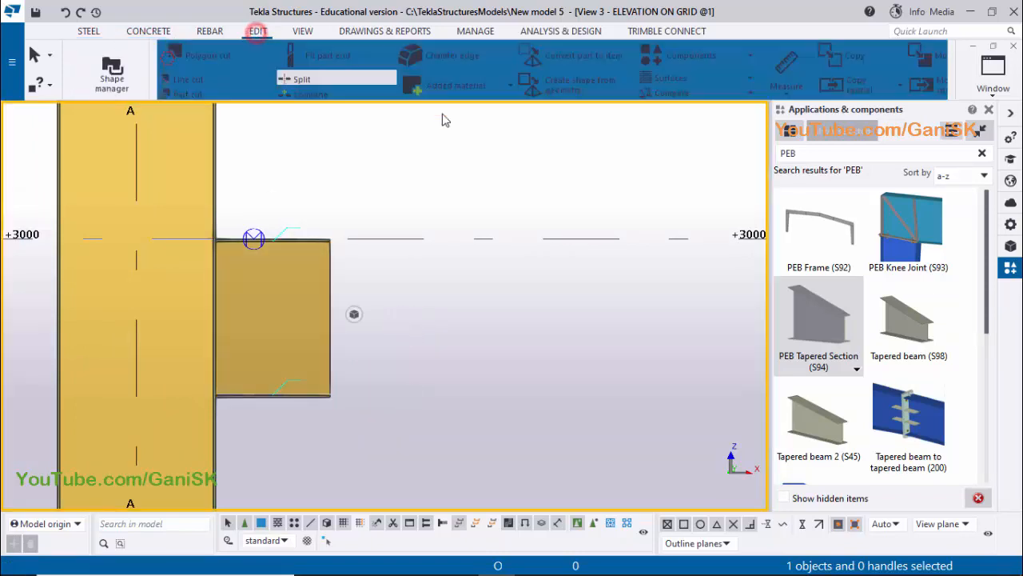
click(708, 95)
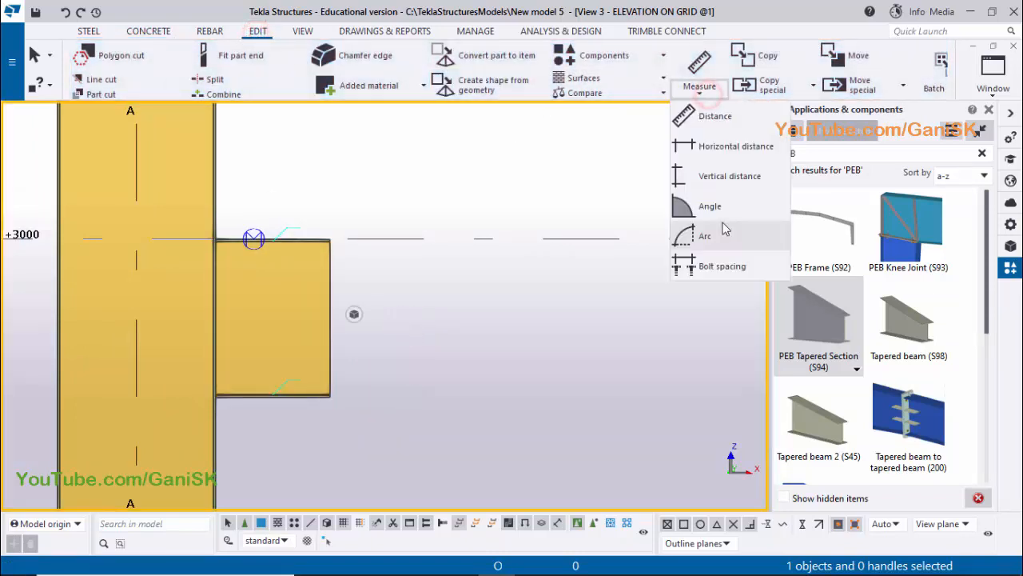
click(736, 144)
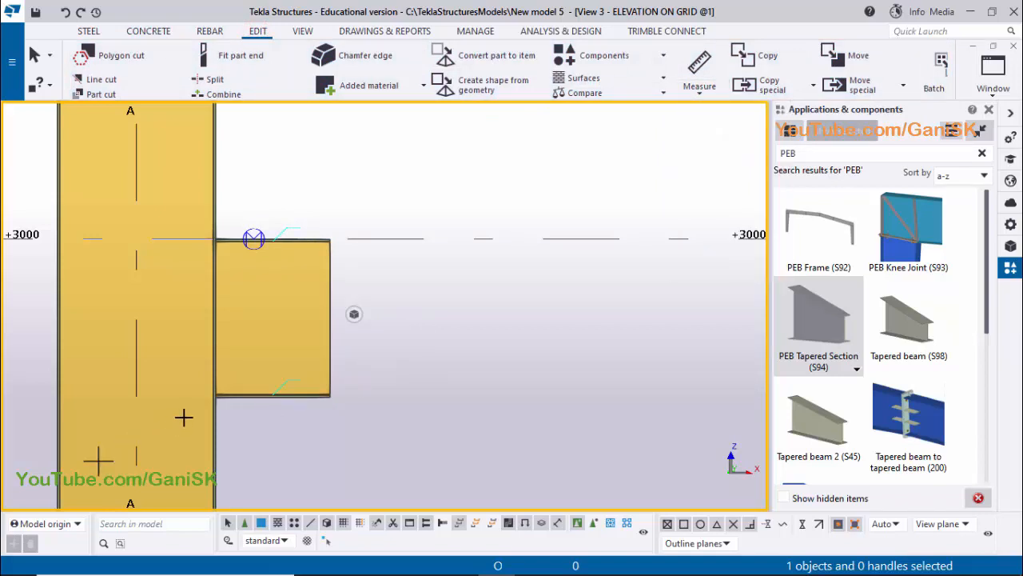
scroll(229, 403, up, 5)
scroll(228, 400, up, 1)
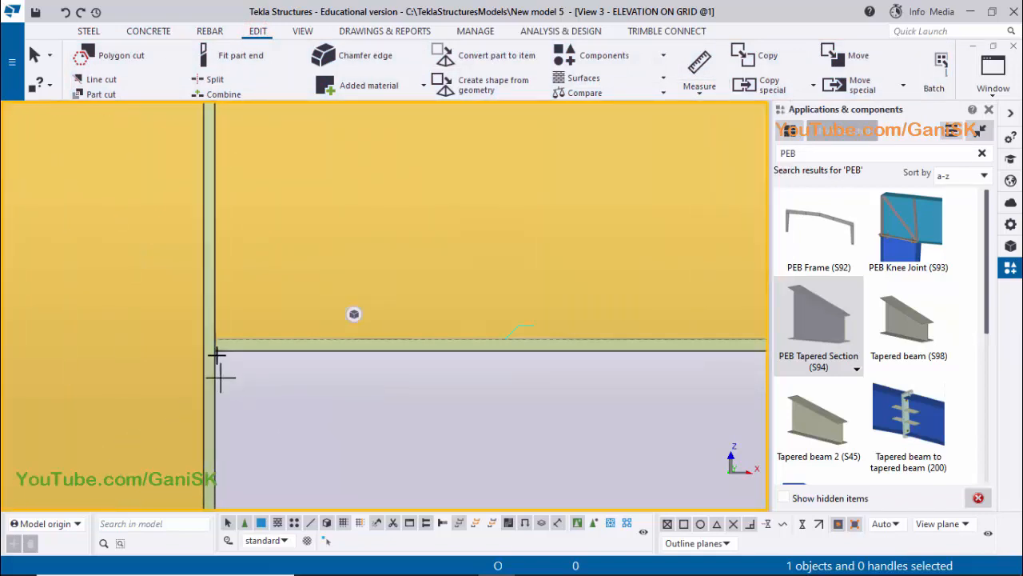
click(215, 350)
scroll(191, 382, down, 5)
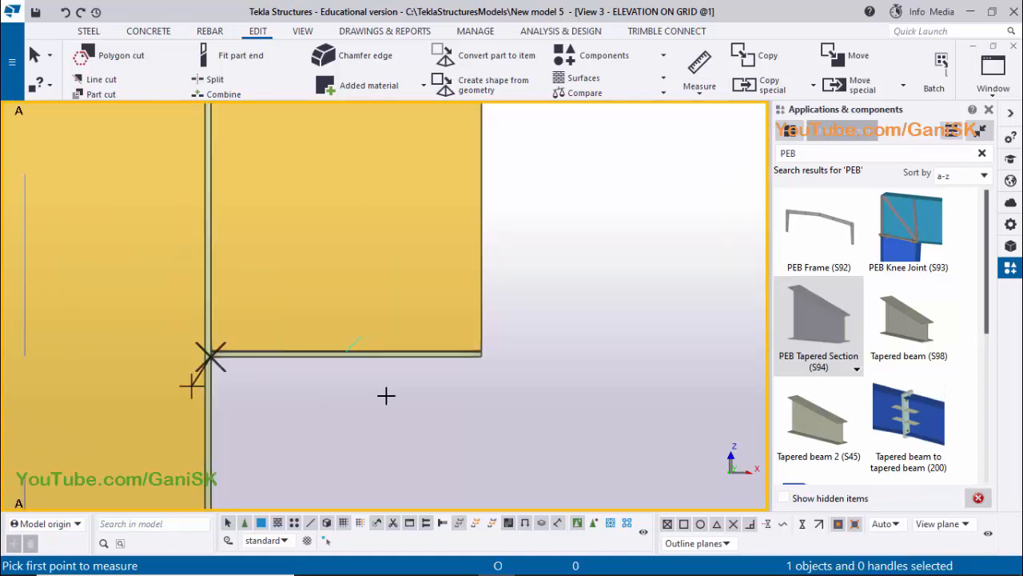
scroll(400, 384, up, 4)
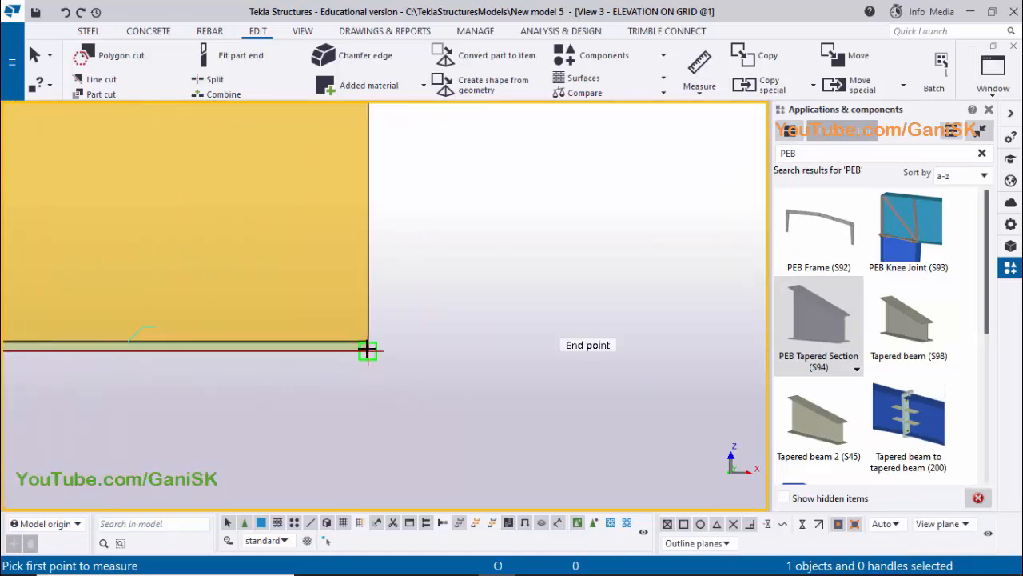
click(369, 346)
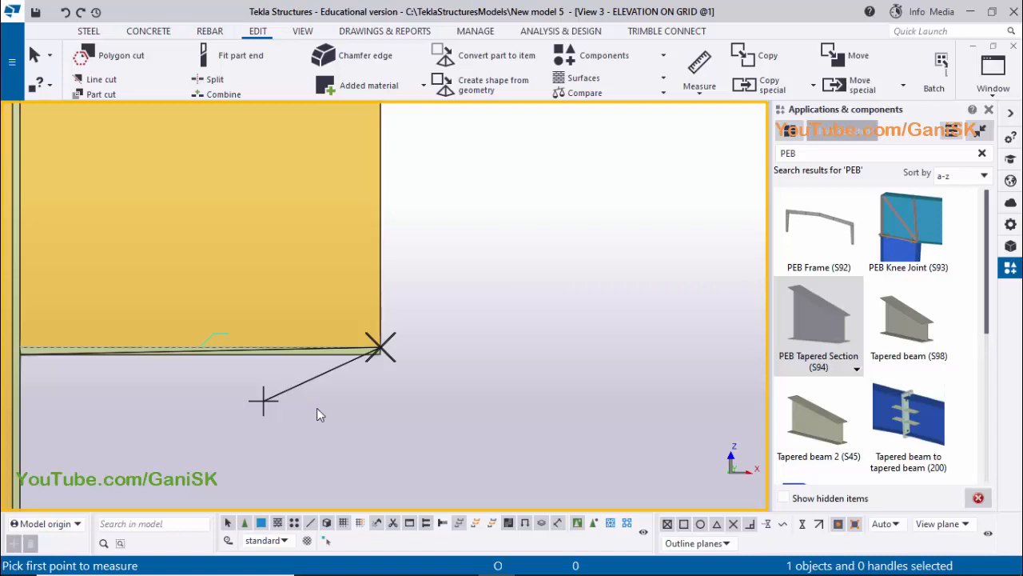
key(Left)
key(Left)
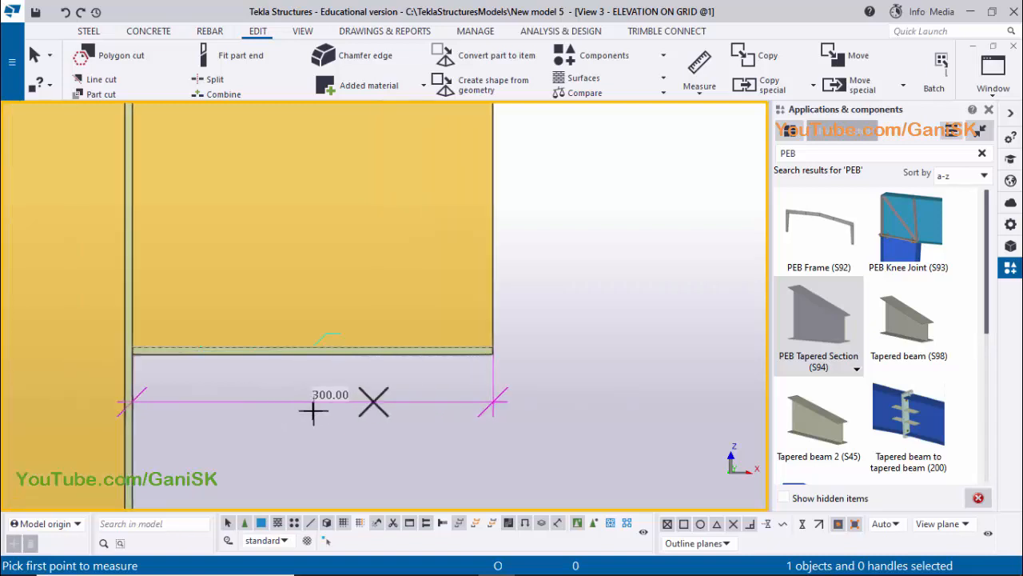
scroll(351, 403, down, 2)
right_click(526, 273)
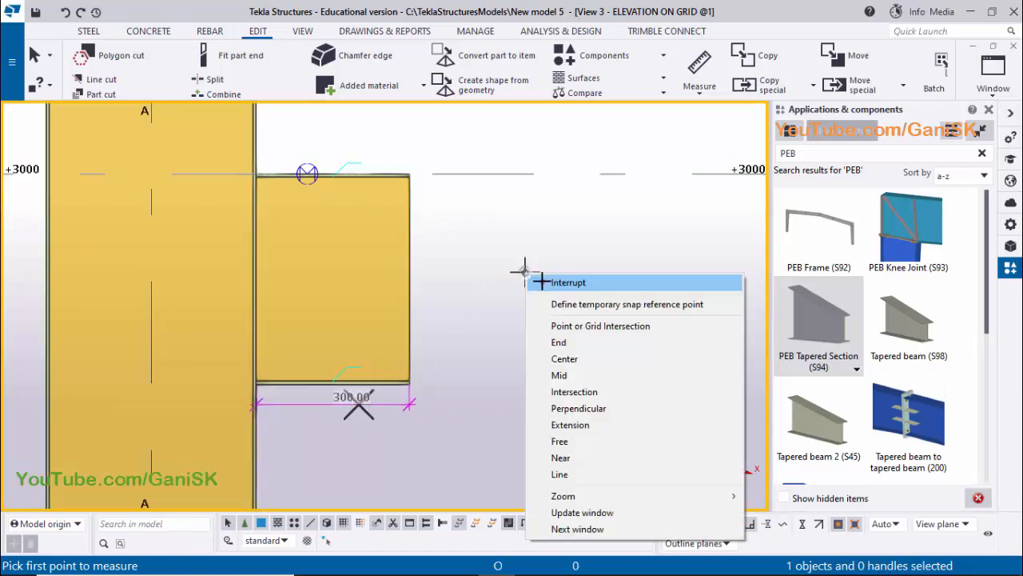
click(542, 282)
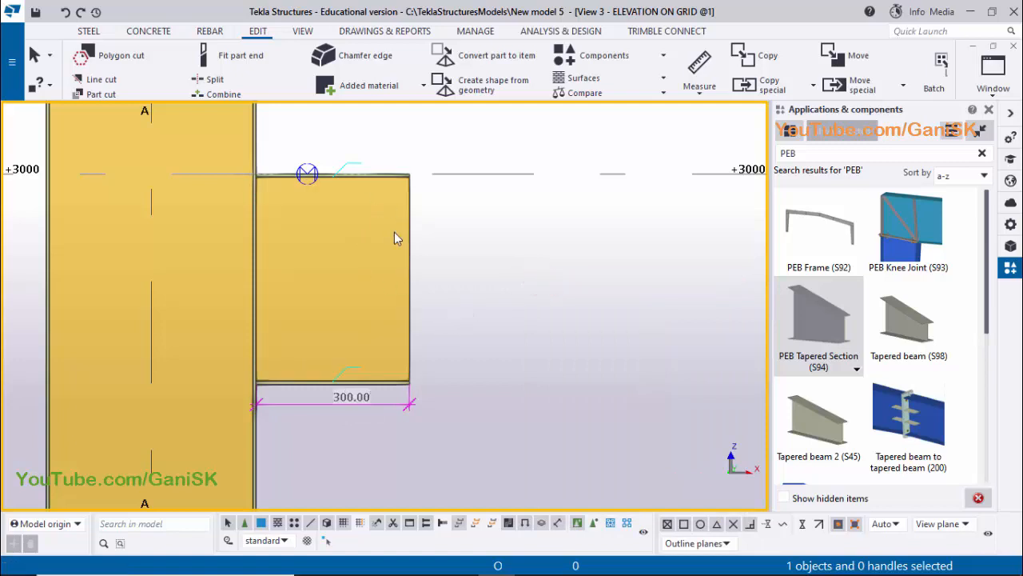
Close the component catalog, show the bracket in the 3D view, and check its plate sizes in the PDF drawing
click(988, 110)
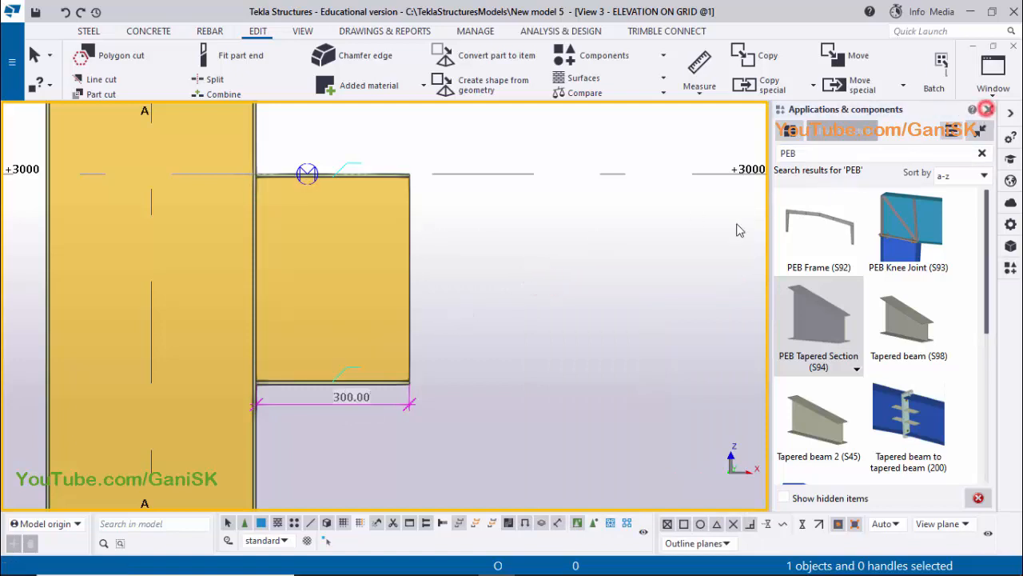
click(993, 76)
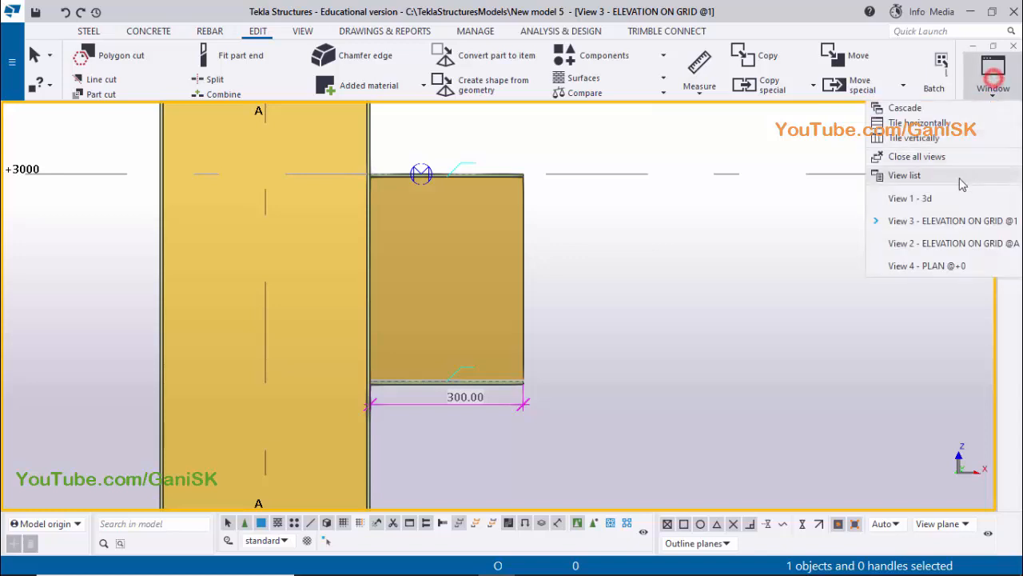
click(931, 198)
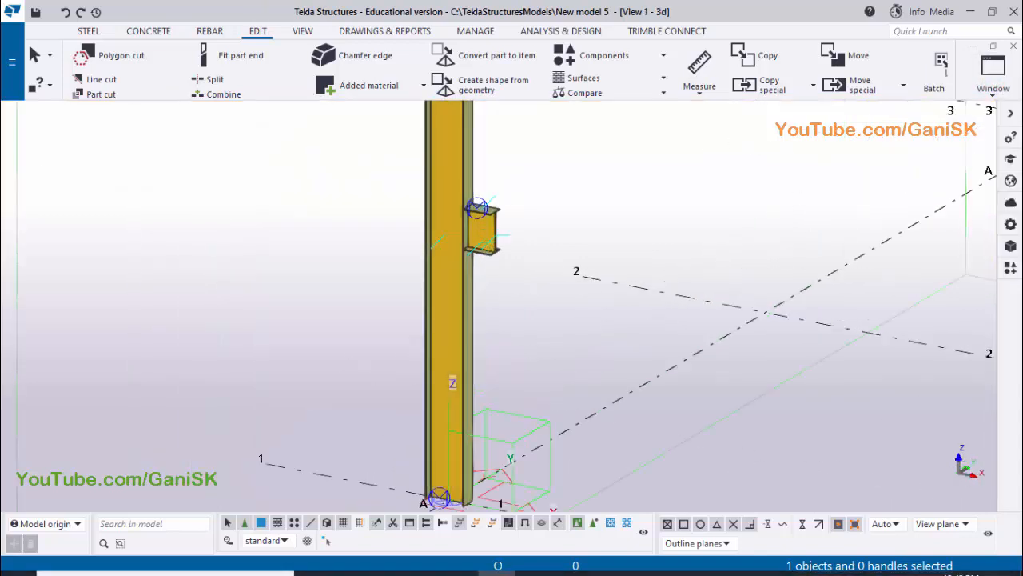
click(460, 562)
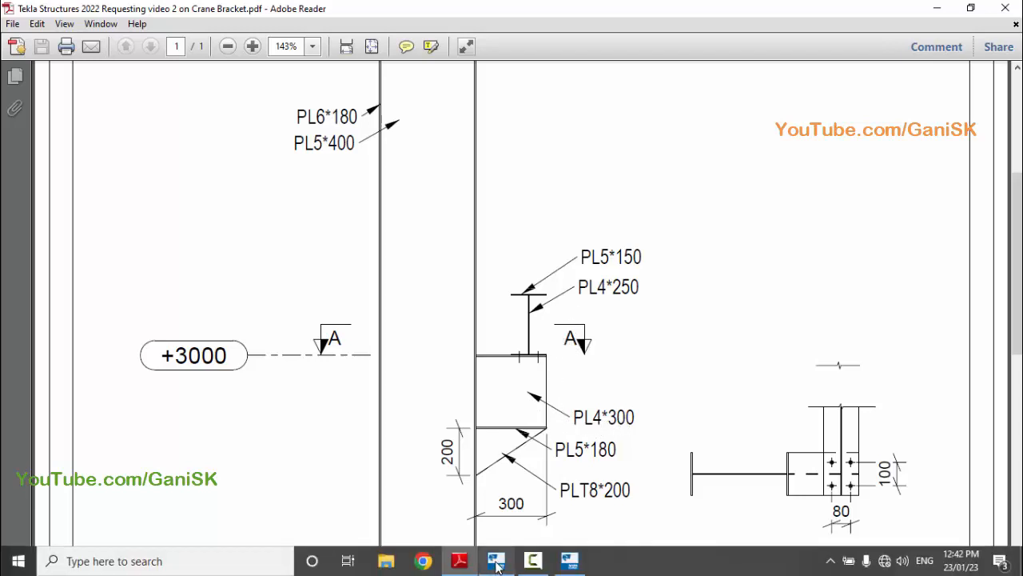
click(495, 558)
Set the crane bracket's web depth to 300 mm at both ends and apply the change to the PEB Tapered Section, checking against the PDF
scroll(482, 188, up, 2)
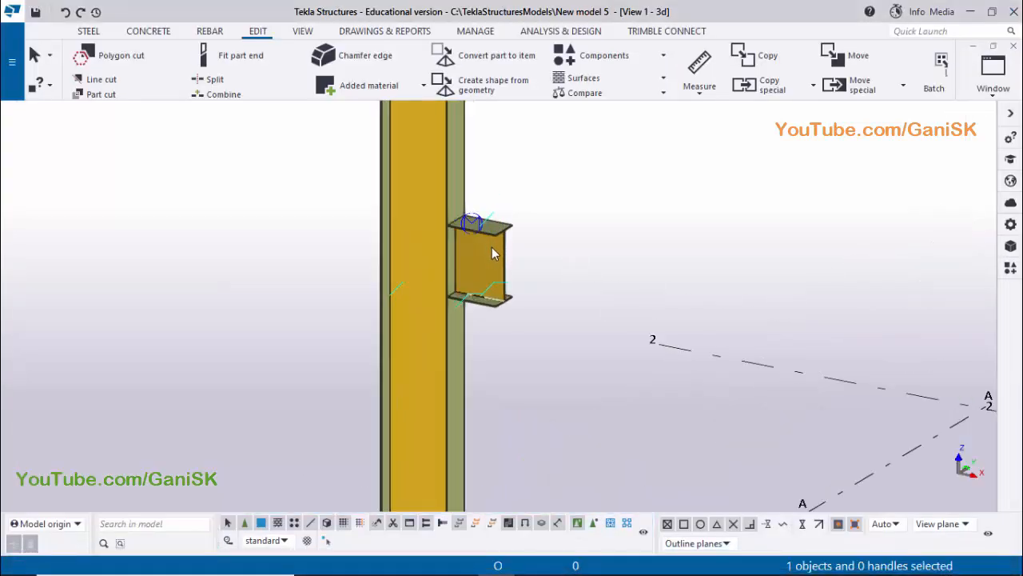
double_click(493, 253)
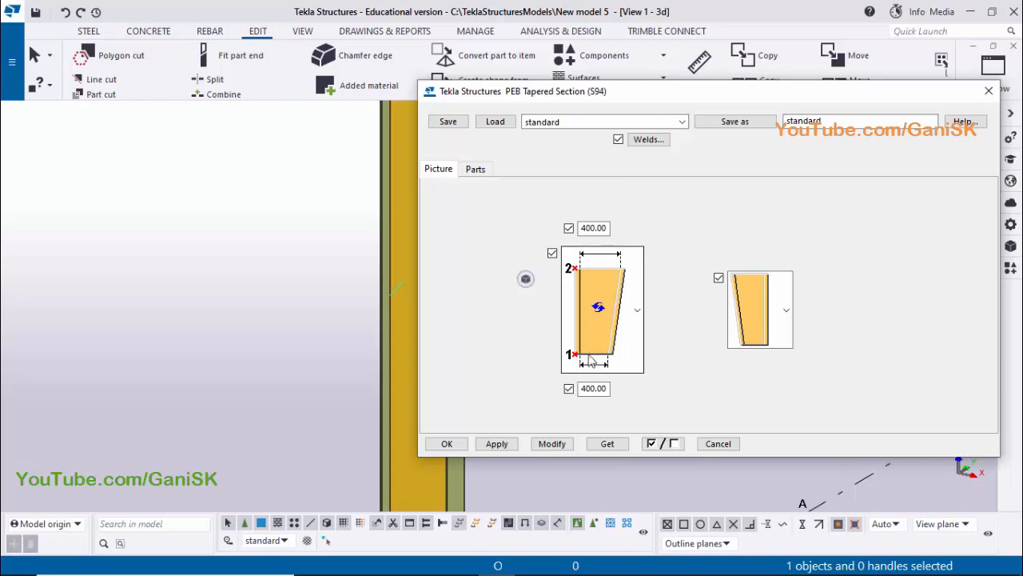
click(462, 561)
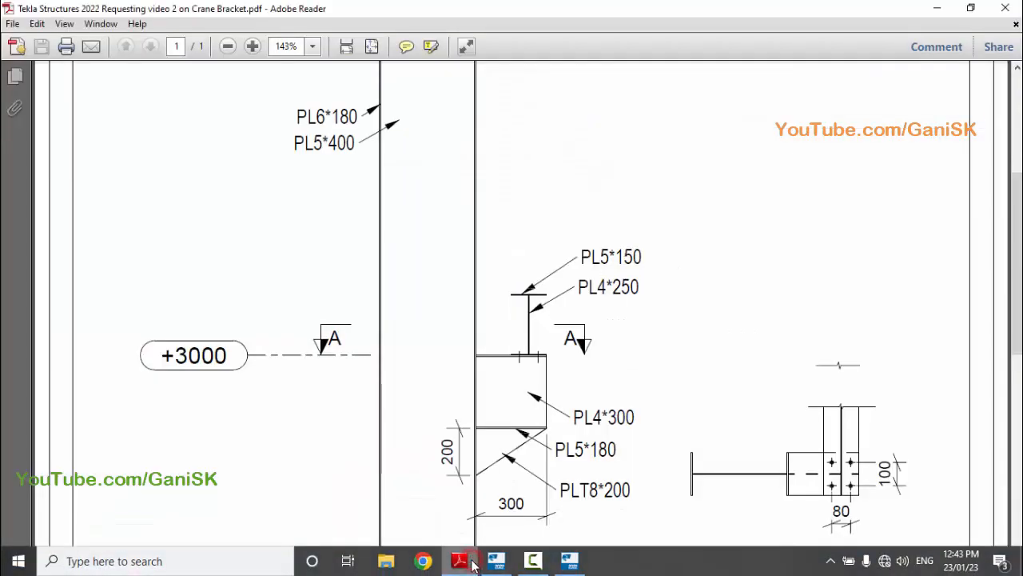
click(471, 563)
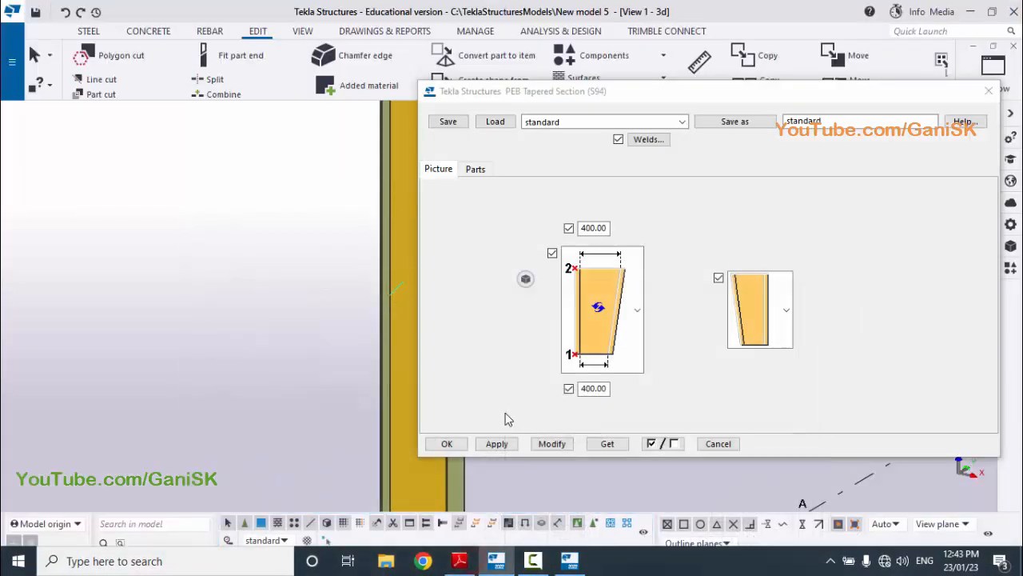
double_click(601, 227)
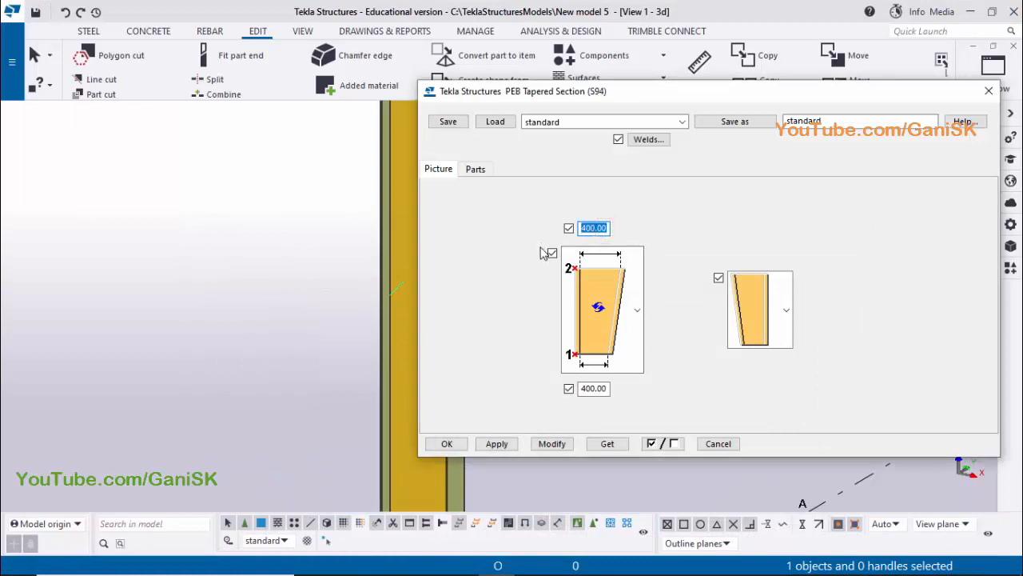
text(300)
click(584, 388)
key(BackSpace)
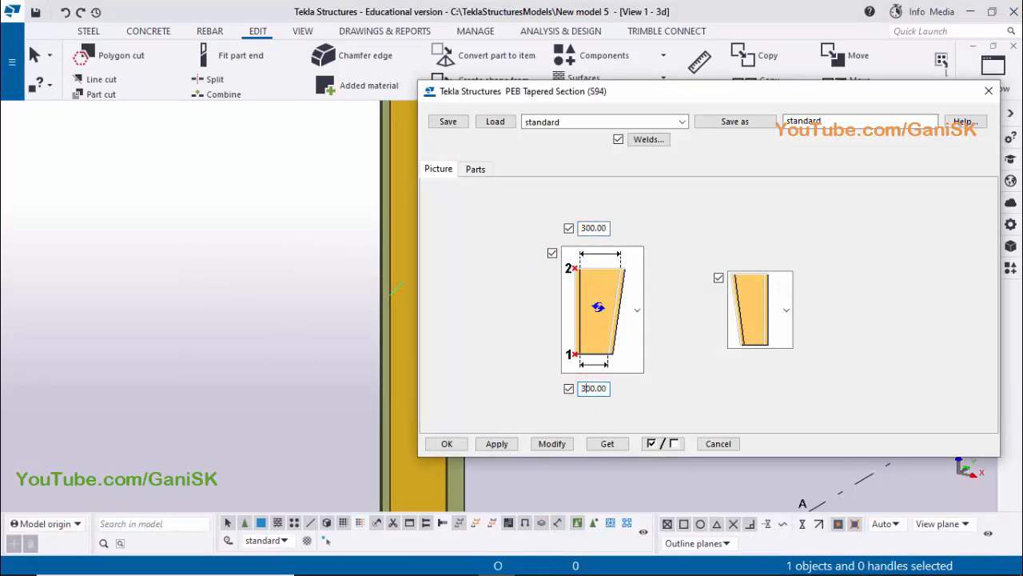
click(544, 445)
middle_drag(240, 348, 10, 344)
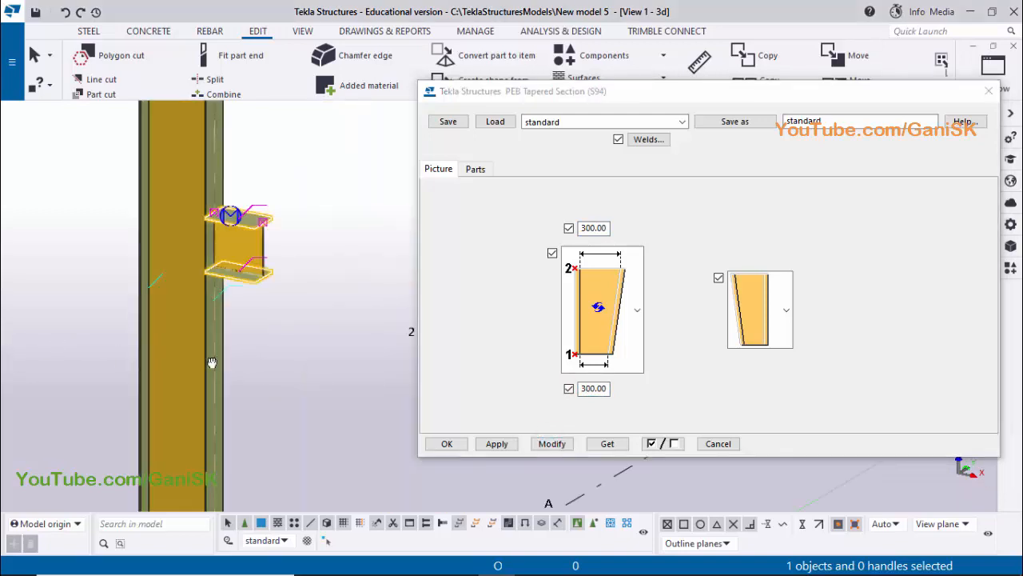
Set the crane bracket's web thickness to 4 mm and apply the change to the selected PEB Tapered Section
middle_drag(213, 363, 175, 363)
click(476, 170)
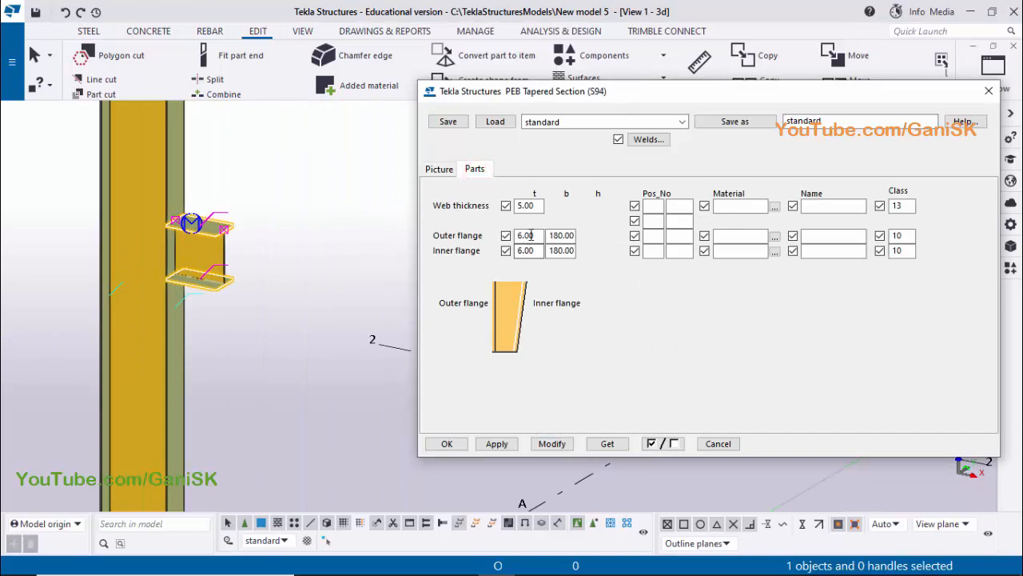
double_click(529, 205)
click(552, 444)
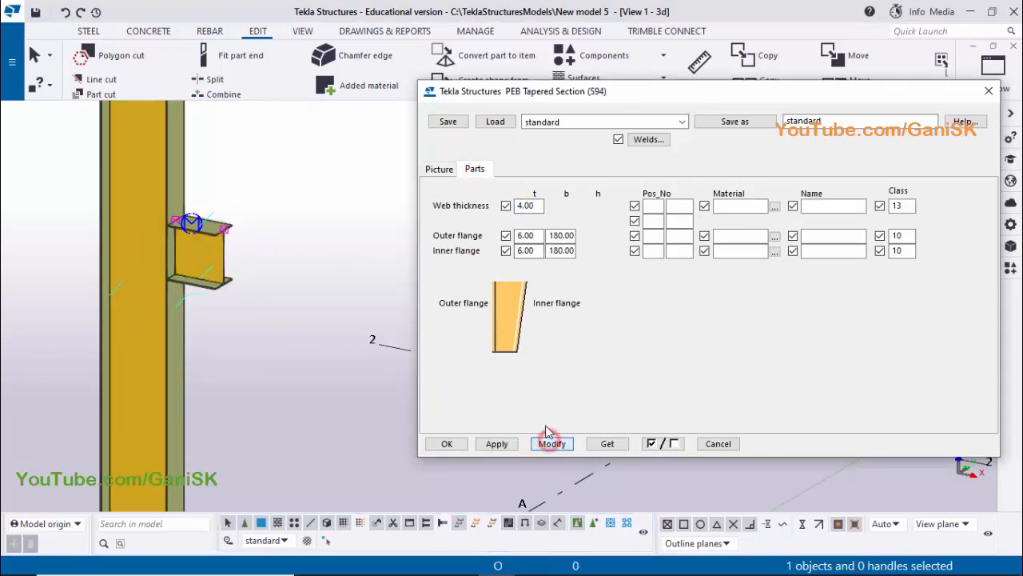
Check the bracket's flange size in the PDF, set the outer and inner flange thickness to 5 mm, and modify the tapered section
click(459, 560)
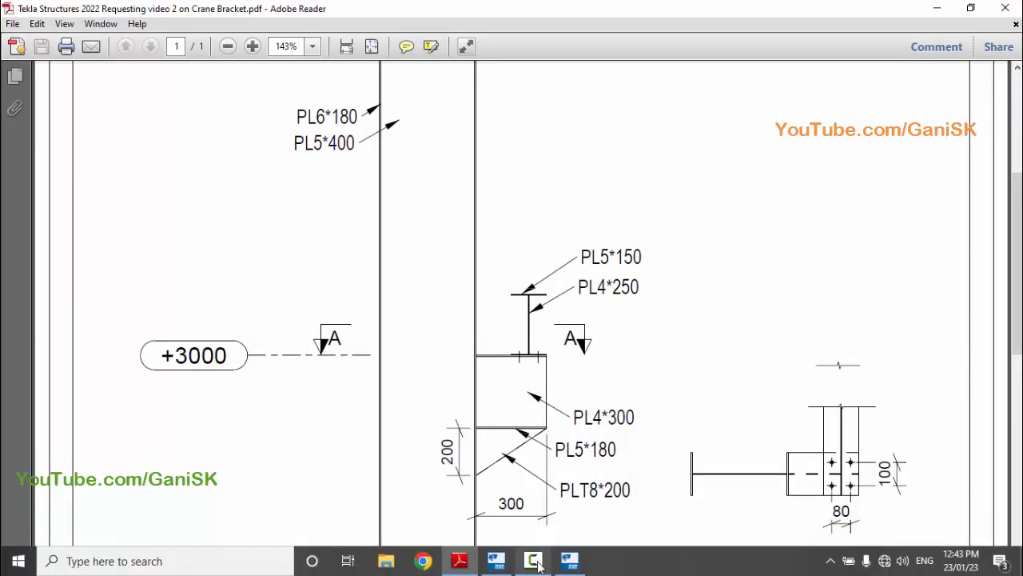
click(497, 561)
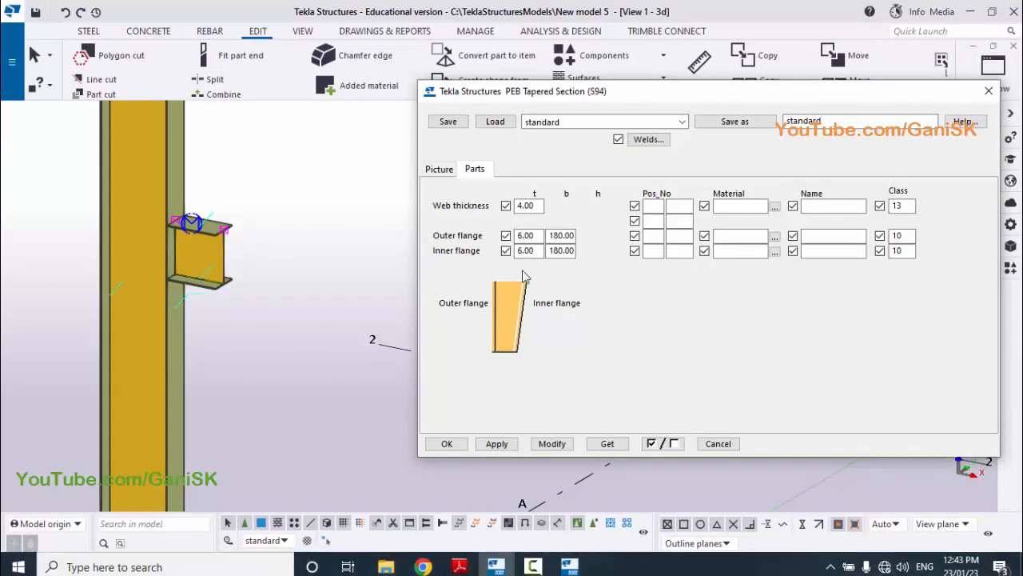
double_click(525, 235)
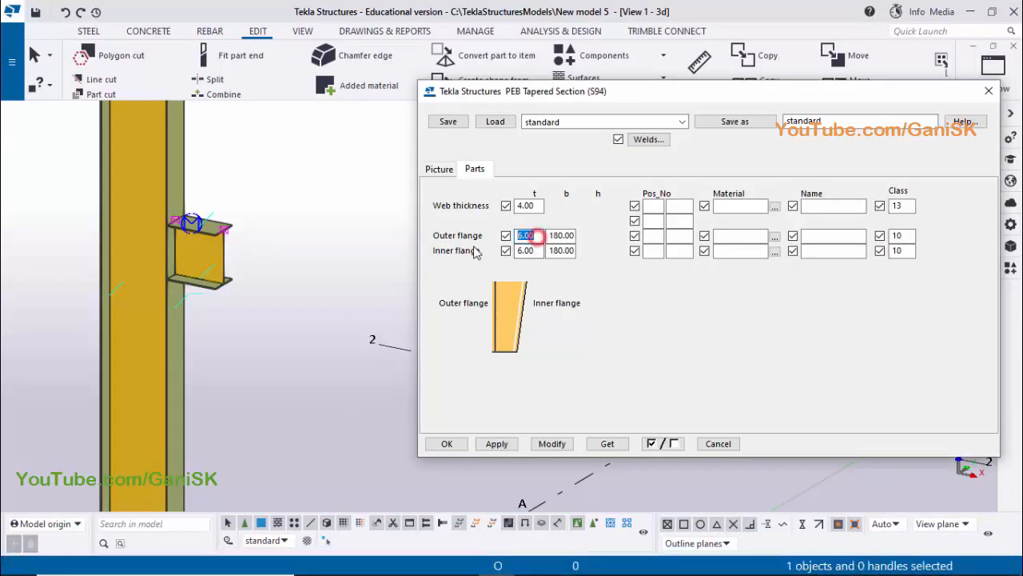
text(5)
double_click(536, 250)
text(5)
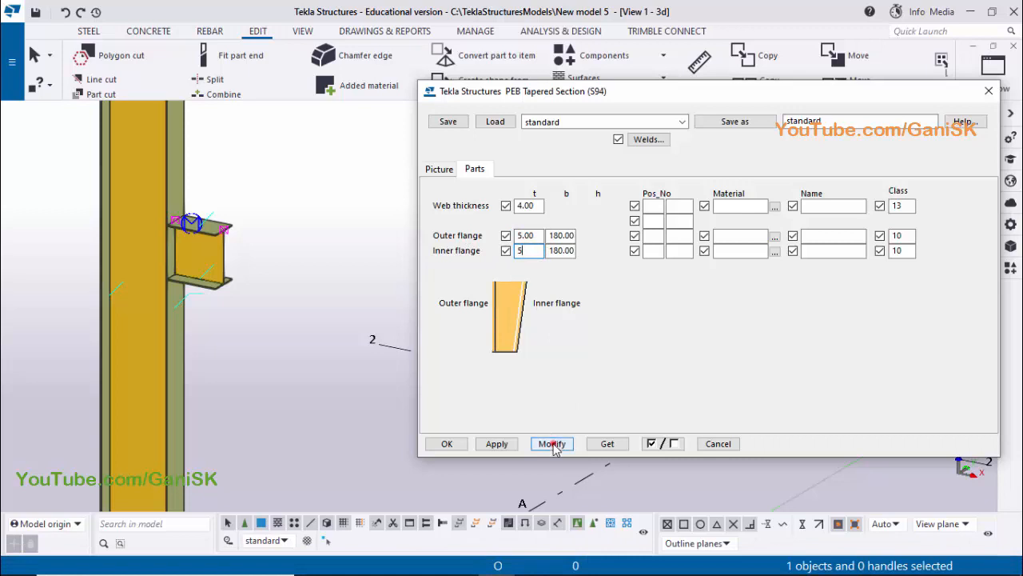
click(551, 444)
click(496, 443)
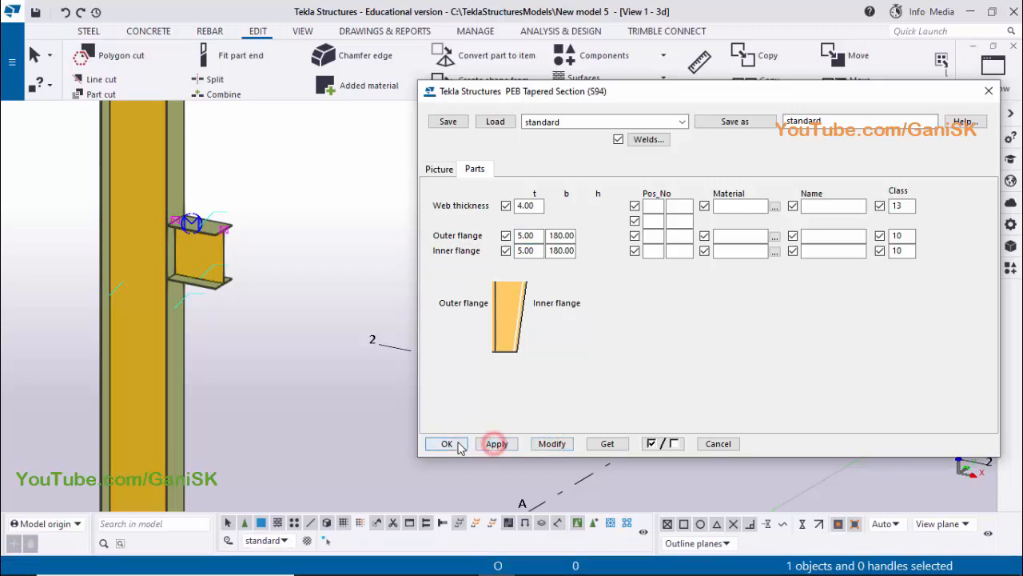
click(447, 444)
click(318, 275)
Inspect the bracket in 3D and check the triangular plate below it in the PDF drawing
middle_drag(308, 302, 477, 342)
scroll(392, 321, up, 2)
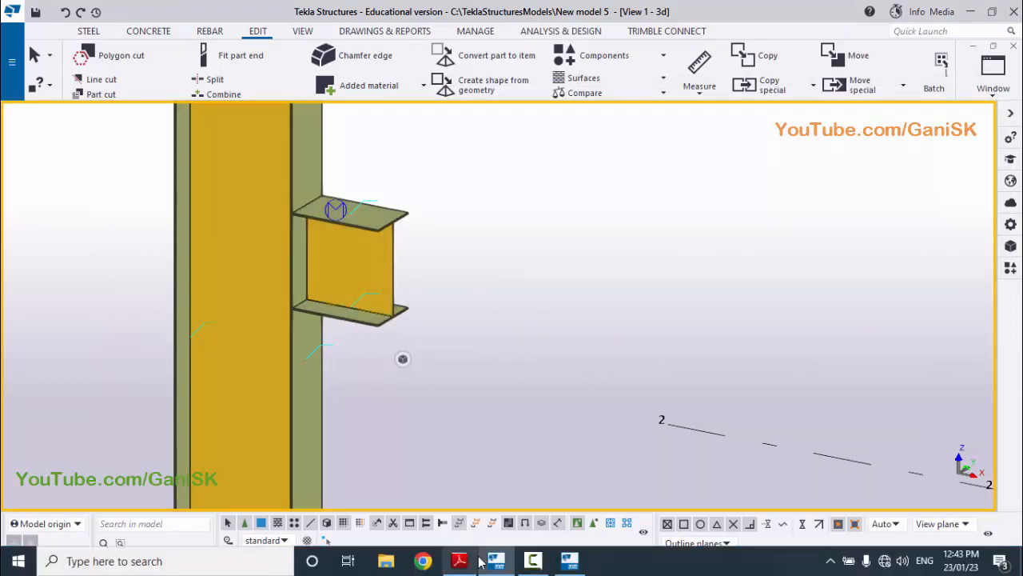
click(462, 560)
scroll(537, 410, down, 1)
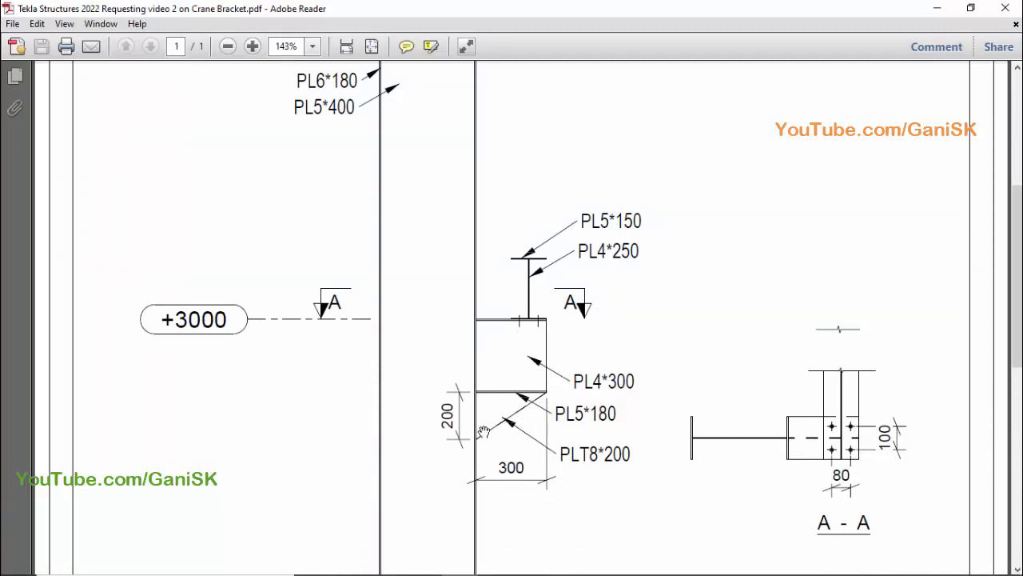
click(497, 568)
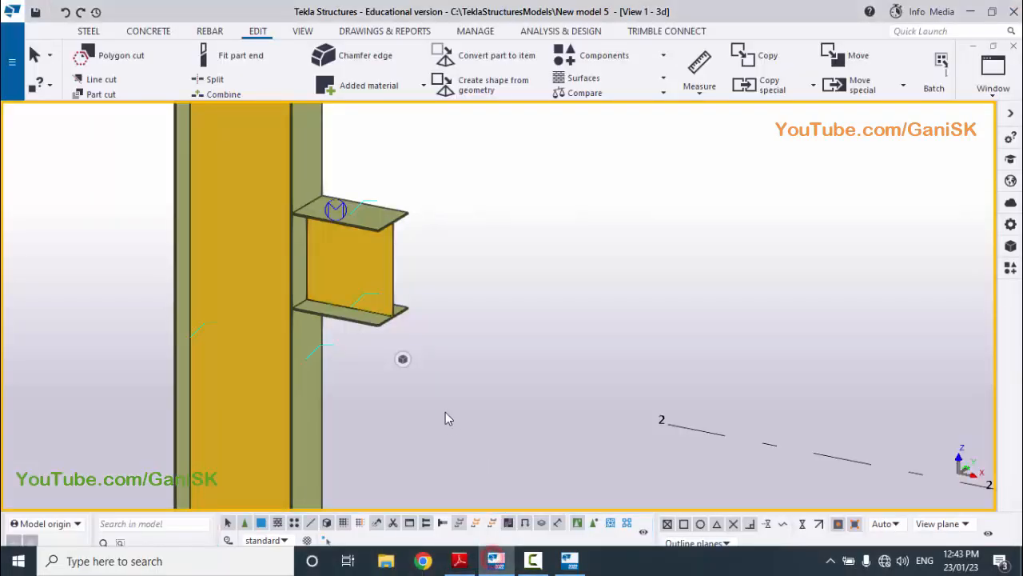
Open the elevation view on grid 1 at the bracket's bottom flange and recheck the triangular plate's depth in the PDF
scroll(456, 382, down, 8)
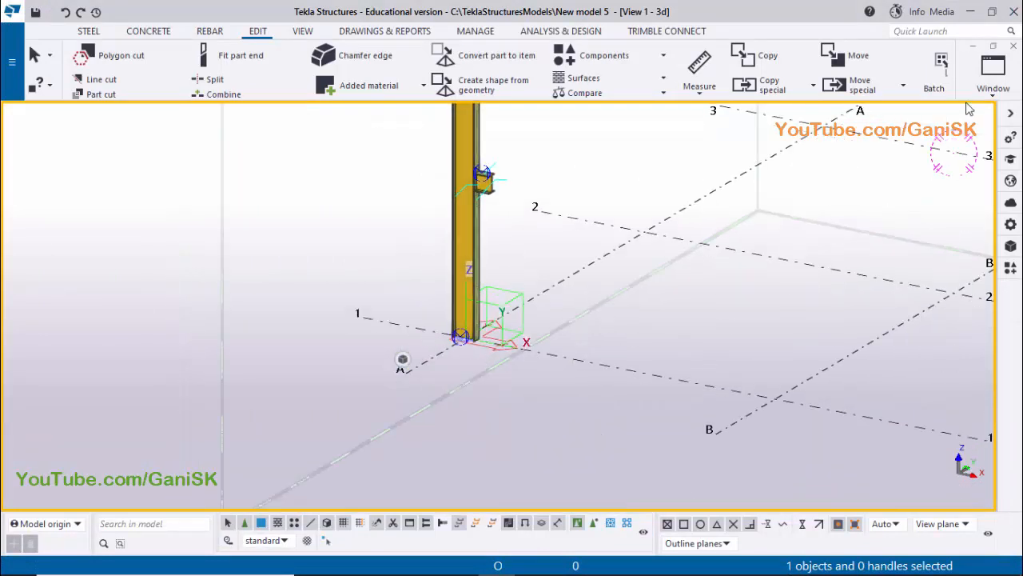
click(993, 79)
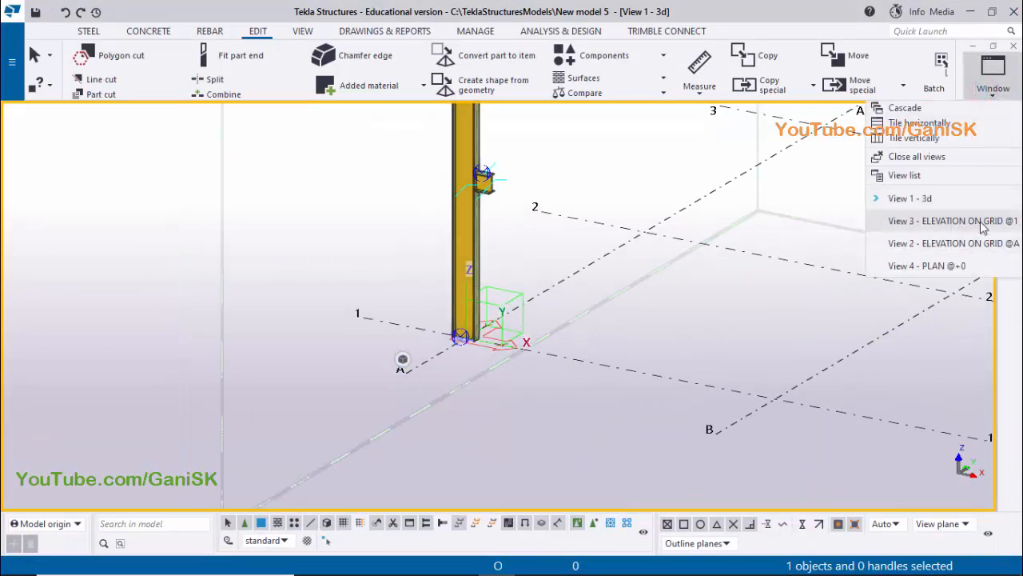
click(982, 228)
scroll(434, 315, up, 5)
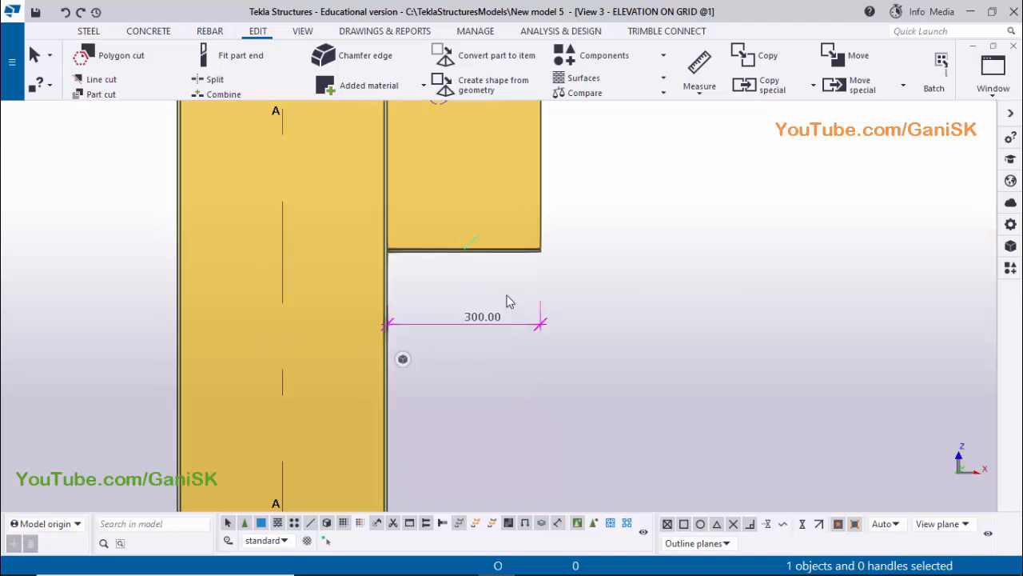
scroll(535, 274, up, 1)
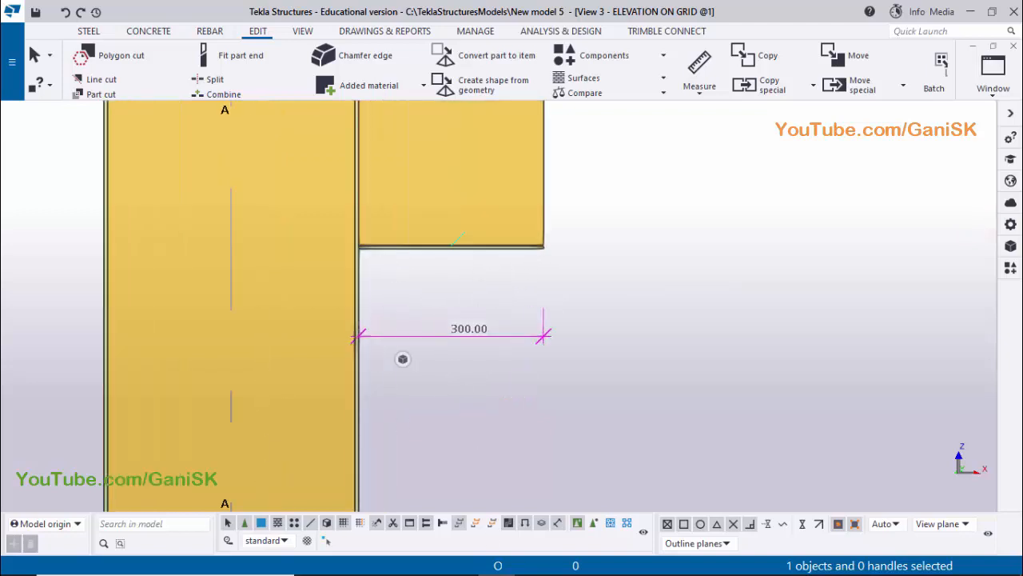
mouse_move(521, 565)
click(460, 560)
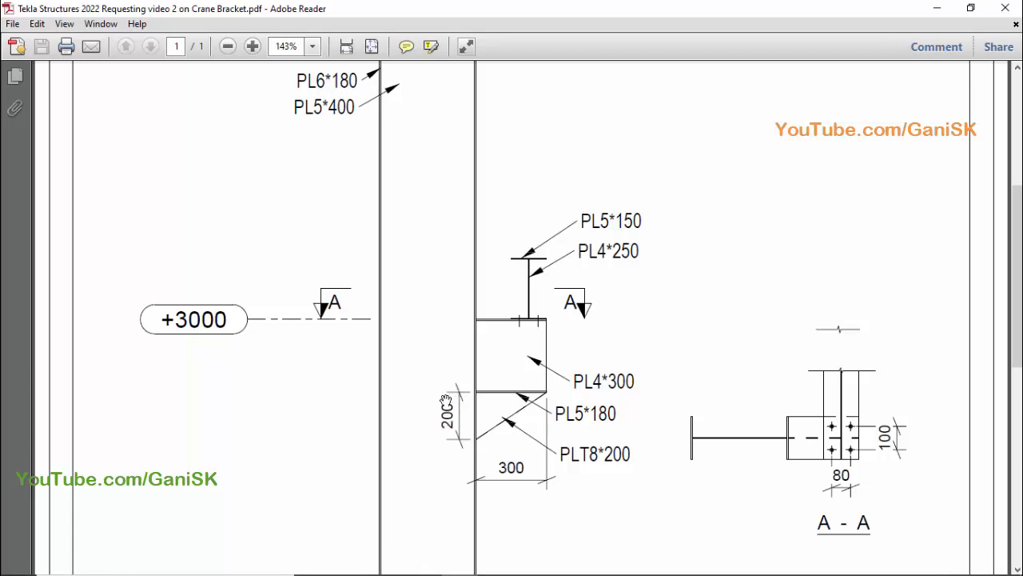
click(496, 568)
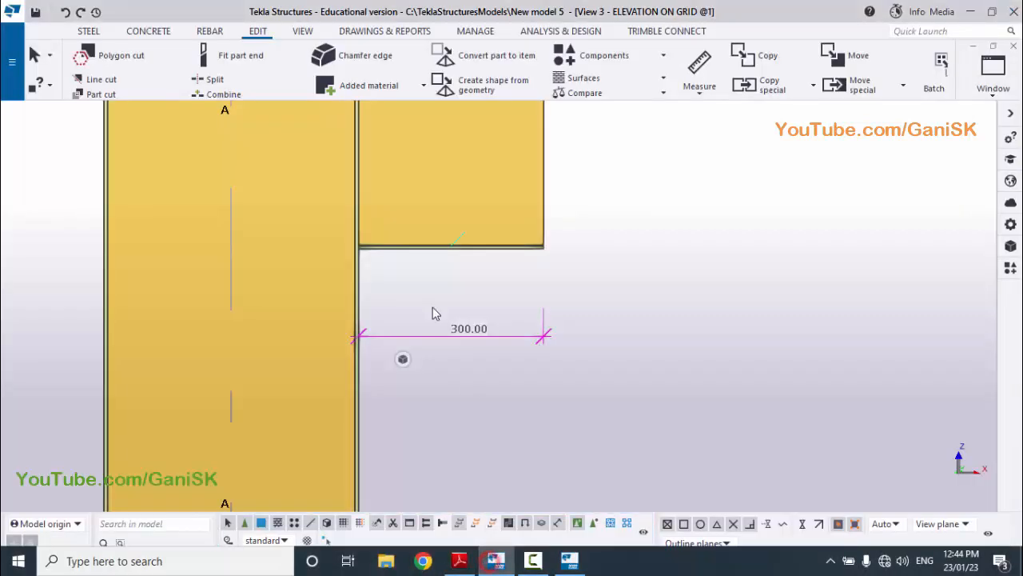
Start a steel plate with corners at the bottom flange's lower free end and where the flange meets the column face
click(87, 31)
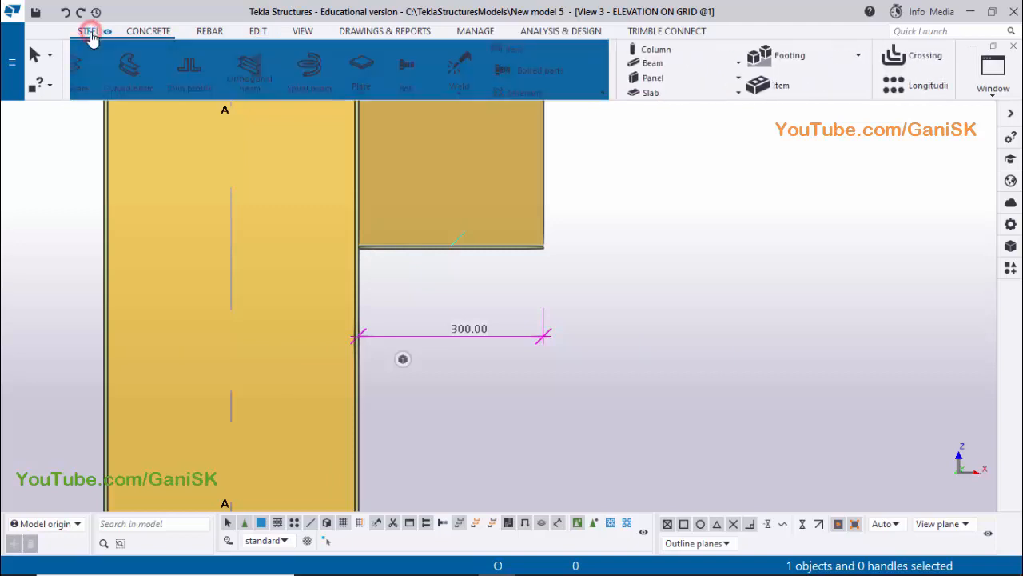
click(481, 66)
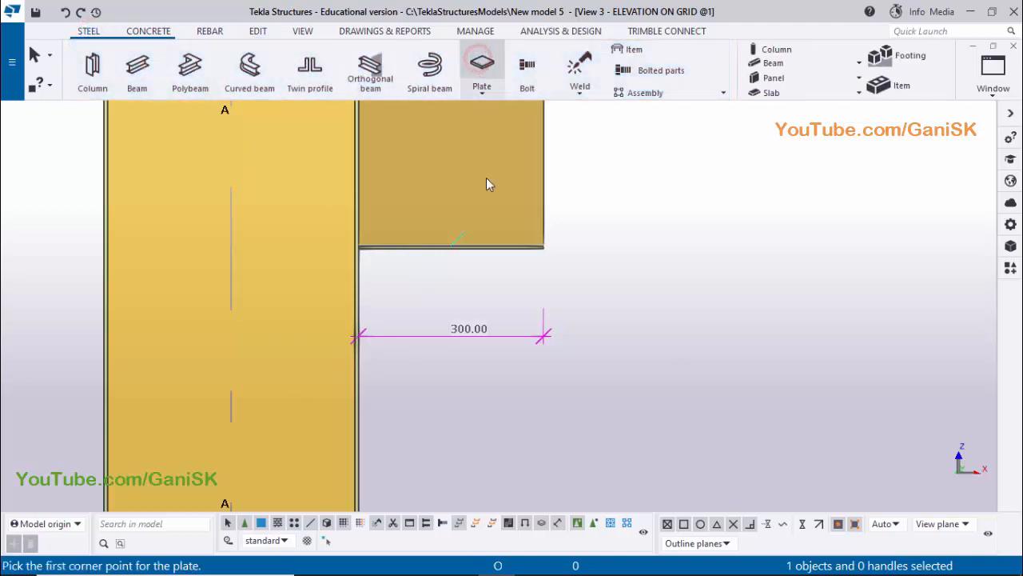
scroll(530, 256, up, 3)
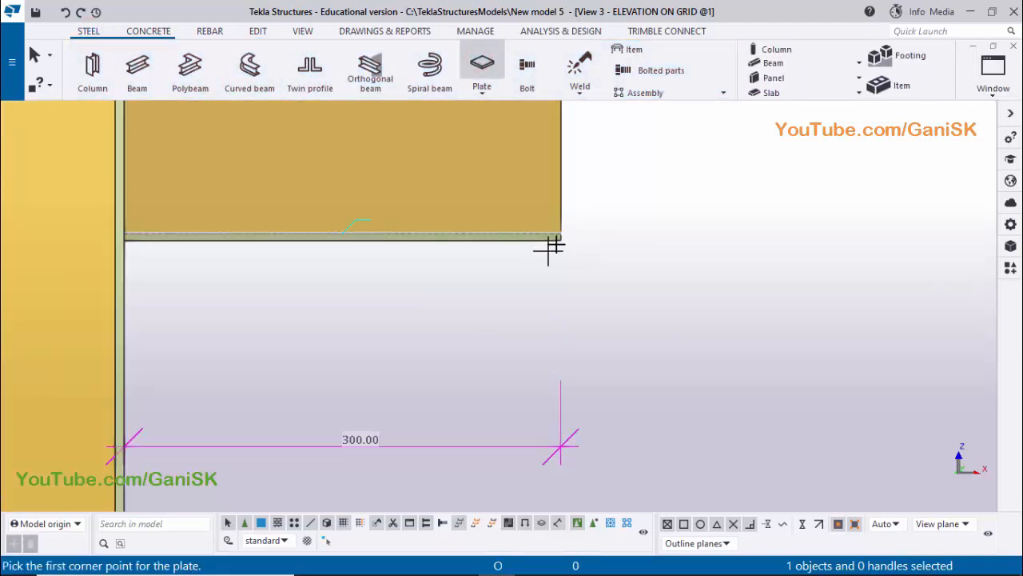
scroll(559, 239, up, 2)
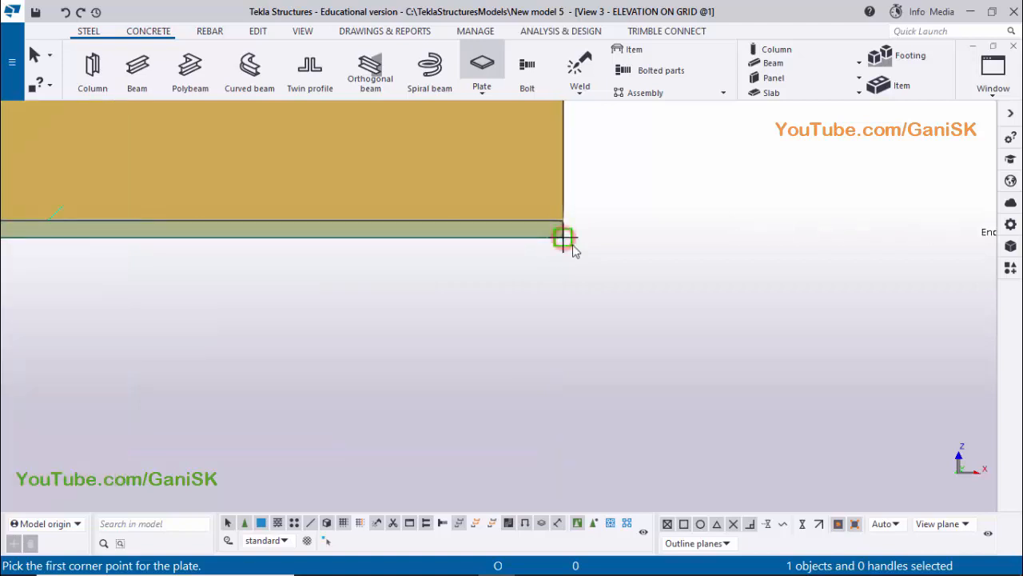
scroll(613, 261, down, 2)
scroll(512, 265, down, 4)
middle_drag(283, 271, 406, 271)
scroll(329, 253, up, 6)
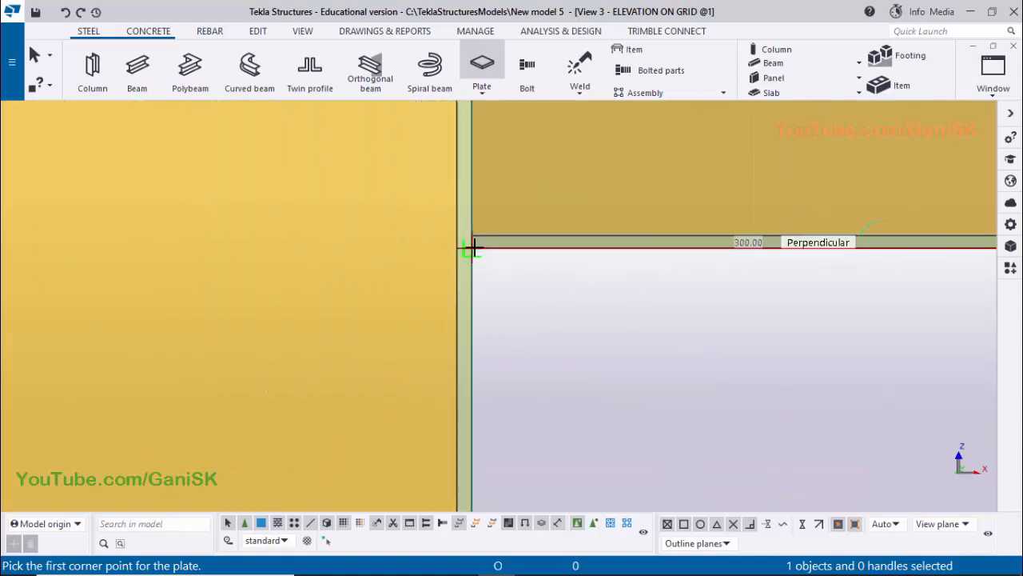
click(467, 247)
Place the plate's third corner 200 mm down the column face from the underside of the bracket
scroll(463, 250, down, 5)
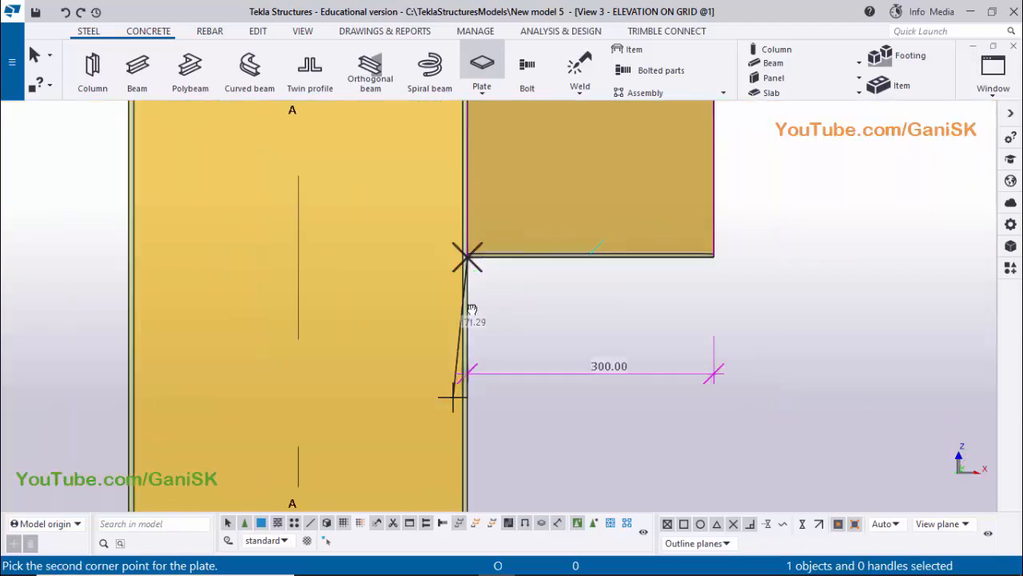
middle_drag(461, 433, 477, 350)
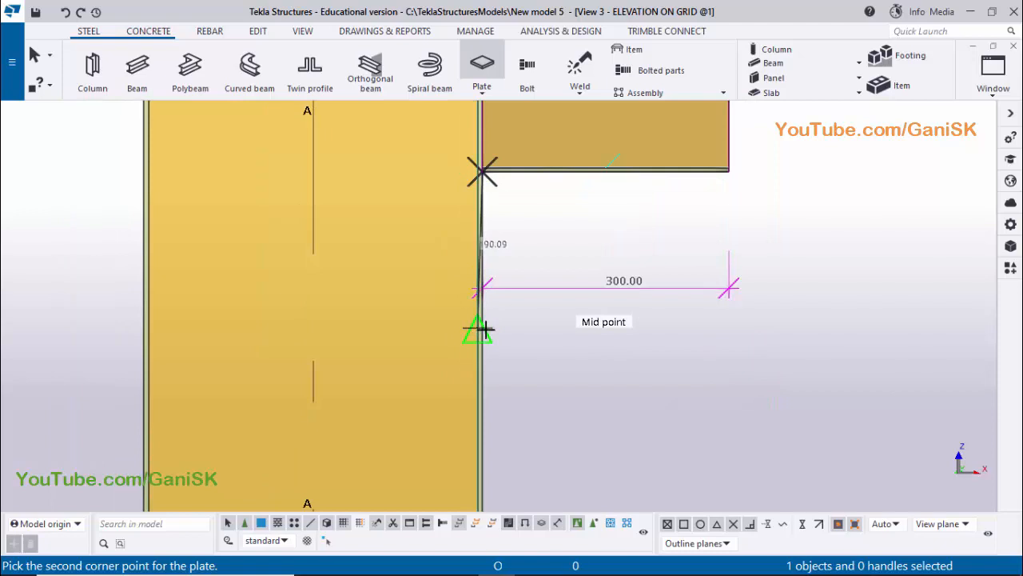
scroll(479, 326, up, 2)
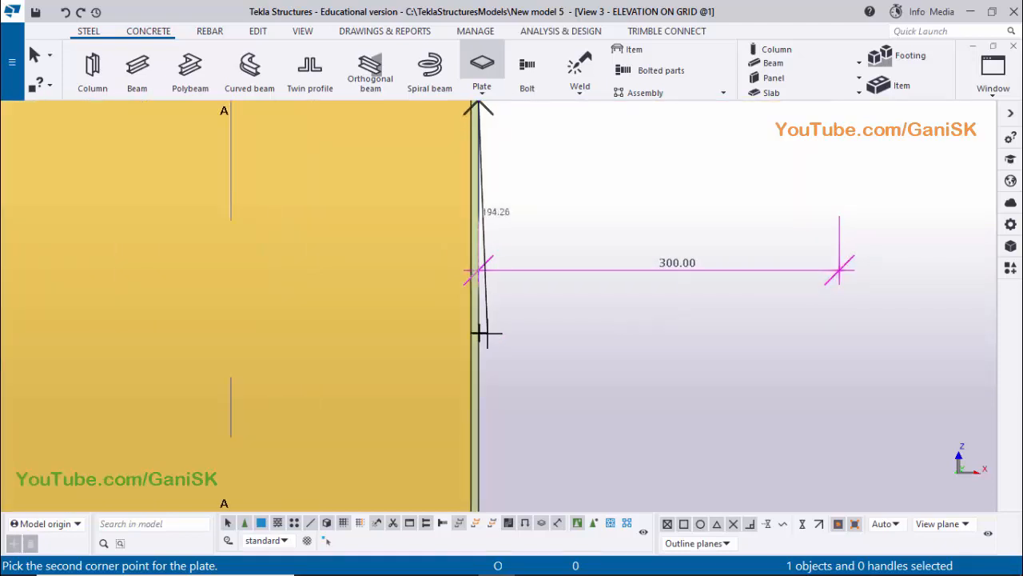
click(480, 330)
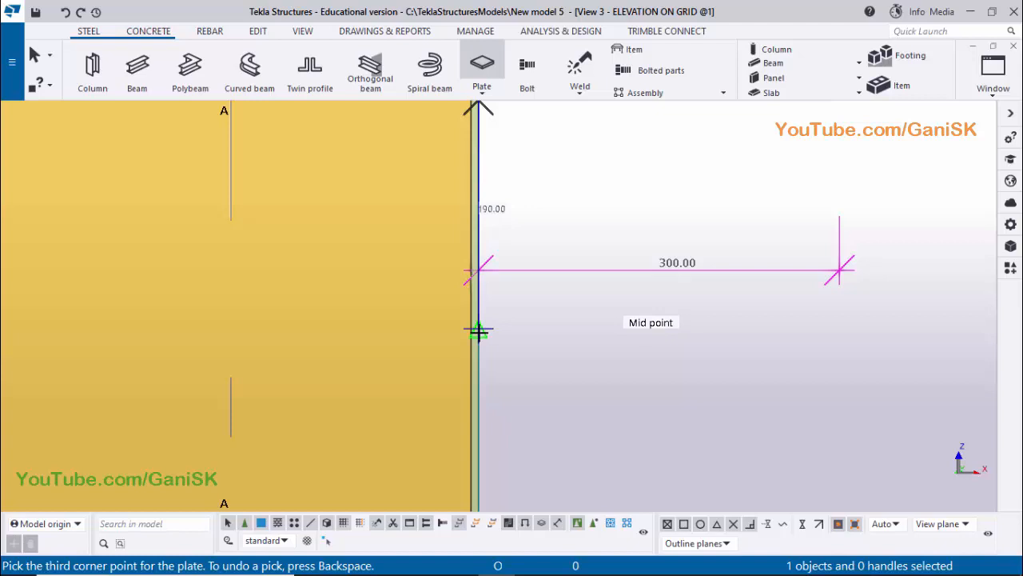
text(200)
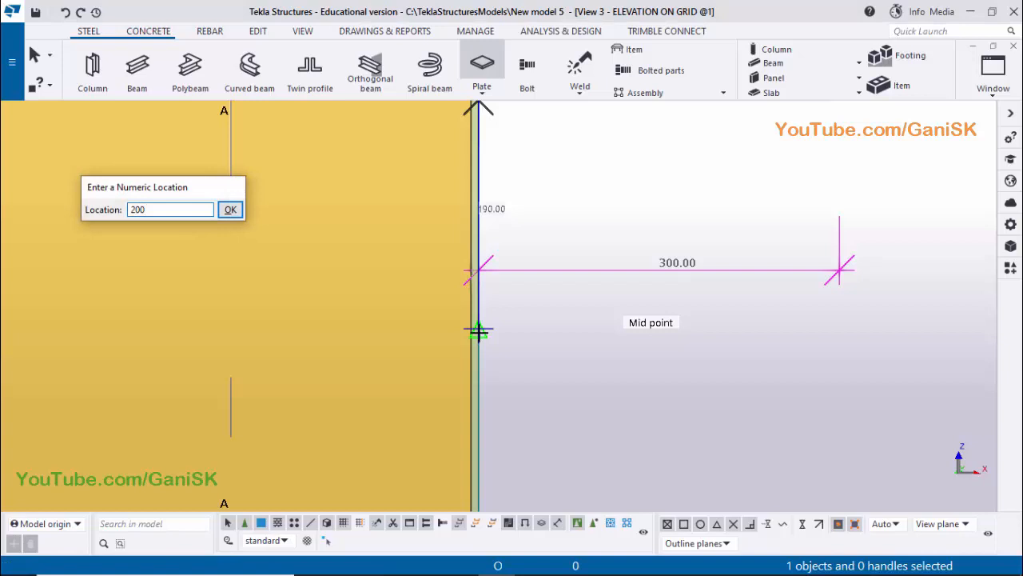
key(Return)
Close the plate outline at the bottom flange's free end to create the triangular plate below the bracket
scroll(529, 333, down, 2)
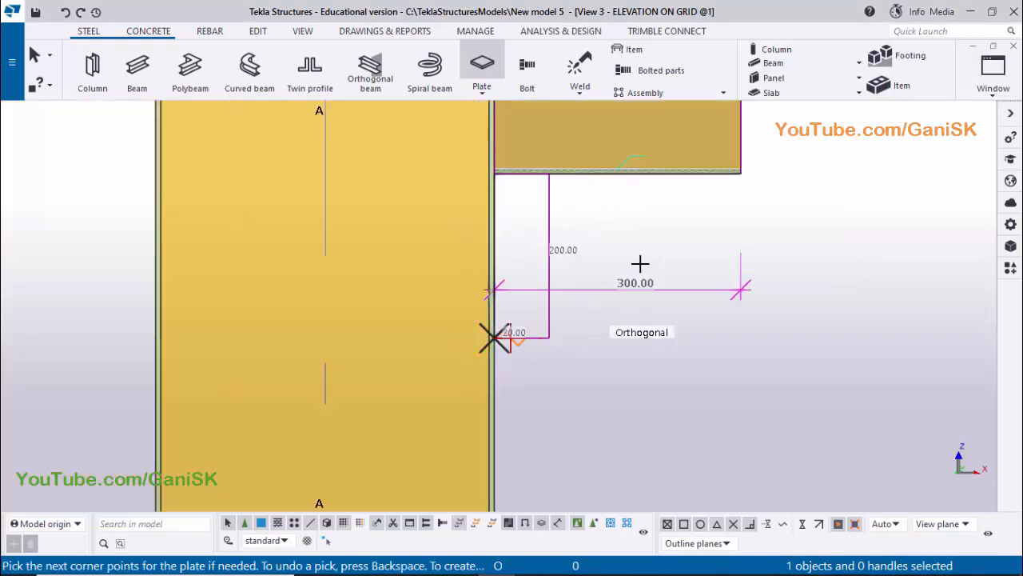
middle_drag(646, 260, 589, 293)
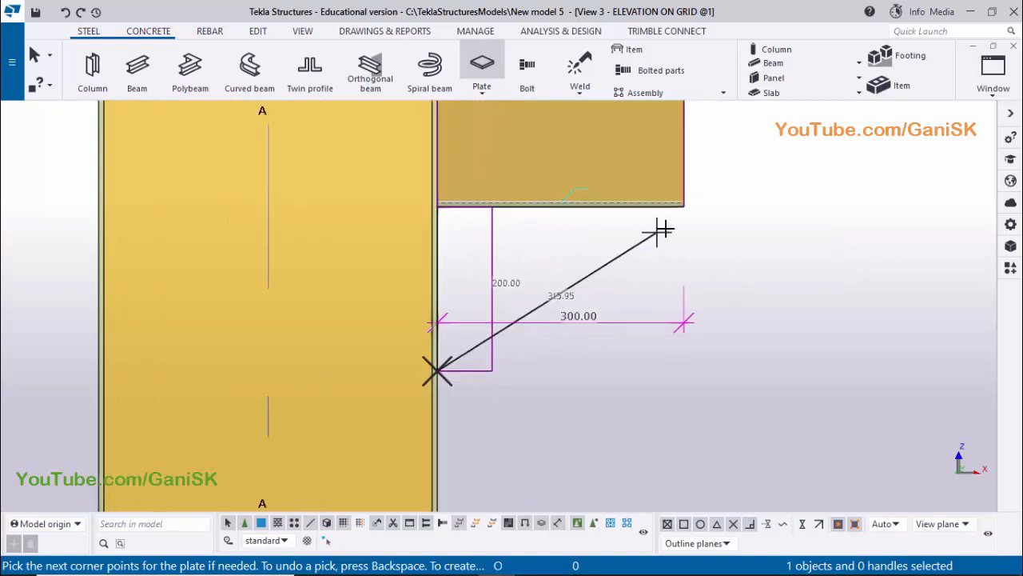
scroll(667, 227, up, 3)
scroll(683, 209, up, 3)
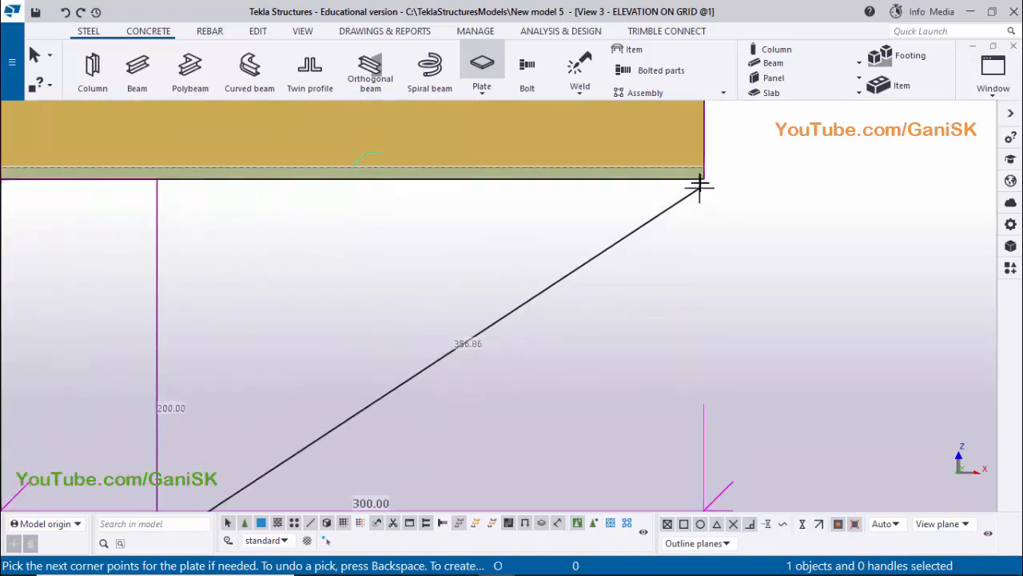
click(704, 179)
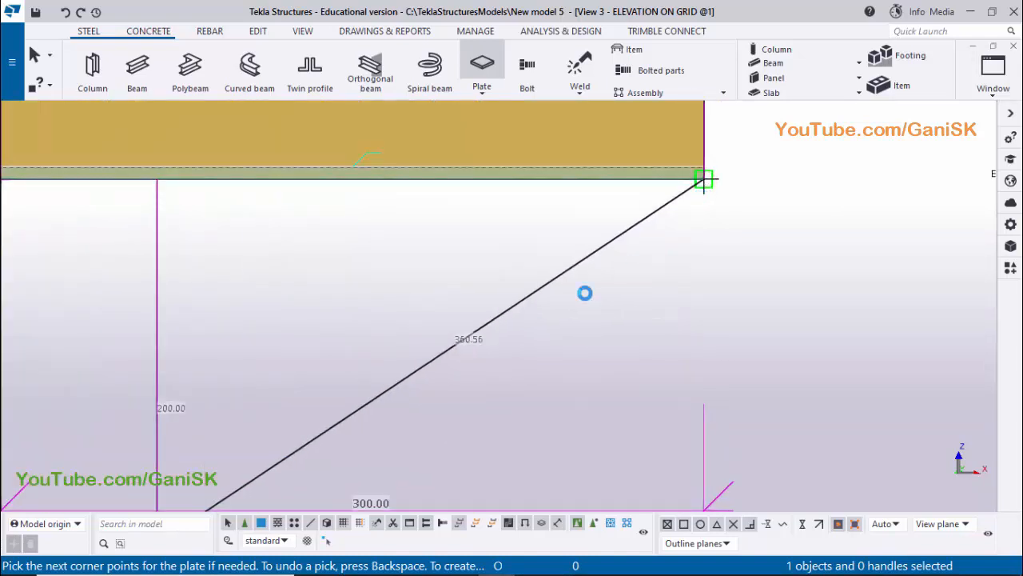
middle_click(627, 264)
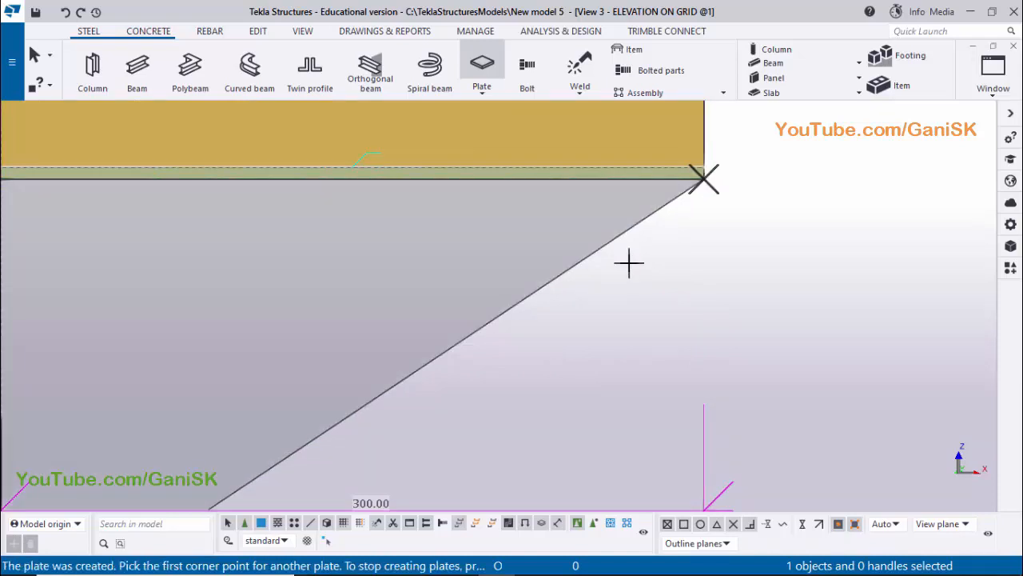
End plate creation and redraw the elevation view to clear the temporary measurement
scroll(651, 259, down, 5)
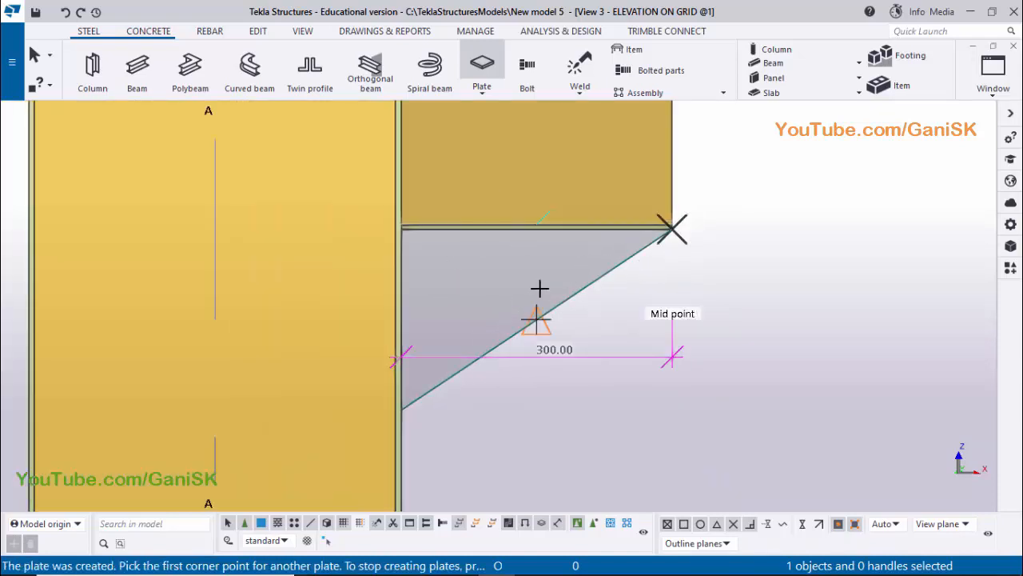
scroll(555, 290, up, 1)
right_click(811, 152)
click(816, 158)
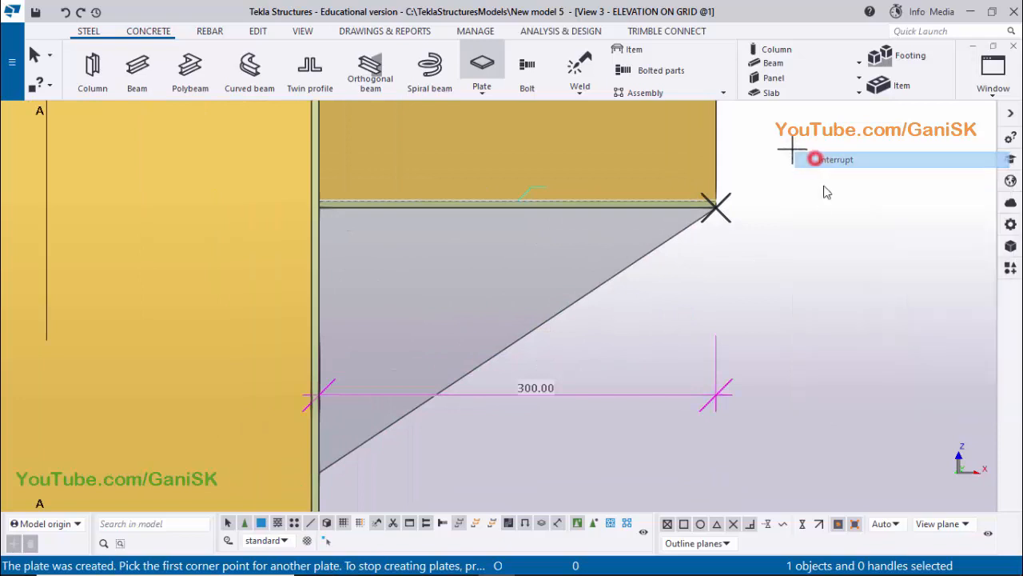
right_click(802, 154)
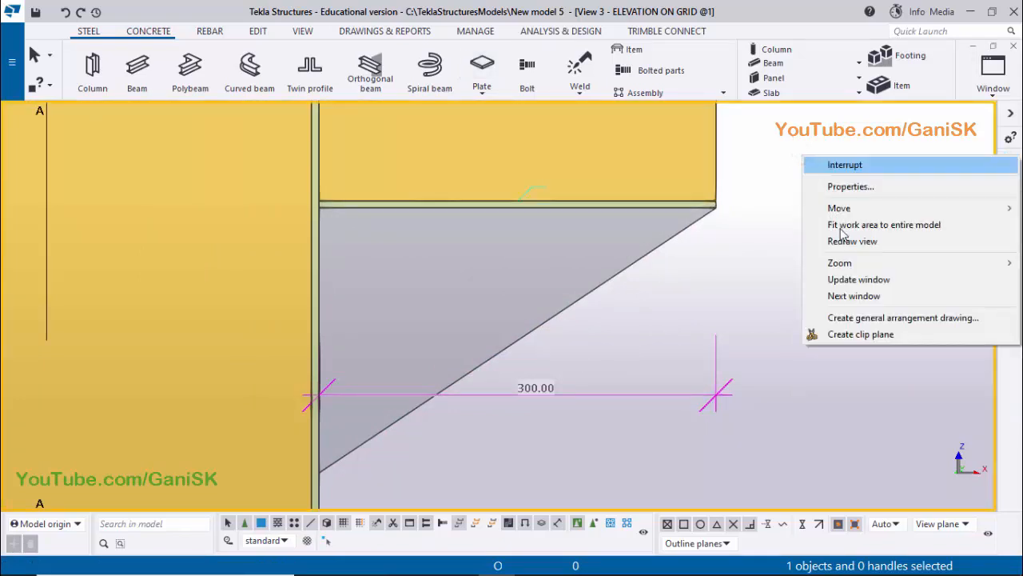
click(839, 238)
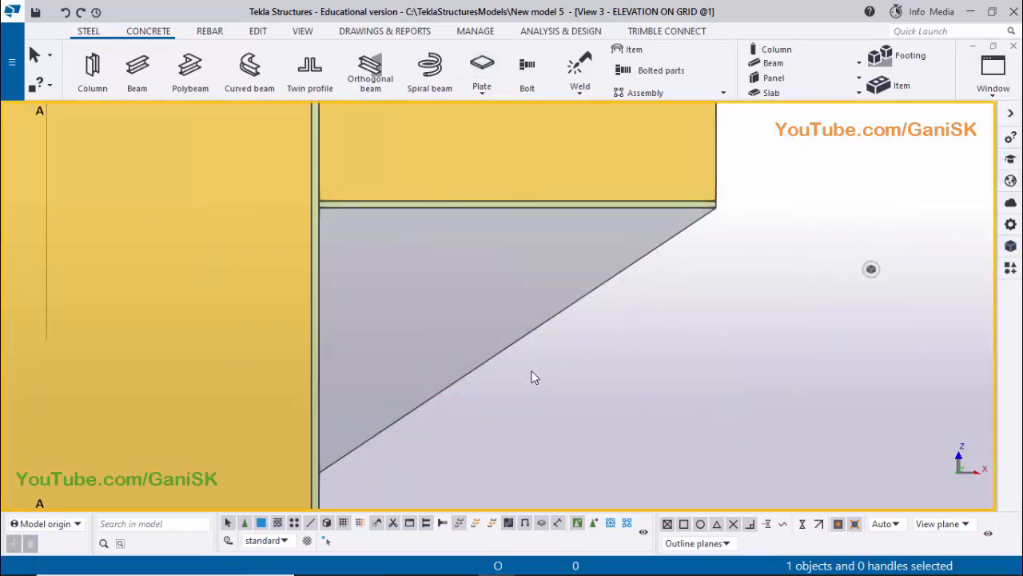
Switch to the 3D view and examine the triangular plate under the bracket's bottom flange
scroll(538, 358, down, 4)
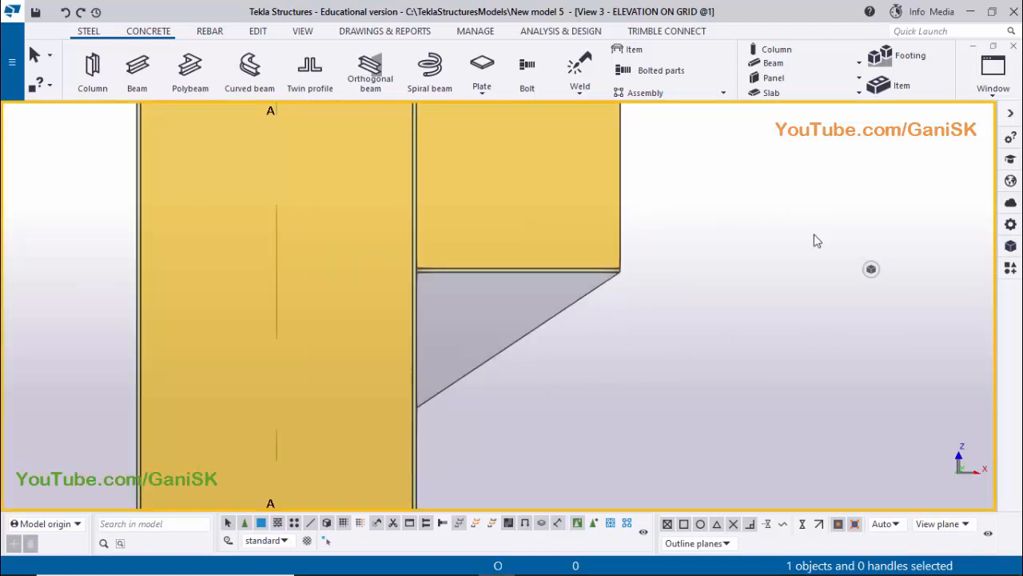
click(1003, 91)
click(919, 198)
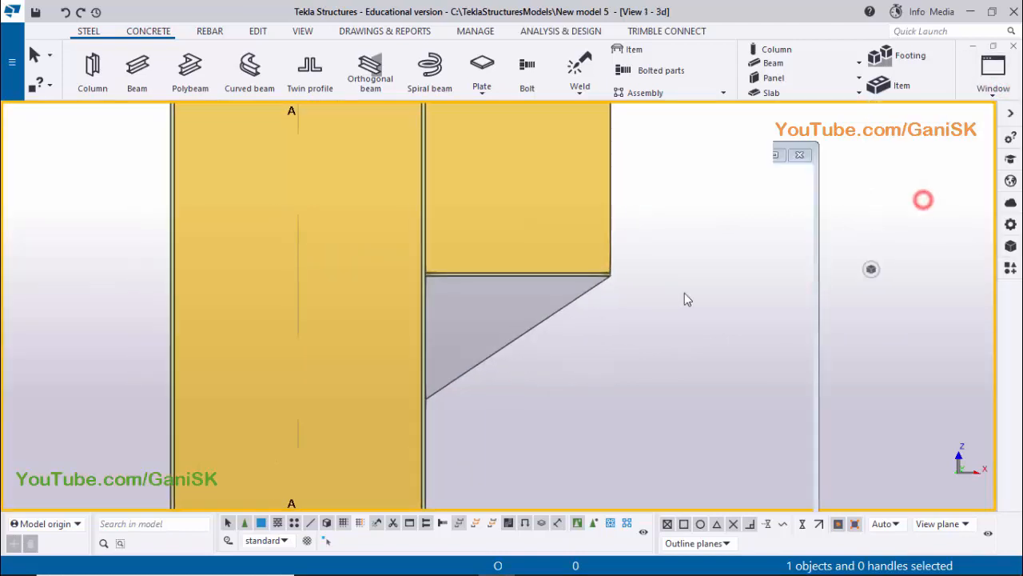
scroll(499, 201, up, 5)
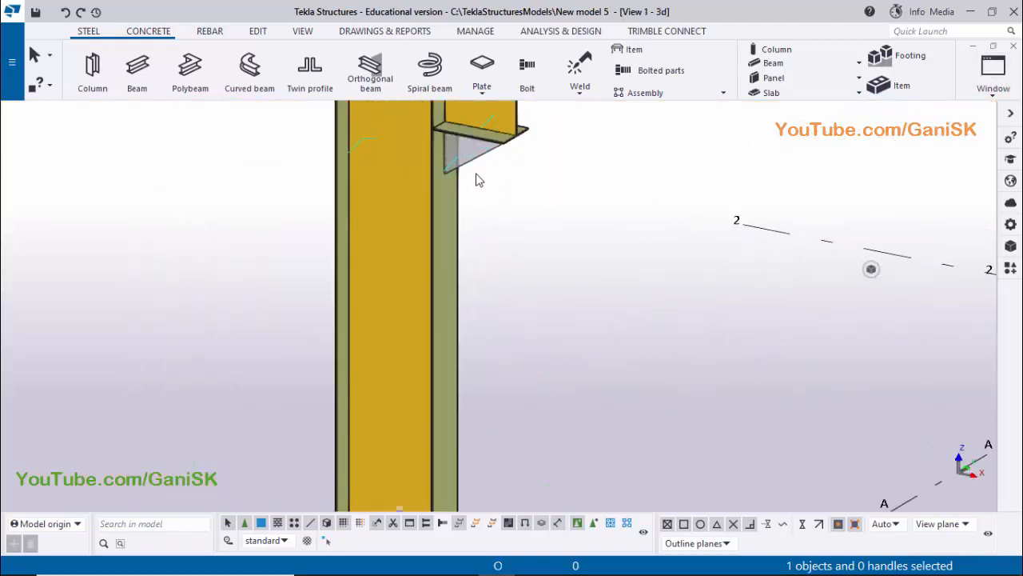
middle_drag(499, 202, 514, 254)
scroll(505, 232, up, 1)
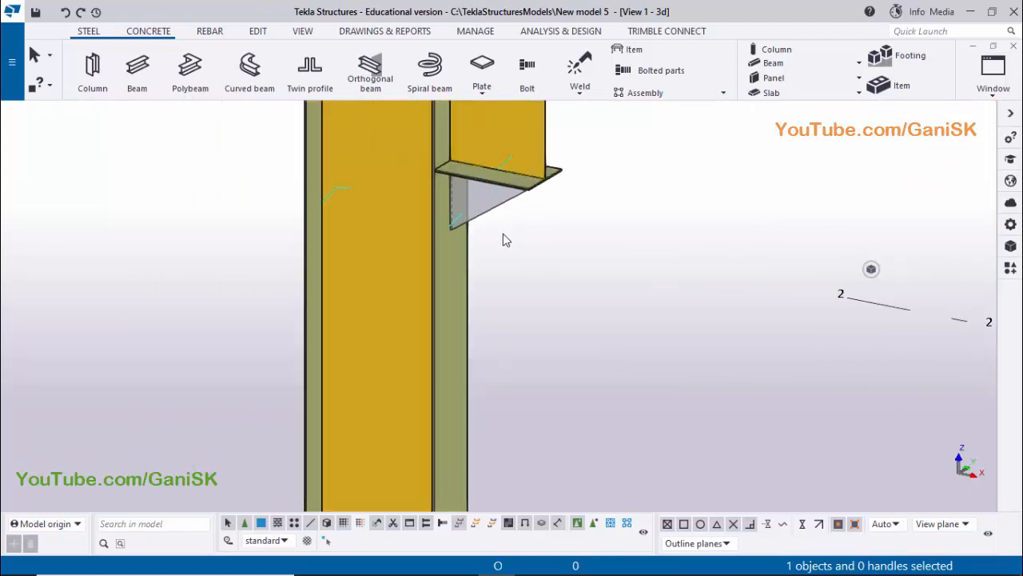
scroll(483, 215, up, 2)
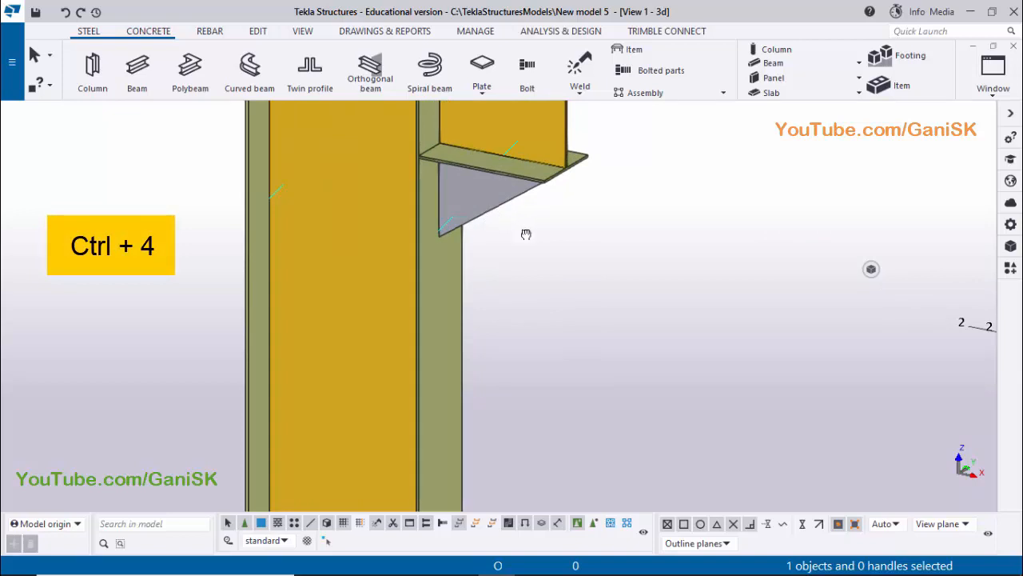
scroll(524, 240, up, 3)
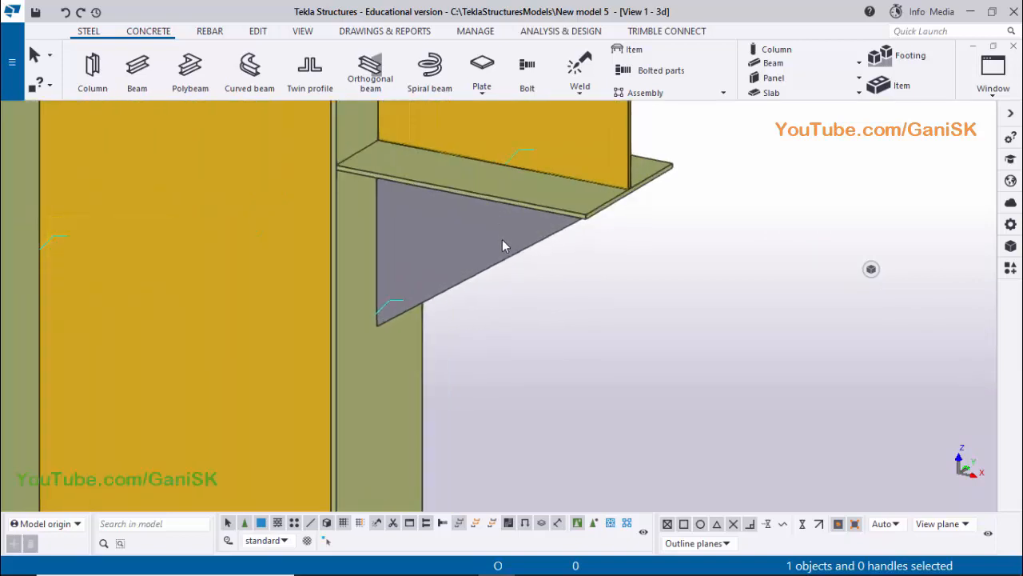
Set the rotation centre on the triangular plate and orbit the 3D view to show its sloping edge thickness
key(ctrl+r)
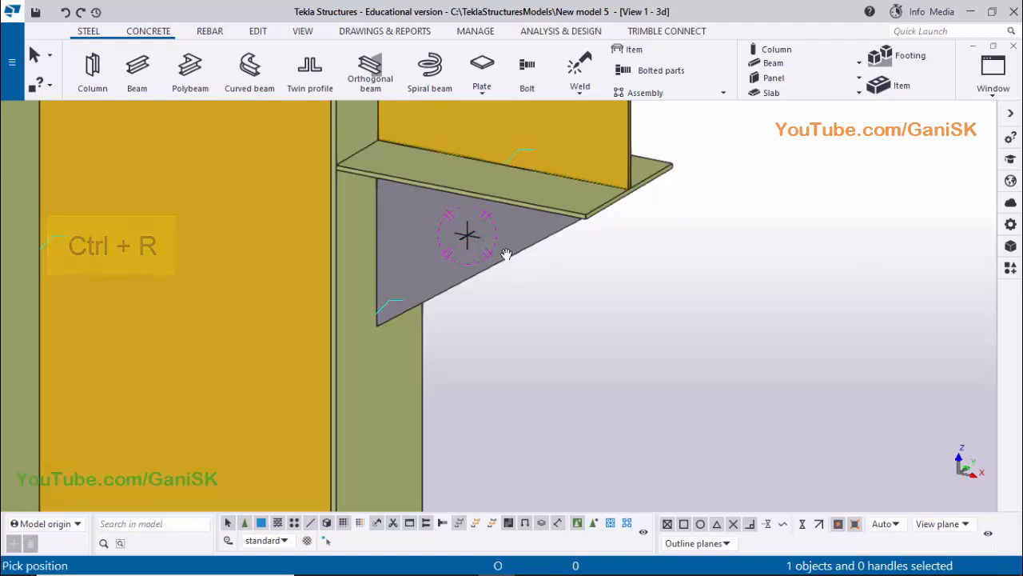
drag(512, 256, 573, 219)
right_click(595, 207)
click(622, 215)
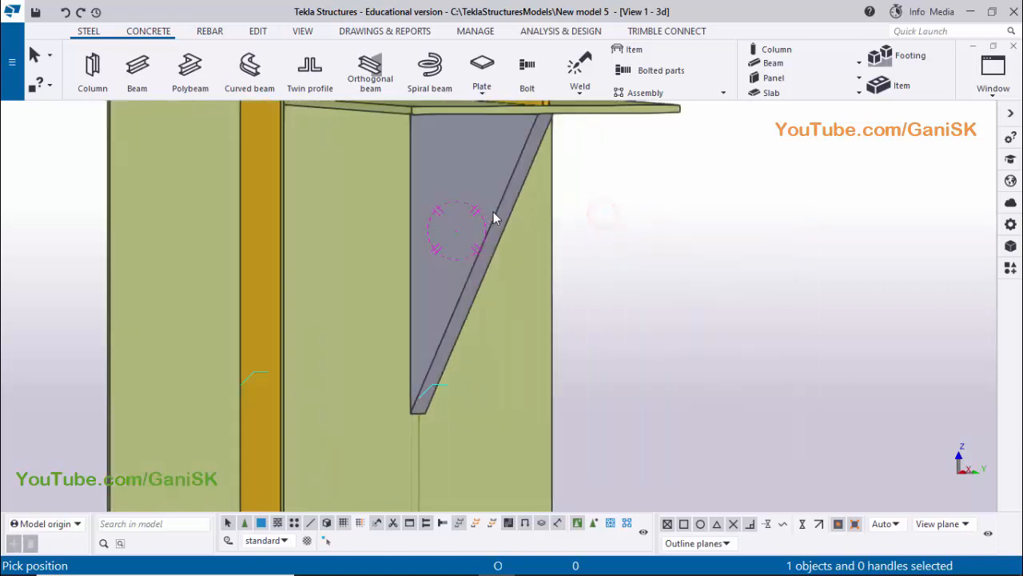
Check the stiffener size in the PDF drawing and change the triangular plate's profile to PLT8
double_click(546, 220)
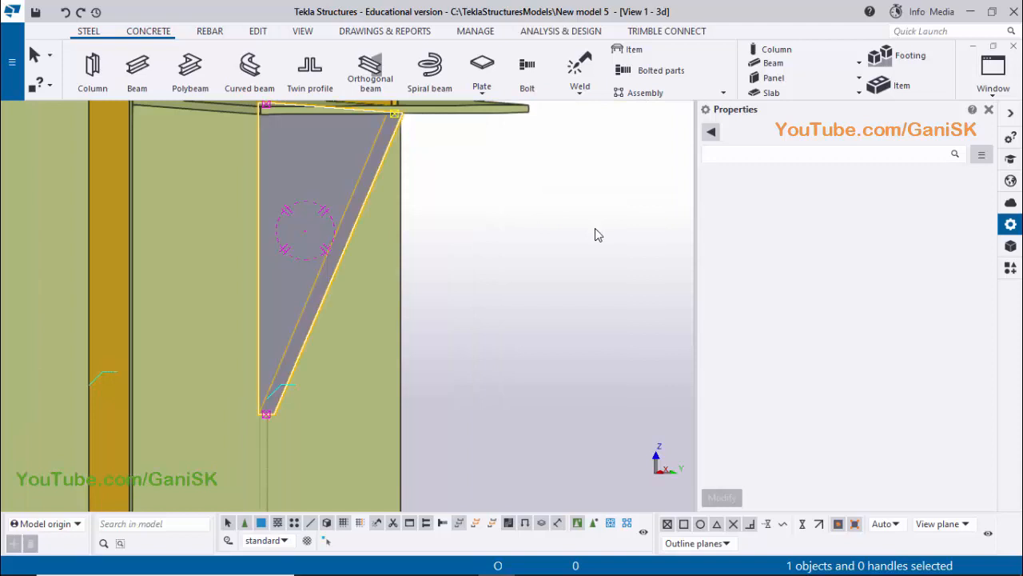
click(837, 211)
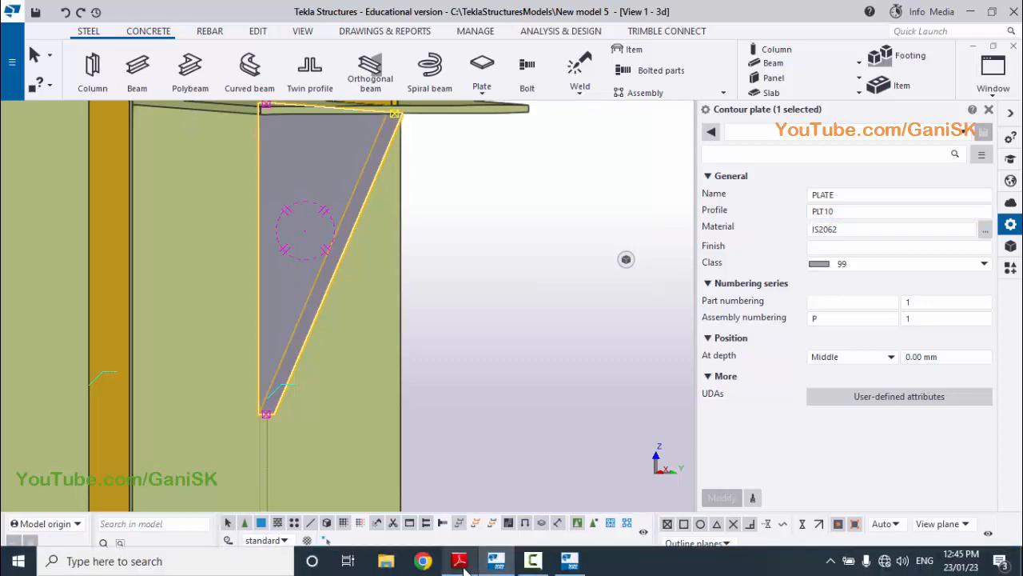
click(463, 562)
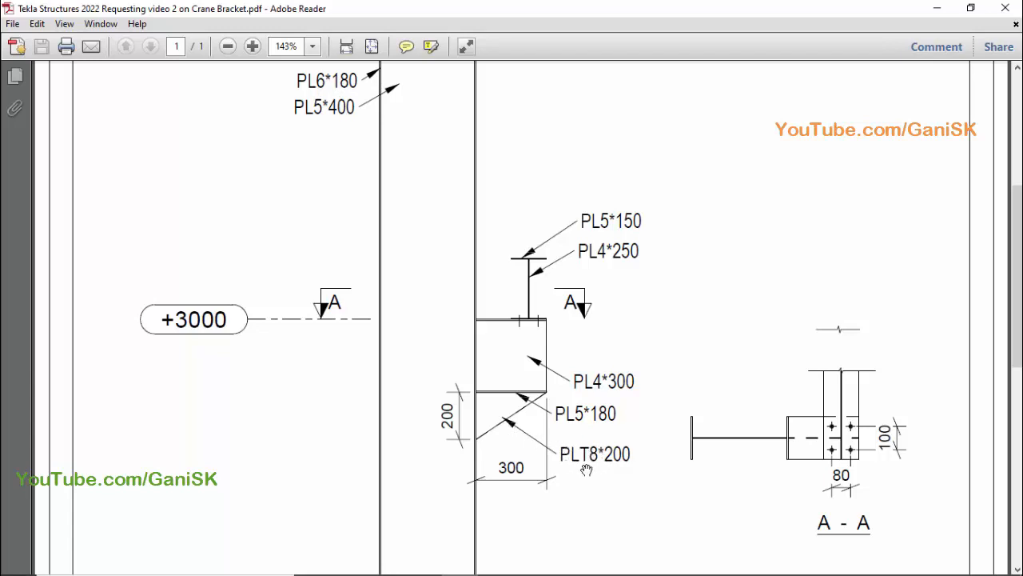
click(498, 562)
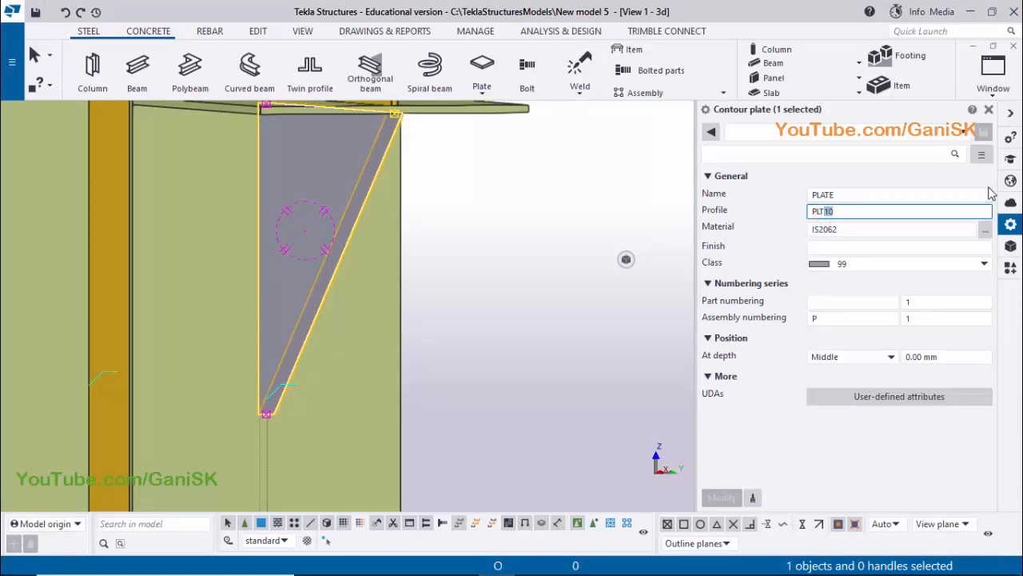
text(8)
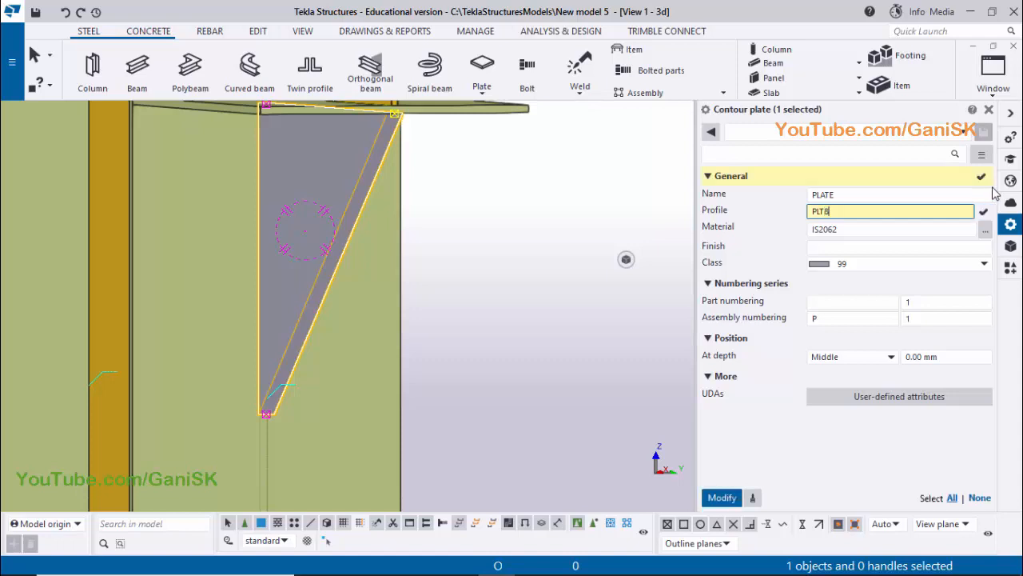
click(722, 497)
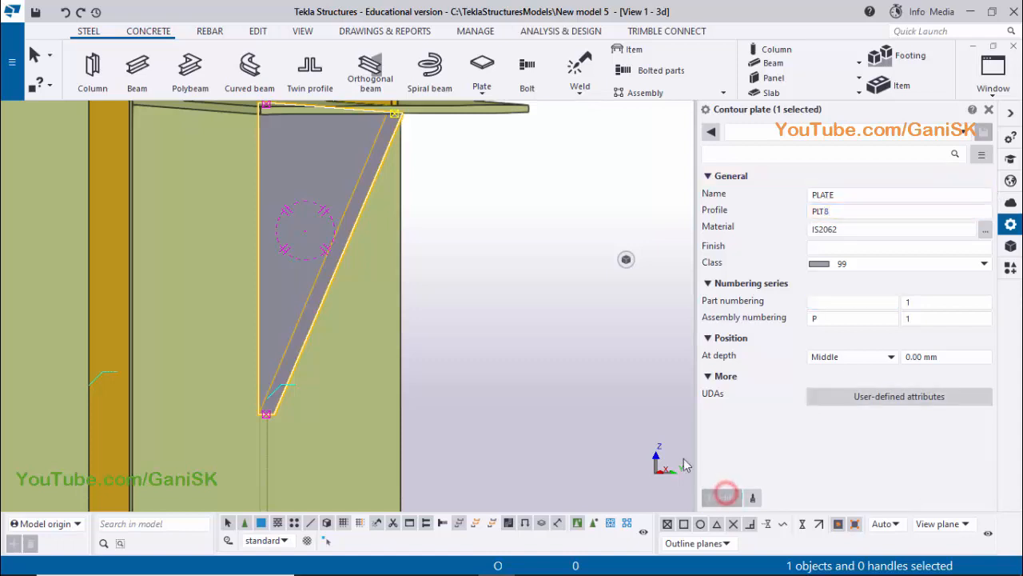
Examine the triangular plate's lower tip against the column web to check its depth alignment
scroll(364, 200, up, 3)
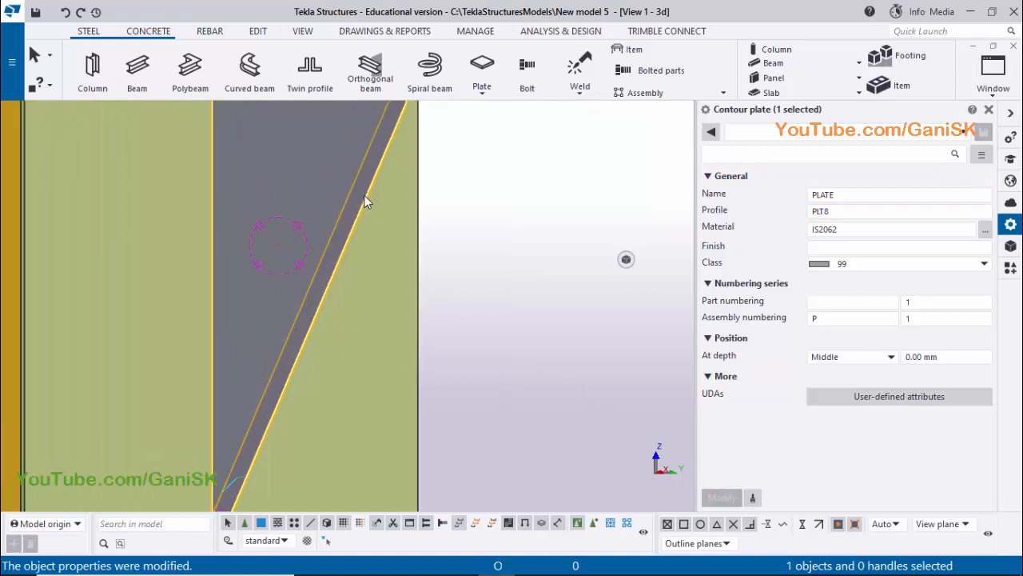
scroll(371, 204, down, 3)
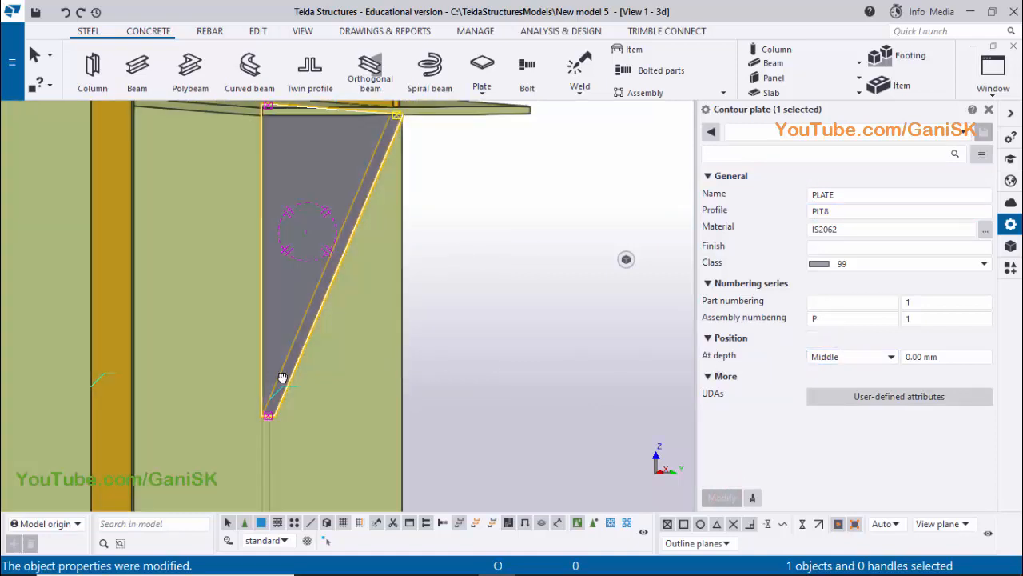
ctrl+middle_drag(280, 378, 264, 371)
scroll(300, 425, up, 3)
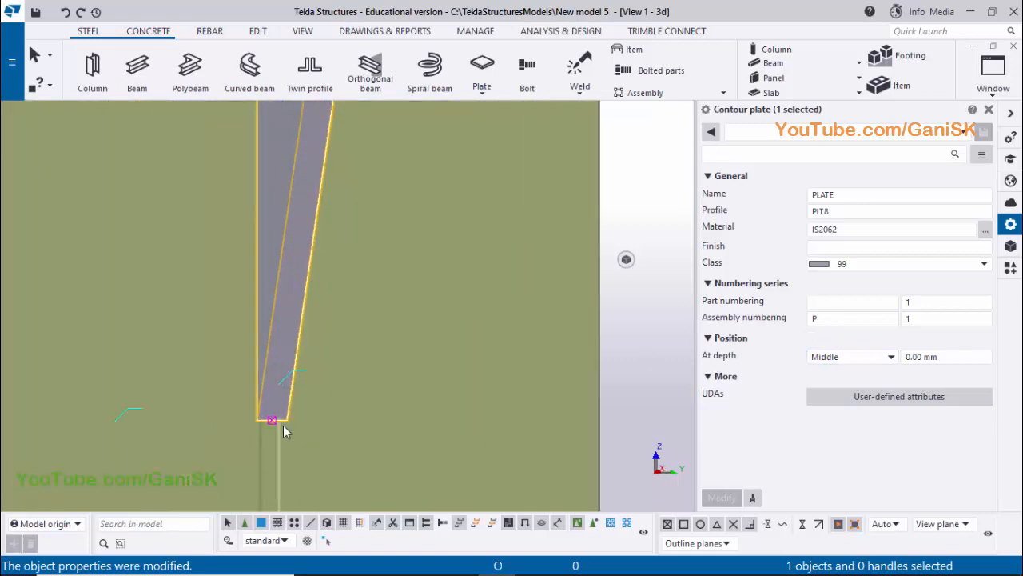
scroll(267, 422, up, 1)
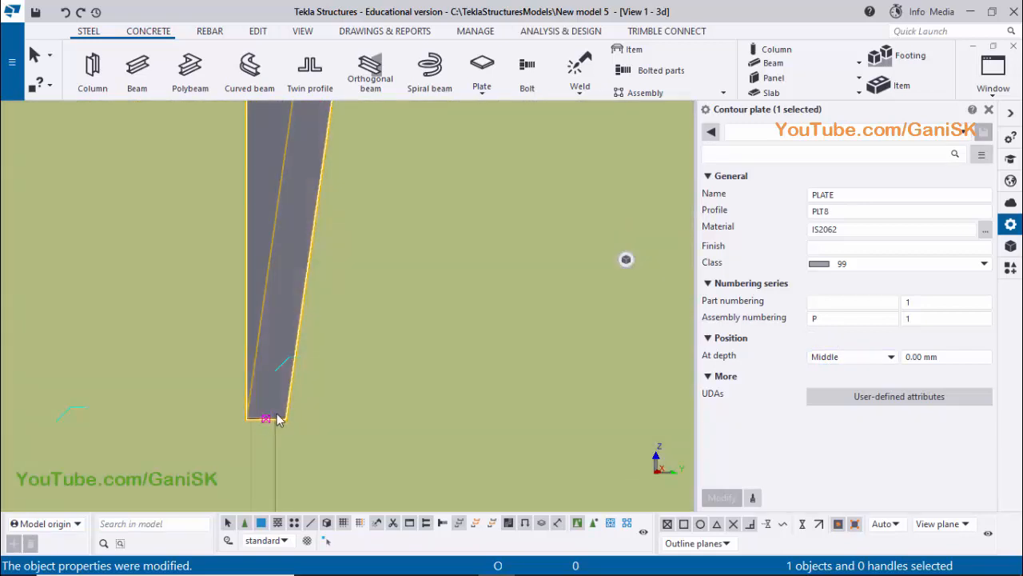
scroll(269, 426, up, 1)
scroll(267, 420, up, 1)
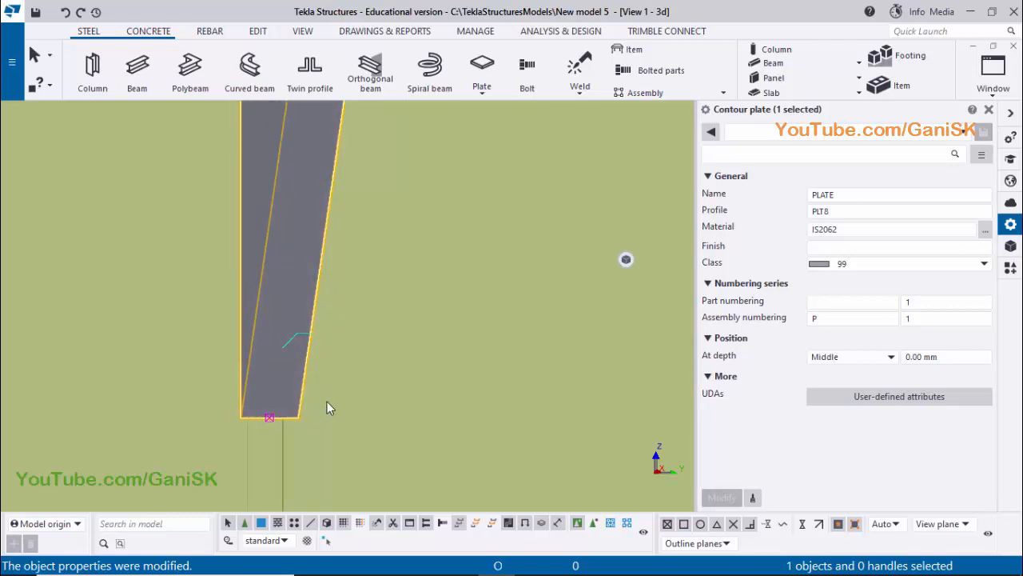
scroll(336, 398, down, 5)
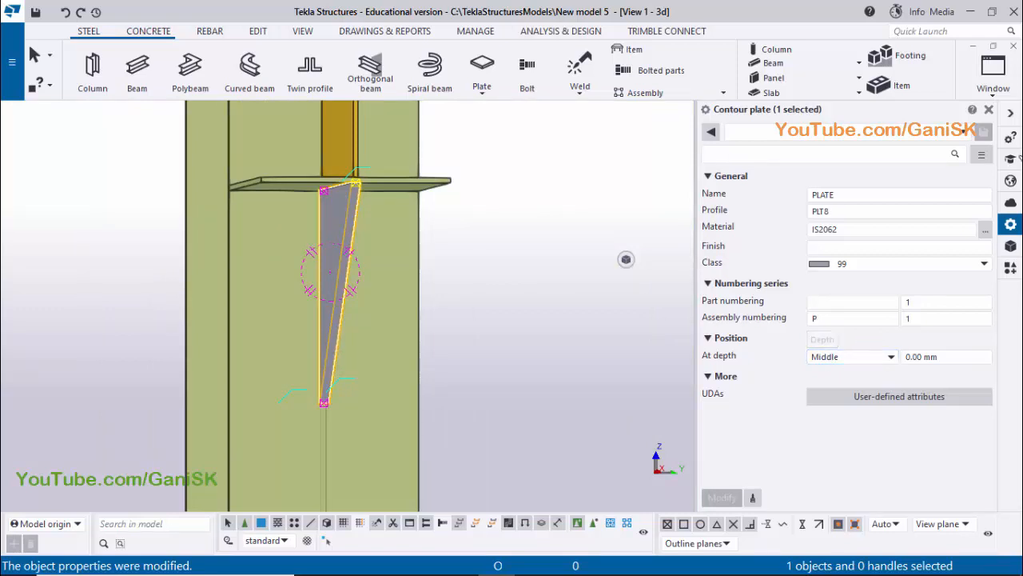
Close the plate's properties and compare the modelled bracket and stiffener with the PDF drawing
click(989, 109)
ctrl+middle_drag(530, 352, 571, 262)
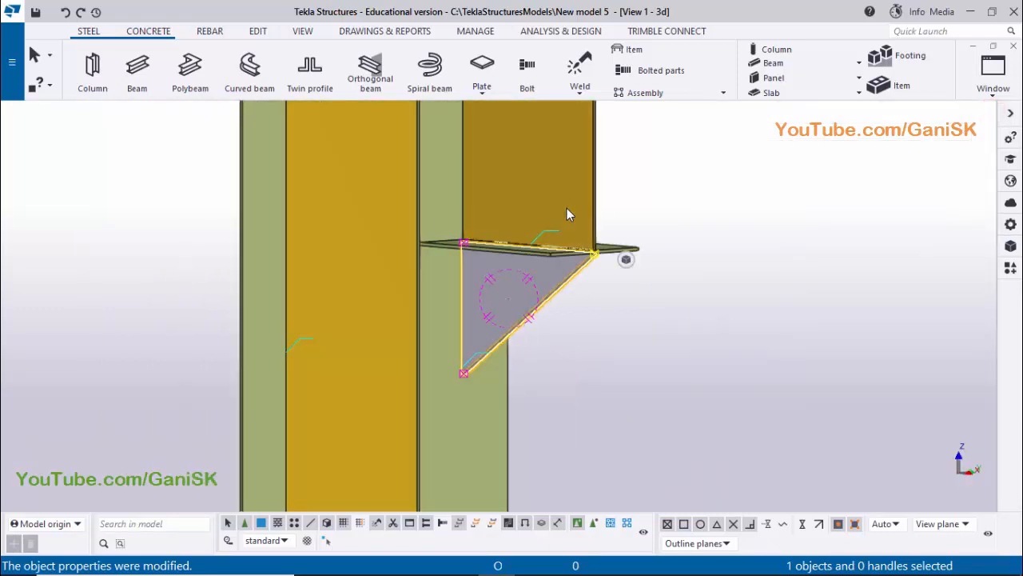
scroll(571, 214, down, 3)
middle_drag(583, 274, 576, 333)
mouse_move(518, 554)
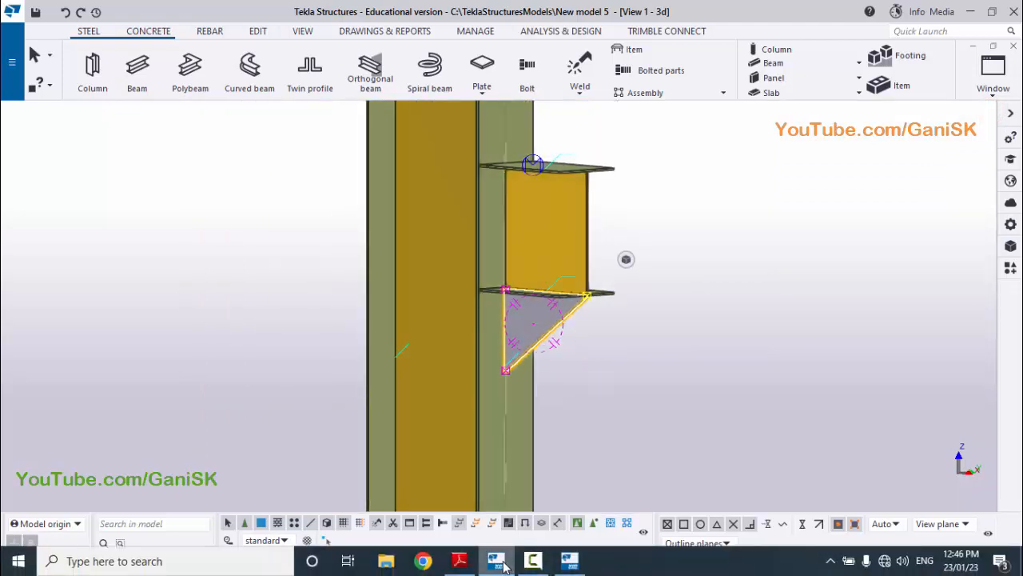
click(459, 560)
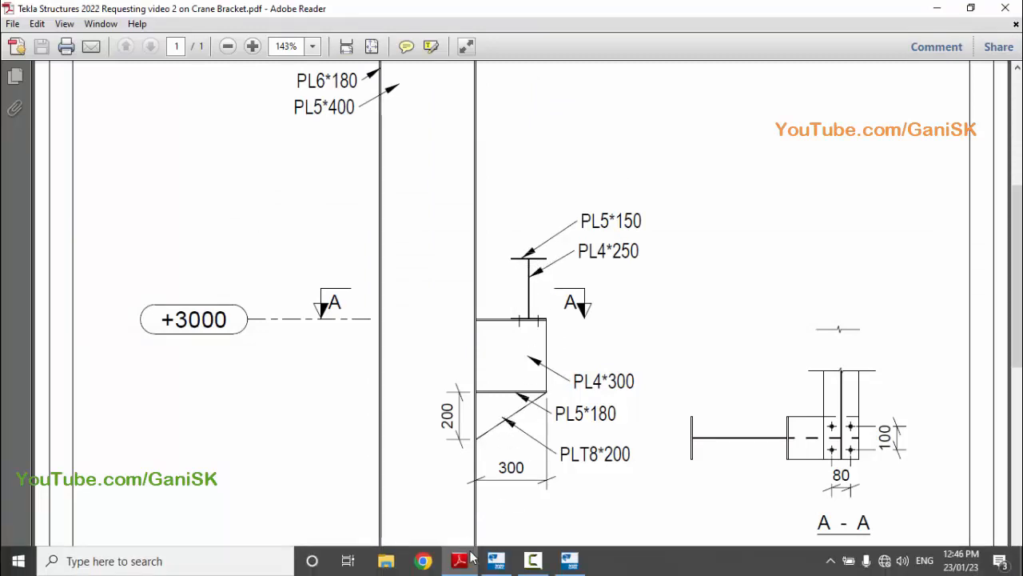
click(495, 566)
scroll(514, 432, down, 3)
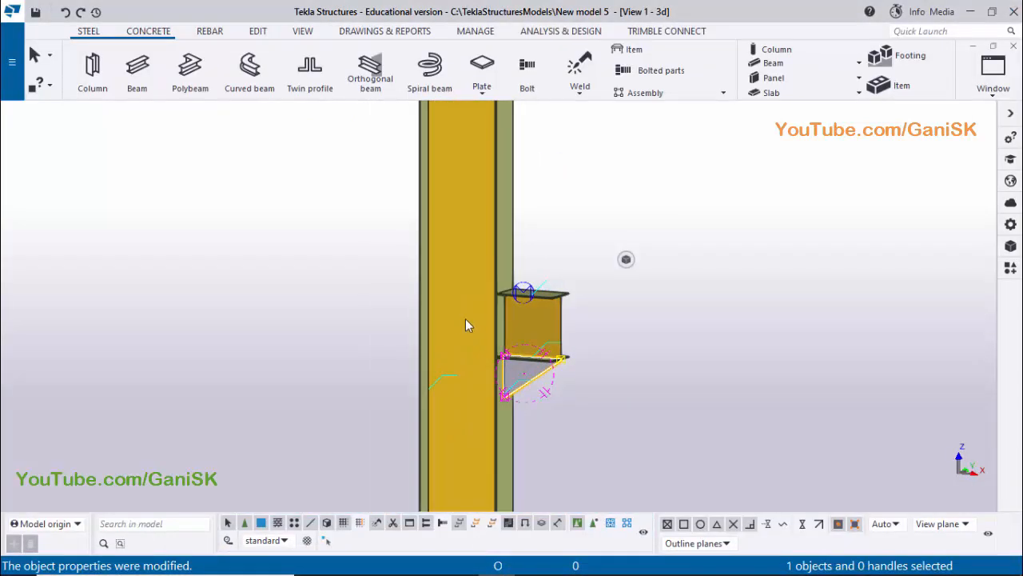
scroll(488, 320, up, 3)
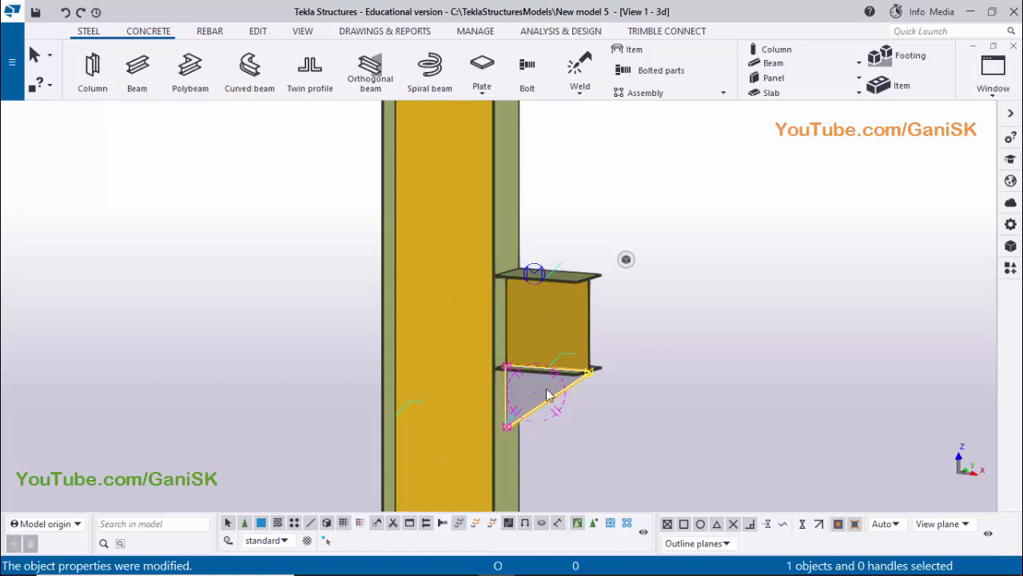
scroll(544, 392, down, 5)
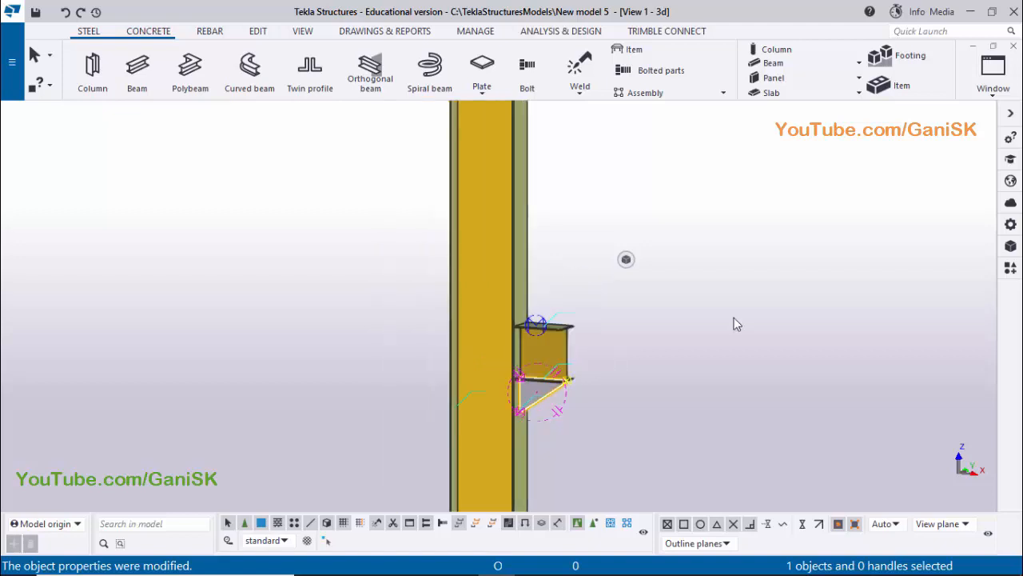
right_click(747, 202)
click(788, 286)
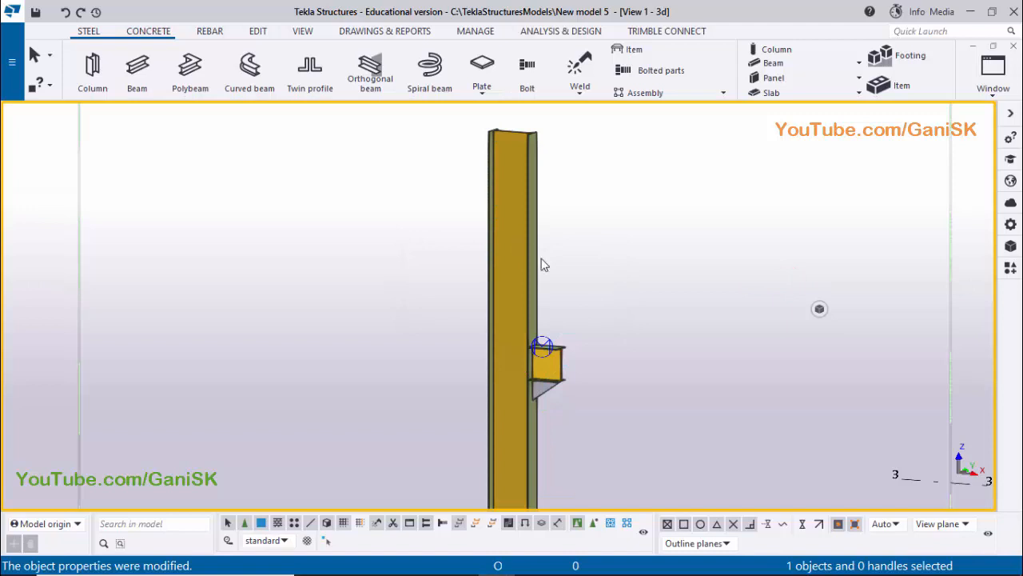
Switch selection to assemblies and inquire the assembly properties of the column
click(594, 525)
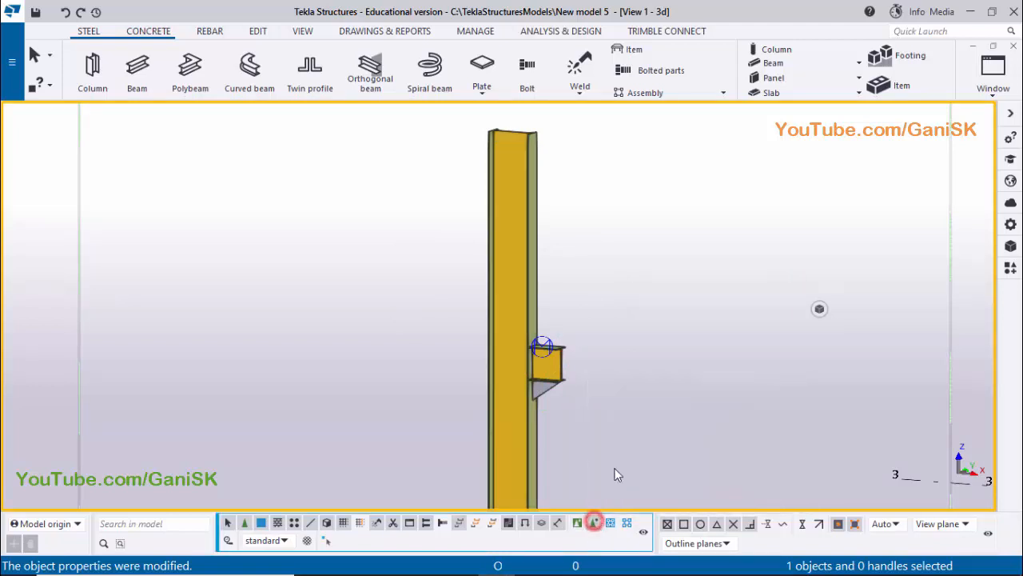
click(513, 259)
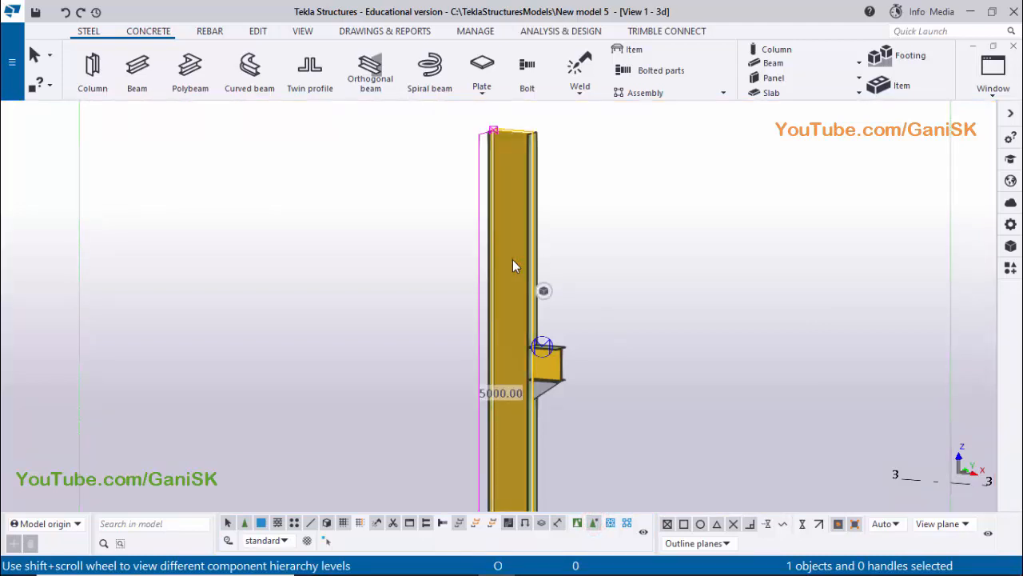
right_click(513, 260)
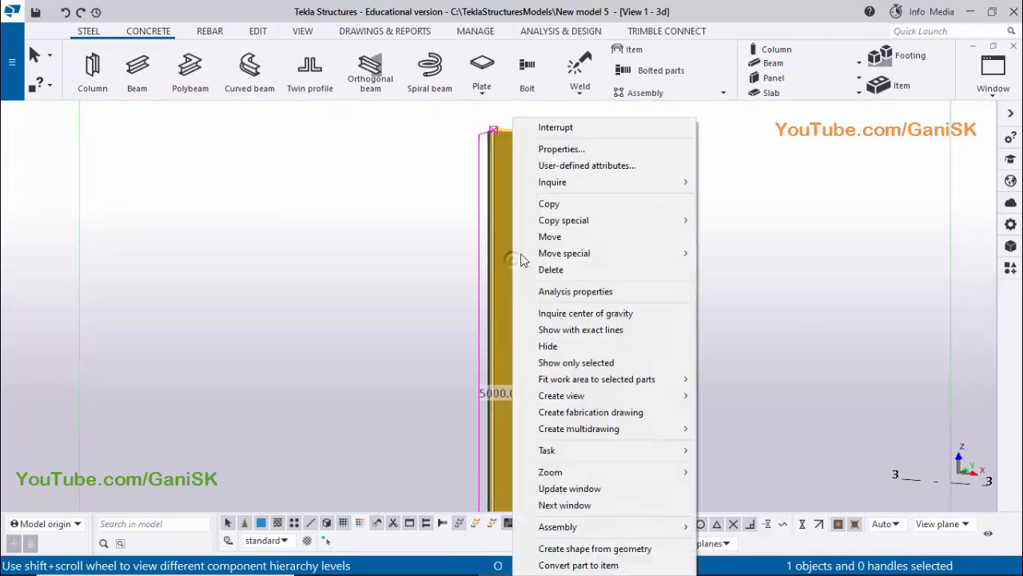
click(599, 181)
click(737, 198)
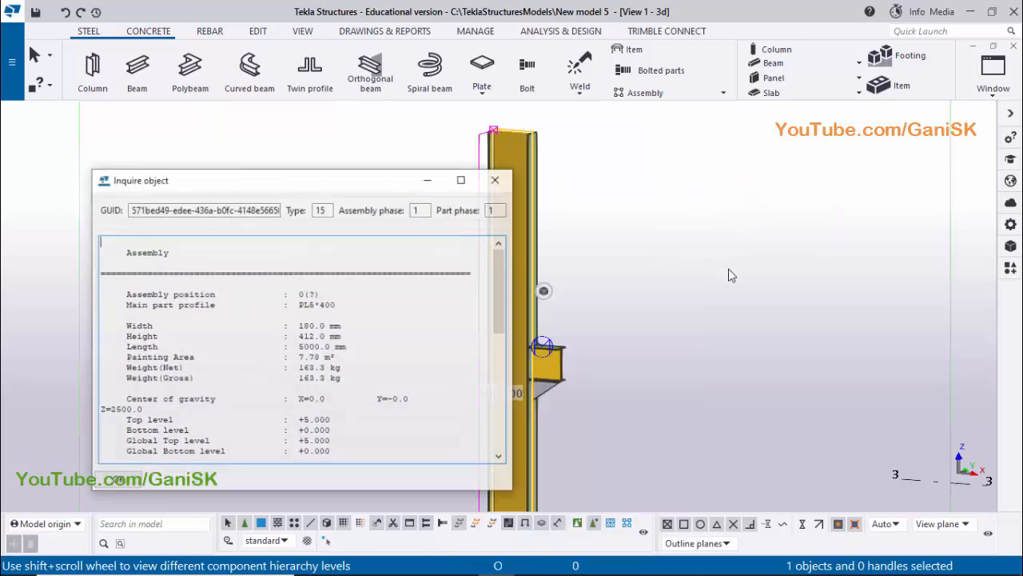
Check which parts around the bracket belong to the inquired column assembly and read through its report
middle_drag(632, 320, 828, 256)
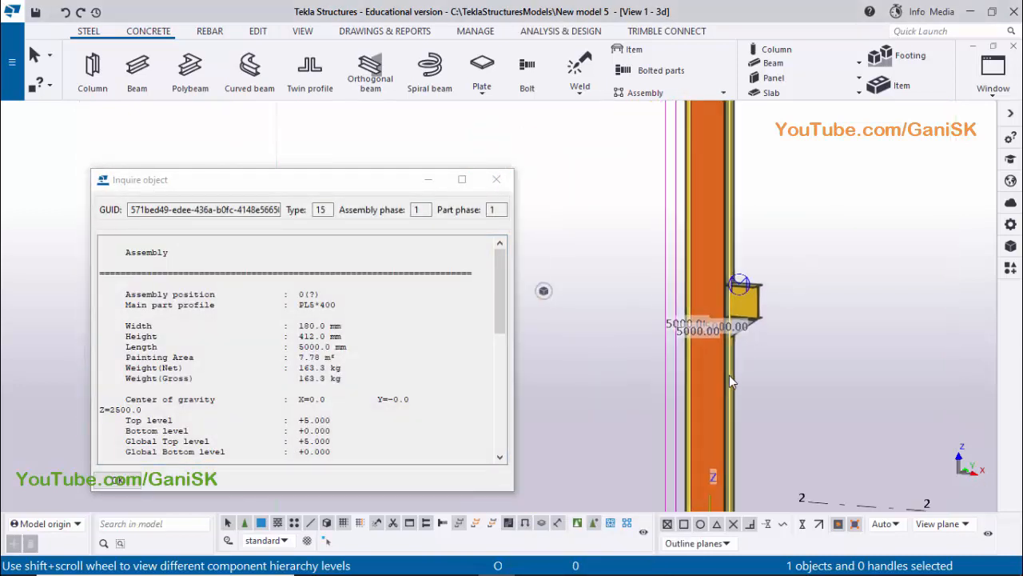
scroll(729, 375, up, 2)
scroll(787, 409, up, 1)
scroll(786, 409, up, 3)
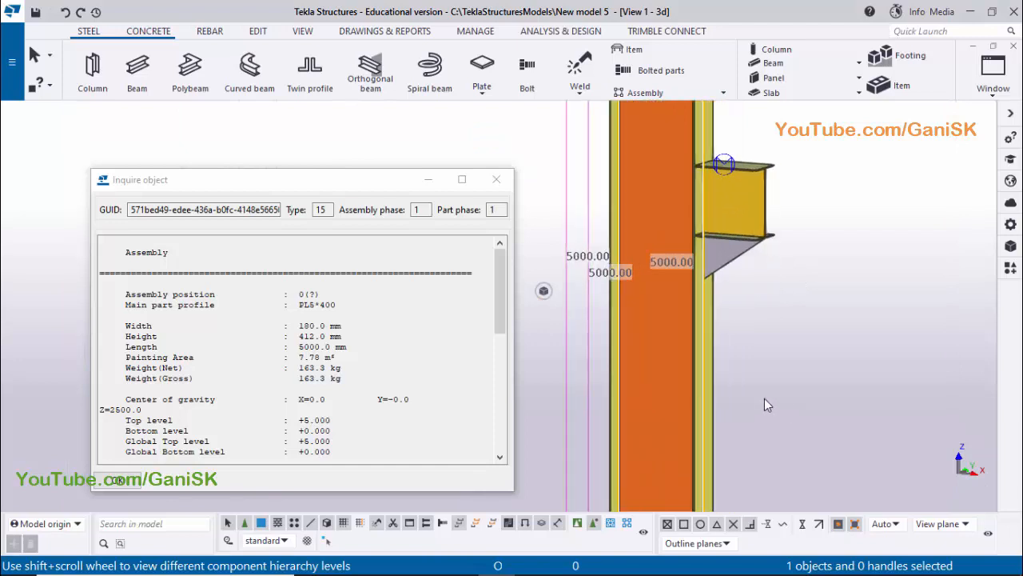
middle_drag(775, 372, 789, 342)
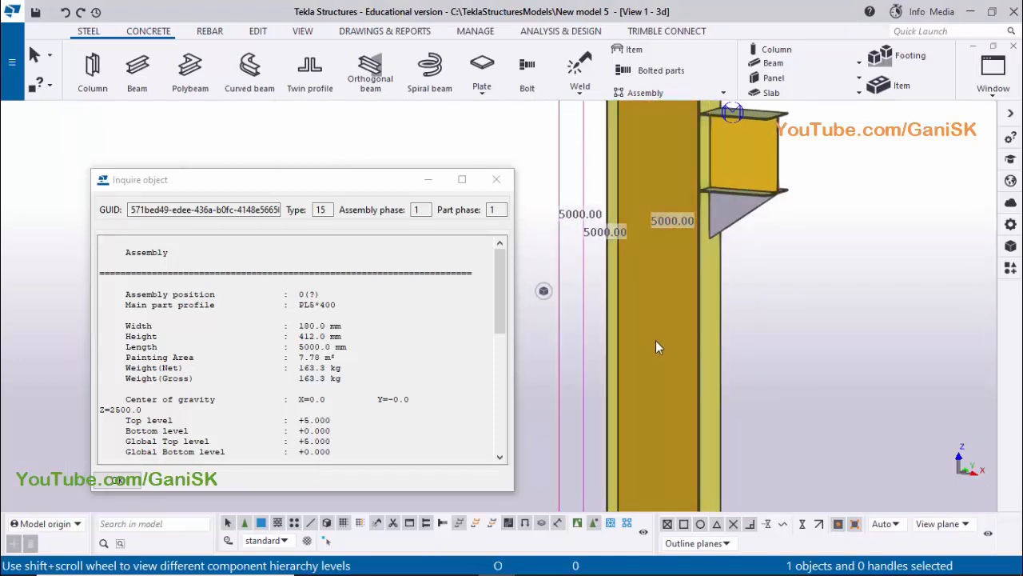
scroll(286, 329, down, 4)
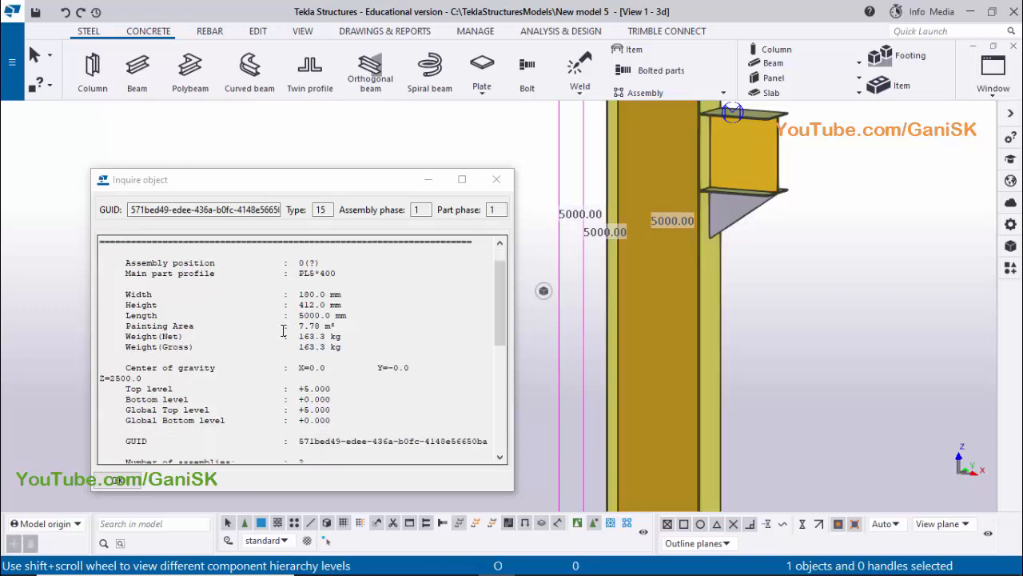
Read the parts and welds sections of the column's assembly report and close the report
scroll(286, 329, down, 4)
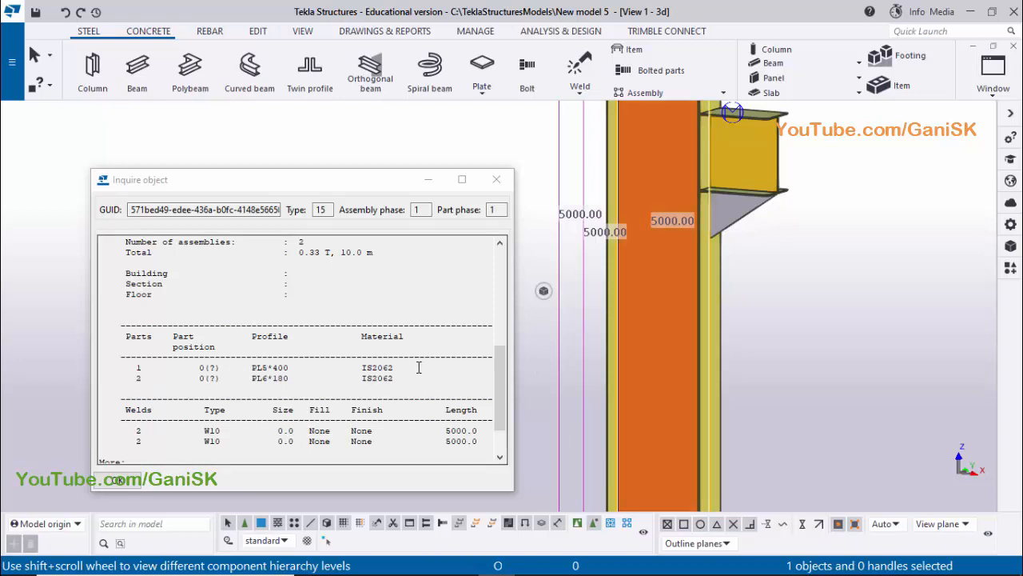
middle_drag(679, 335, 658, 410)
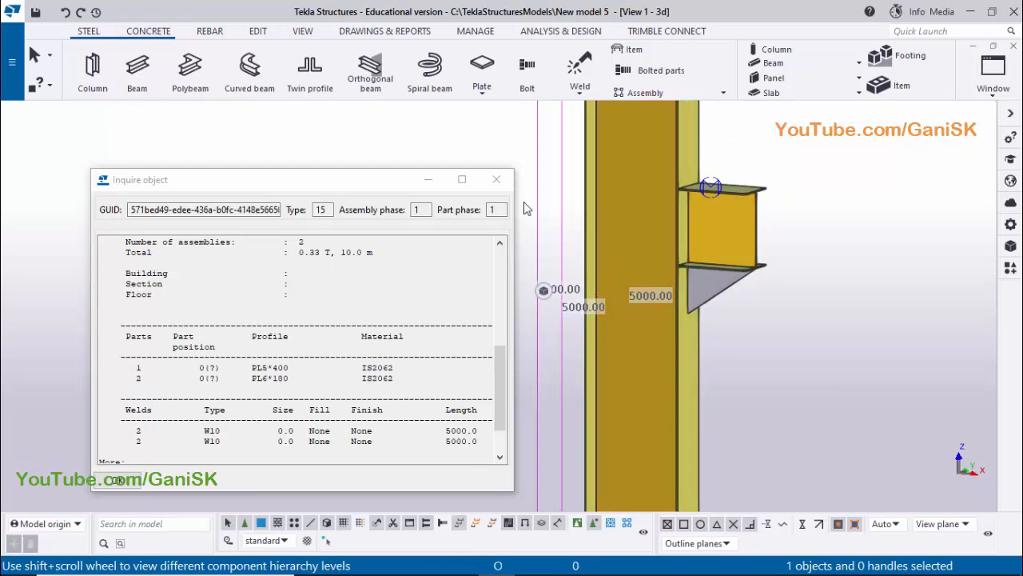
click(497, 179)
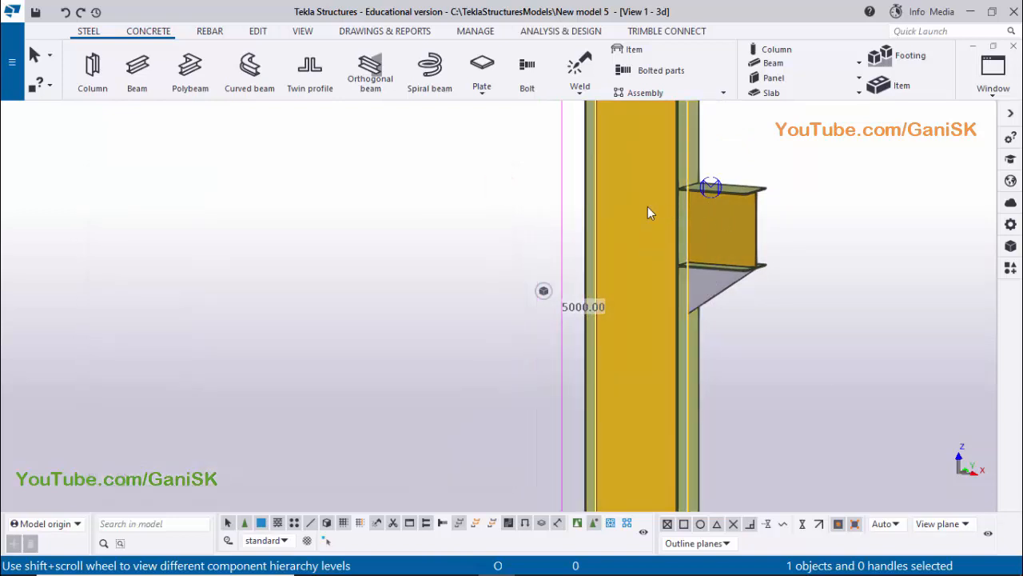
middle_drag(623, 246, 604, 275)
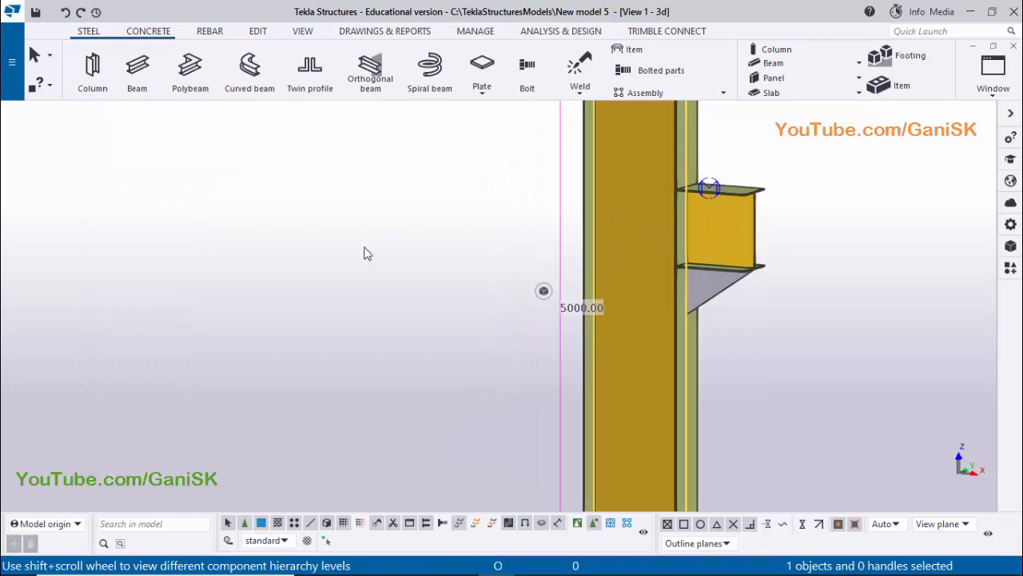
Weld the bracket's web plate to the adjoining column flange, and fit the work area to the entire model
click(90, 35)
click(581, 75)
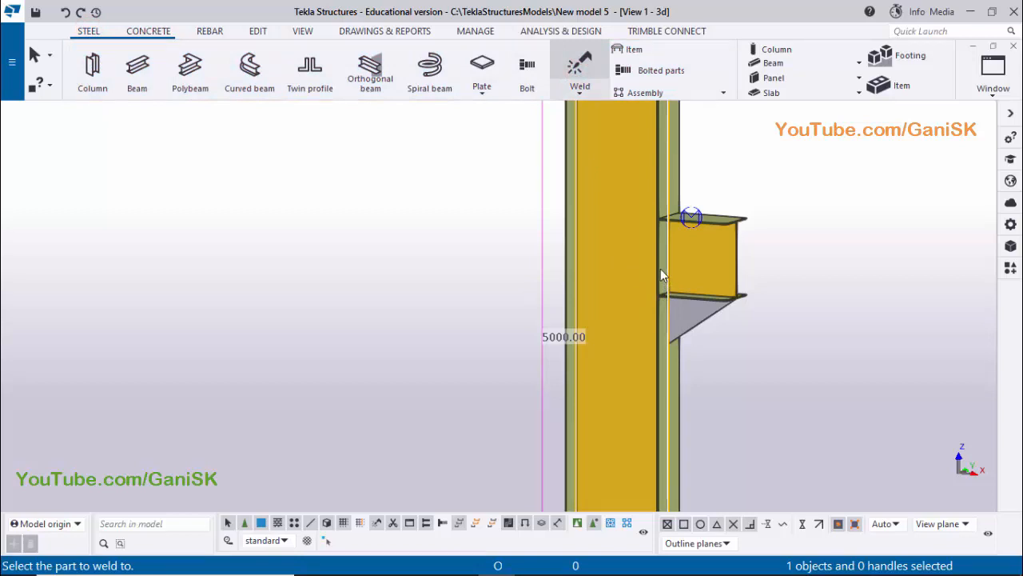
scroll(661, 272, up, 4)
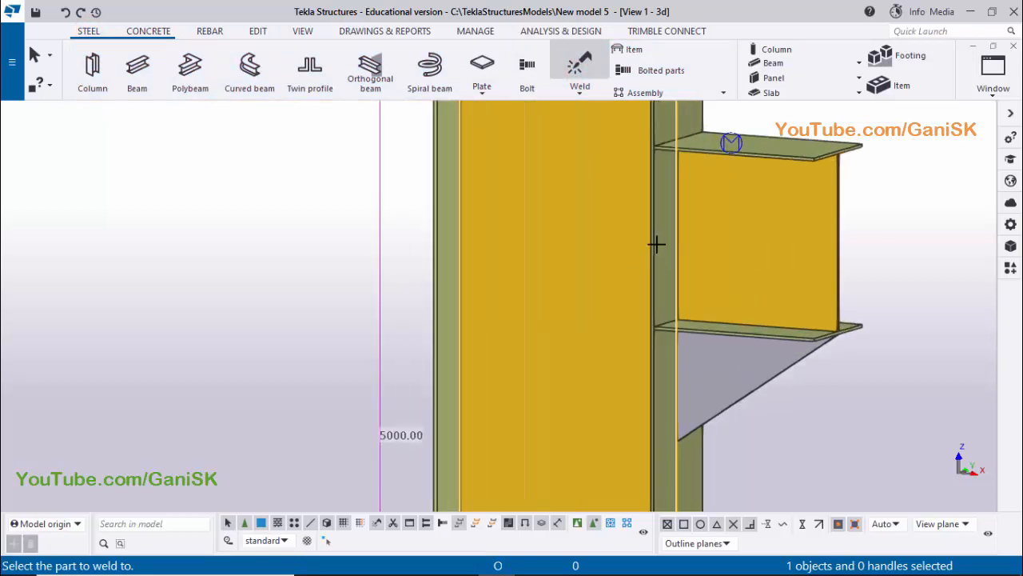
click(656, 244)
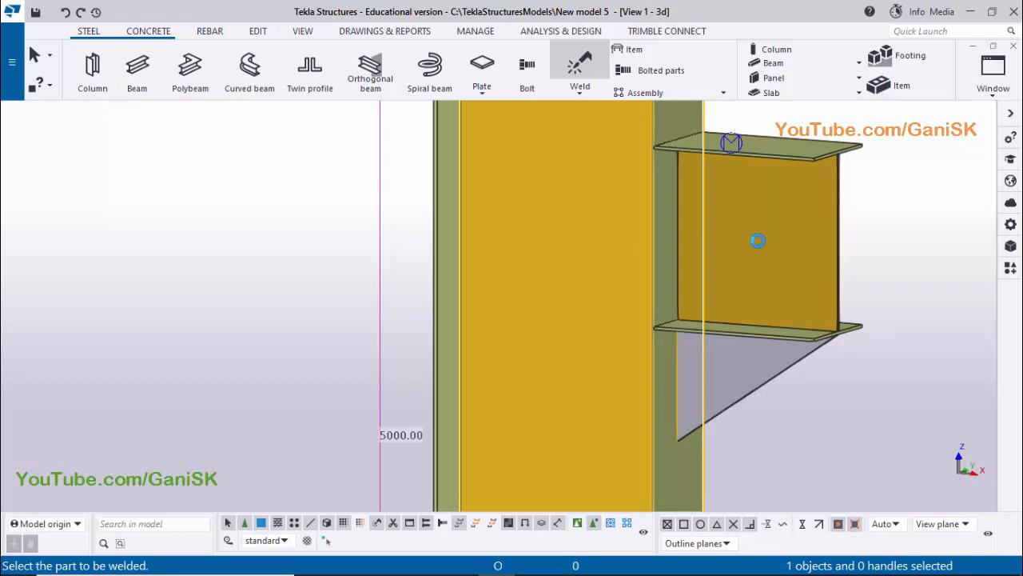
click(757, 241)
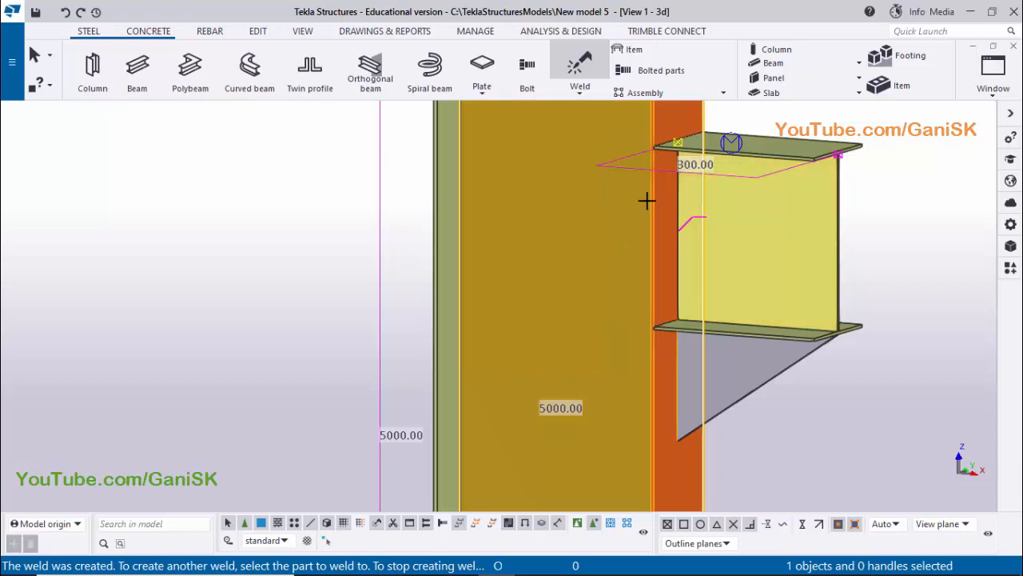
right_click(308, 193)
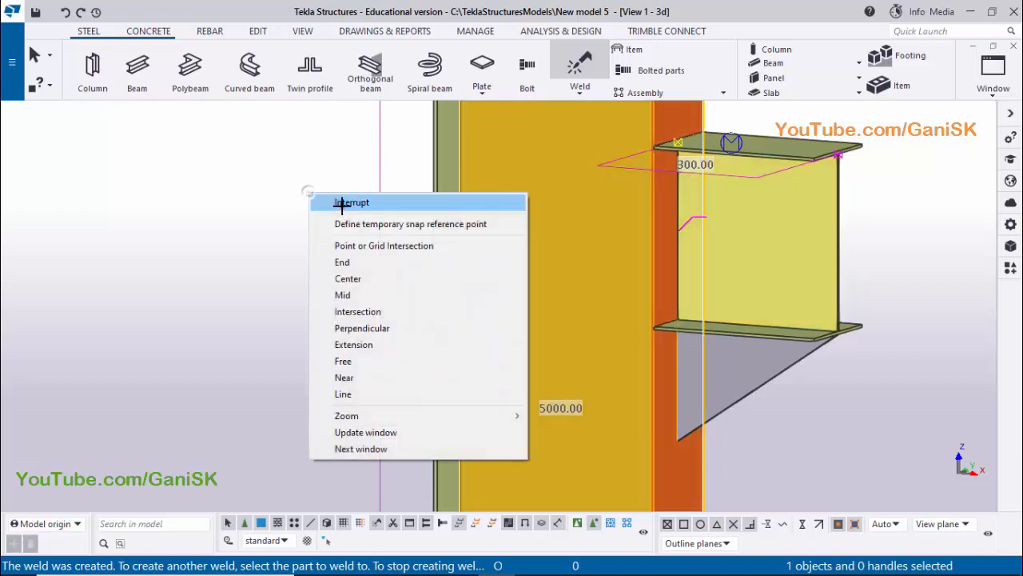
click(340, 197)
click(300, 263)
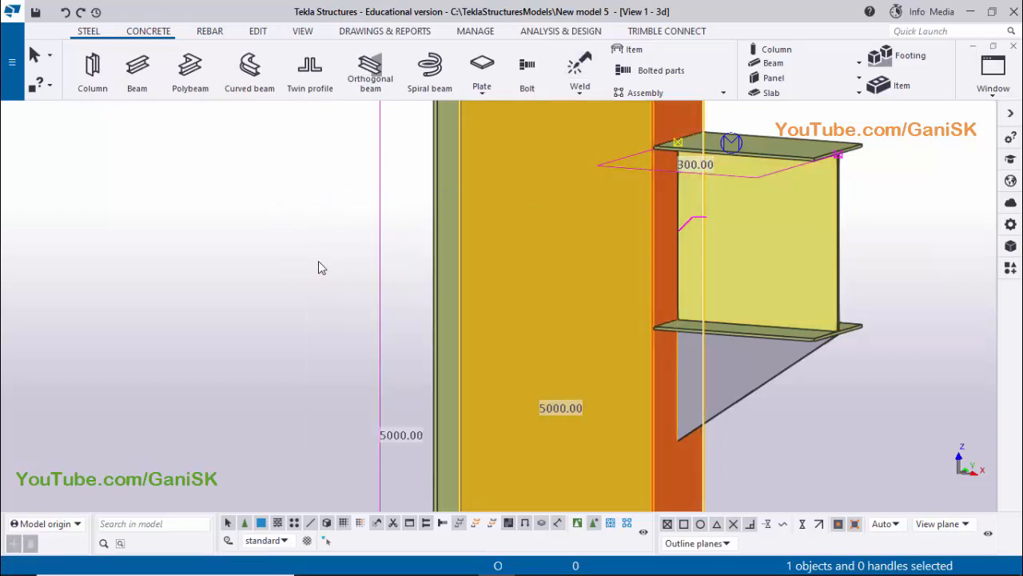
right_click(298, 225)
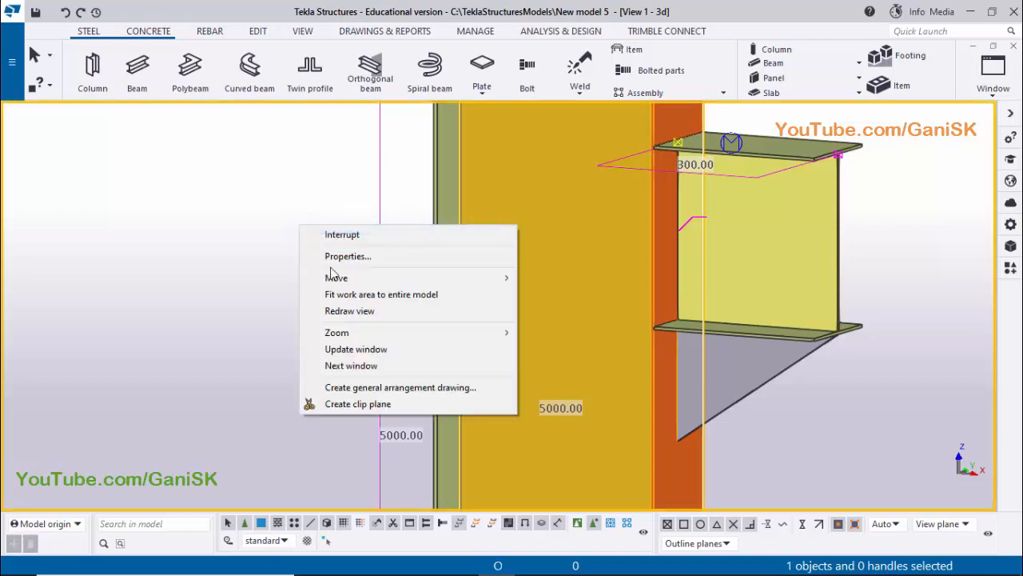
click(344, 294)
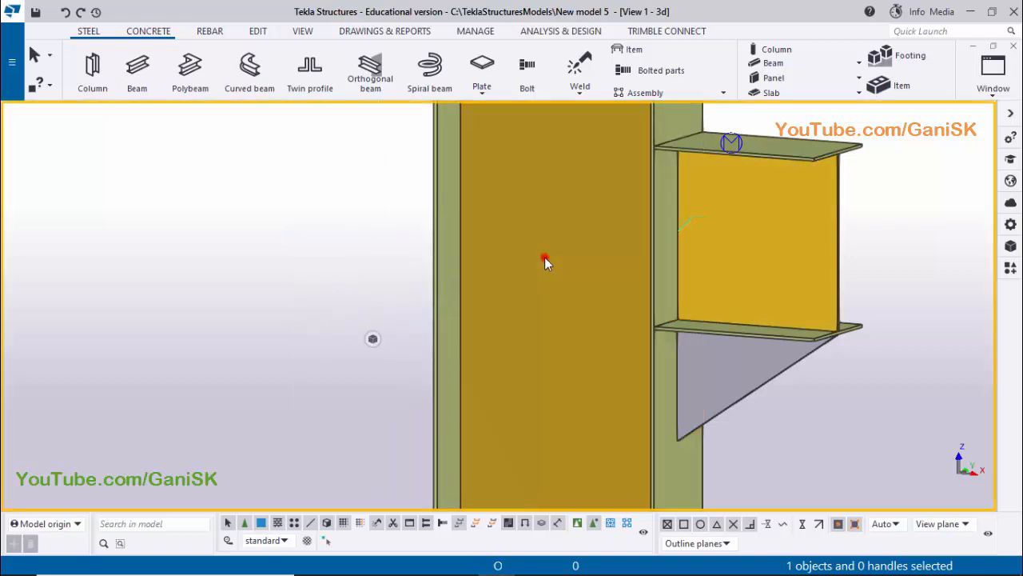
Inquire the column's assembly properties again and check which bracket parts belong to the welded assembly
right_click(544, 258)
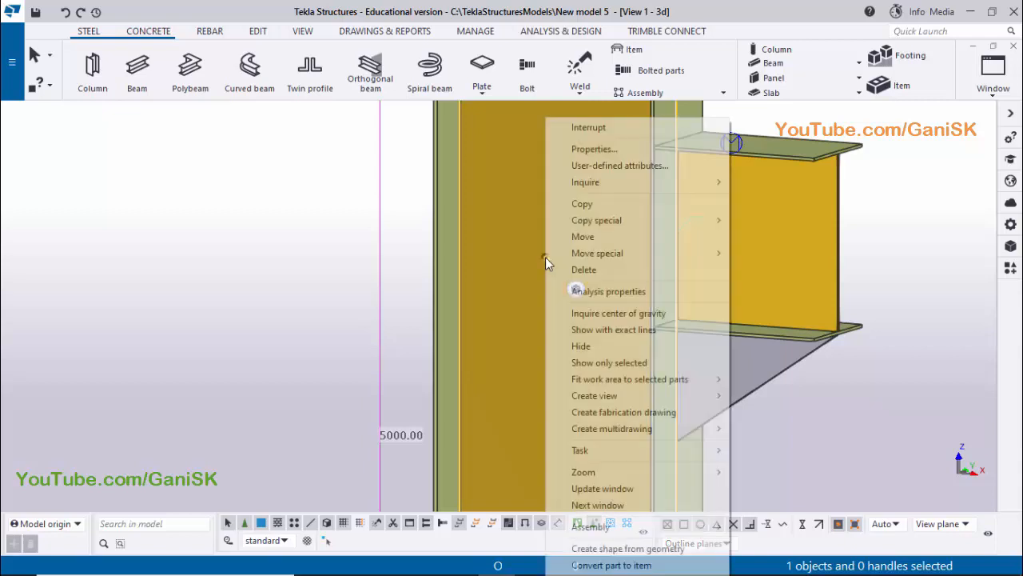
click(615, 181)
click(759, 198)
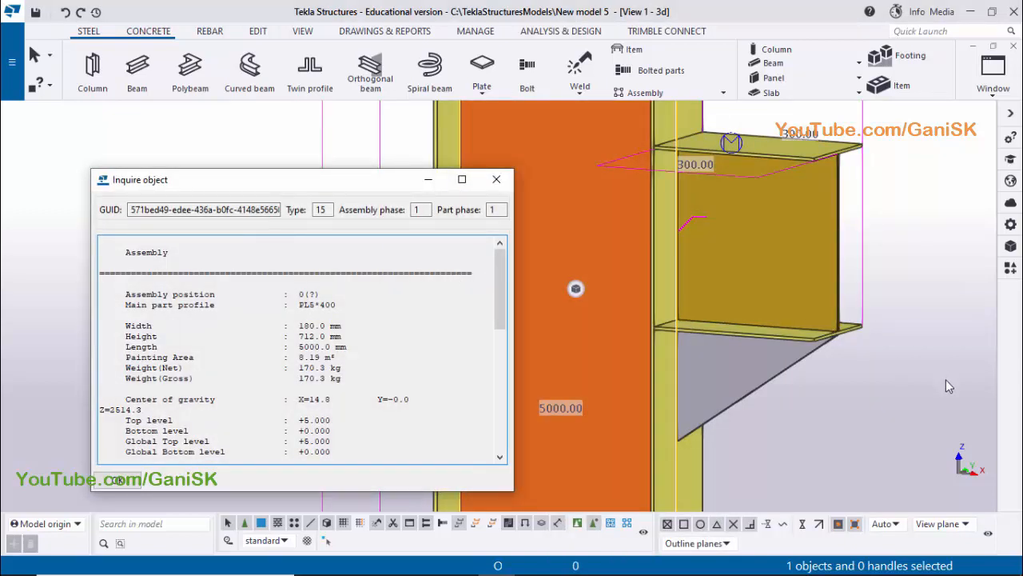
scroll(895, 413, down, 2)
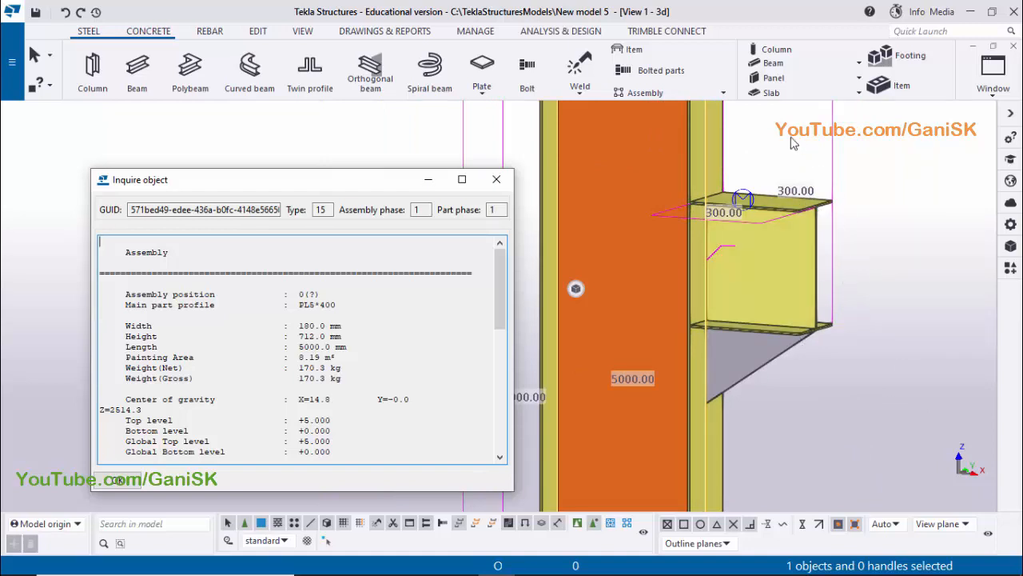
scroll(291, 330, down, 8)
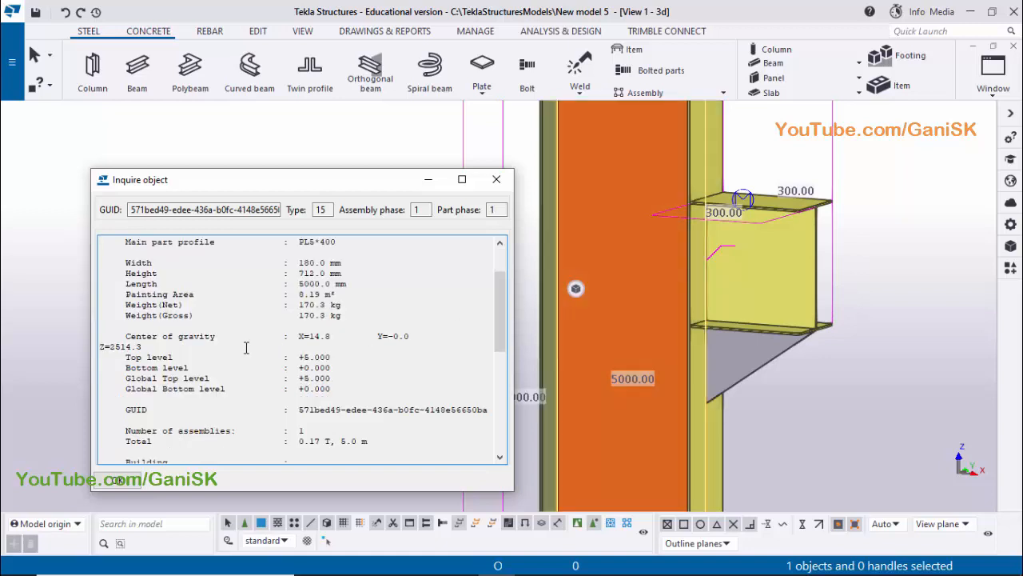
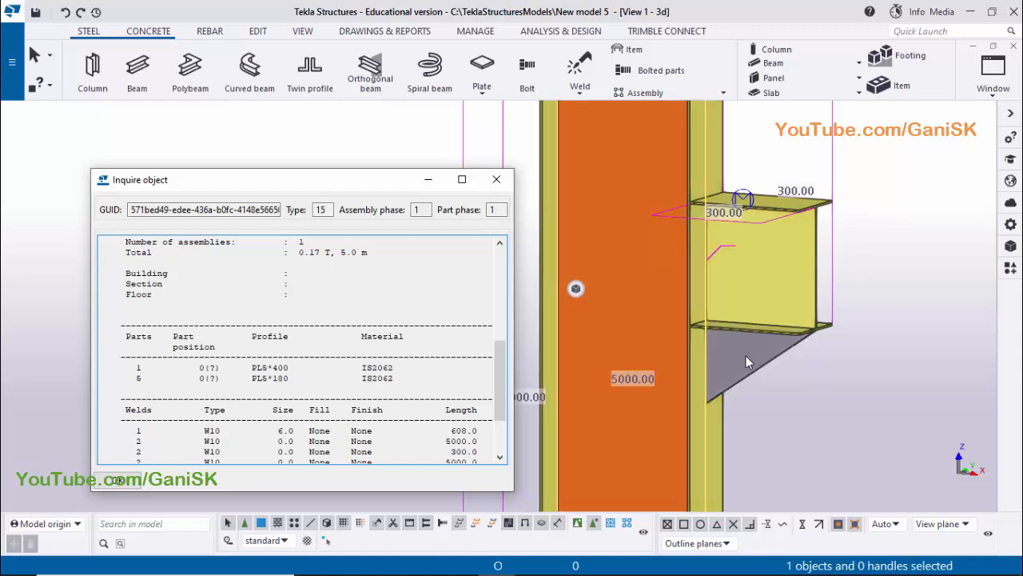
Close the assembly report and examine the bracket's web plate weld and the triangular stiffener below it
click(496, 179)
click(373, 290)
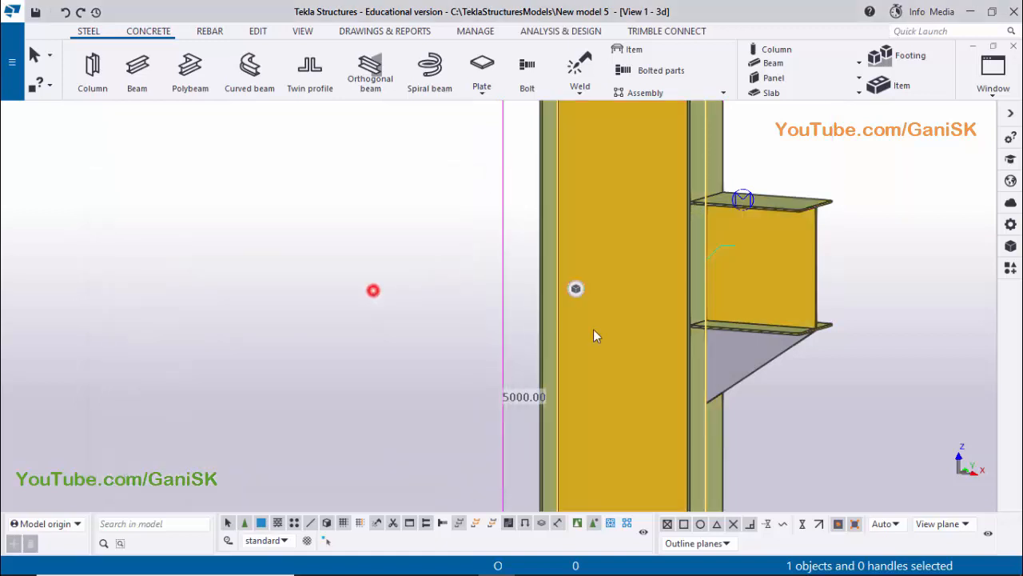
scroll(740, 355, up, 1)
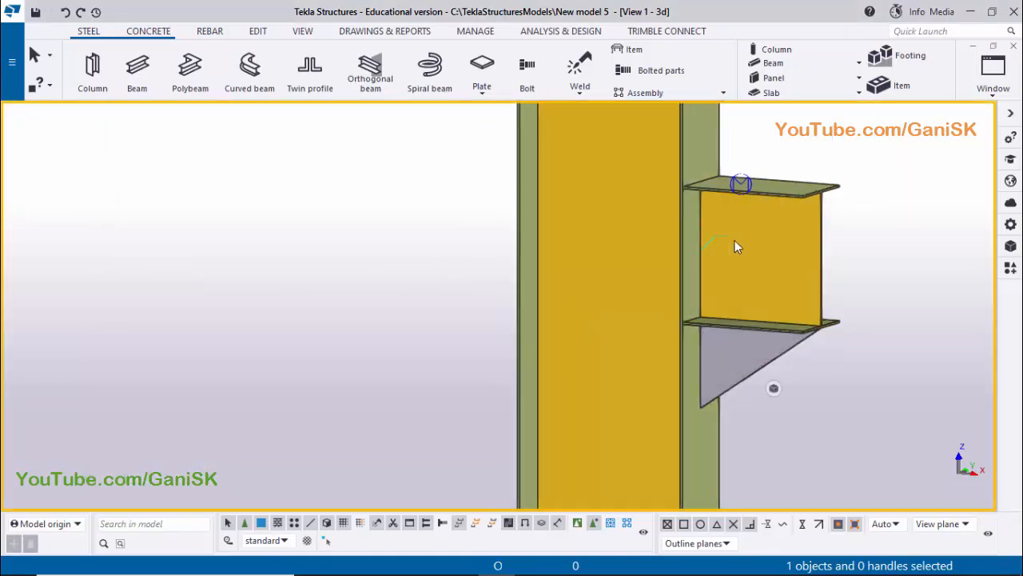
scroll(710, 250, up, 3)
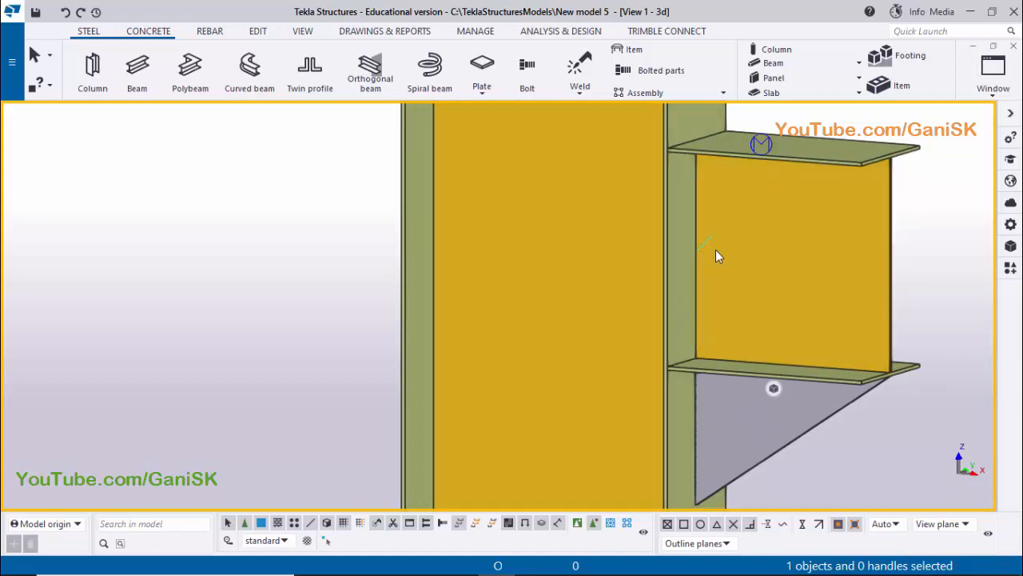
scroll(710, 258, down, 2)
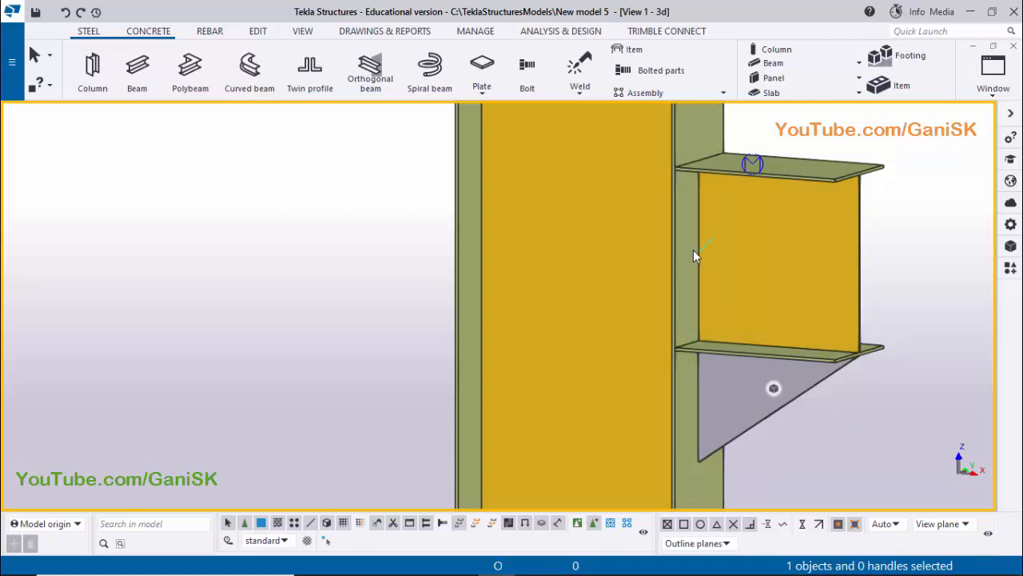
scroll(699, 254, up, 1)
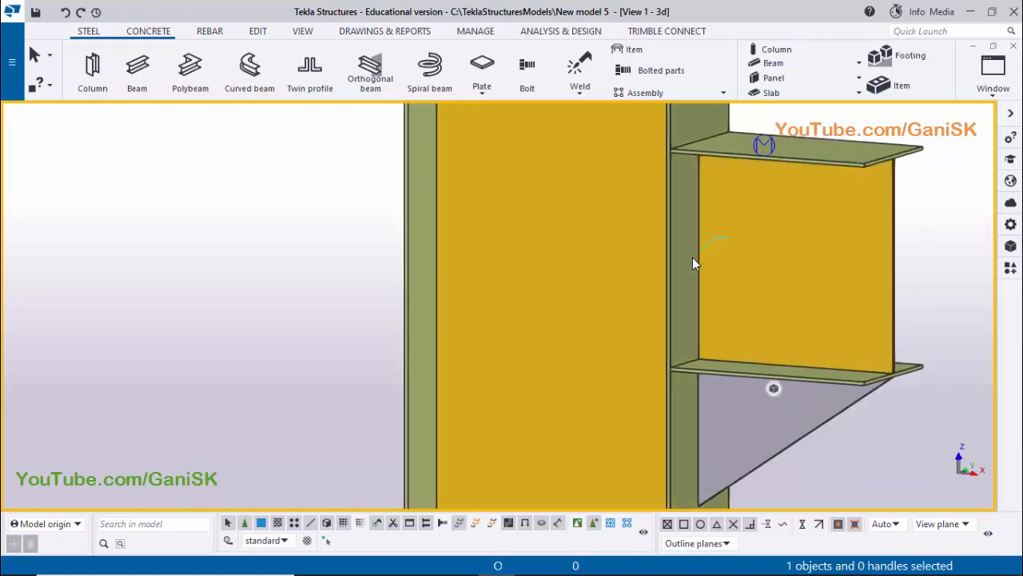
scroll(719, 259, down, 2)
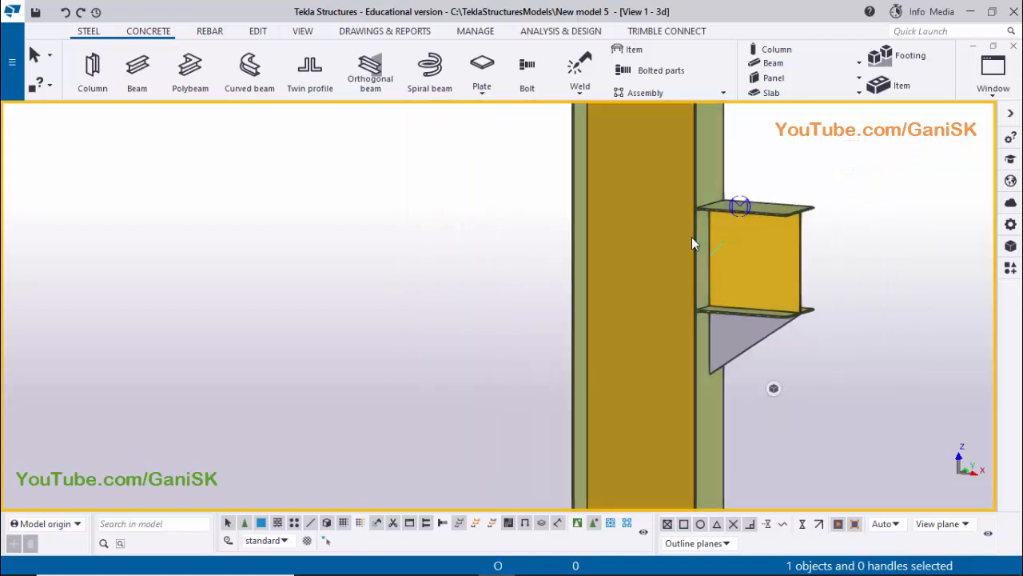
middle_drag(689, 269, 651, 285)
scroll(659, 265, up, 3)
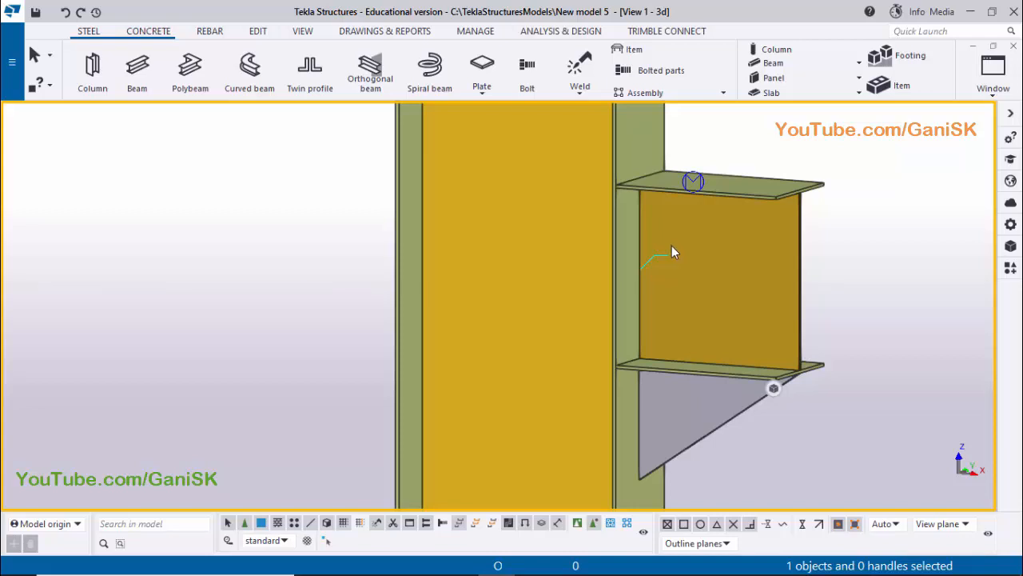
scroll(671, 248, down, 4)
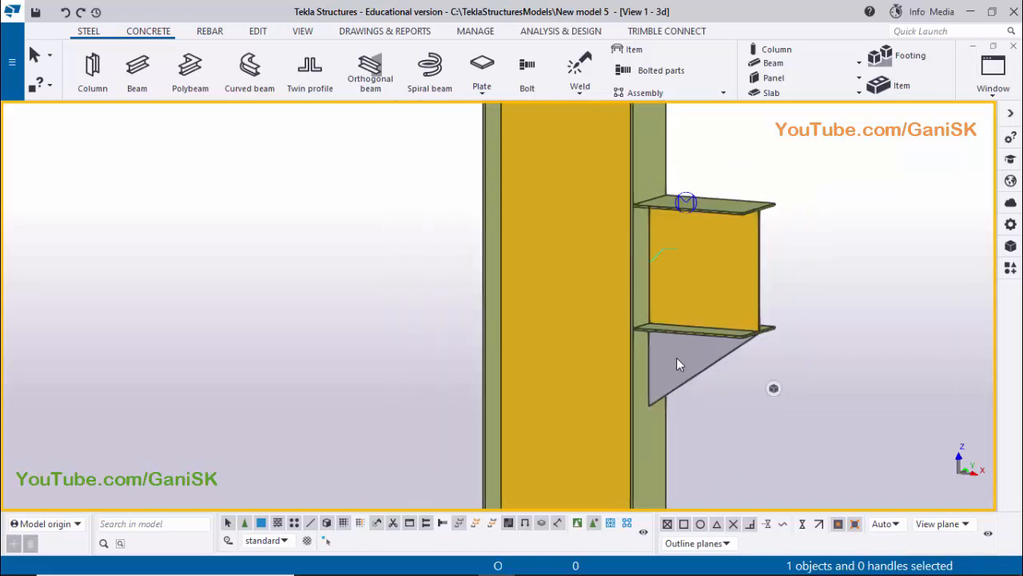
scroll(672, 376, up, 3)
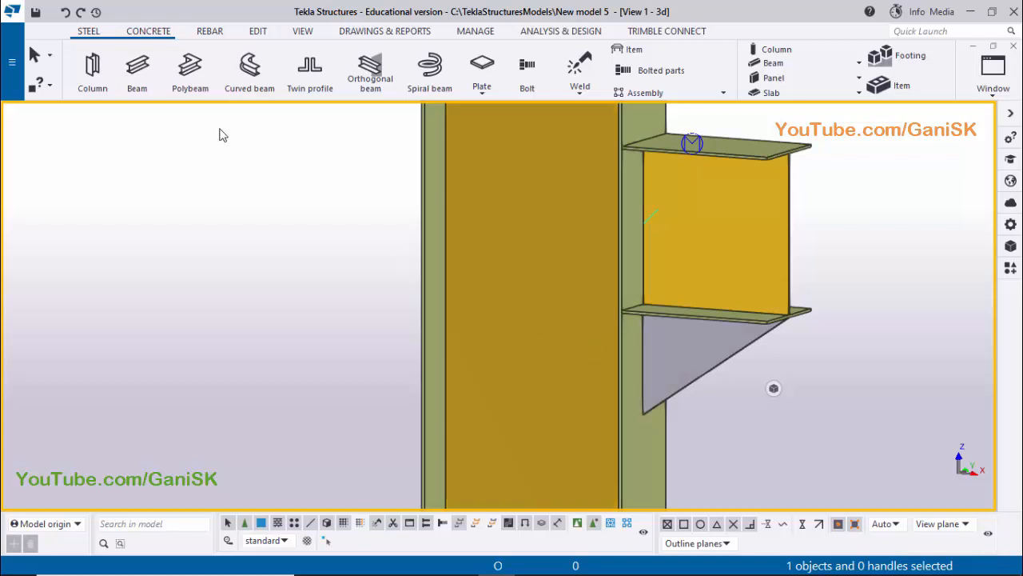
Weld the triangular stiffener below the bracket to the adjoining column flange and redraw the view
click(579, 67)
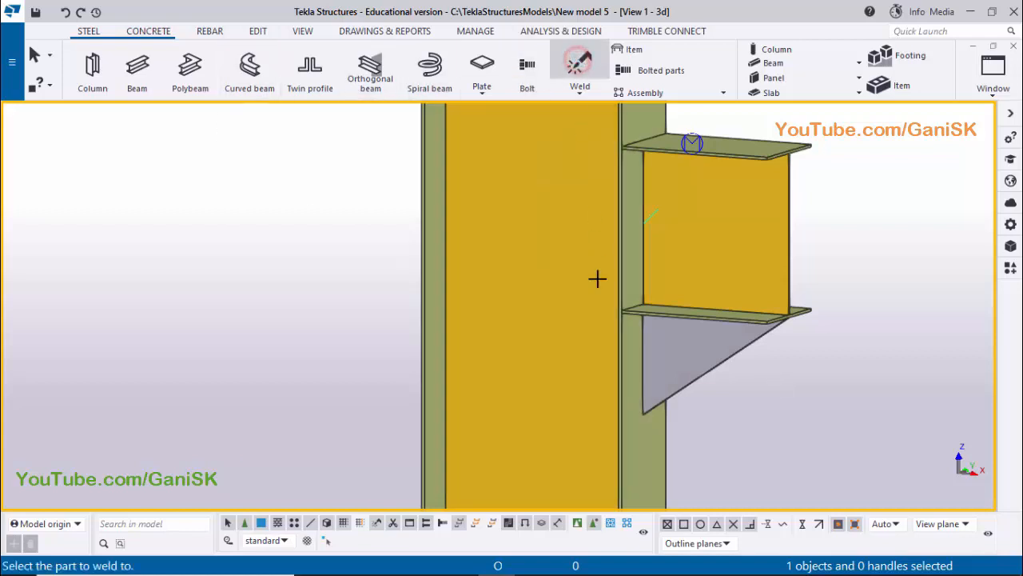
scroll(628, 414, up, 1)
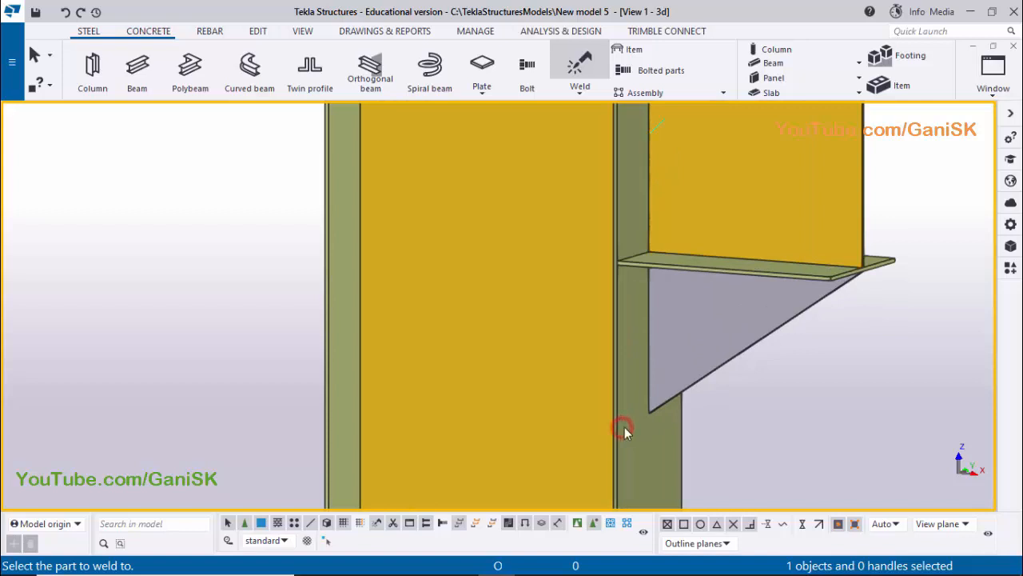
click(688, 385)
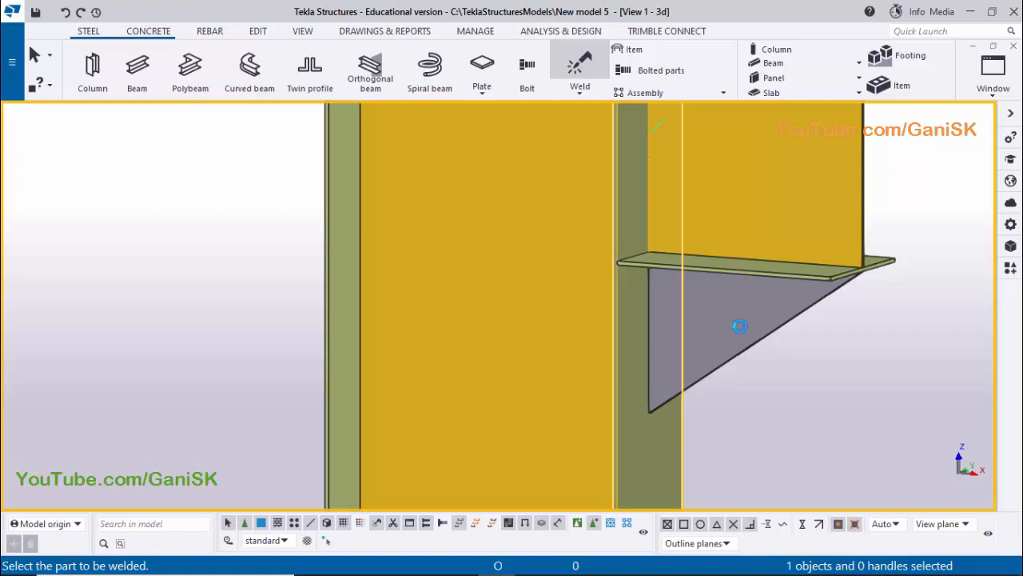
click(739, 326)
scroll(736, 325, down, 2)
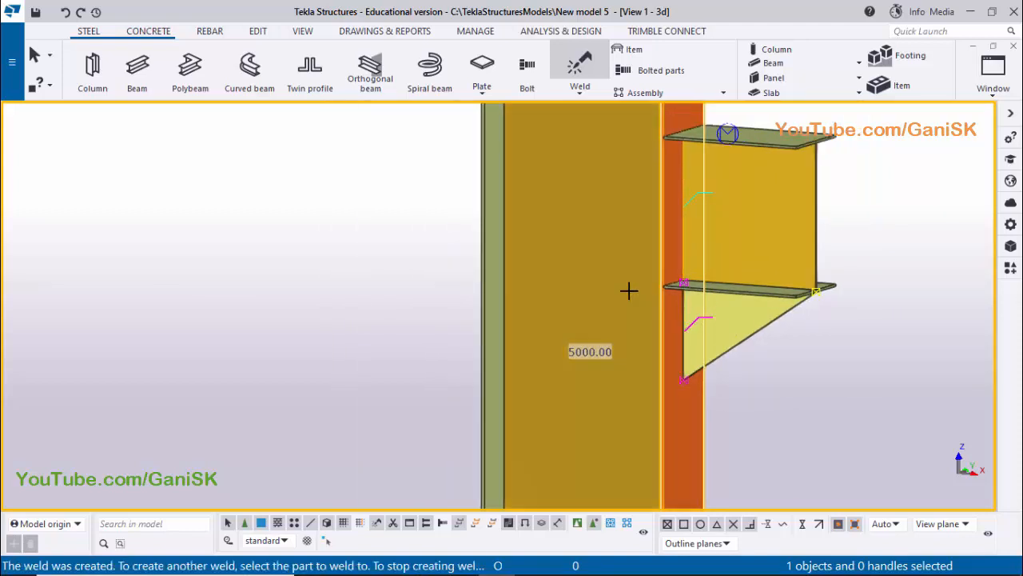
right_click(350, 201)
click(364, 214)
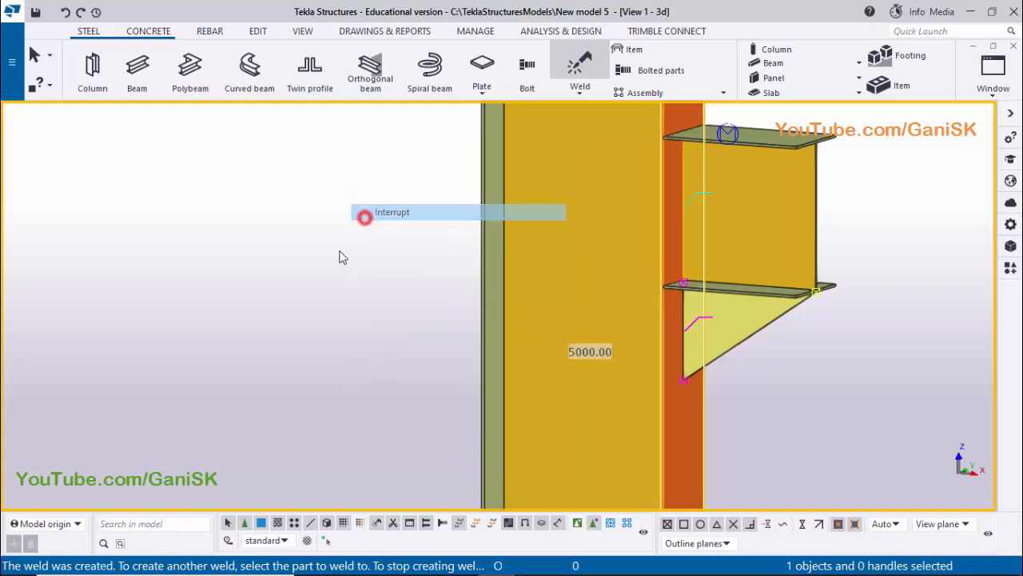
right_click(285, 228)
click(328, 312)
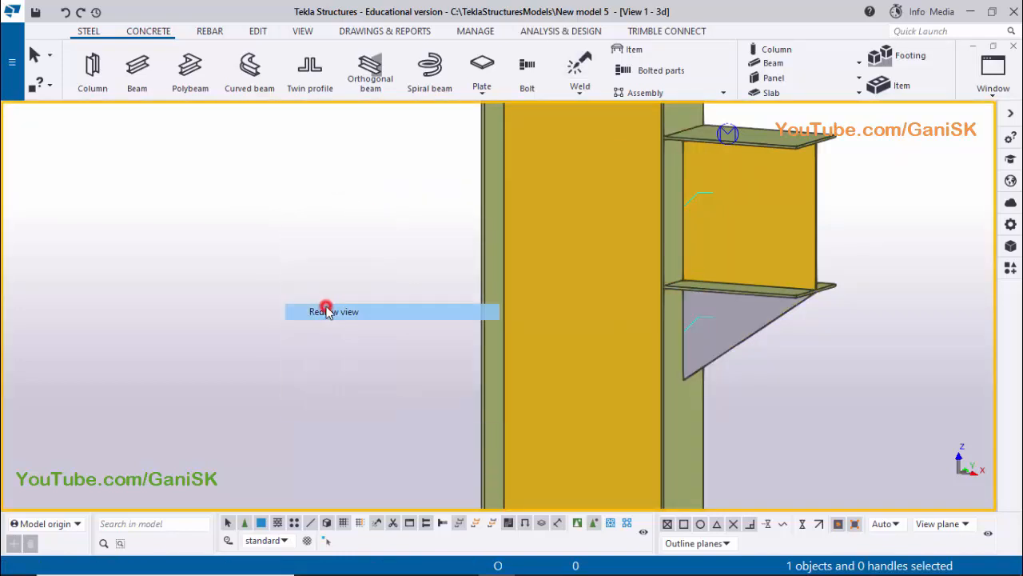
Inquire the column's assembly properties, check its parts and welds sections and the highlighted bracket parts, and close the report
scroll(355, 304, down, 1)
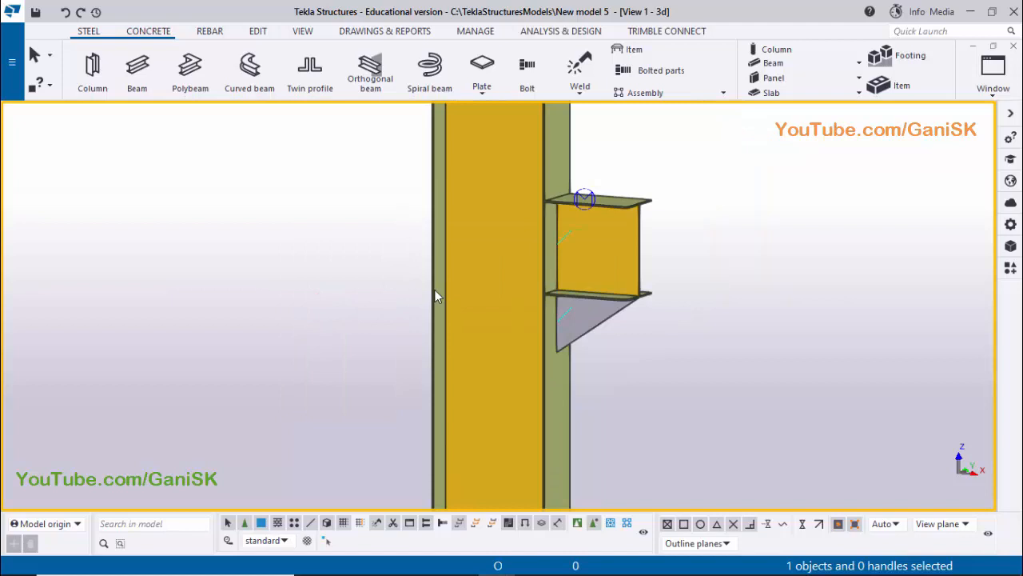
right_click(480, 267)
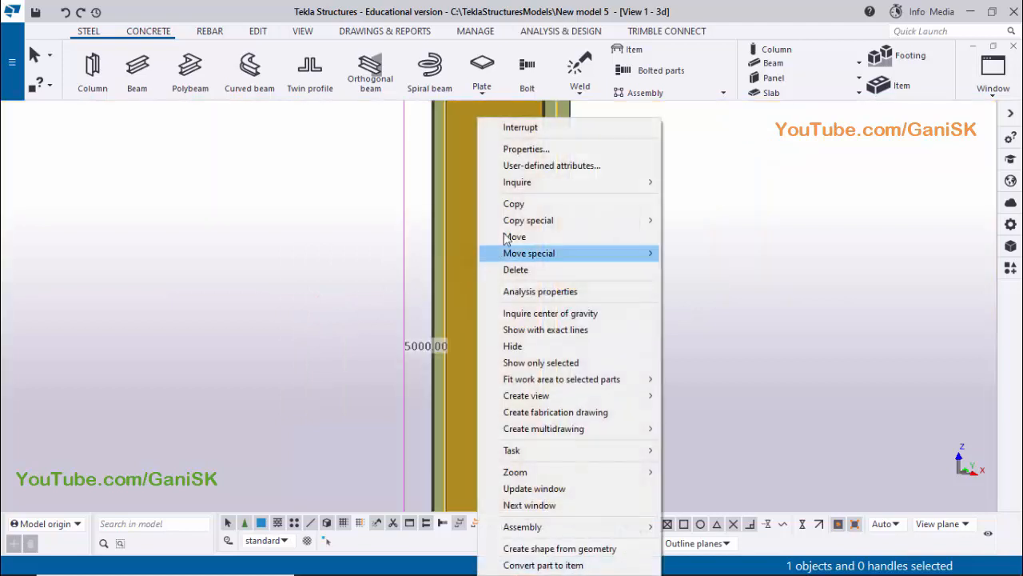
click(560, 187)
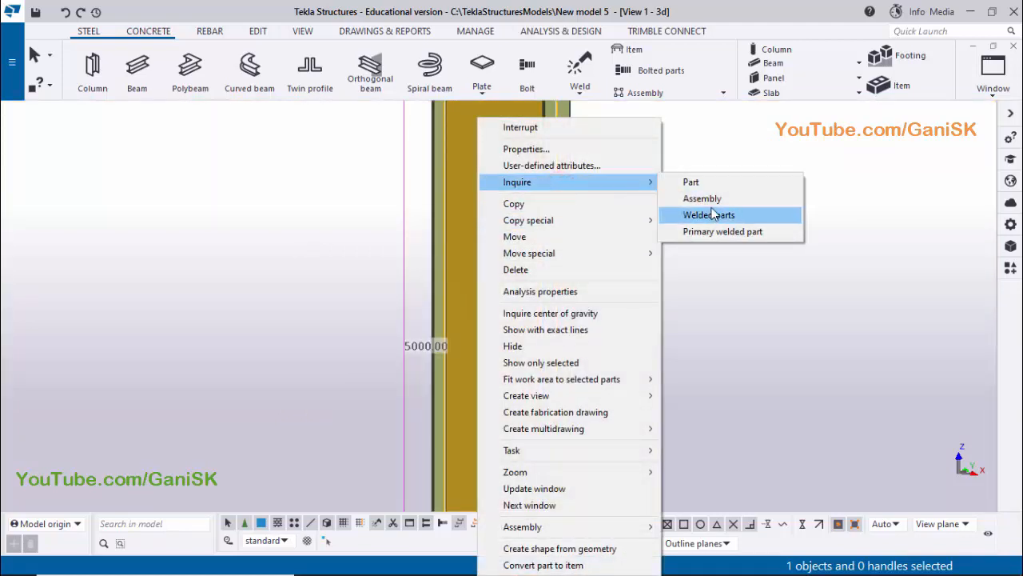
click(705, 198)
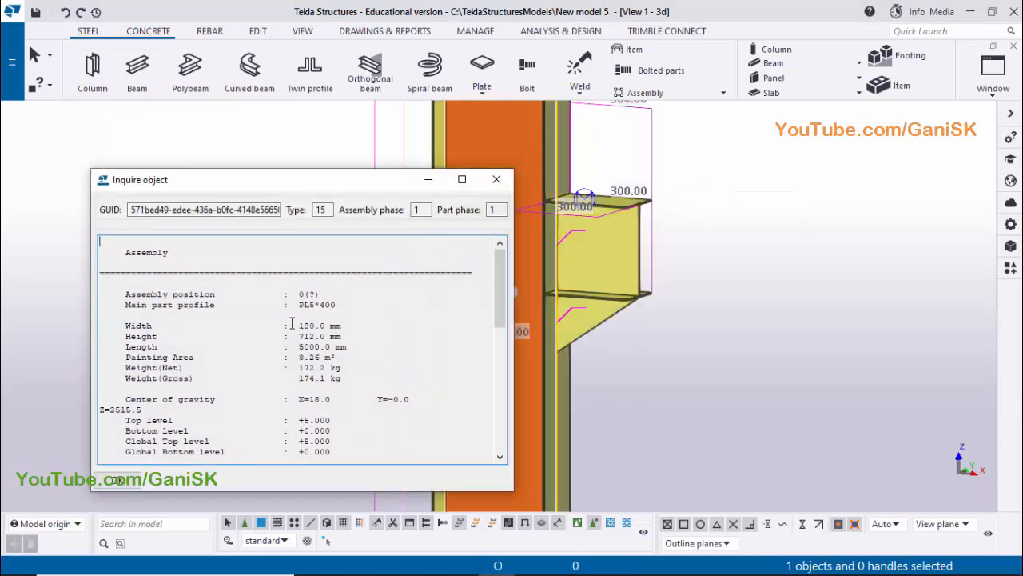
scroll(292, 323, down, 9)
middle_click(915, 399)
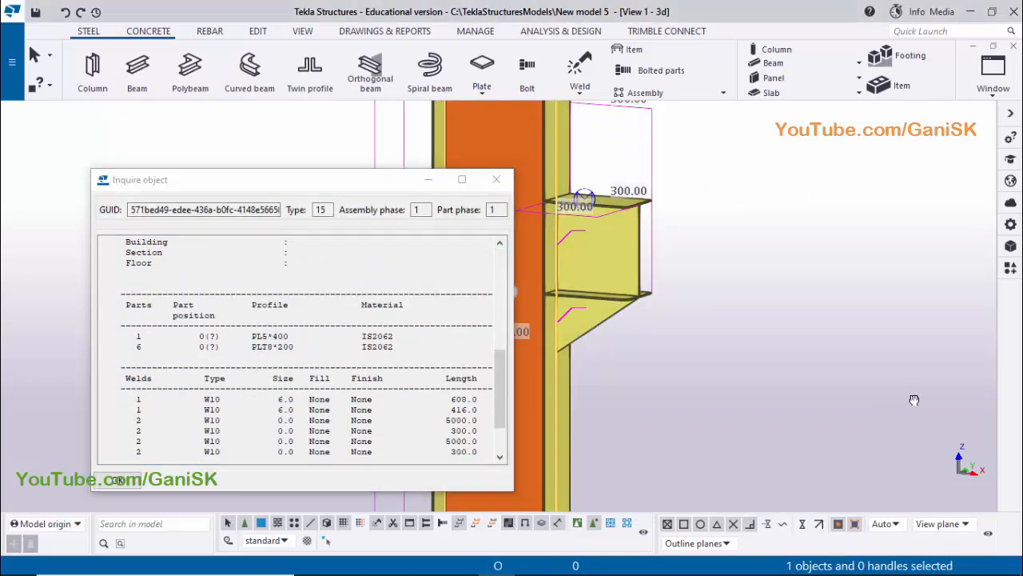
middle_drag(763, 421, 915, 400)
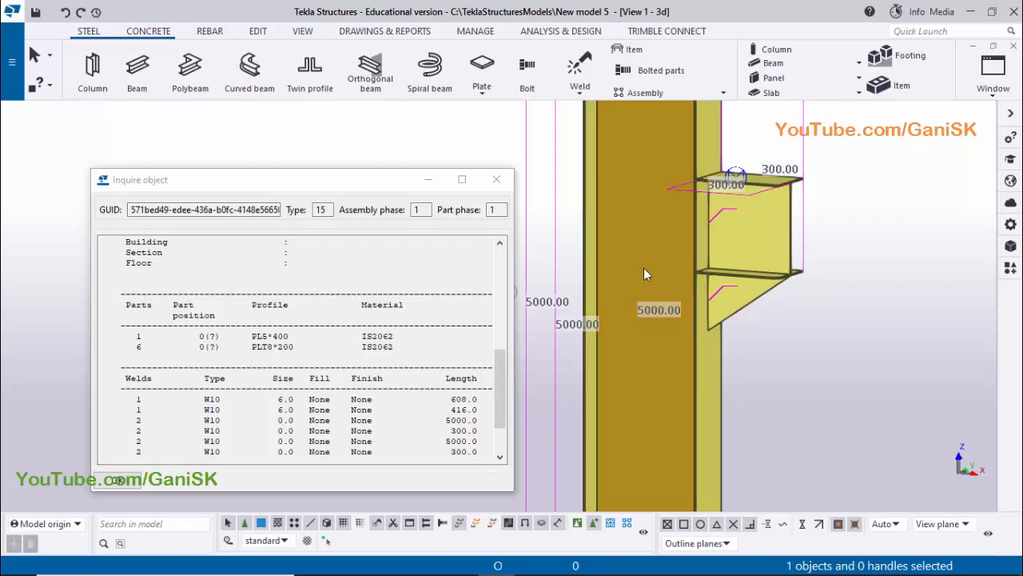
click(494, 179)
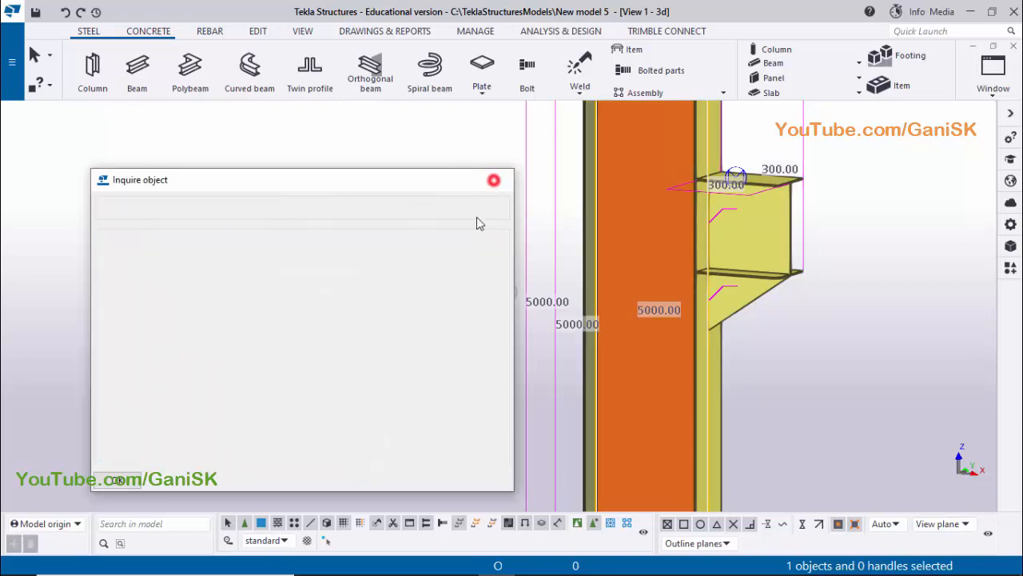
click(402, 268)
Clear the selection and redraw the 3D view of the column and its bracket
scroll(619, 352, down, 2)
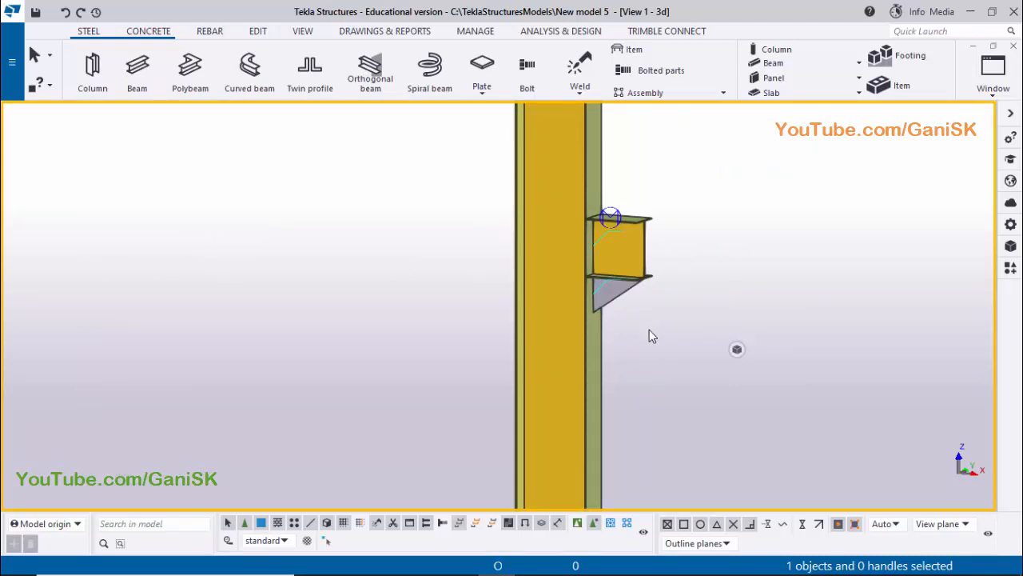
scroll(649, 327, down, 3)
click(738, 252)
right_click(707, 198)
click(754, 285)
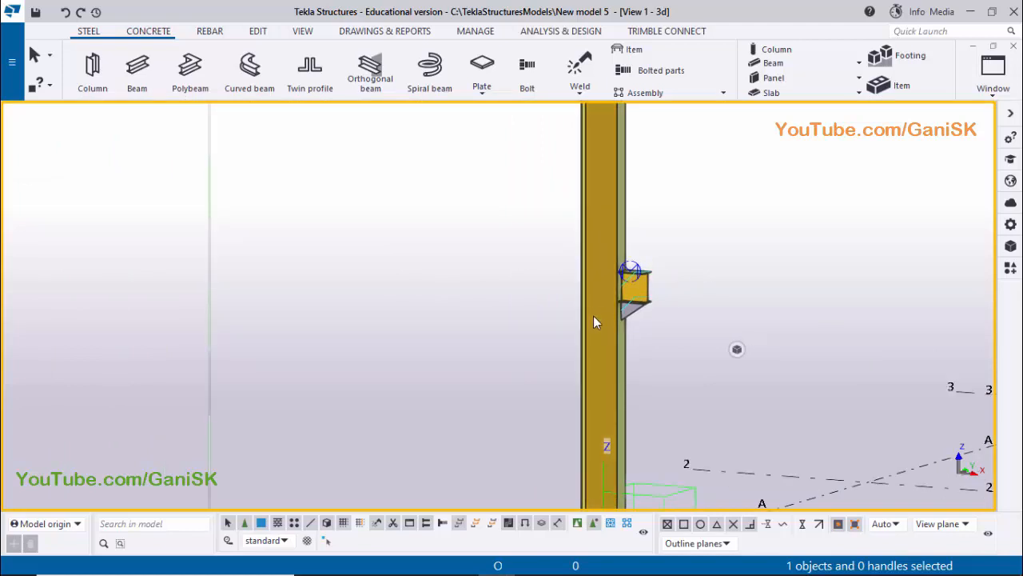
Copy the whole column with its bracket and welds 6000 mm along grid line A, from grid intersection A-1 to A-2
scroll(596, 317, down, 2)
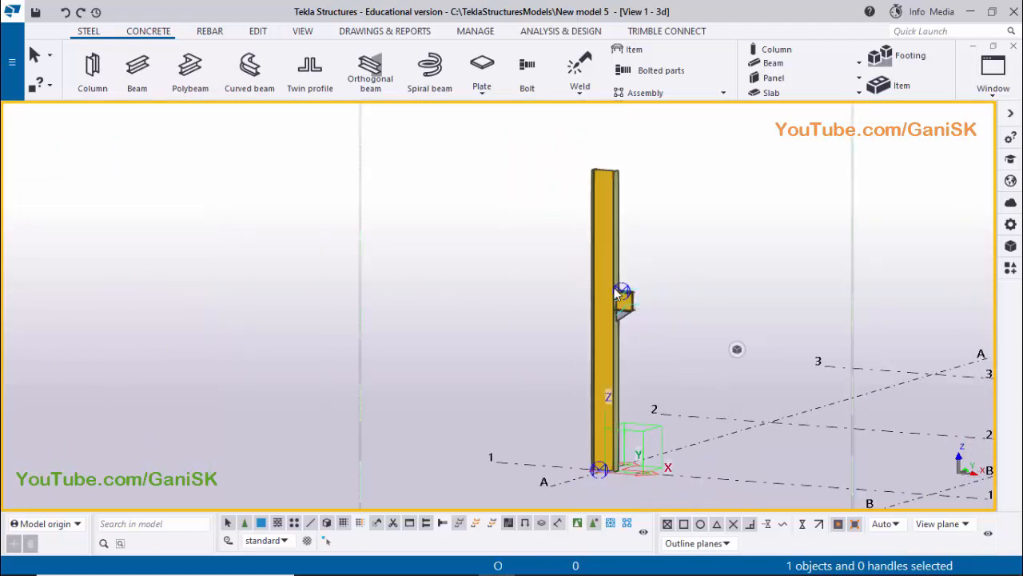
scroll(592, 292, up, 3)
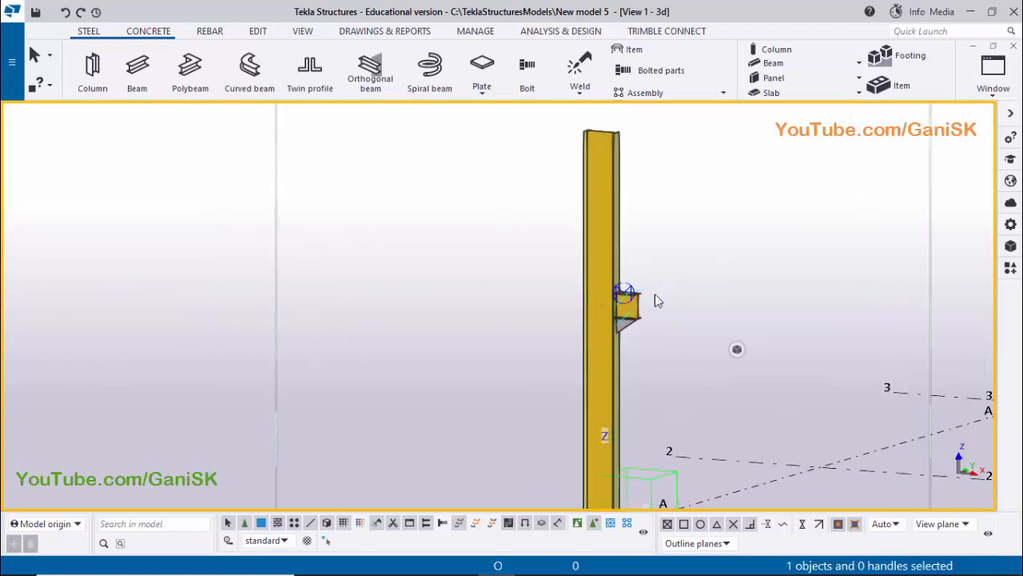
scroll(595, 296, down, 2)
drag(596, 294, 552, 232)
right_click(564, 232)
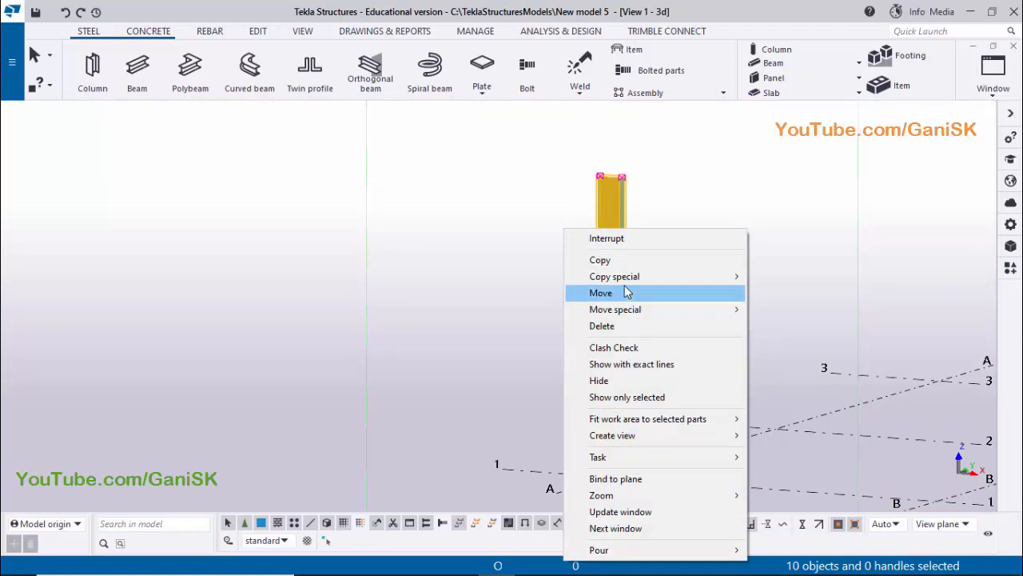
click(622, 260)
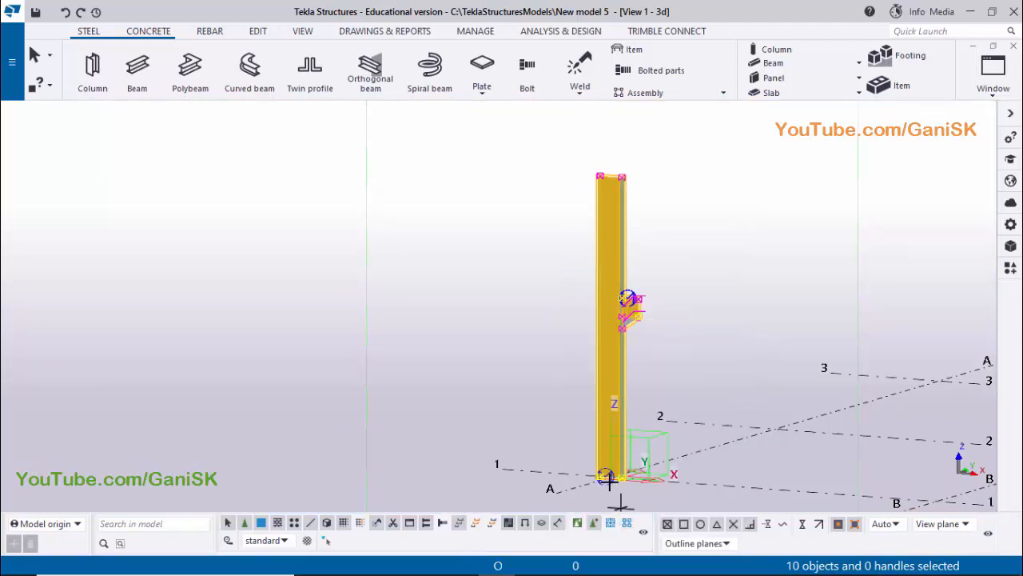
scroll(604, 470, up, 5)
scroll(599, 462, up, 1)
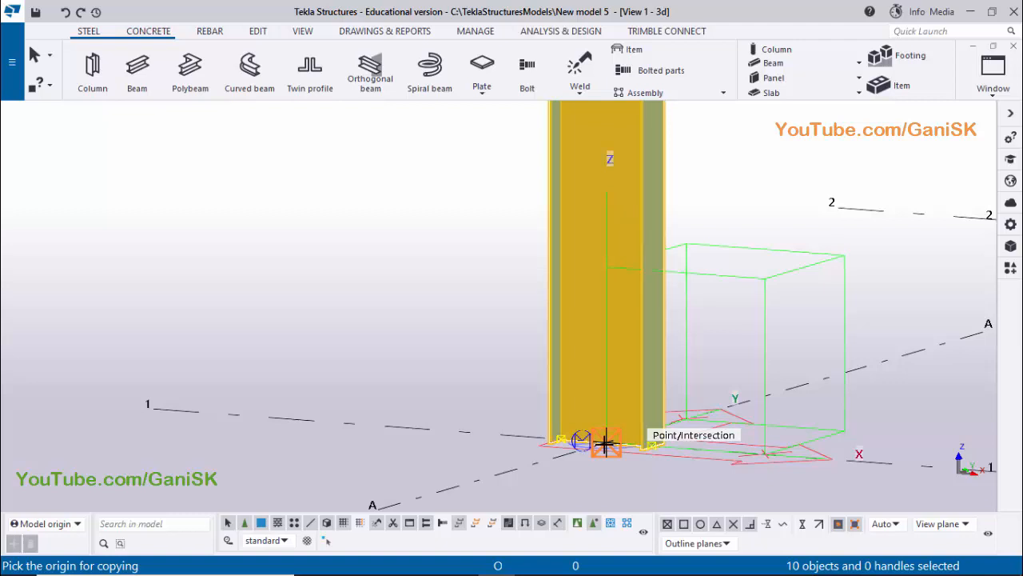
click(602, 446)
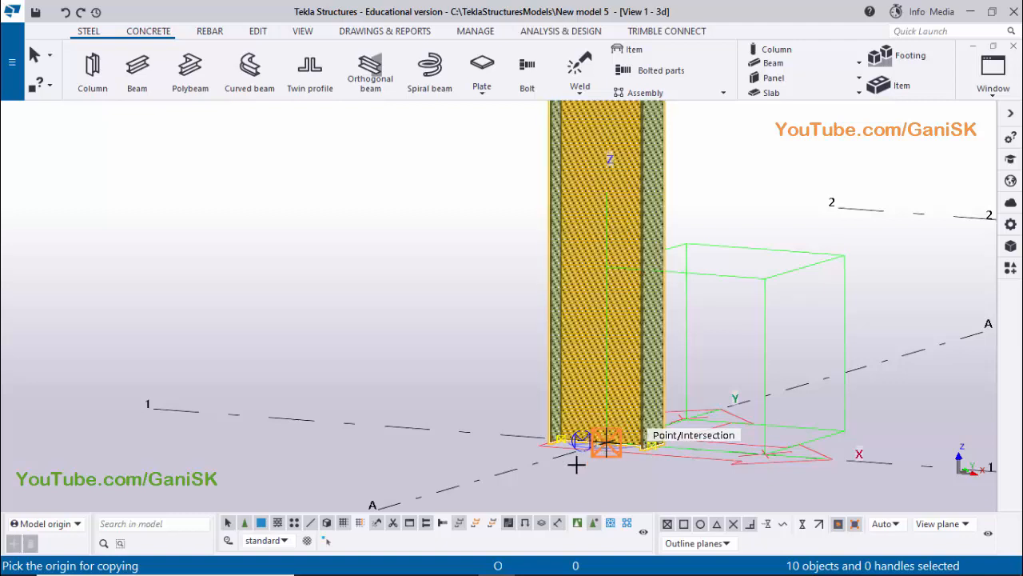
scroll(582, 450, down, 5)
scroll(720, 420, up, 4)
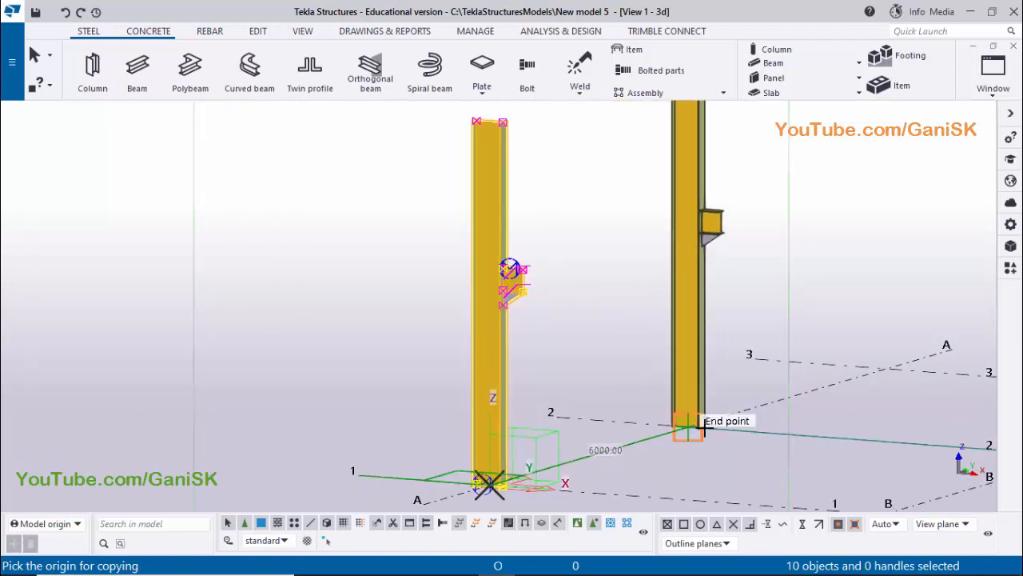
scroll(678, 425, up, 1)
click(675, 422)
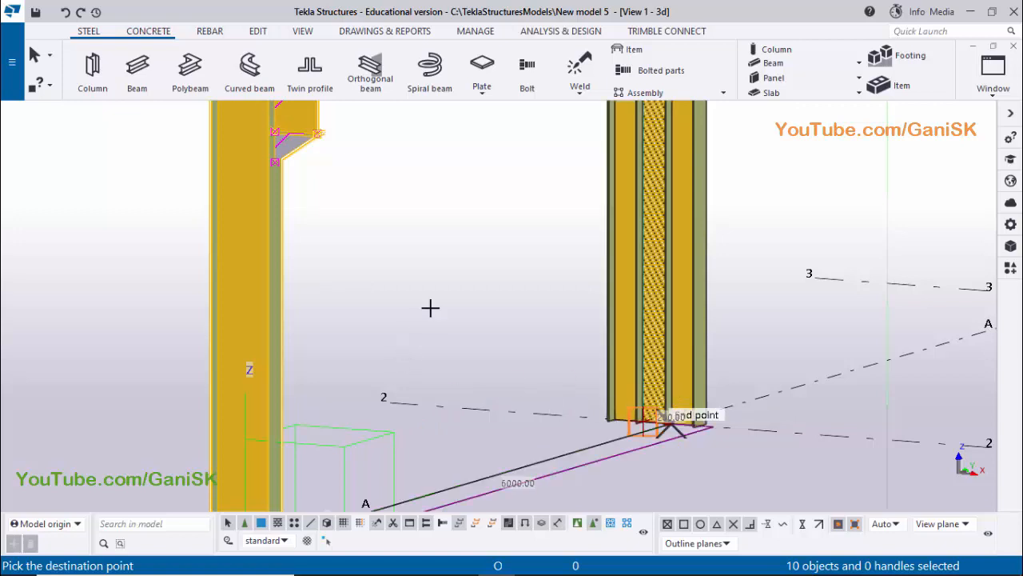
right_click(442, 277)
click(460, 284)
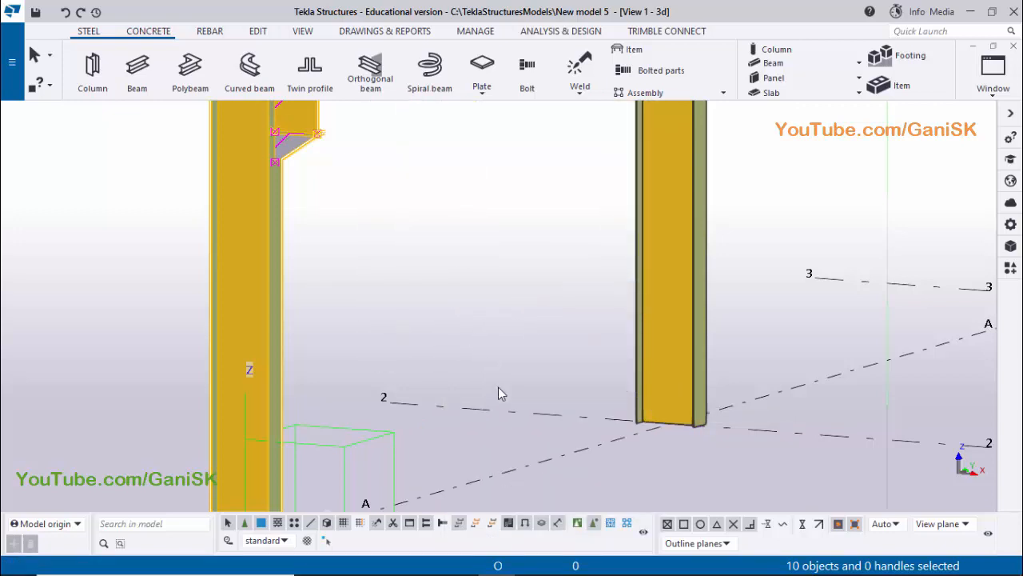
scroll(502, 389, down, 10)
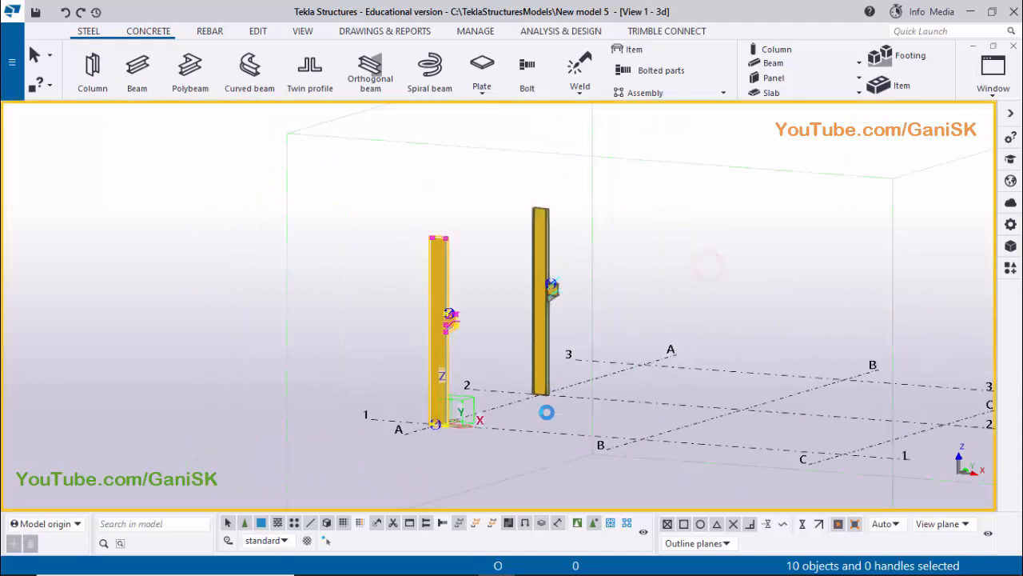
click(550, 407)
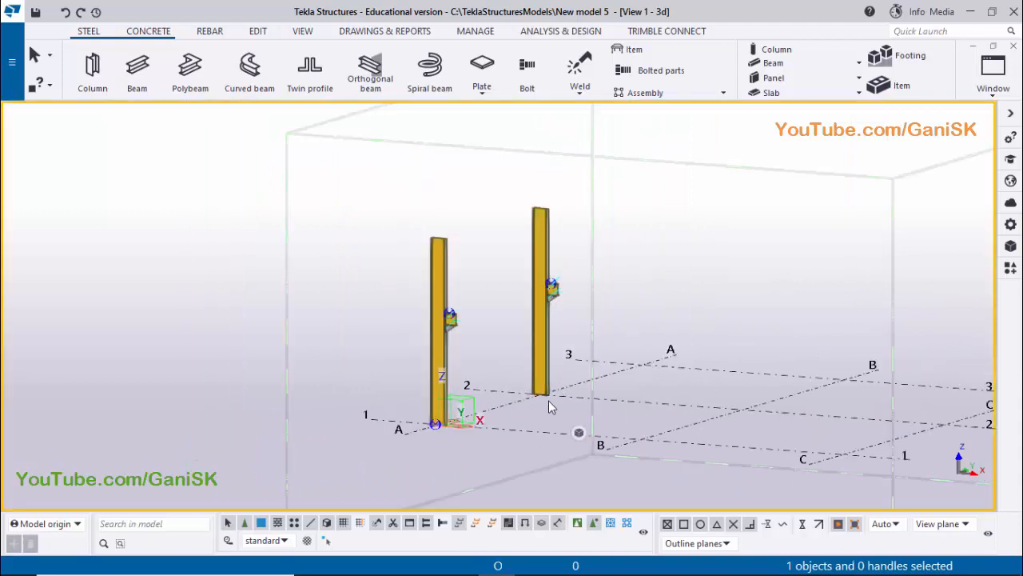
Enable component selection, inquire the column component at grid A-1, and close its report
click(577, 525)
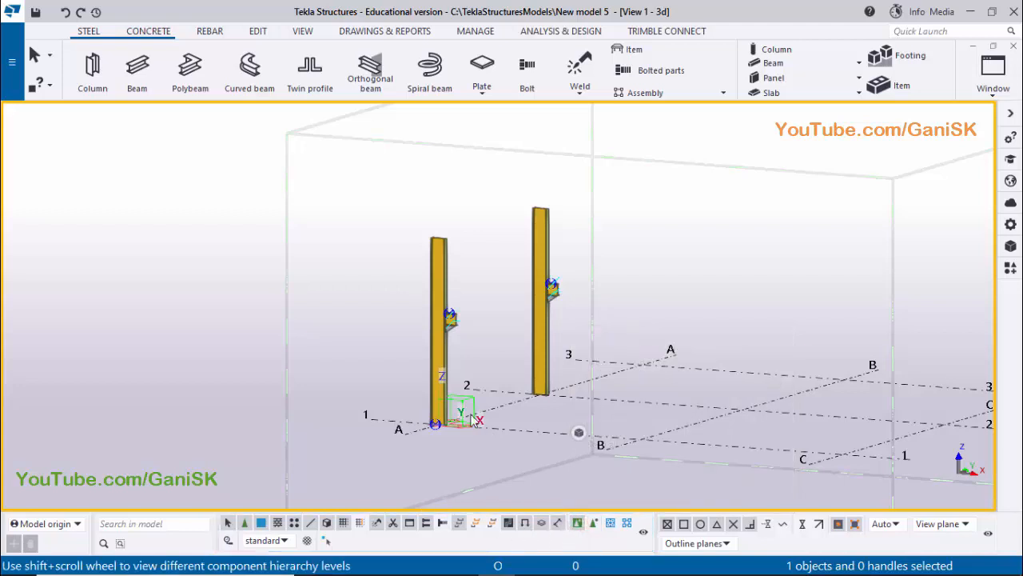
scroll(474, 421, up, 6)
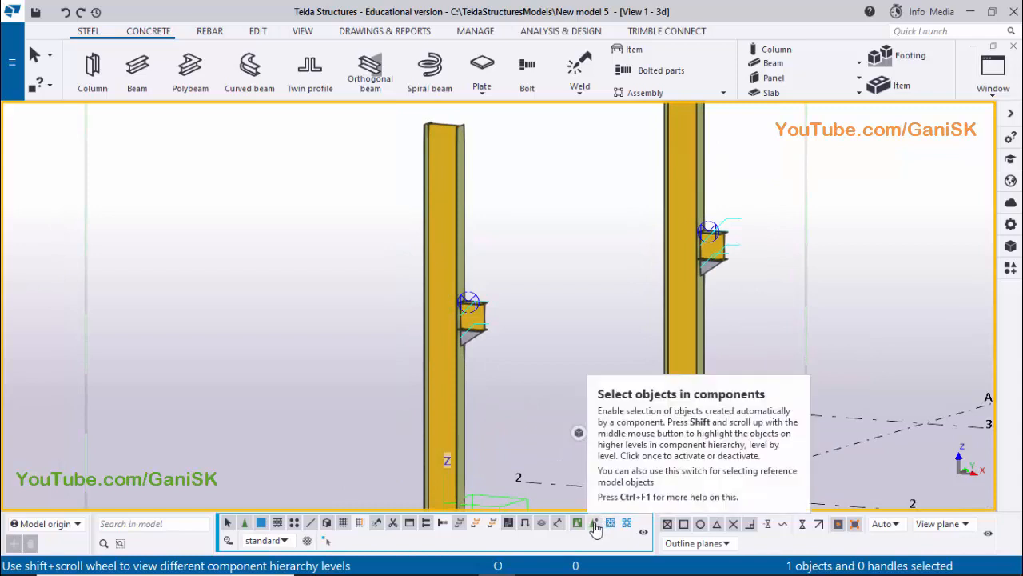
click(550, 279)
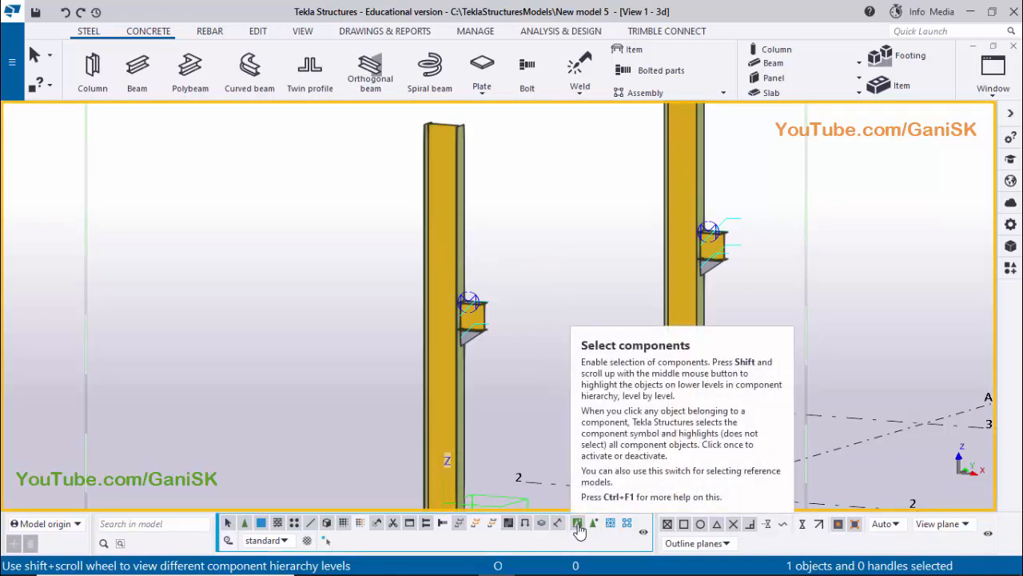
click(438, 231)
right_click(438, 231)
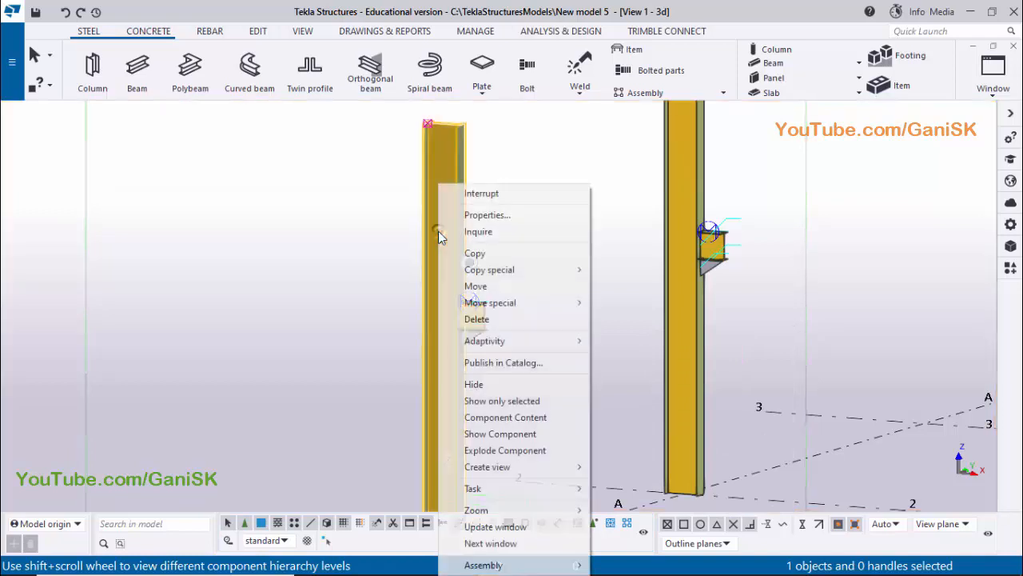
click(509, 232)
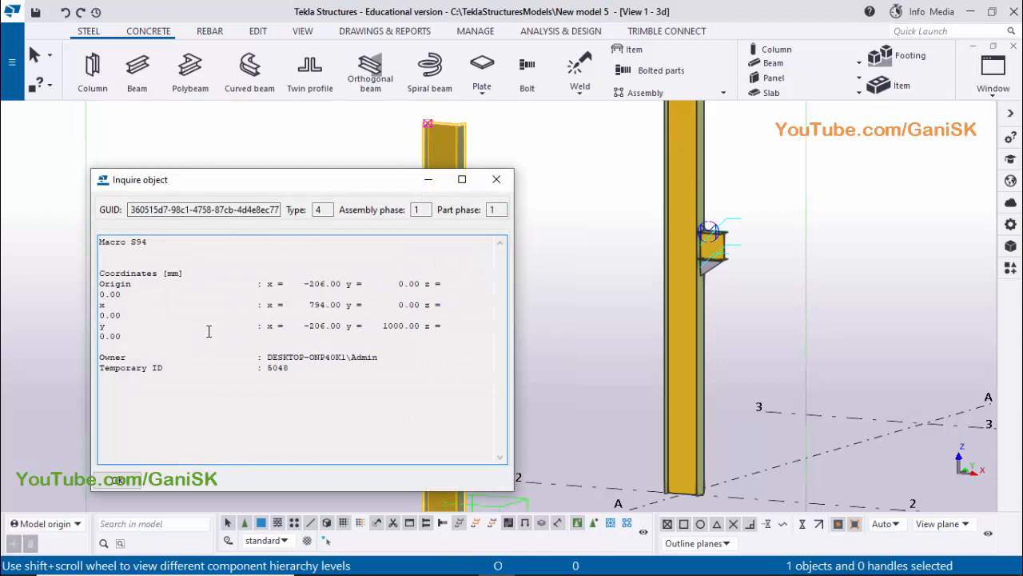
click(496, 179)
click(560, 262)
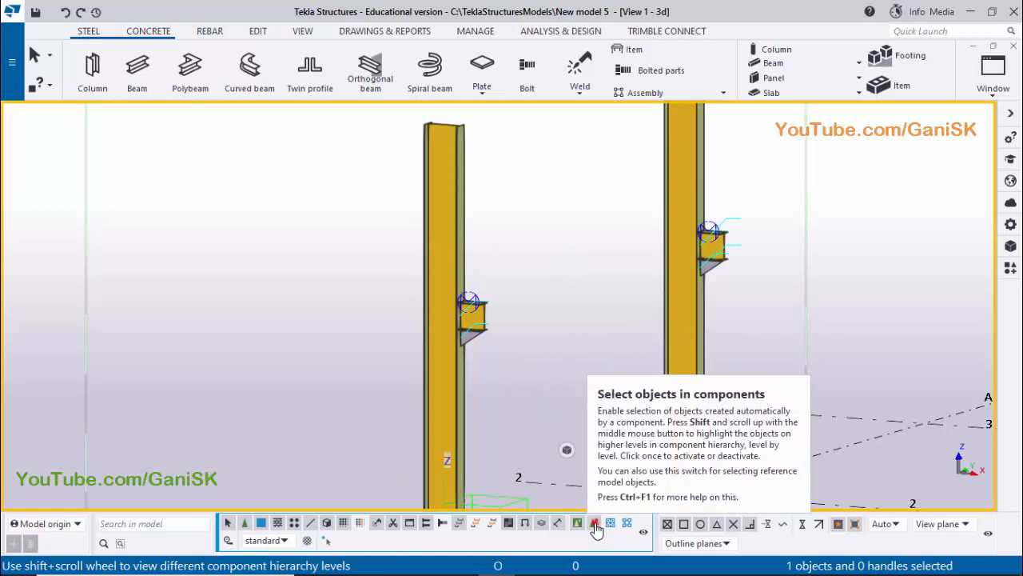
Enable selection of objects in components, inquire the A-1 column's assembly, examine the highlighted column and bracket parts, and close the report
click(595, 526)
click(440, 264)
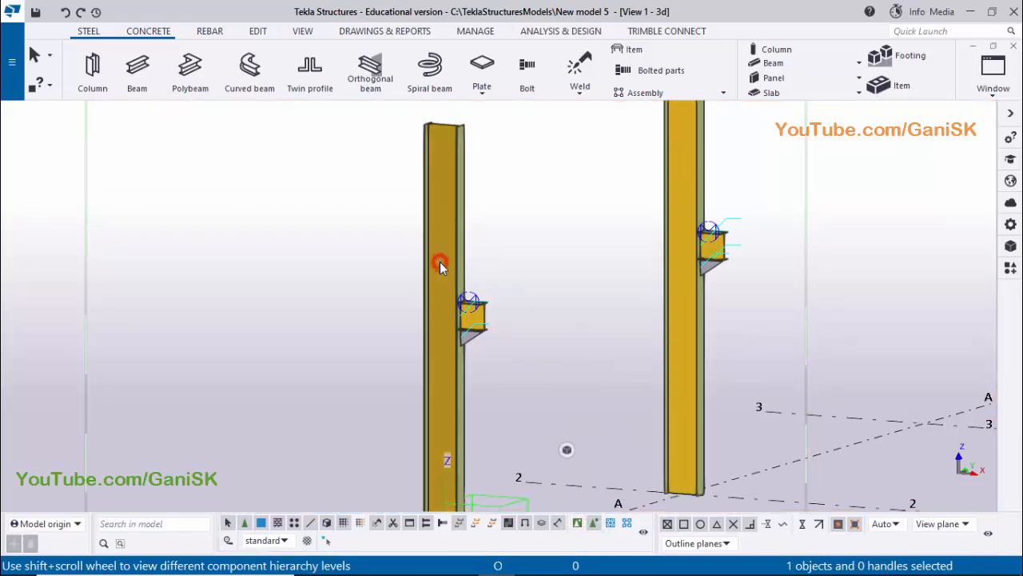
right_click(440, 263)
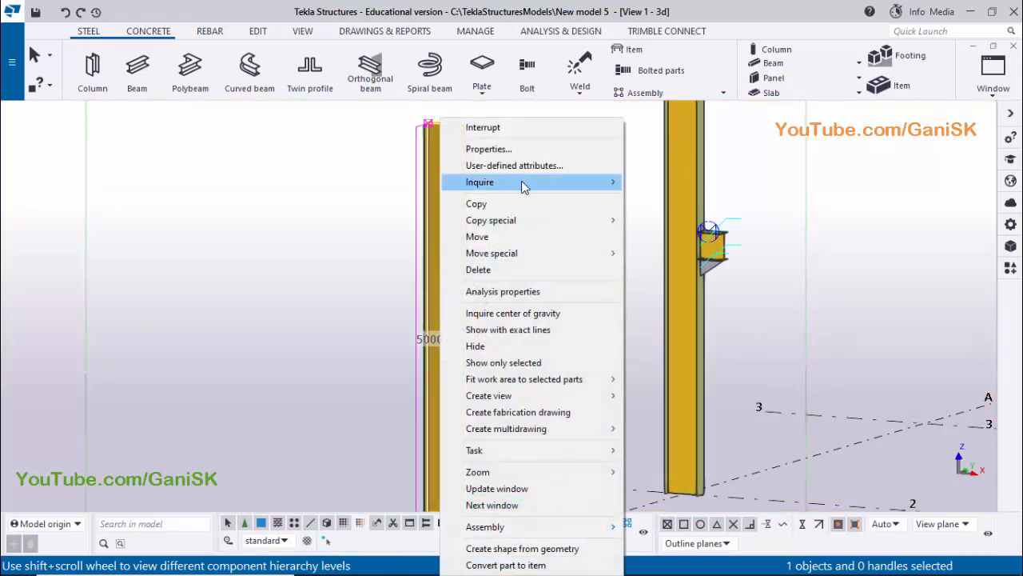
mouse_move(523, 184)
click(649, 199)
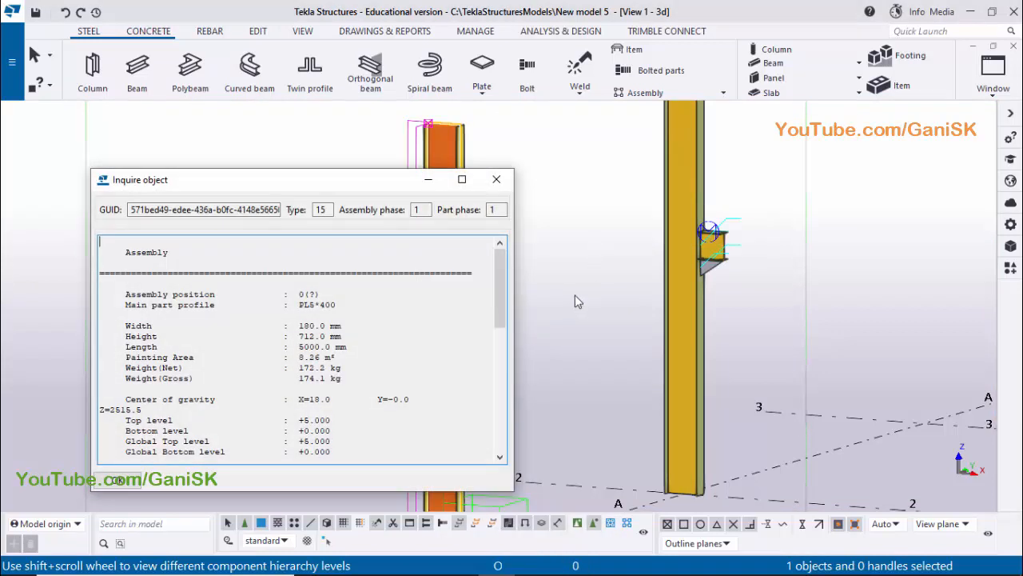
middle_drag(578, 295, 835, 262)
scroll(785, 328, up, 1)
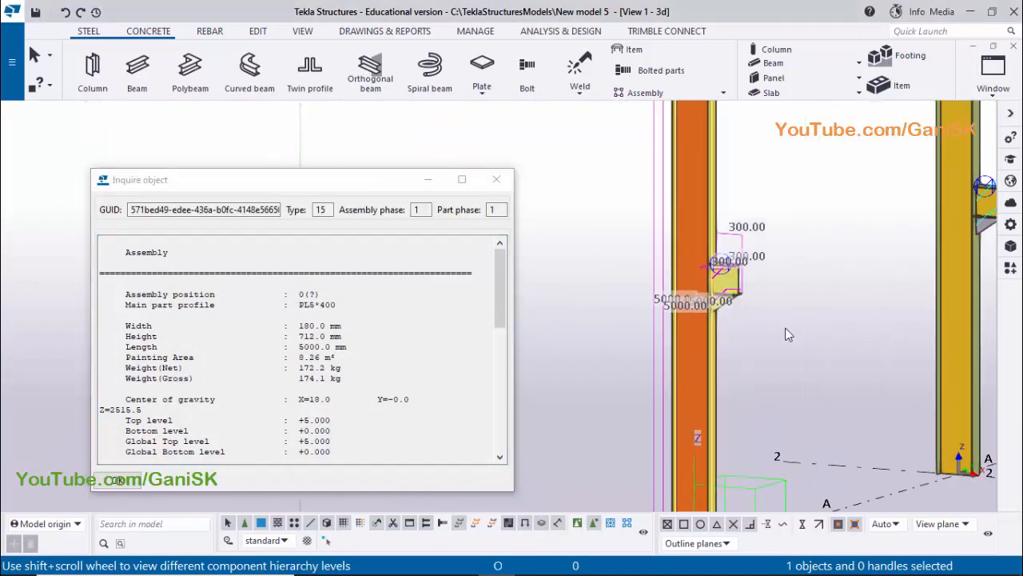
scroll(786, 328, up, 3)
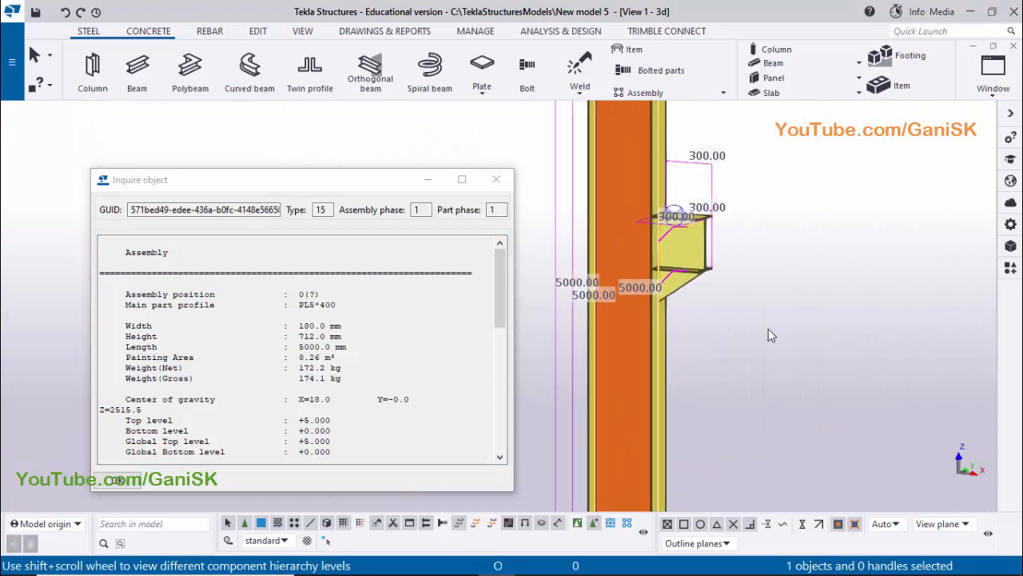
scroll(769, 329, down, 2)
click(497, 179)
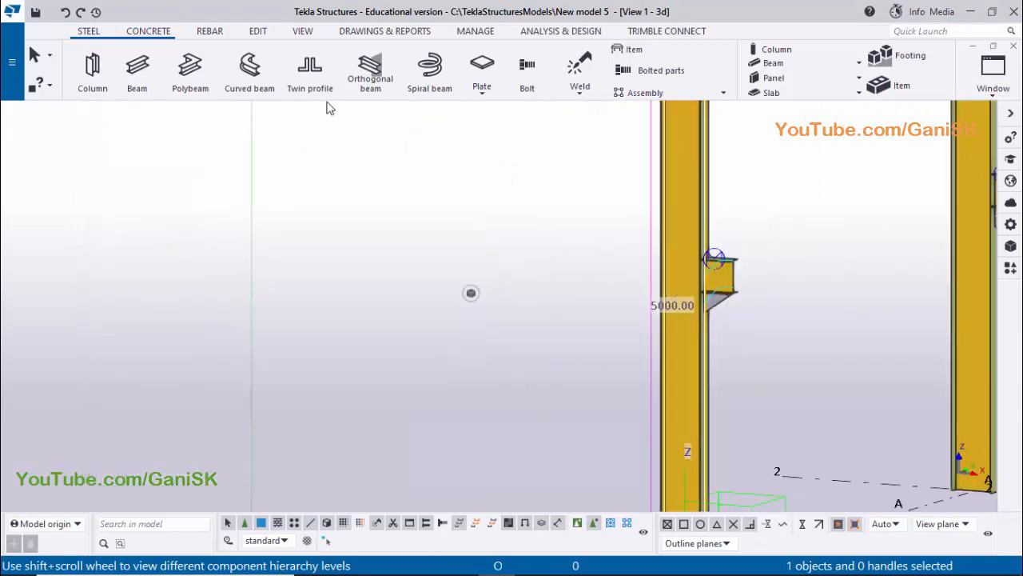
Clear the column selection and redraw the 3D view showing both columns
scroll(696, 270, up, 2)
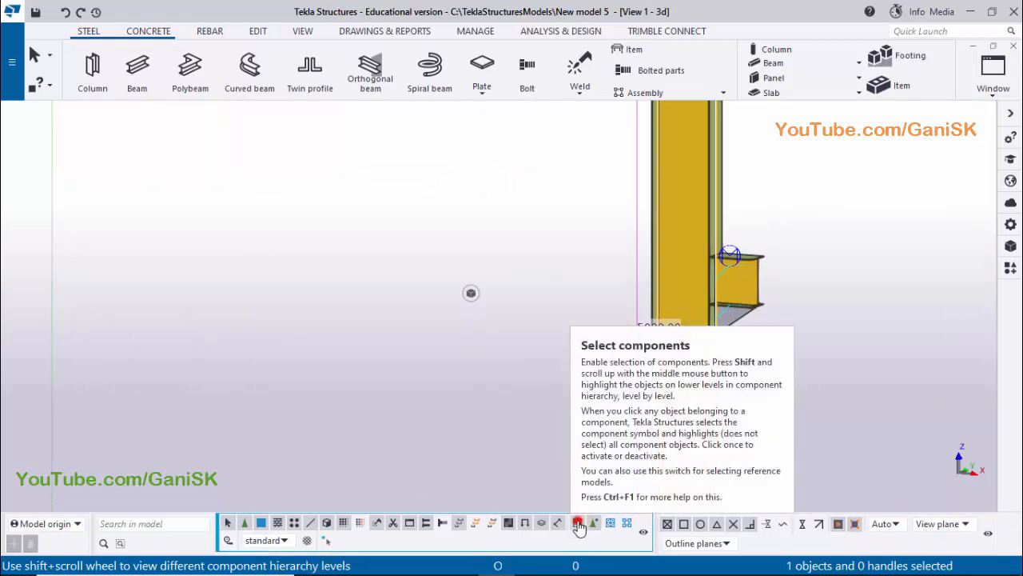
scroll(392, 400, down, 4)
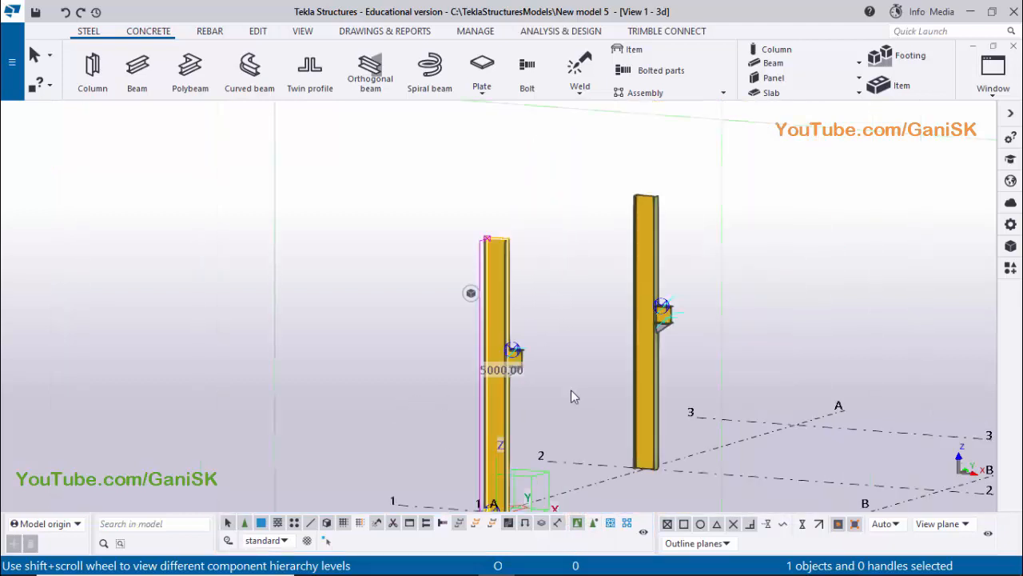
scroll(571, 389, down, 2)
right_click(737, 283)
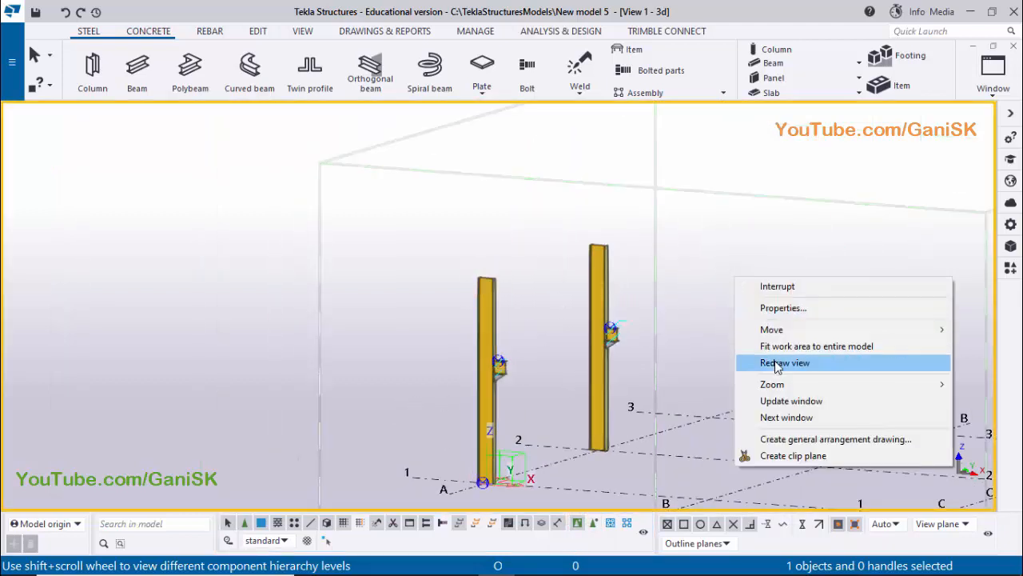
click(775, 364)
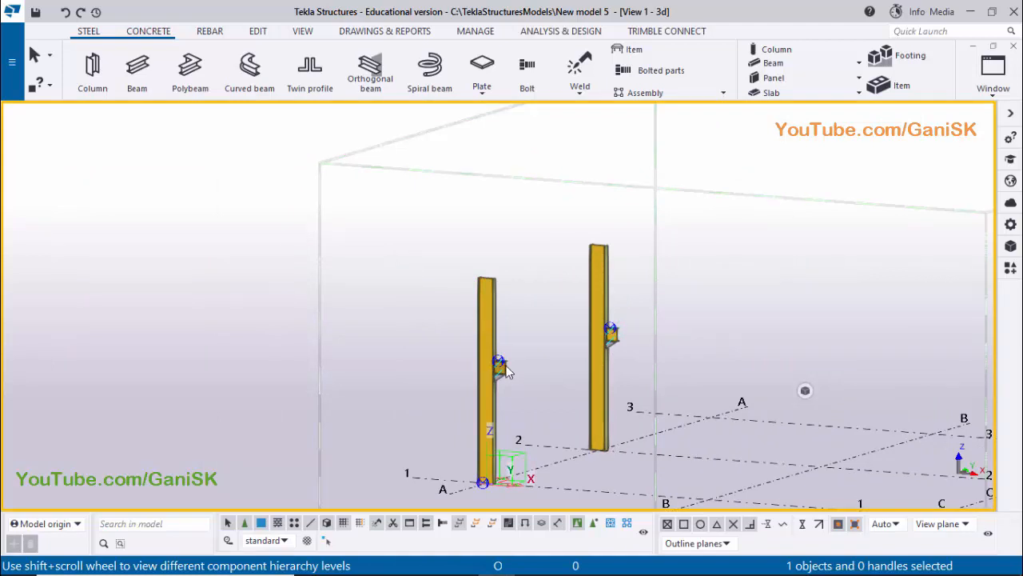
Make the named view PLAN @+3000 visible and show the column at grid A-1 in it
click(993, 73)
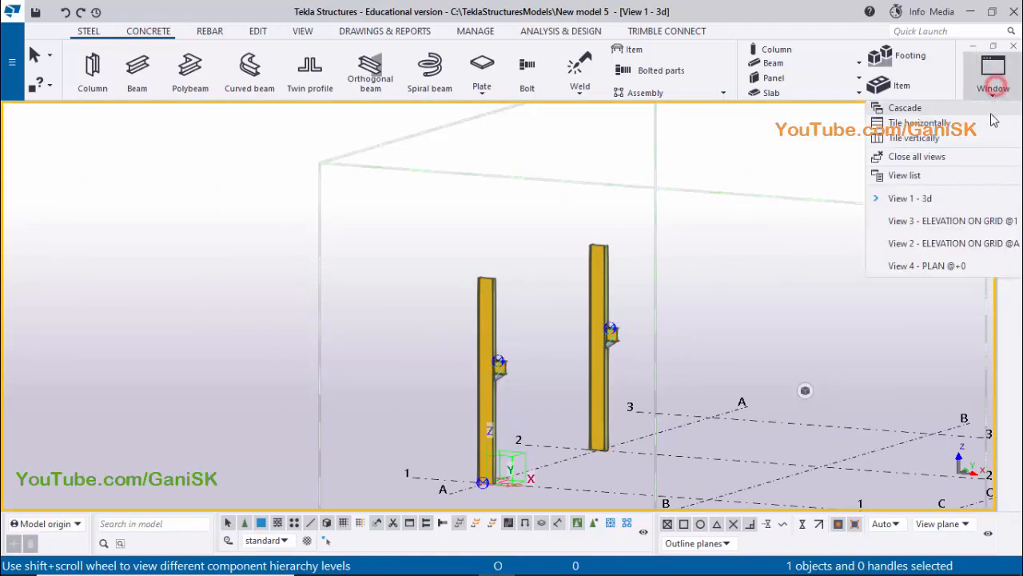
click(939, 180)
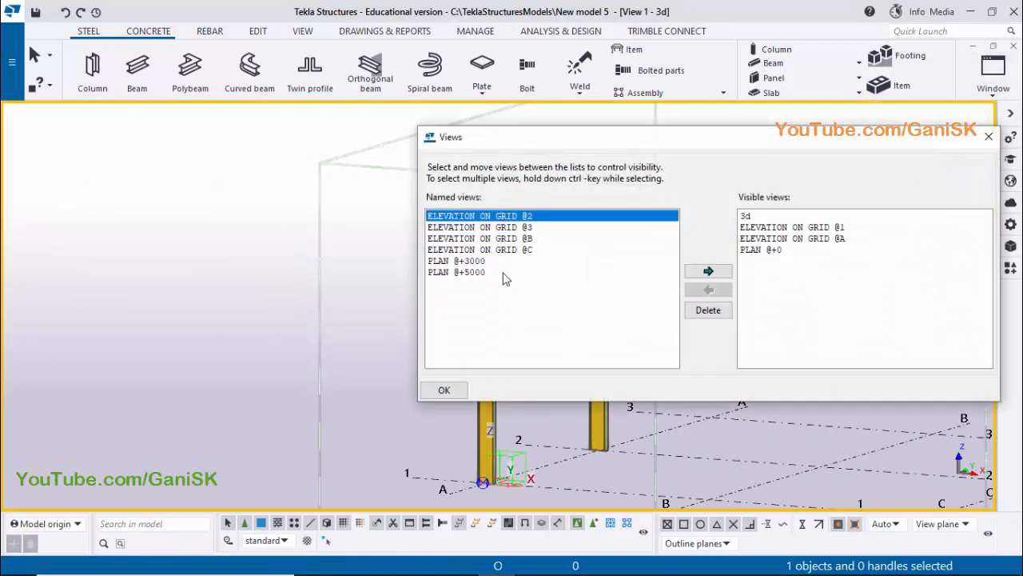
click(456, 261)
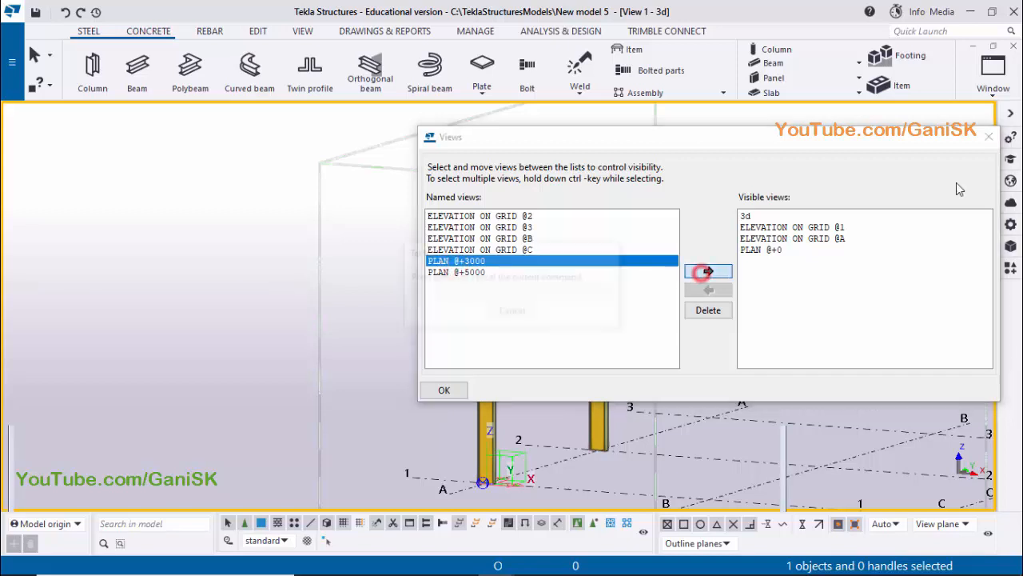
click(709, 271)
click(989, 138)
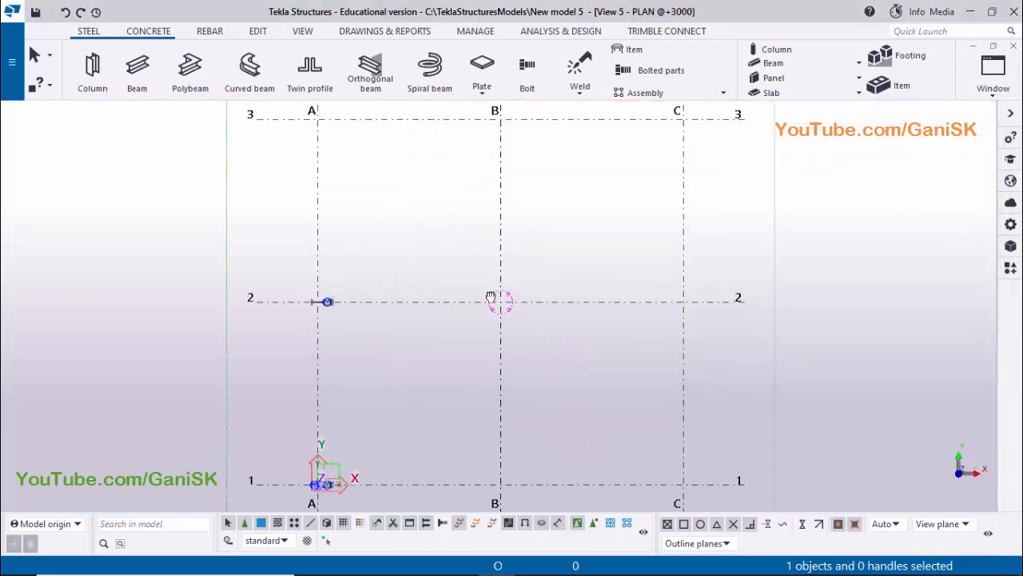
scroll(431, 331, up, 5)
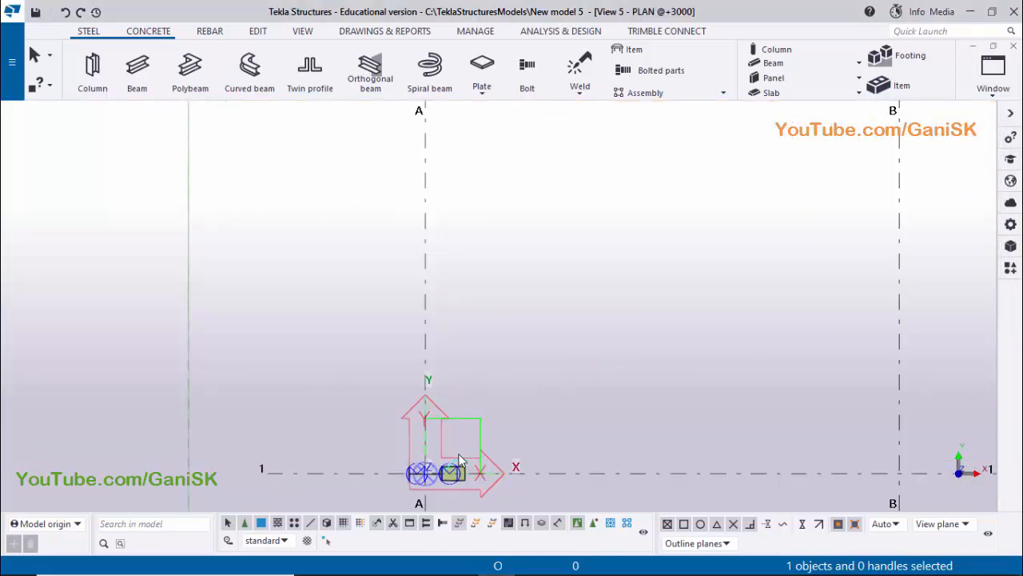
scroll(482, 266, down, 1)
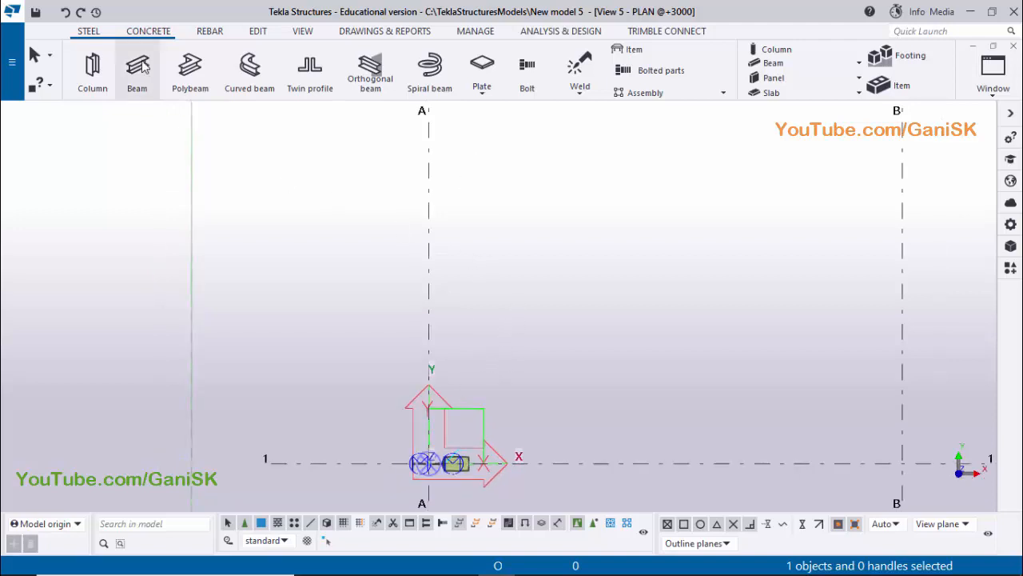
click(140, 70)
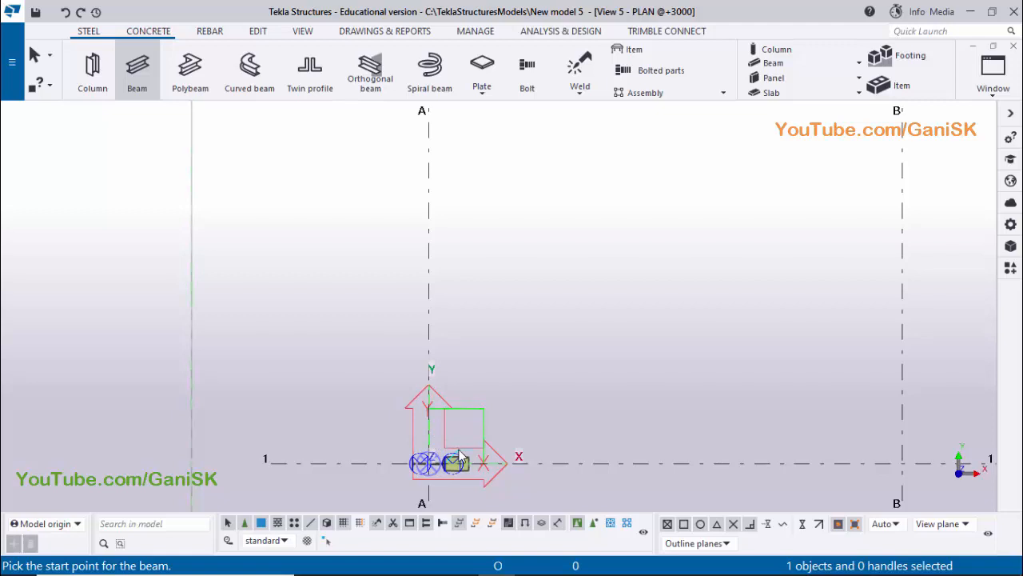
right_click(629, 154)
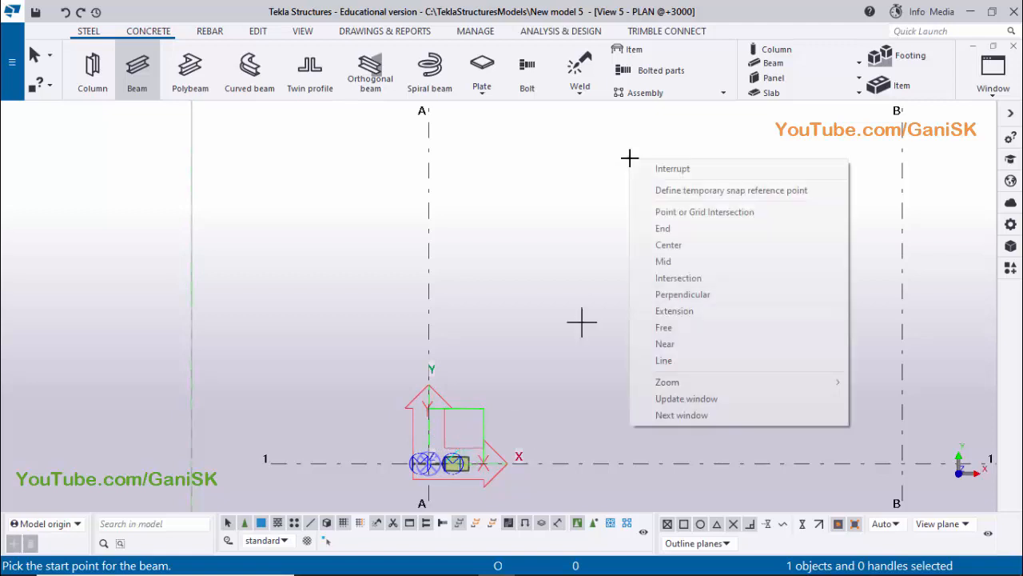
click(648, 167)
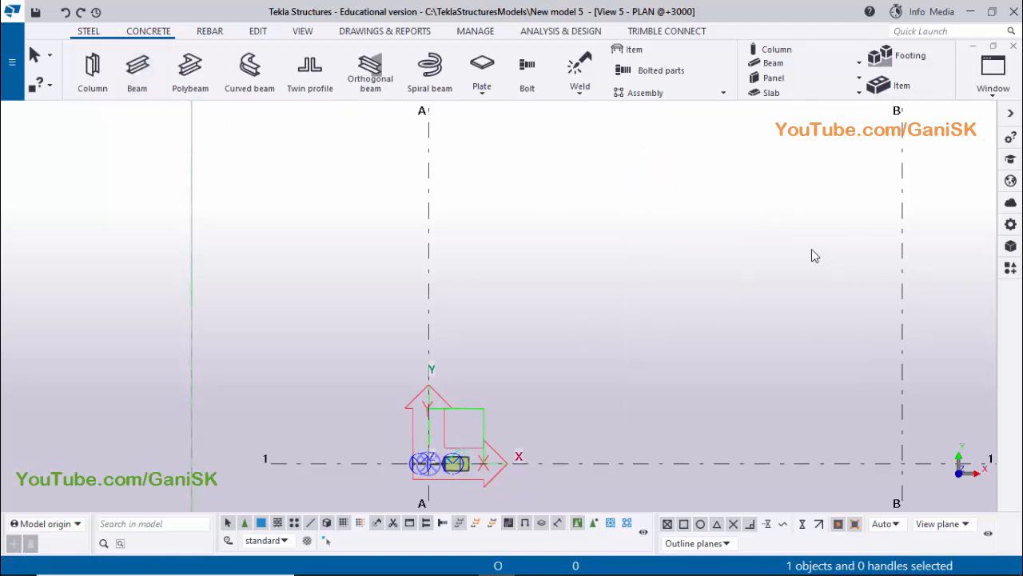
Place a PEB Tapered Section (S94) along grid line A from intersection A-1 to A-2 in the +3000 plan, and end the command
click(1011, 269)
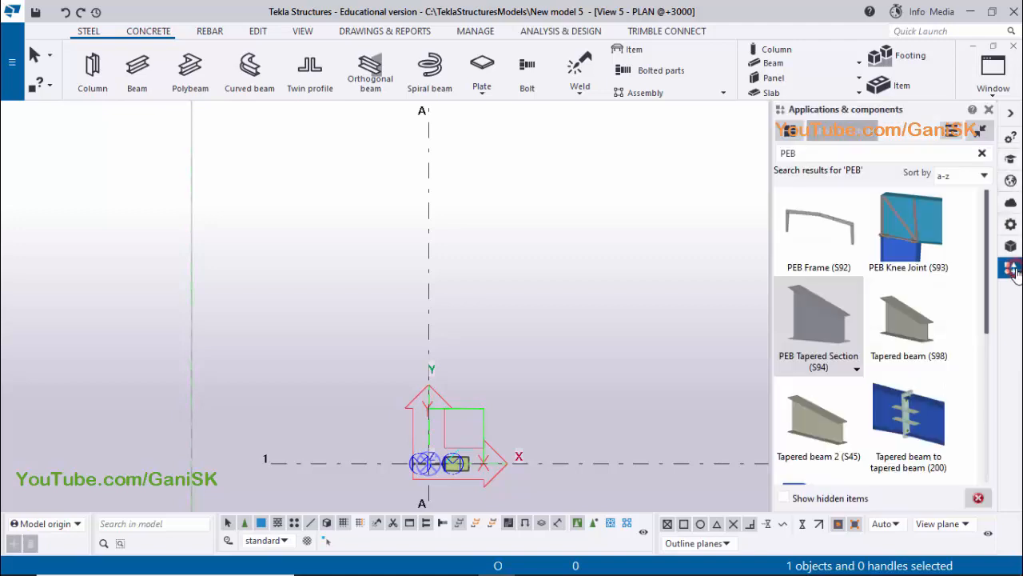
click(824, 329)
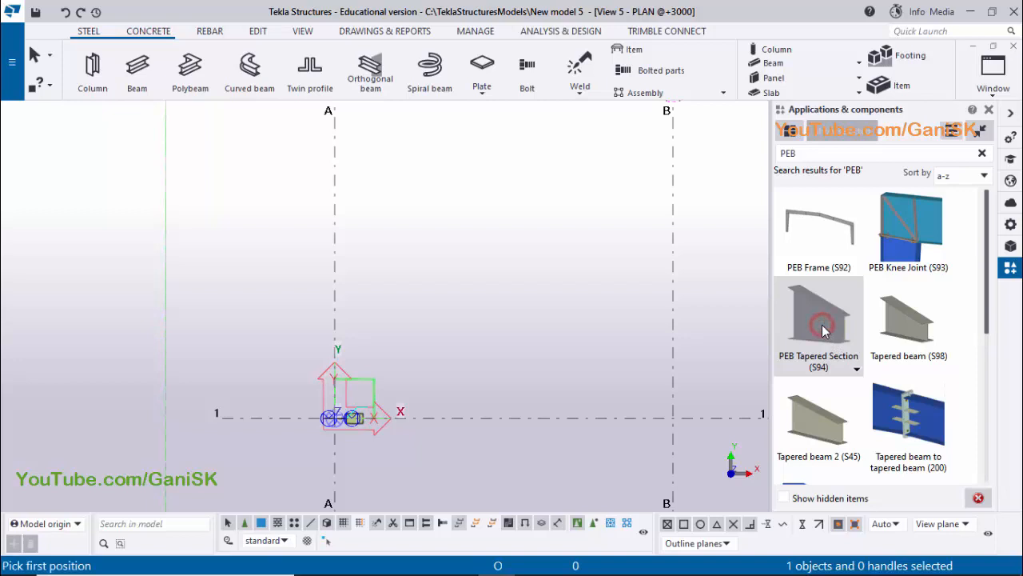
click(989, 109)
scroll(464, 419, up, 10)
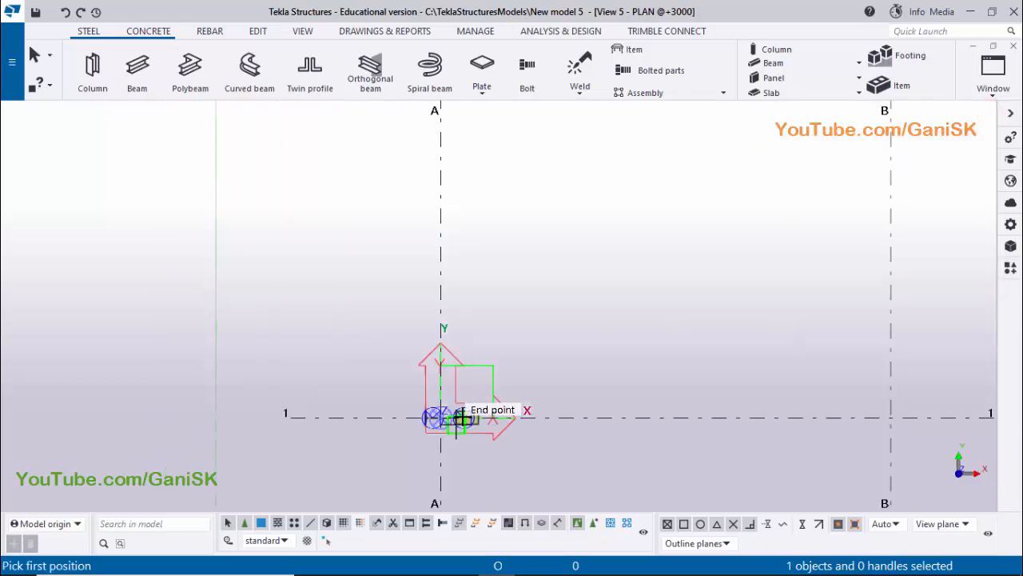
scroll(534, 413, up, 2)
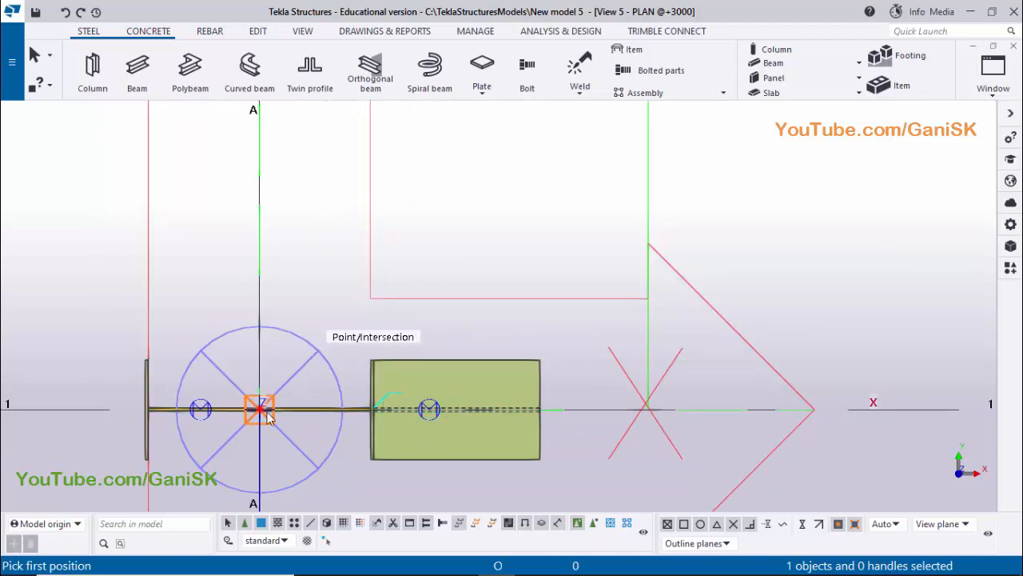
scroll(316, 436, down, 6)
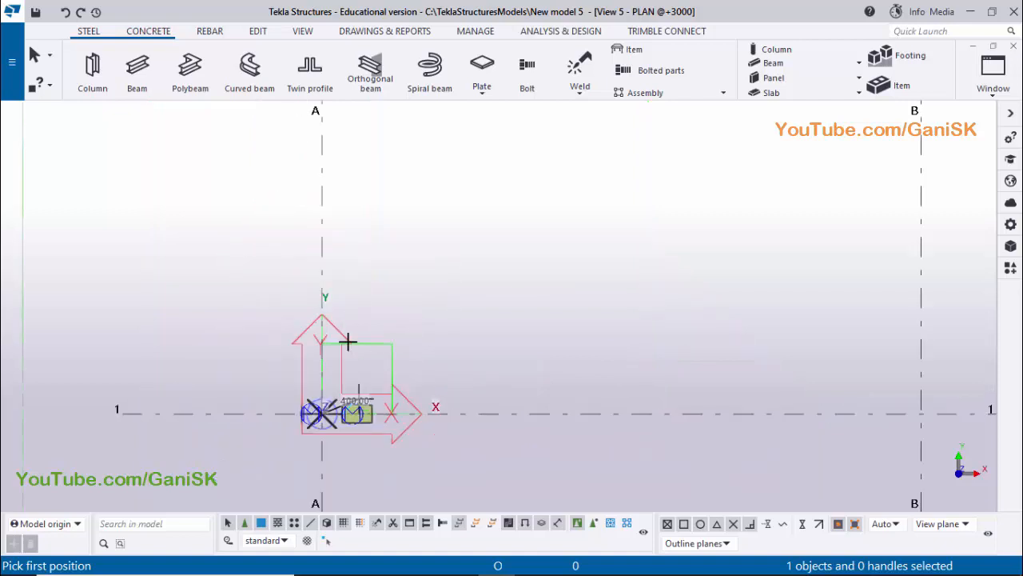
middle_drag(317, 384, 307, 469)
middle_drag(306, 319, 301, 497)
middle_drag(301, 360, 299, 459)
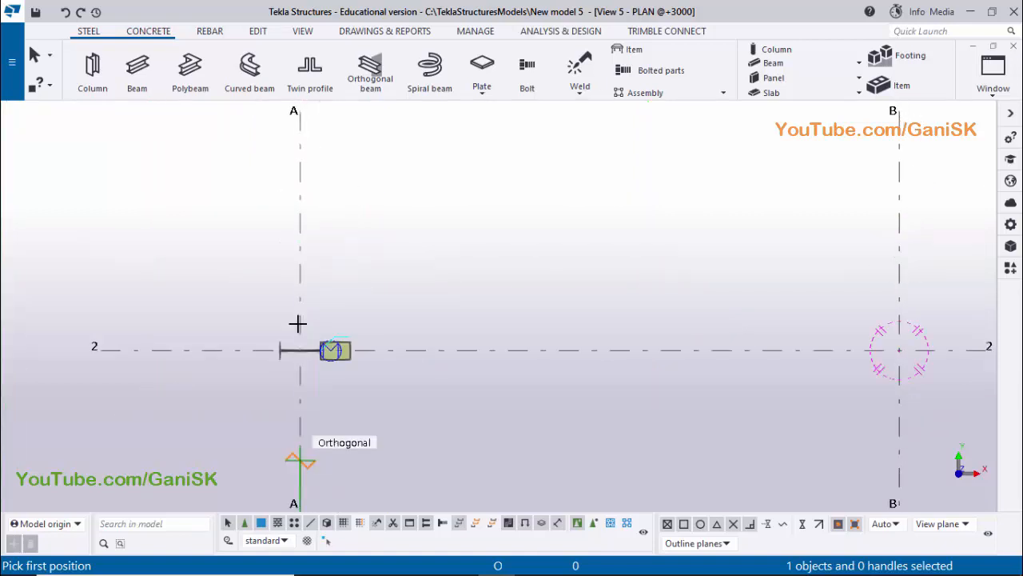
scroll(298, 352, up, 2)
scroll(297, 345, up, 1)
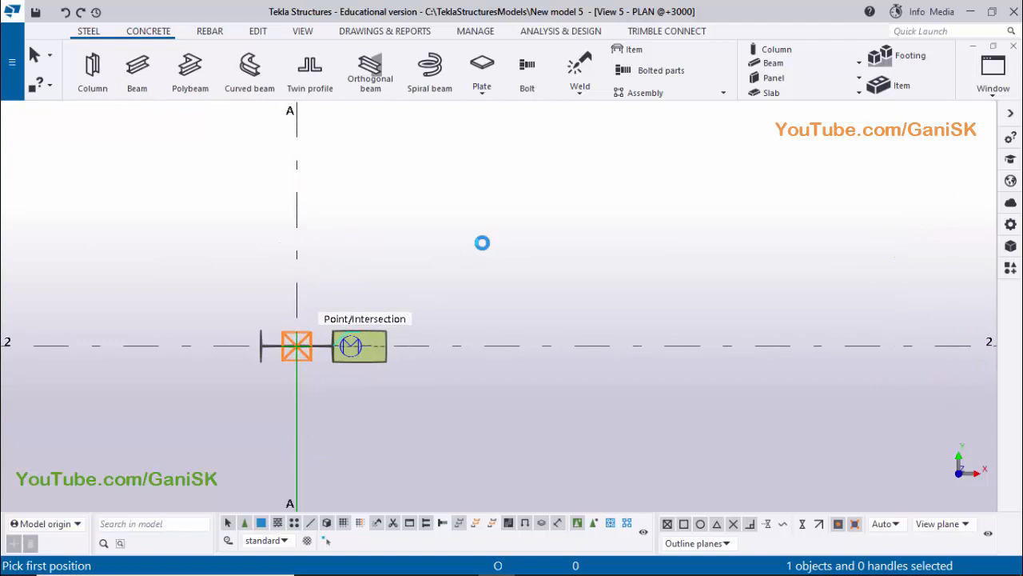
right_click(472, 190)
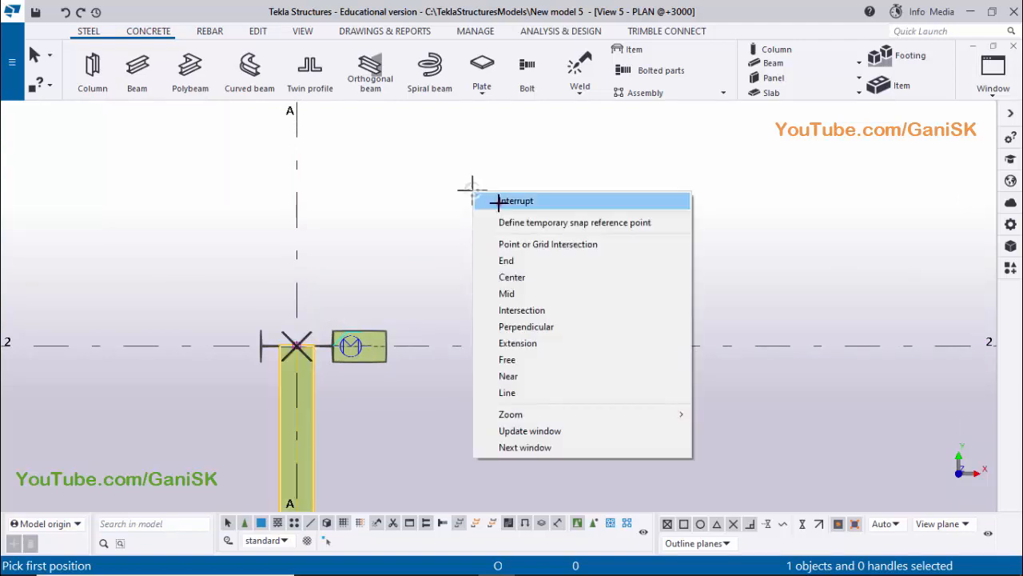
click(498, 201)
Open the crane beam's PEB Tapered Section (S94) properties in the 3D view and check its plate sizes in the crane bracket PDF
click(994, 88)
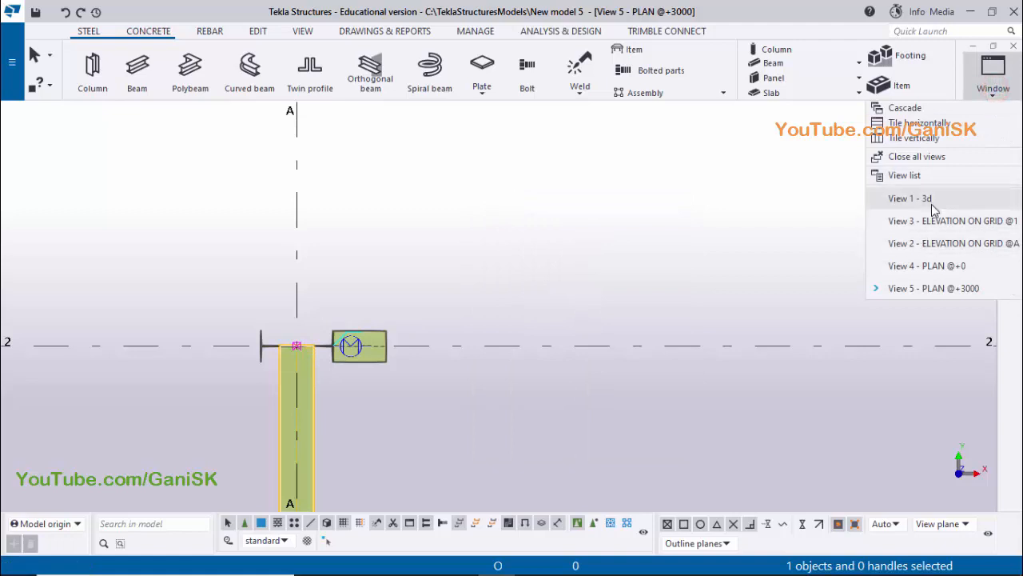
click(929, 200)
scroll(509, 370, up, 5)
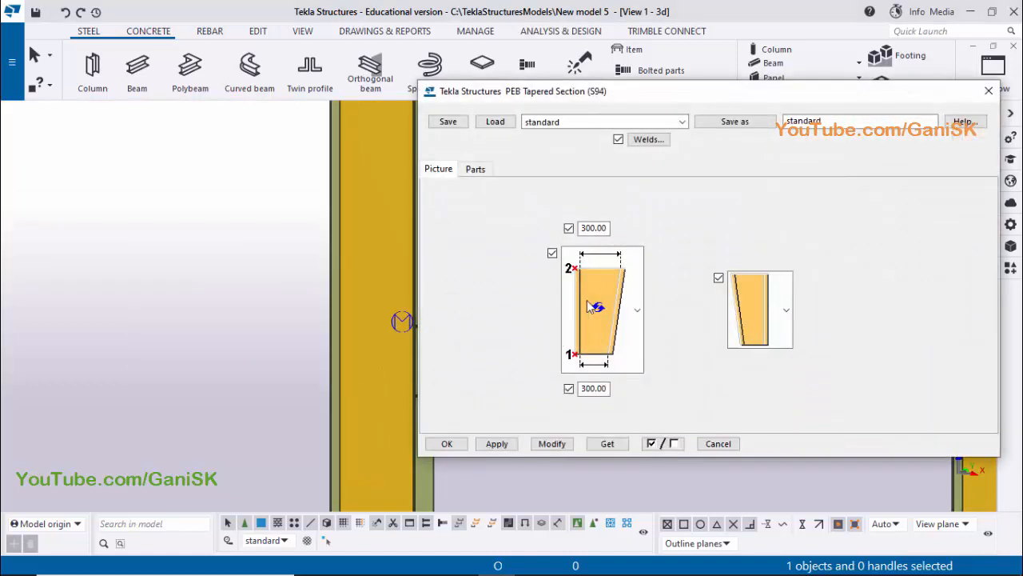
click(460, 561)
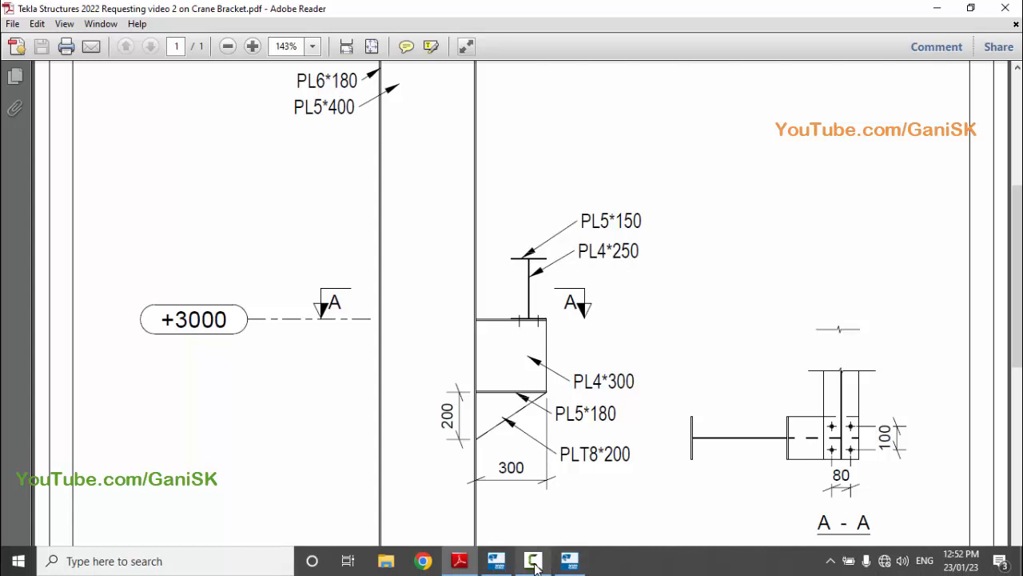
click(496, 562)
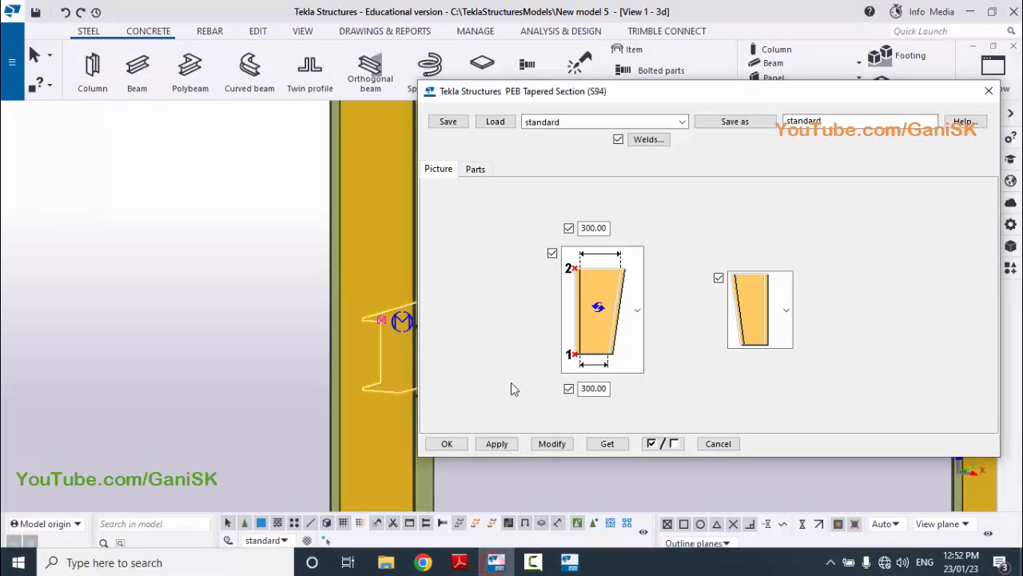
Set the crane beam's section depth to 250 mm at both ends
double_click(588, 228)
text(25)
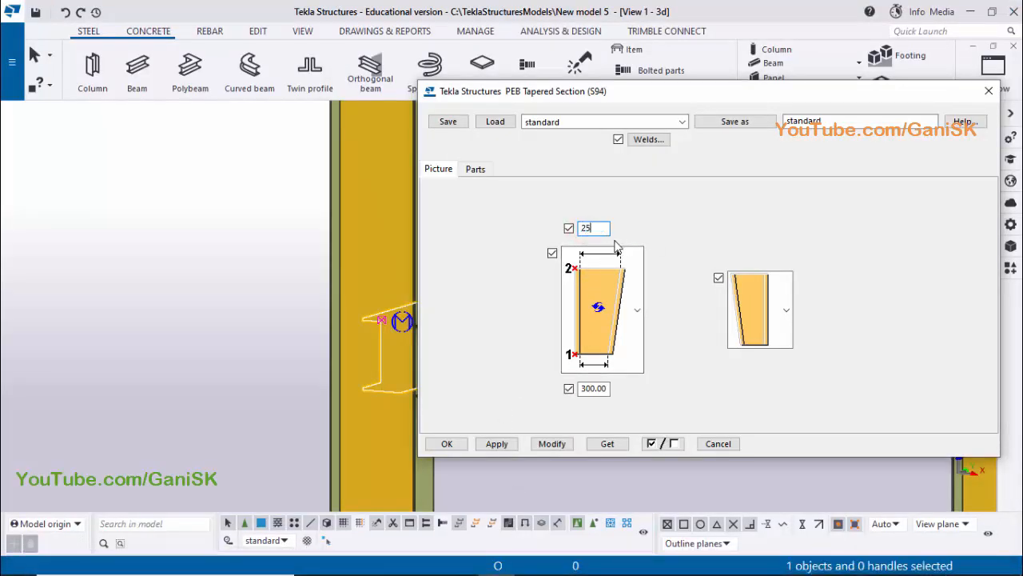
text(0)
double_click(591, 388)
text(2)
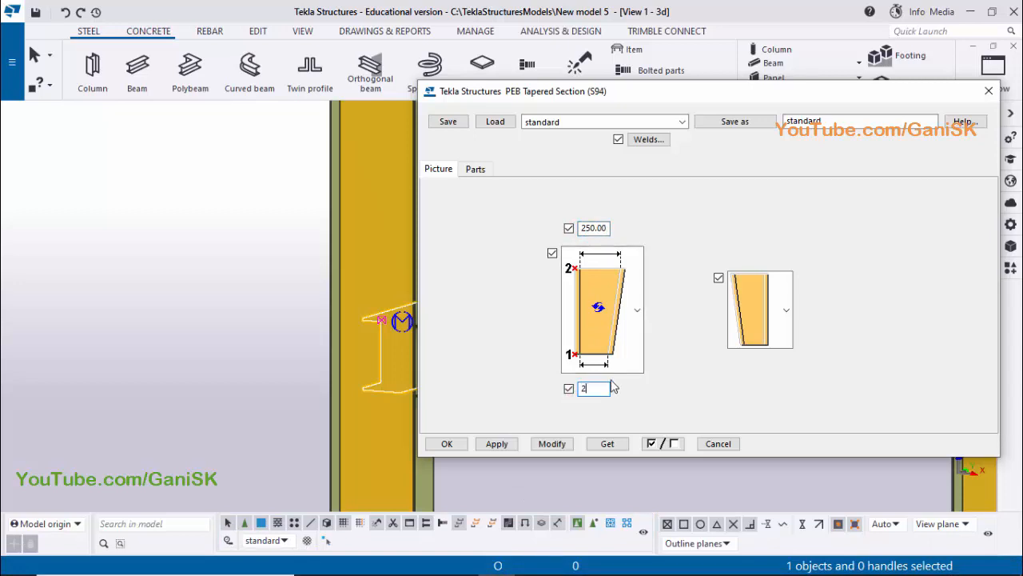
Check the part sizes against the PDF drawing, set the outer and inner flange widths to 150 mm, and modify the crane beam
click(476, 170)
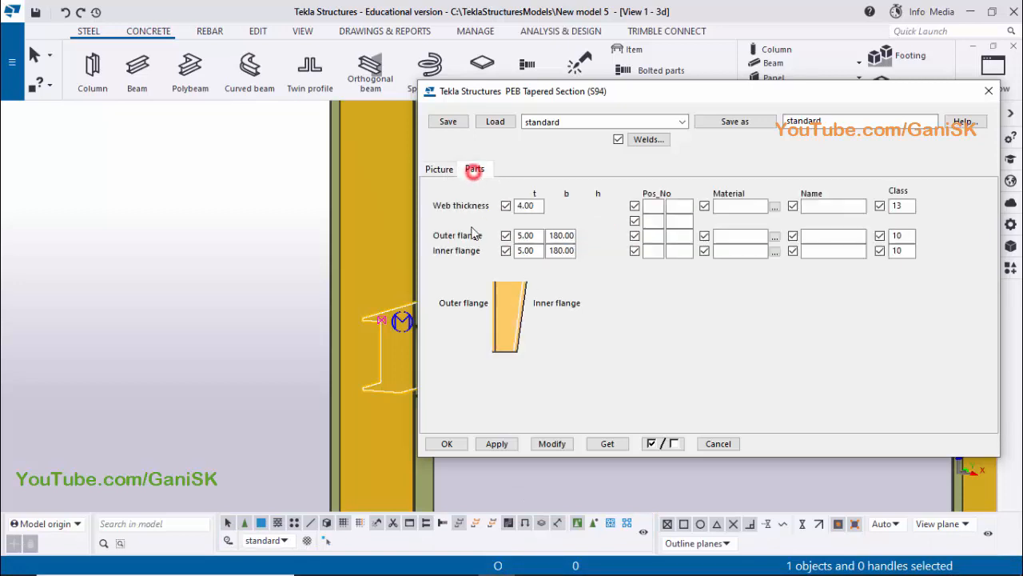
double_click(534, 206)
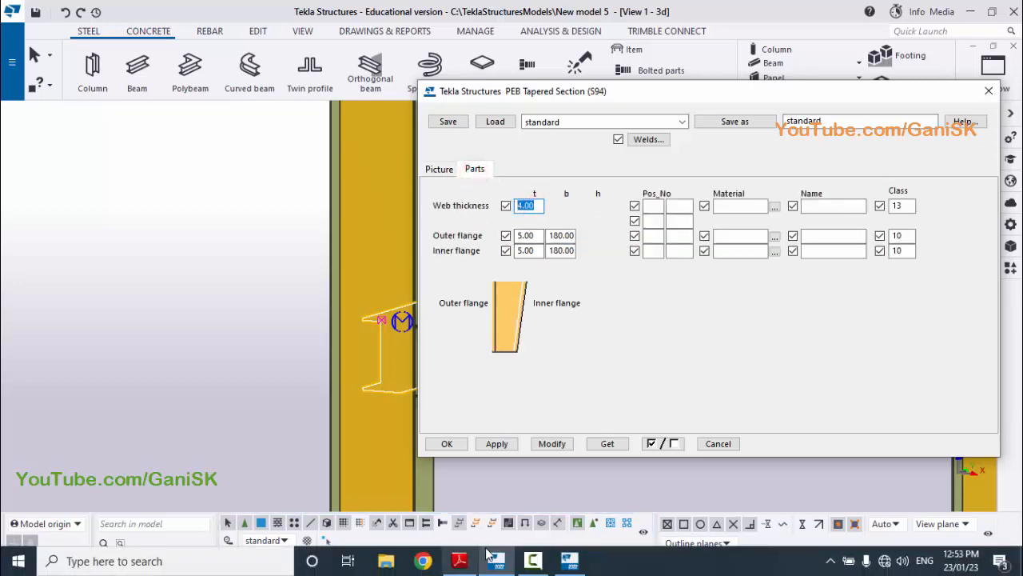
click(459, 561)
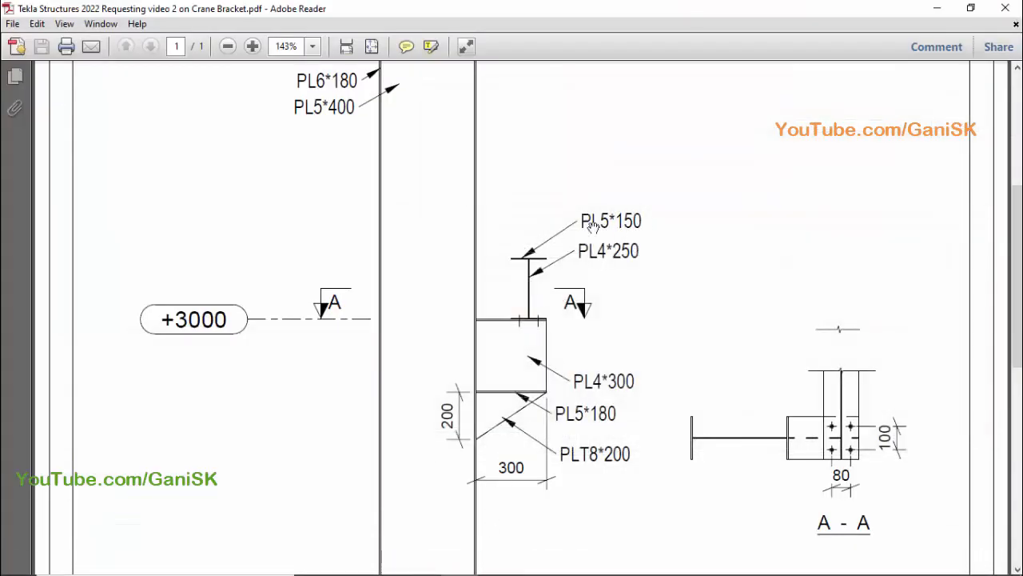
click(496, 566)
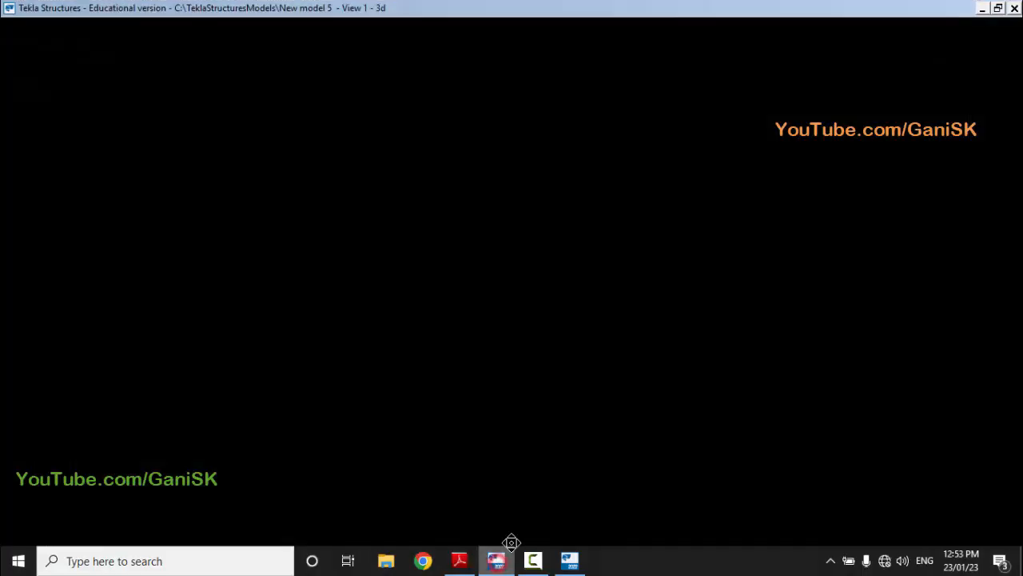
click(537, 444)
double_click(549, 236)
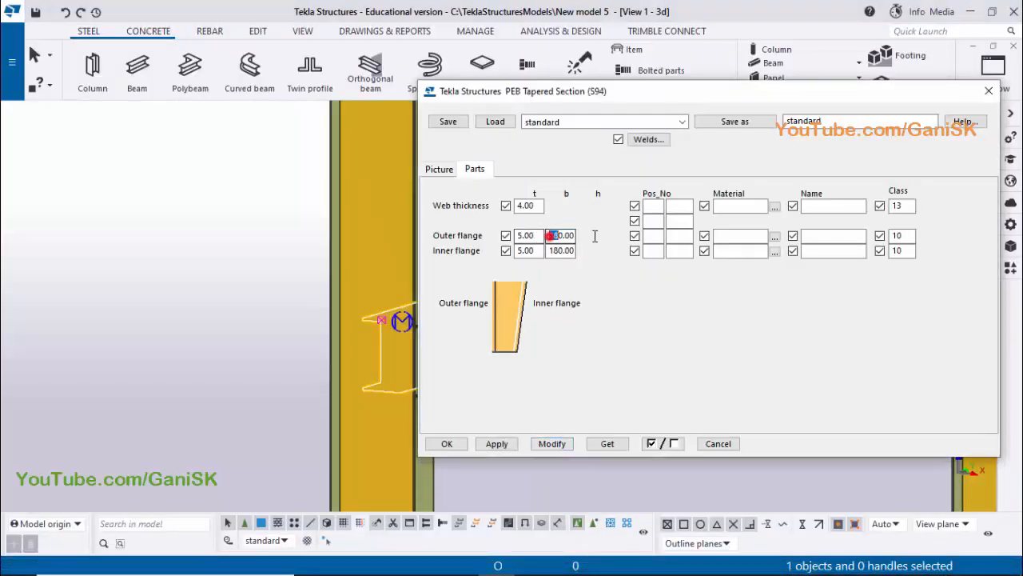
text(150)
double_click(552, 250)
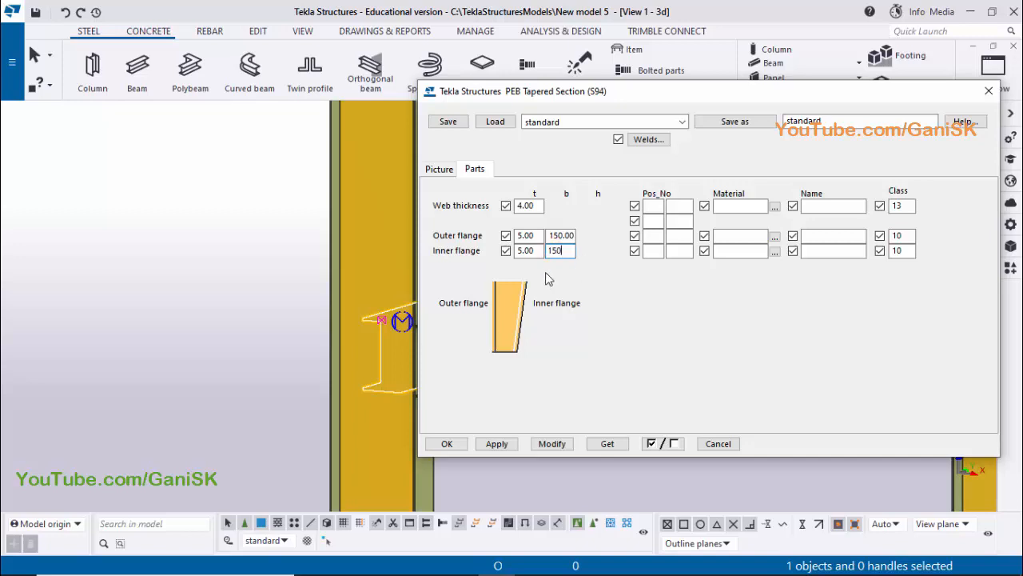
text(150)
click(528, 235)
click(553, 444)
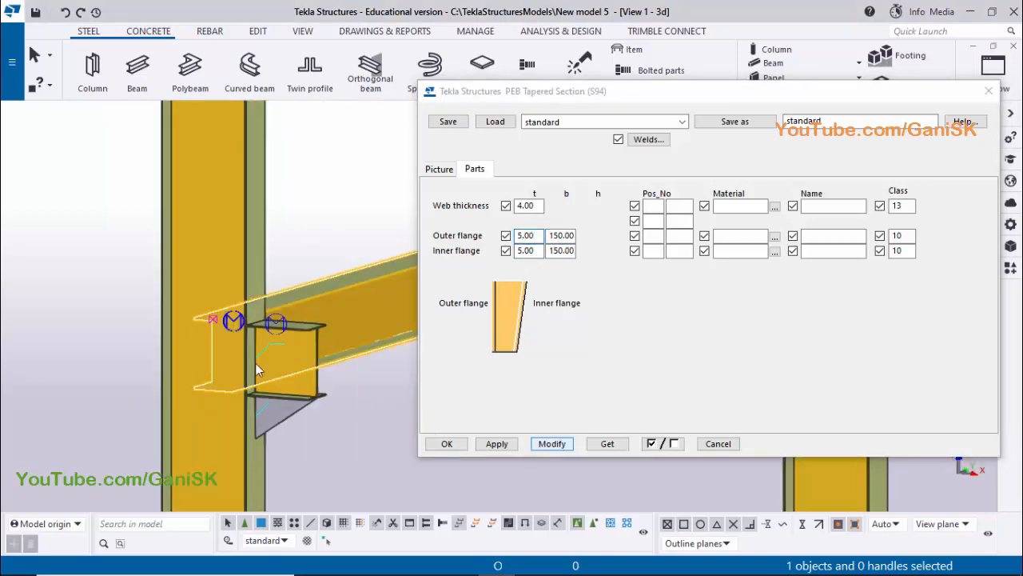
click(553, 444)
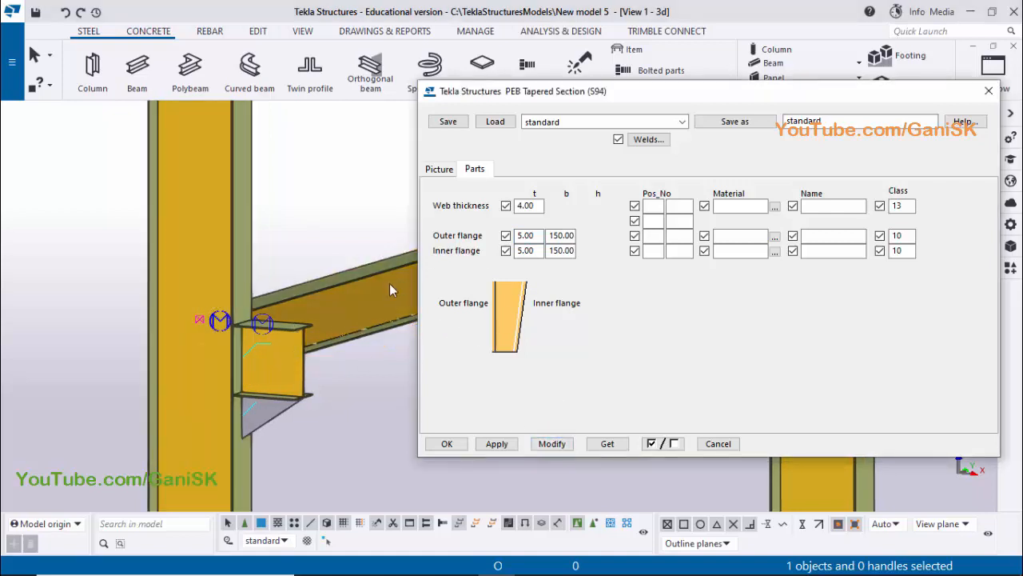
Review and apply the crane beam's component settings, close the dialog, and inspect the beam between the columns in 3D
click(439, 168)
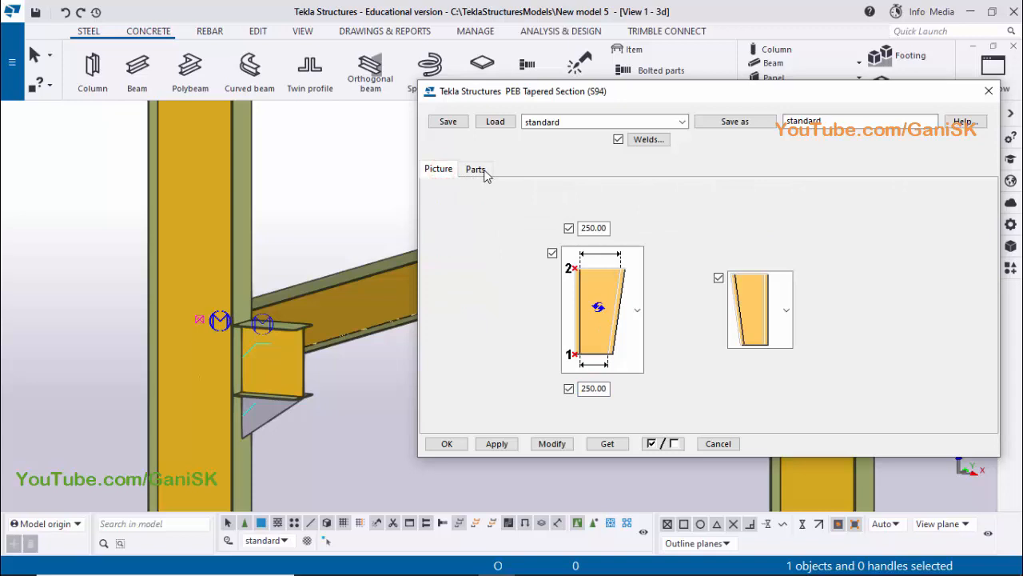
click(475, 169)
click(496, 443)
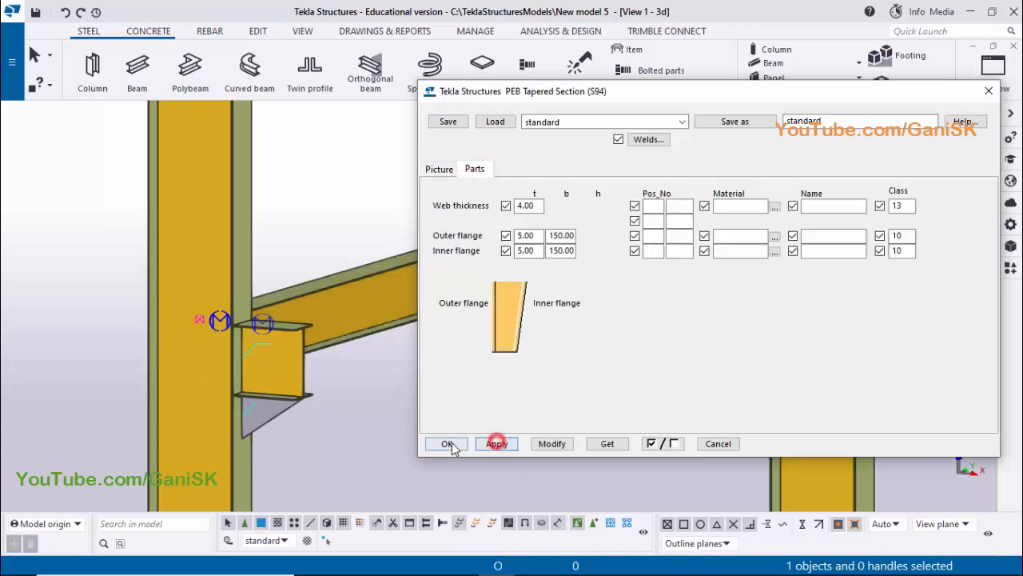
click(448, 444)
middle_drag(434, 373, 504, 386)
middle_drag(450, 318, 449, 319)
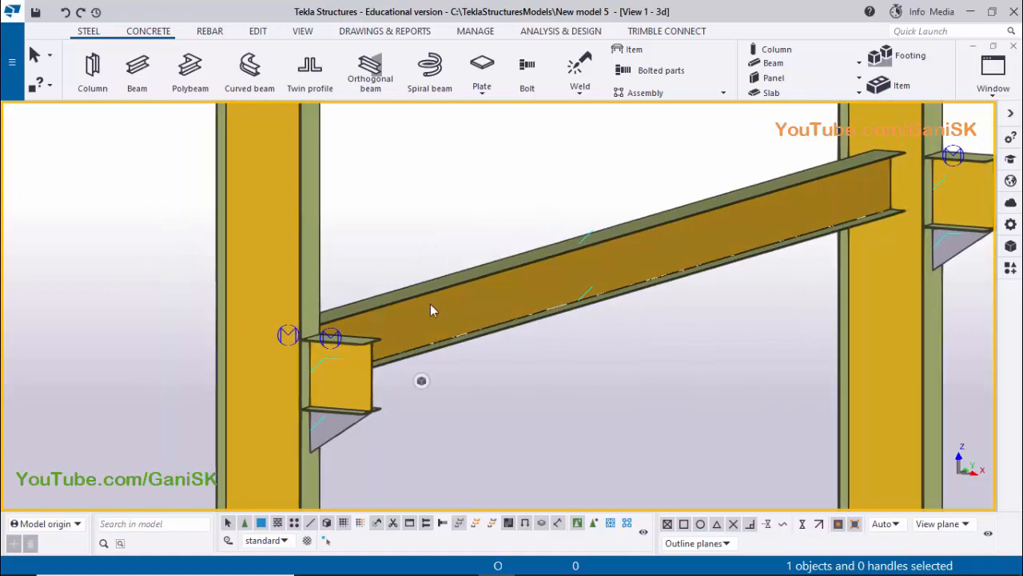
middle_drag(752, 236, 667, 240)
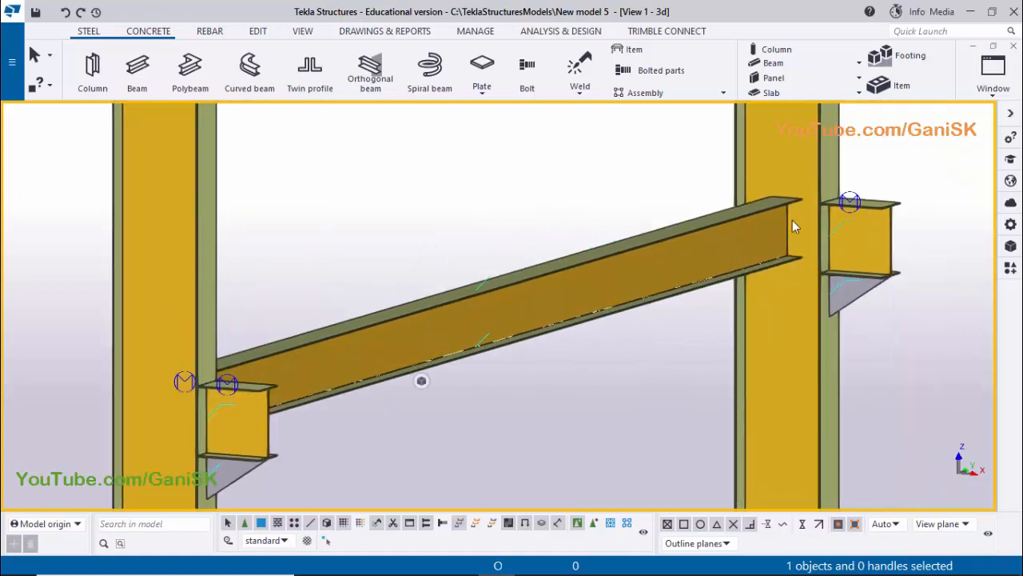
Move the crane beam in the PLAN @+3000 view from grid intersection A-2 to the midpoint of the bracket's outer end
click(993, 73)
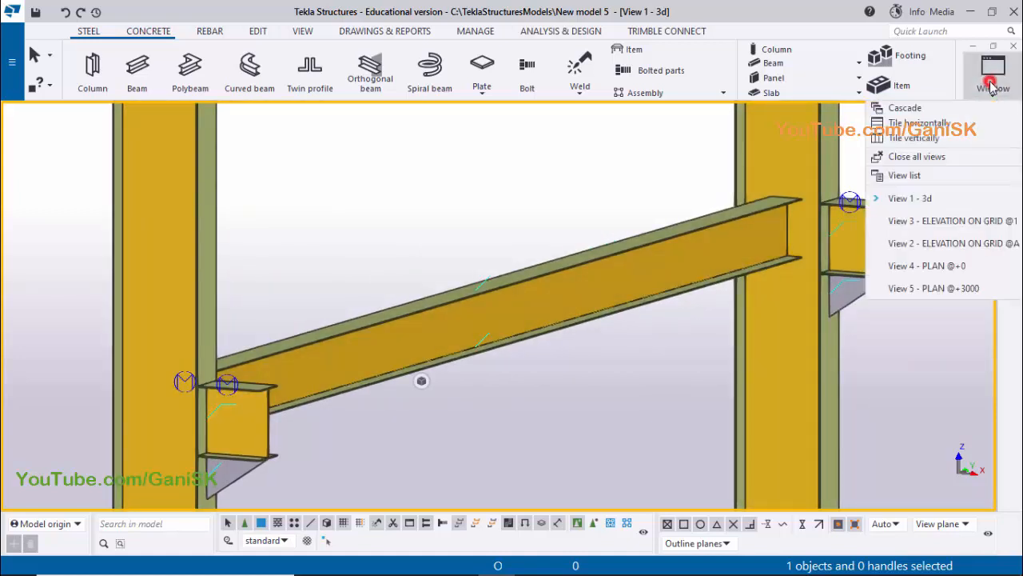
click(954, 286)
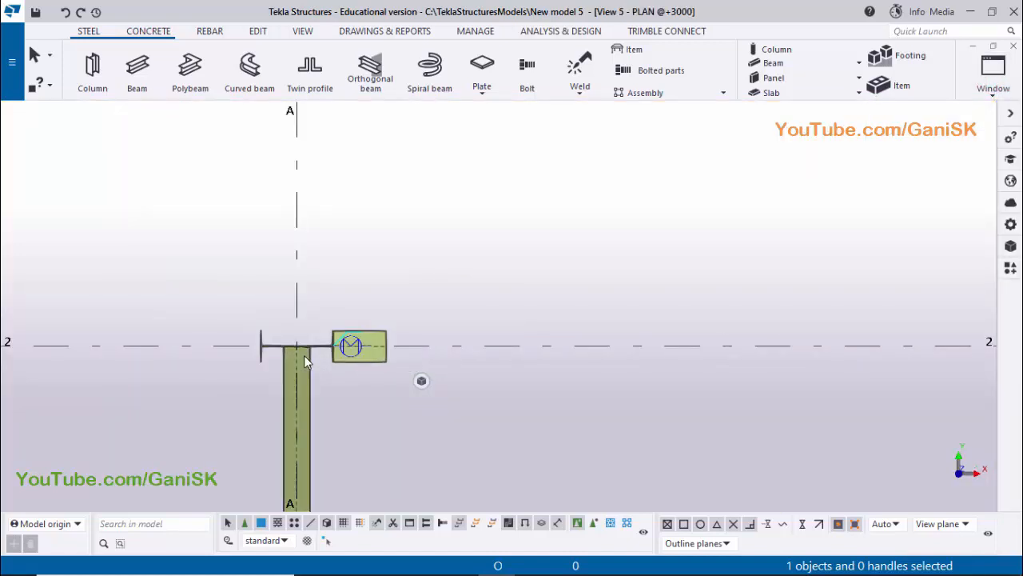
scroll(312, 355, up, 5)
scroll(312, 353, up, 2)
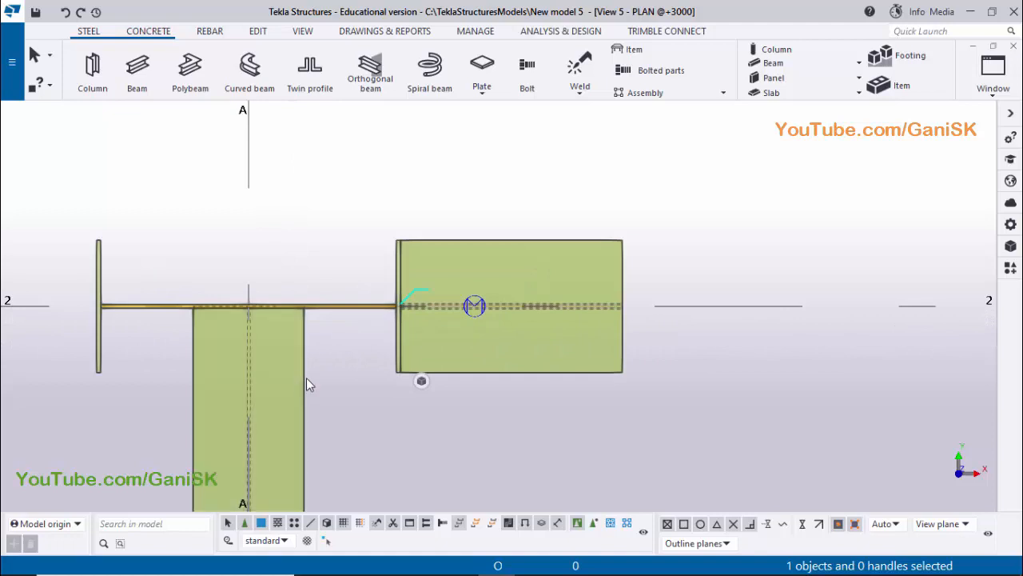
click(304, 379)
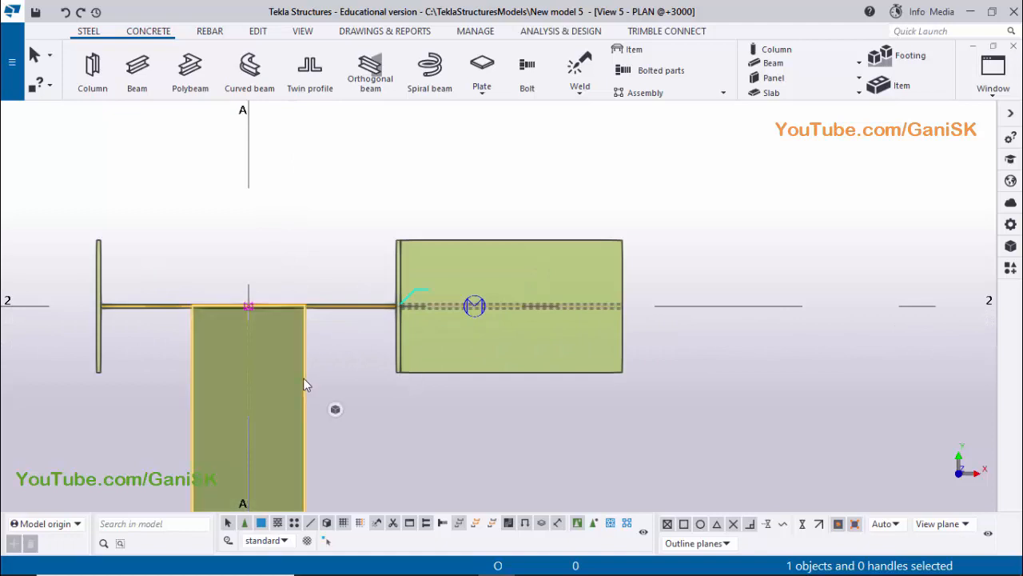
right_click(302, 378)
click(348, 295)
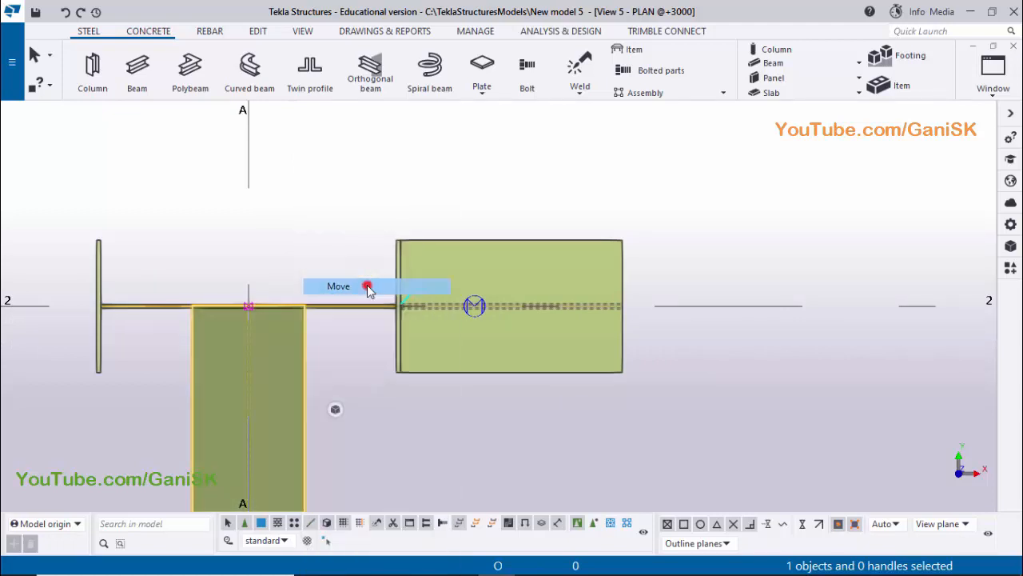
scroll(250, 307, up, 1)
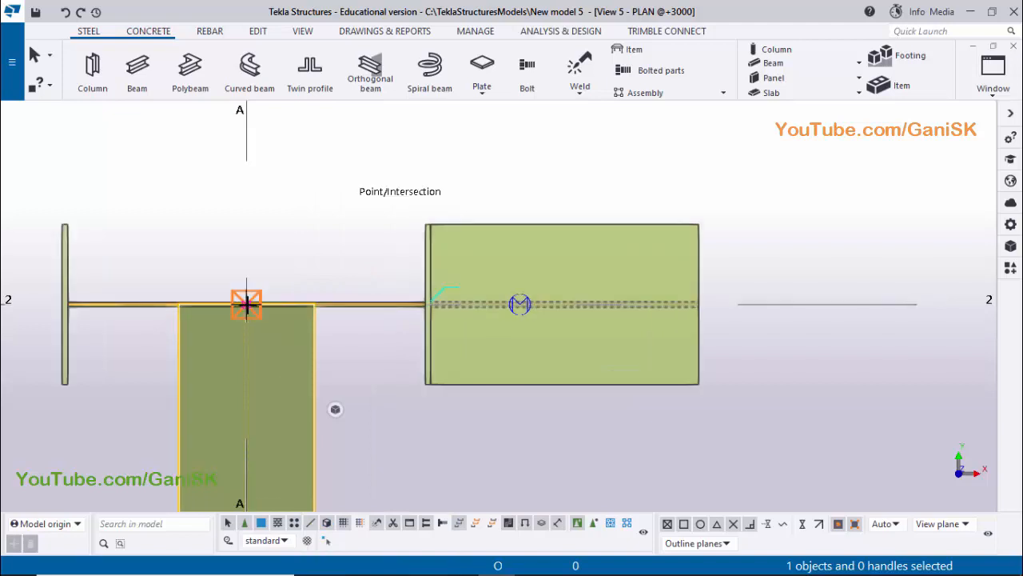
click(246, 305)
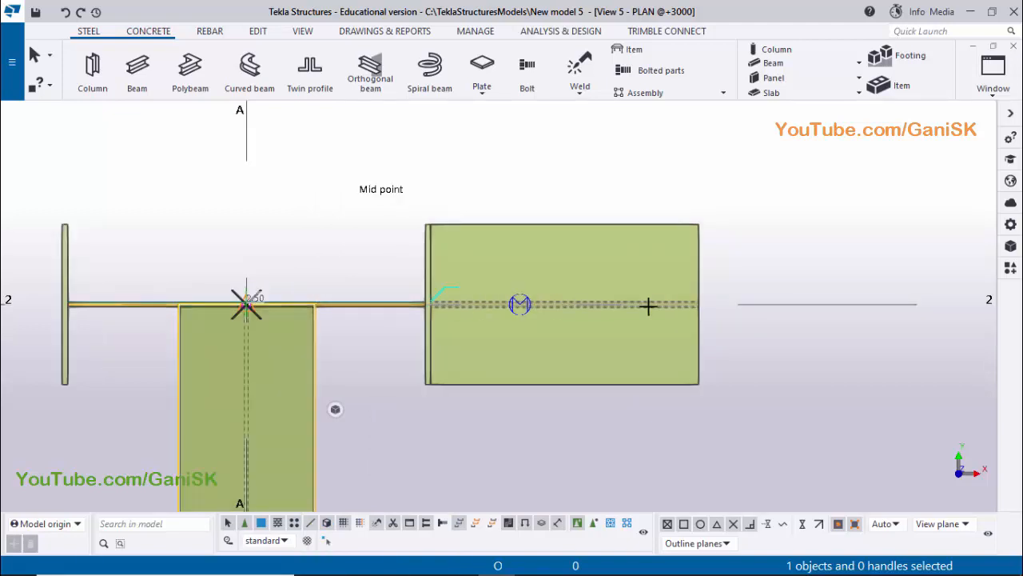
middle_drag(667, 307, 595, 306)
scroll(628, 305, up, 4)
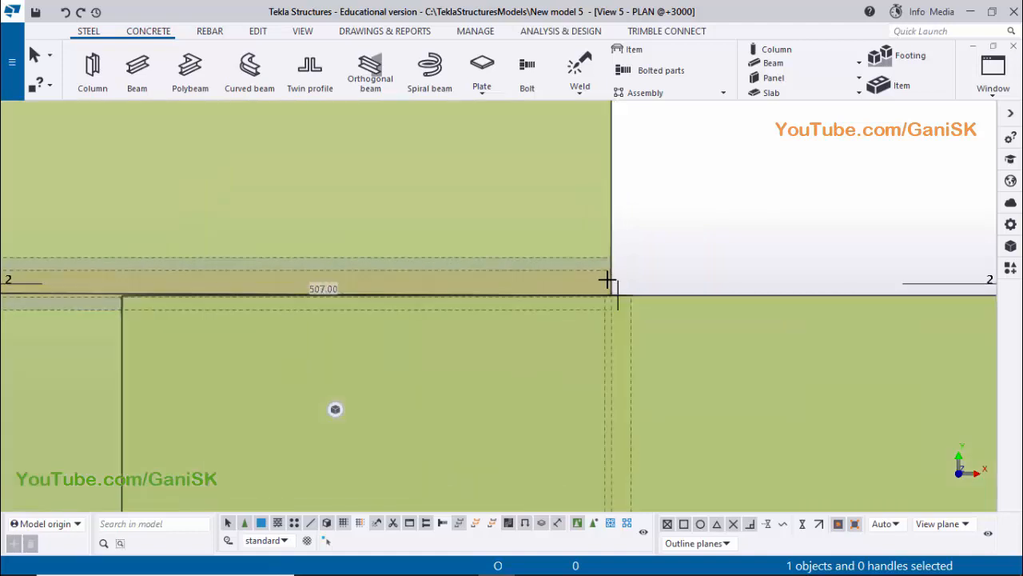
click(610, 281)
scroll(700, 288, down, 5)
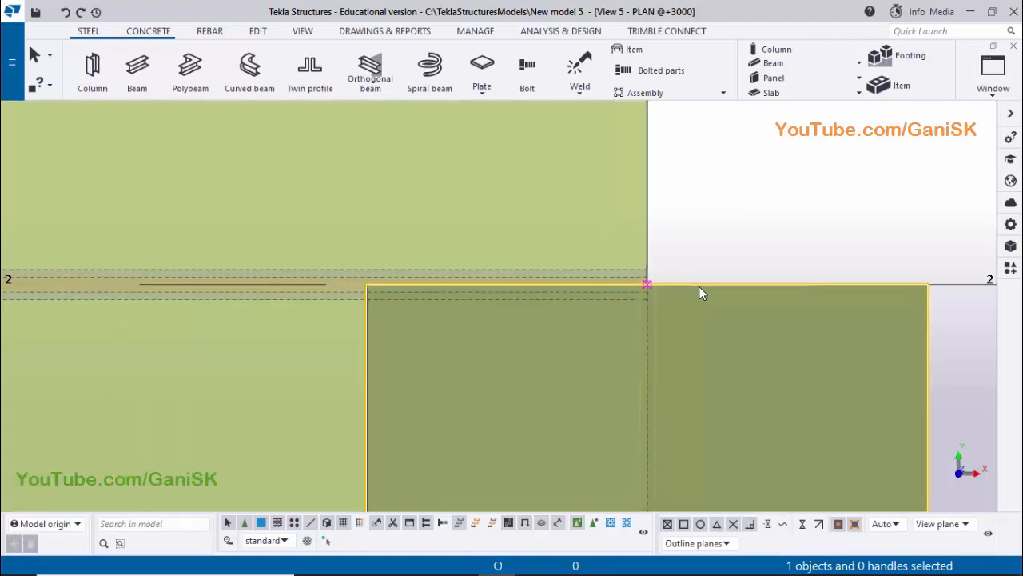
Examine how the crane beam's bottom flange aligns with the bracket's outer edge in the PDF drawing, and return to the model
scroll(714, 287, up, 1)
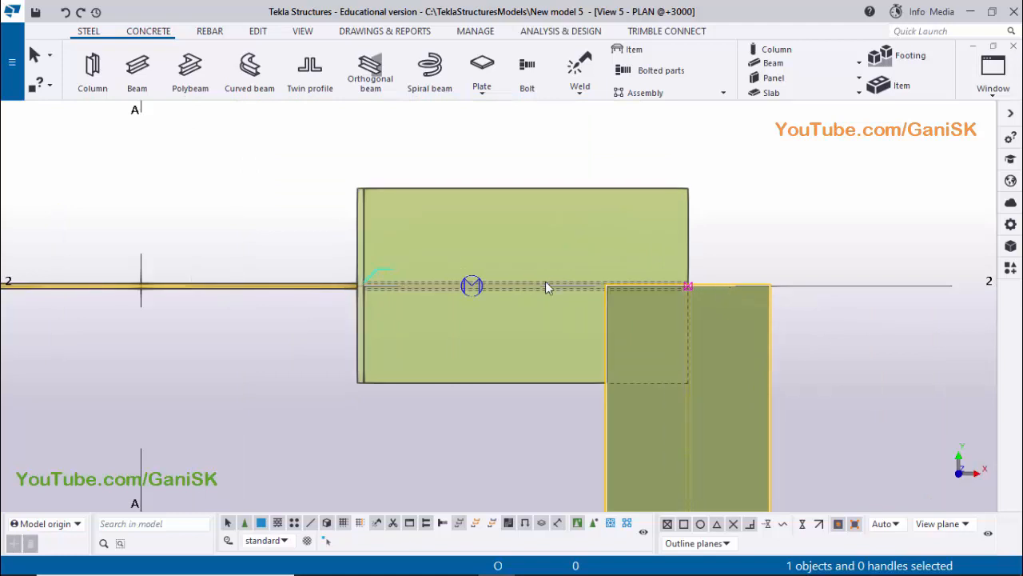
scroll(783, 312, up, 1)
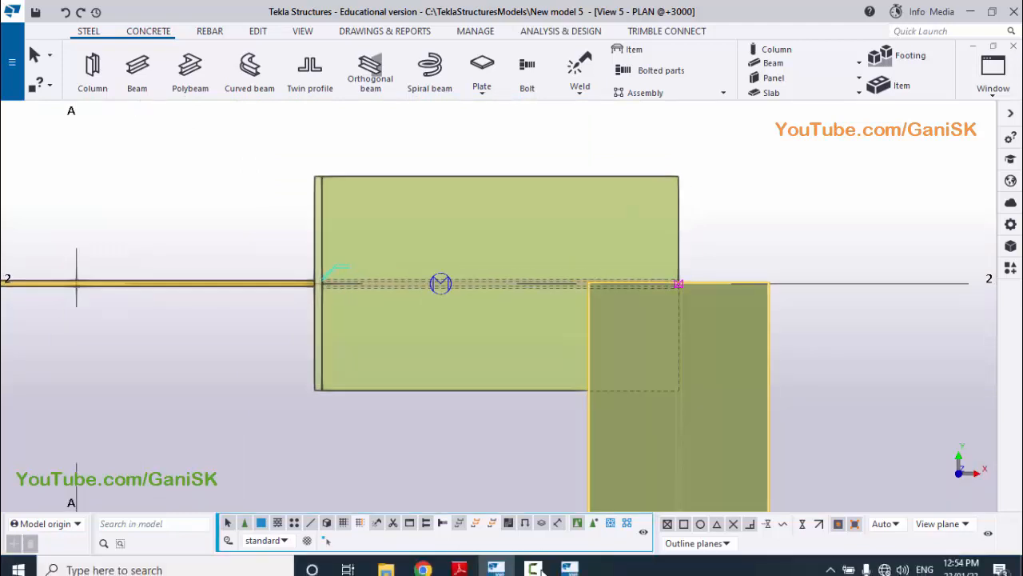
click(464, 562)
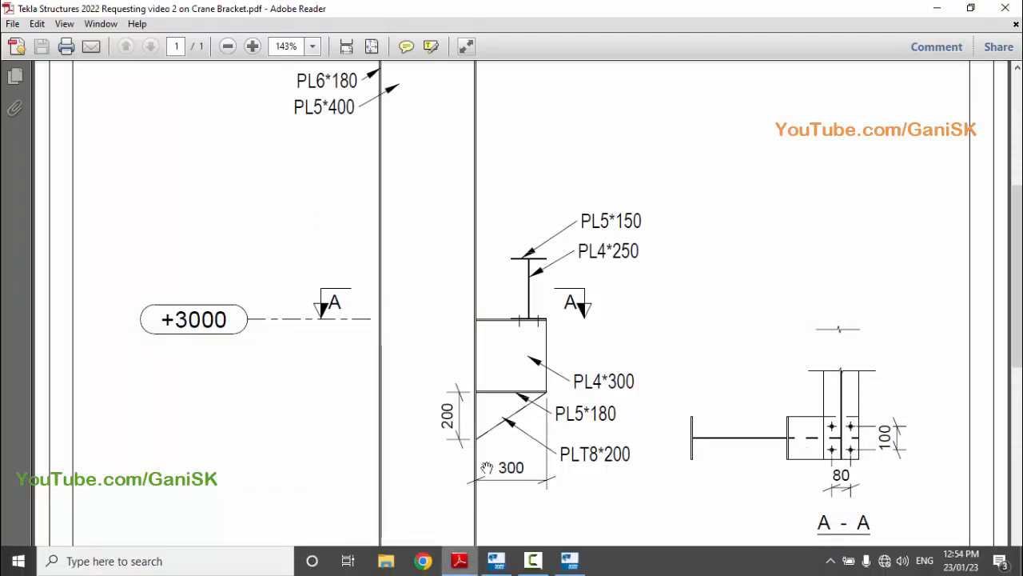
ctrl+scroll(542, 322, up, 1)
ctrl+scroll(543, 318, up, 3)
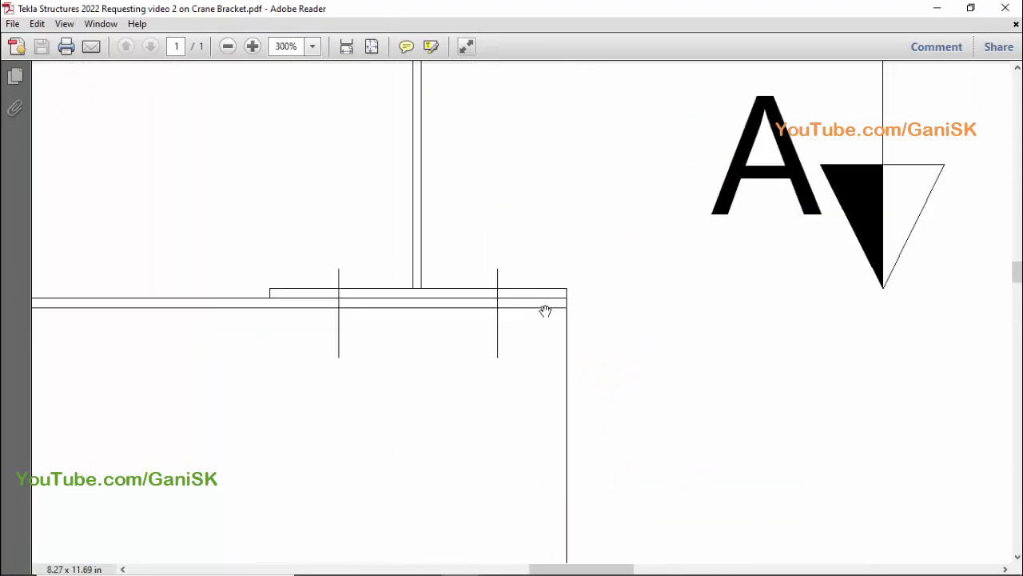
ctrl+scroll(557, 311, up, 1)
ctrl+scroll(555, 308, down, 2)
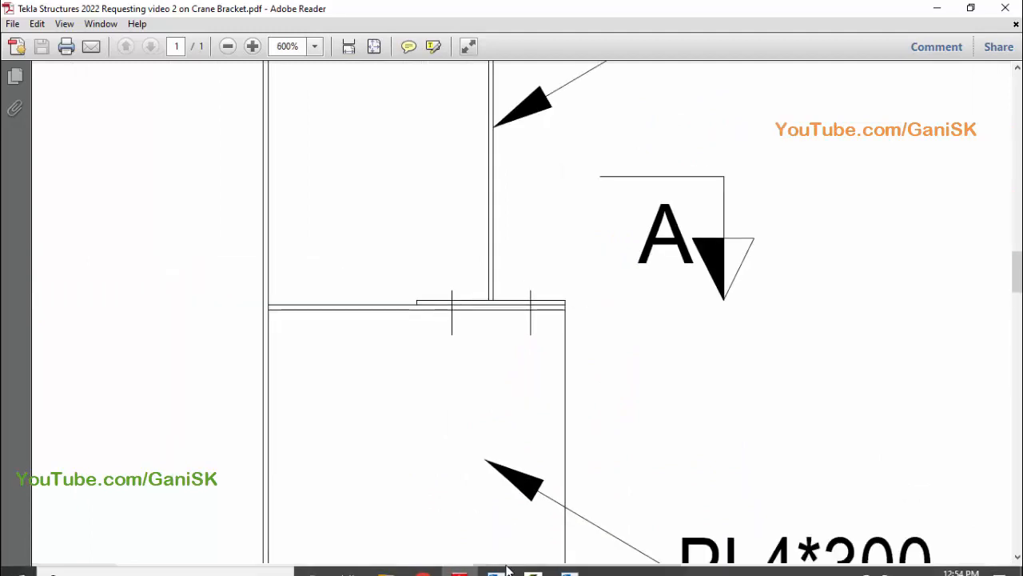
click(496, 559)
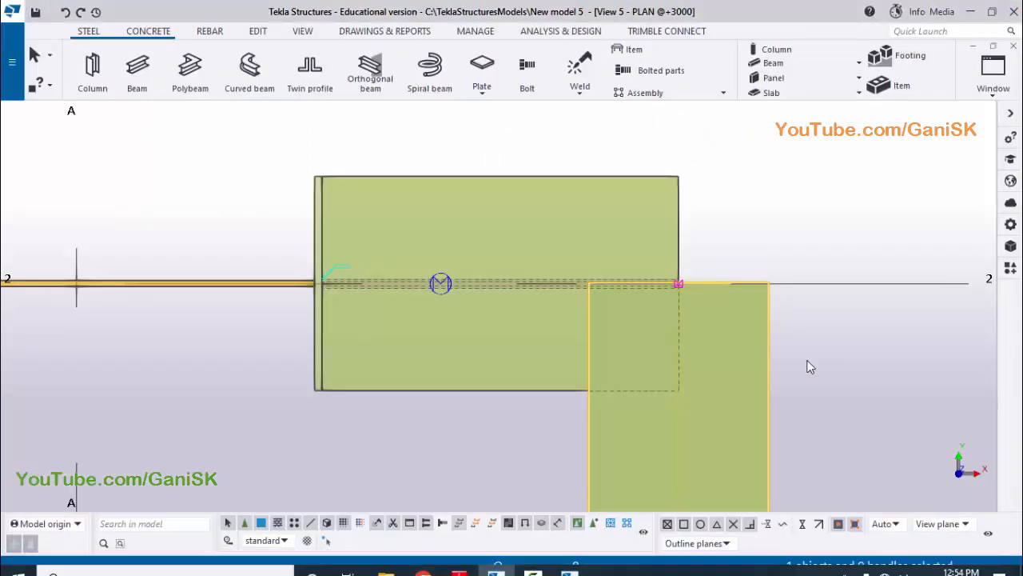
Move the crane beam 75 mm inward along grid 2, from its outer flange corner to the bracket's outer end
click(811, 369)
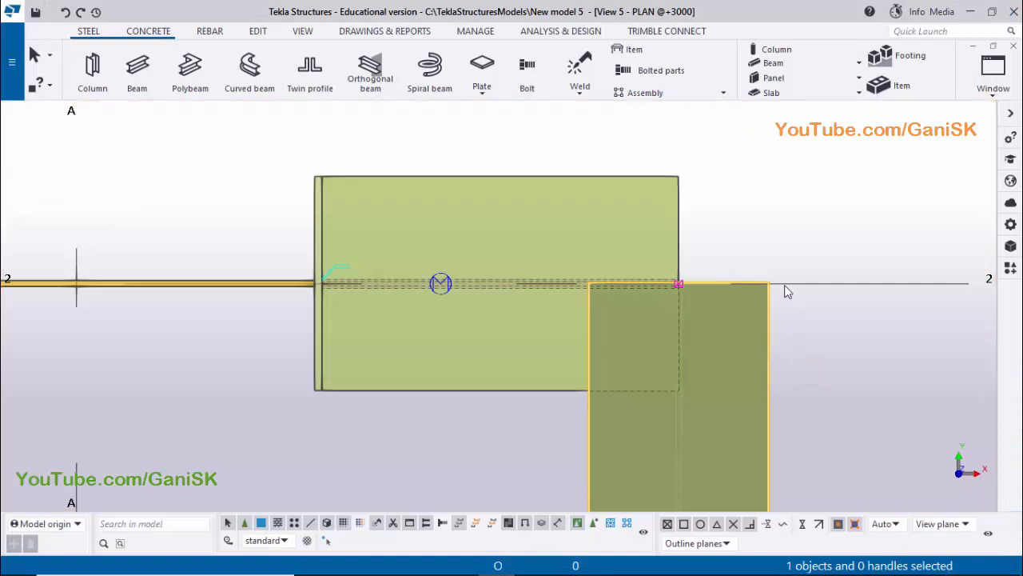
right_click(775, 231)
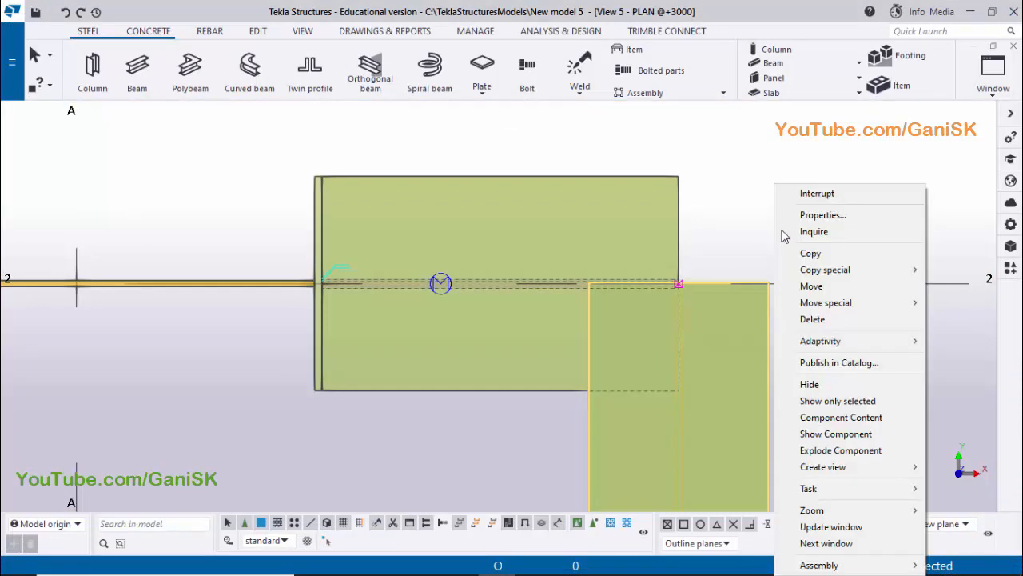
click(811, 285)
scroll(824, 290, up, 2)
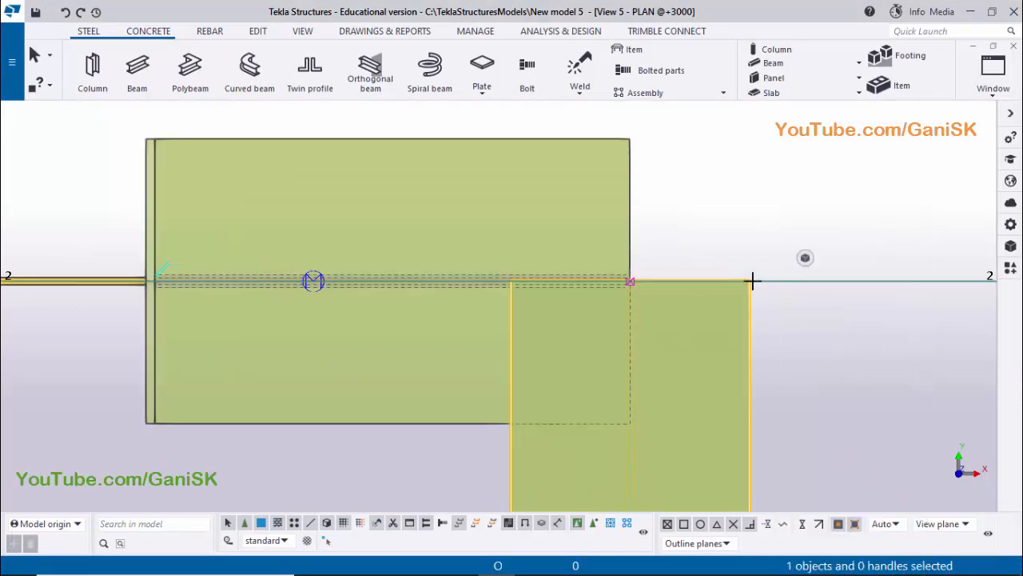
scroll(752, 280, up, 5)
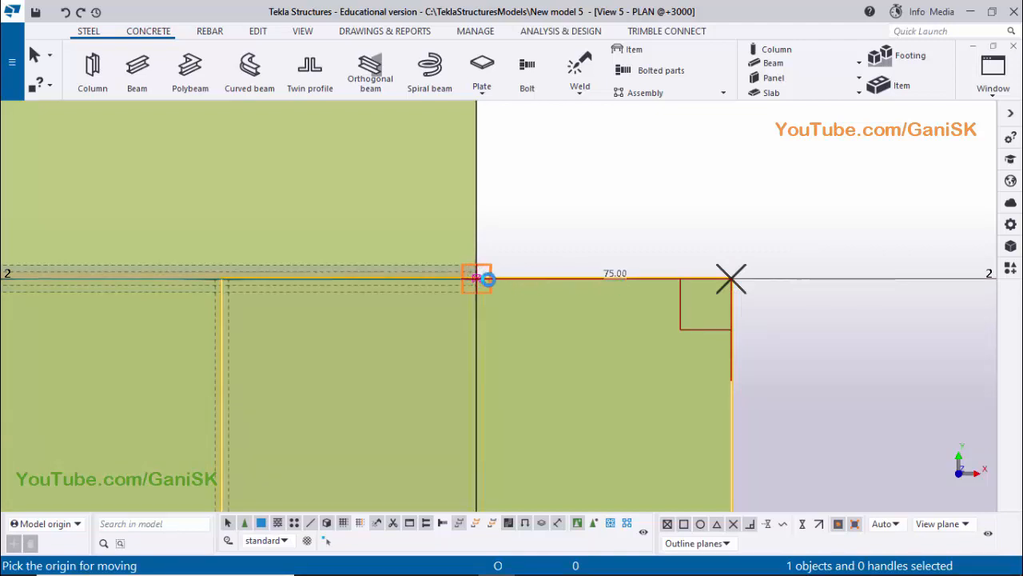
click(488, 278)
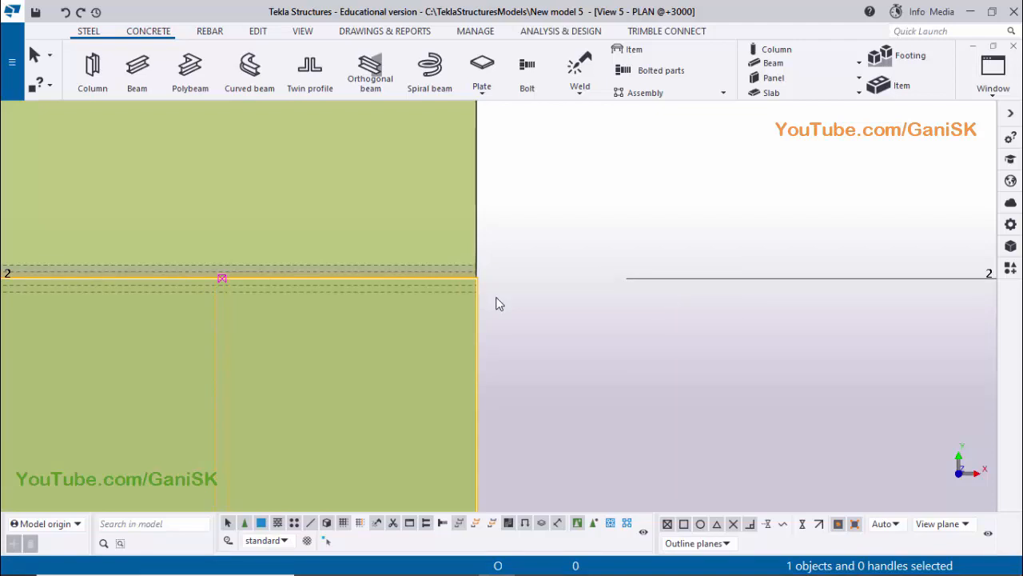
scroll(504, 300, down, 5)
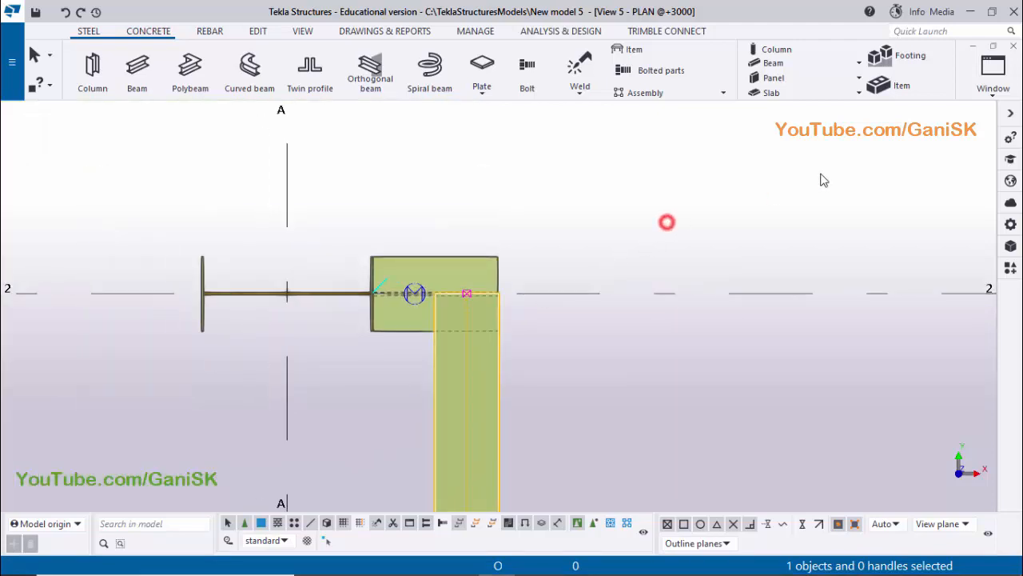
In the 3D view, change the crane beam's PEB Tapered Section orientation to the straight left, tapered right option, and modify and apply it
click(998, 89)
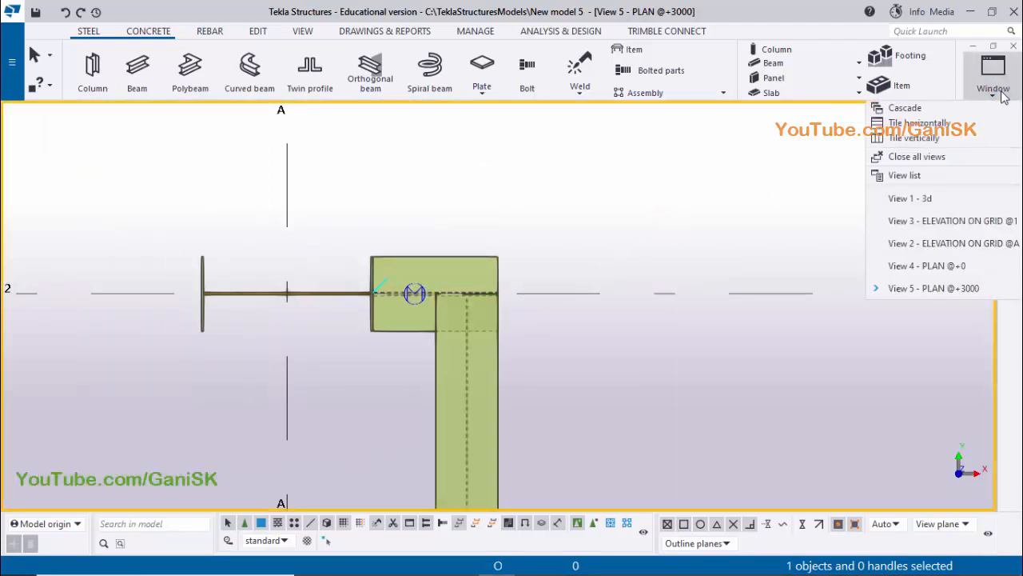
click(920, 198)
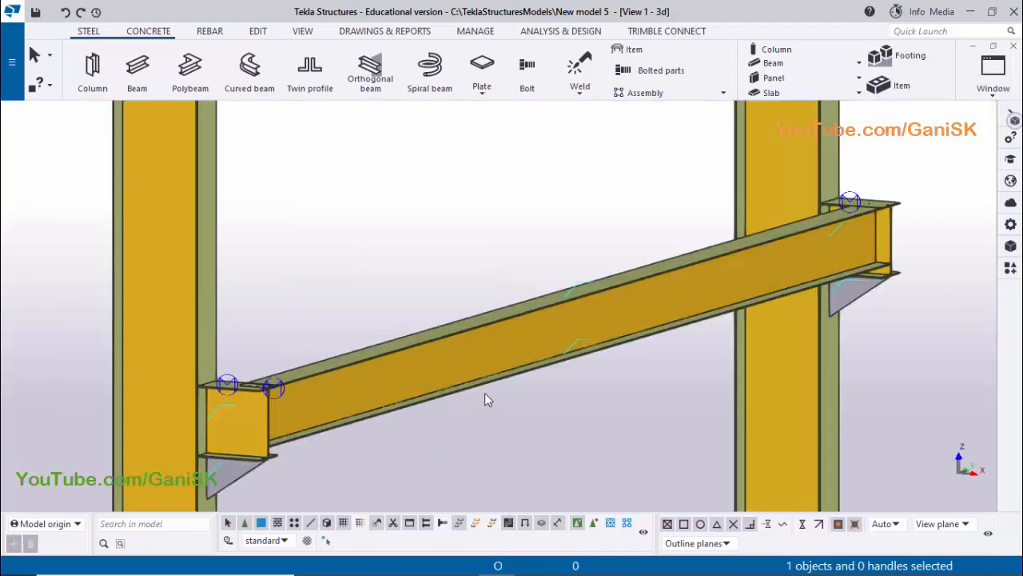
scroll(855, 241, up, 5)
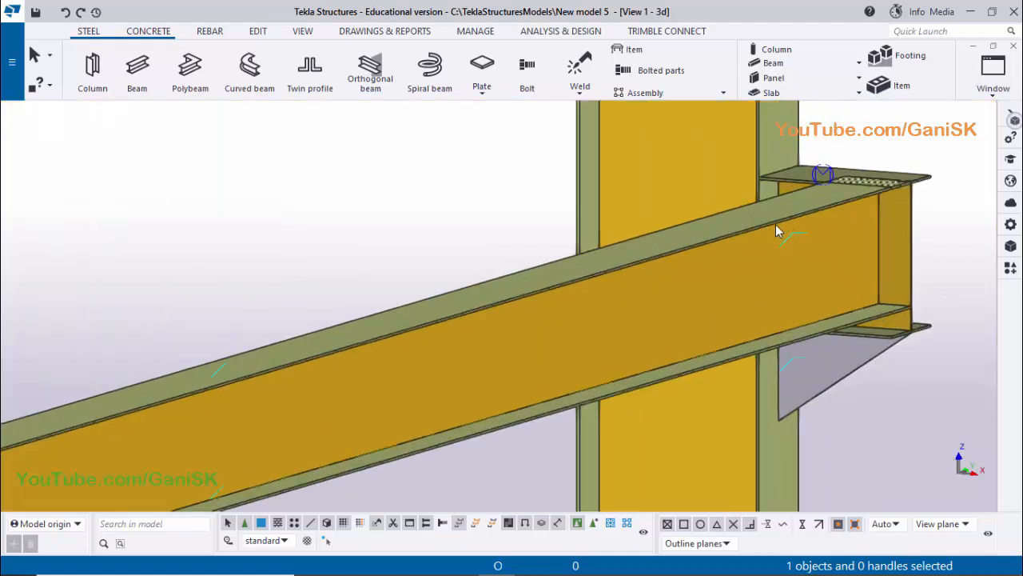
scroll(794, 224, up, 1)
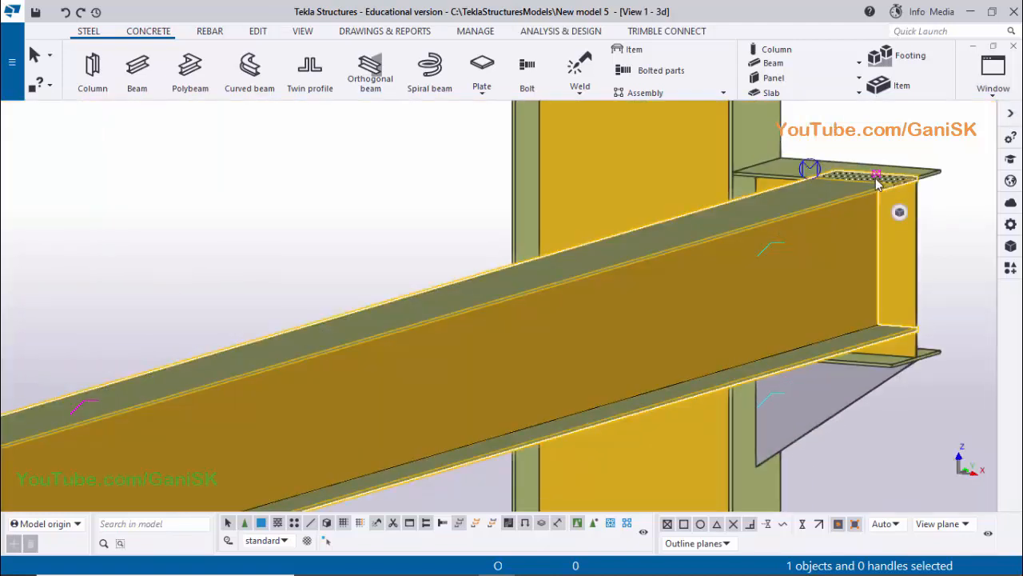
click(878, 179)
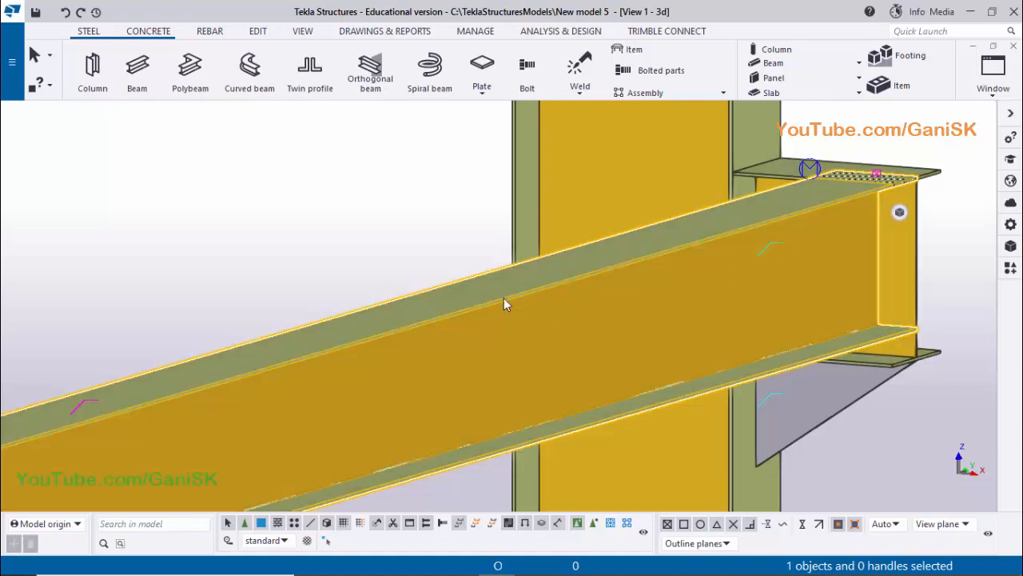
double_click(469, 299)
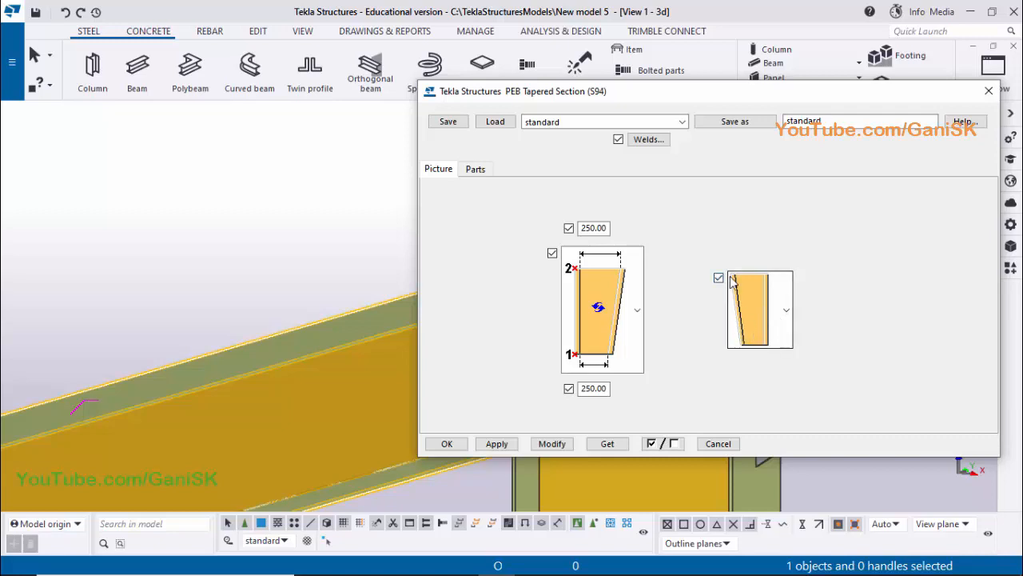
click(788, 310)
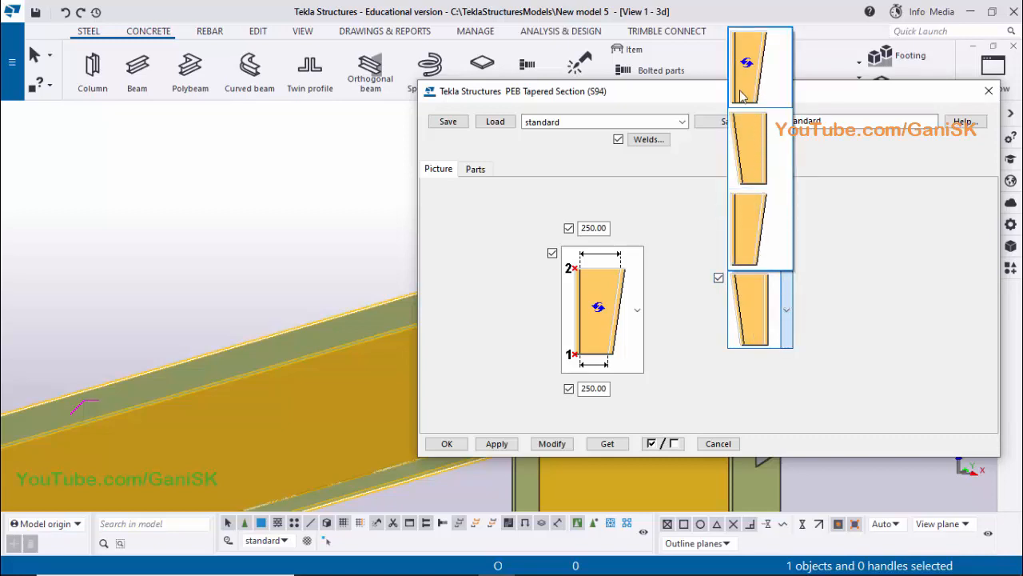
click(759, 227)
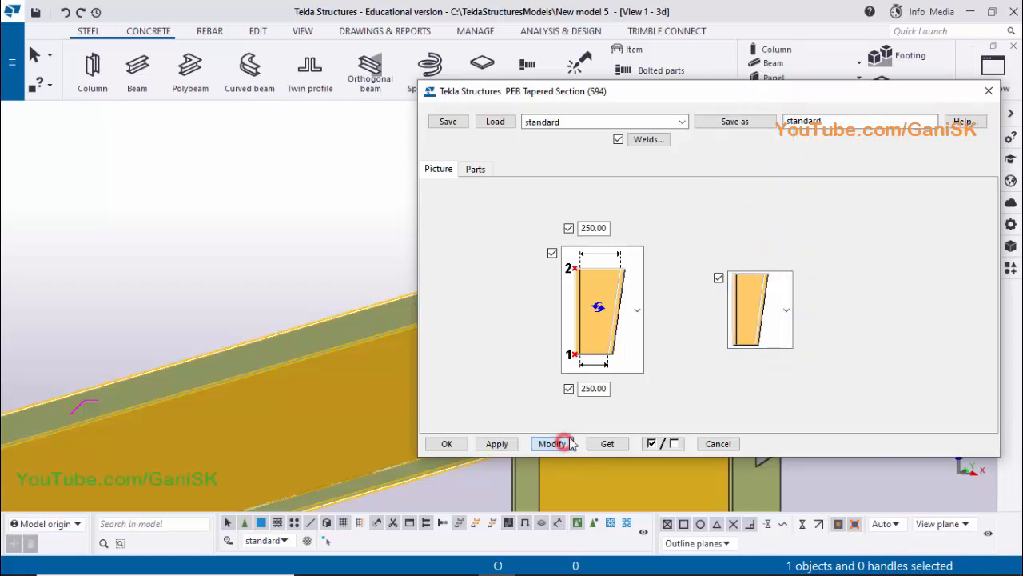
click(509, 444)
click(450, 445)
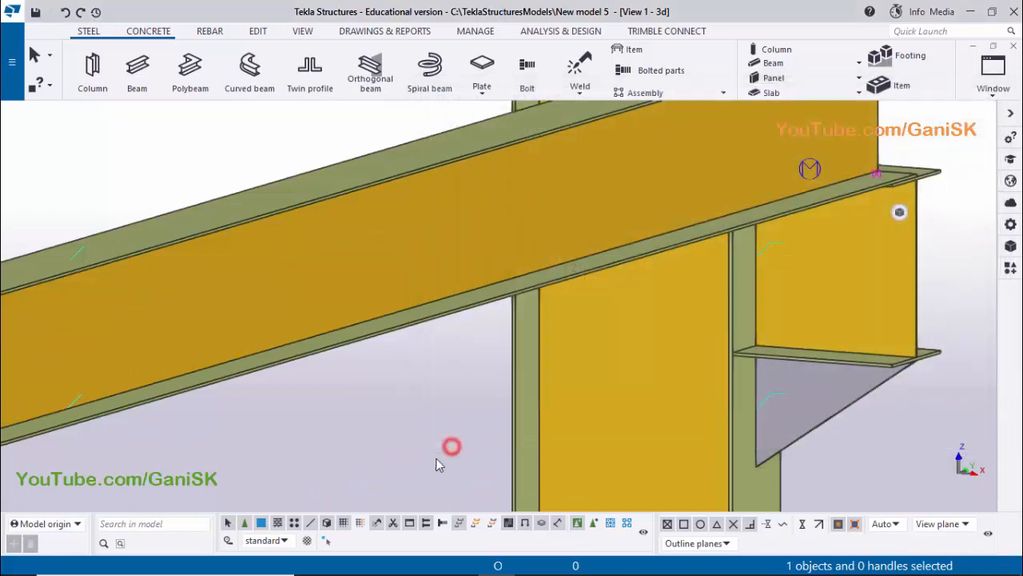
Inspect how the crane beam sits on the bracket's top flange in 3D
middle_drag(841, 268, 677, 375)
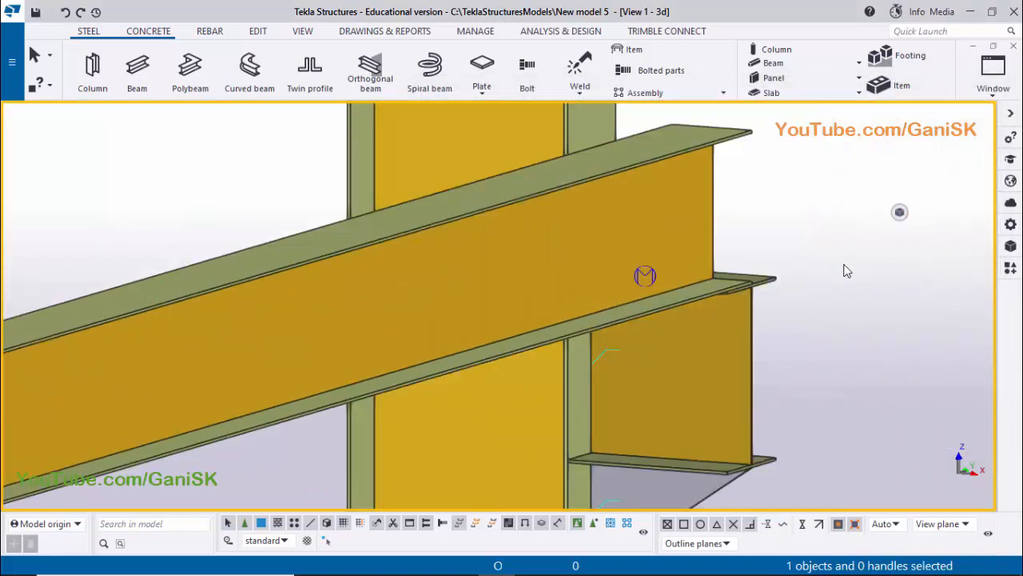
scroll(748, 286, up, 3)
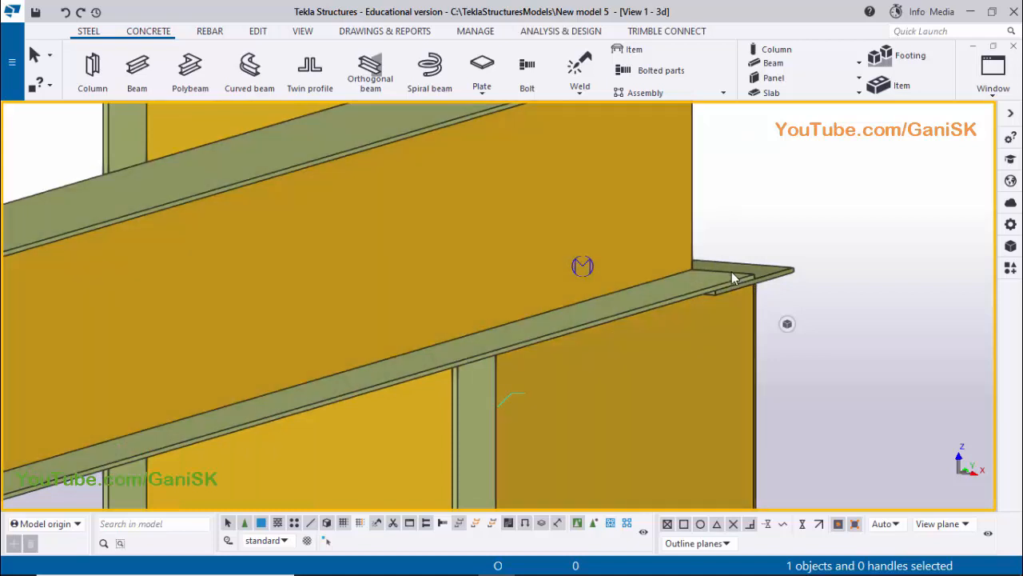
scroll(736, 278, down, 2)
scroll(739, 282, down, 3)
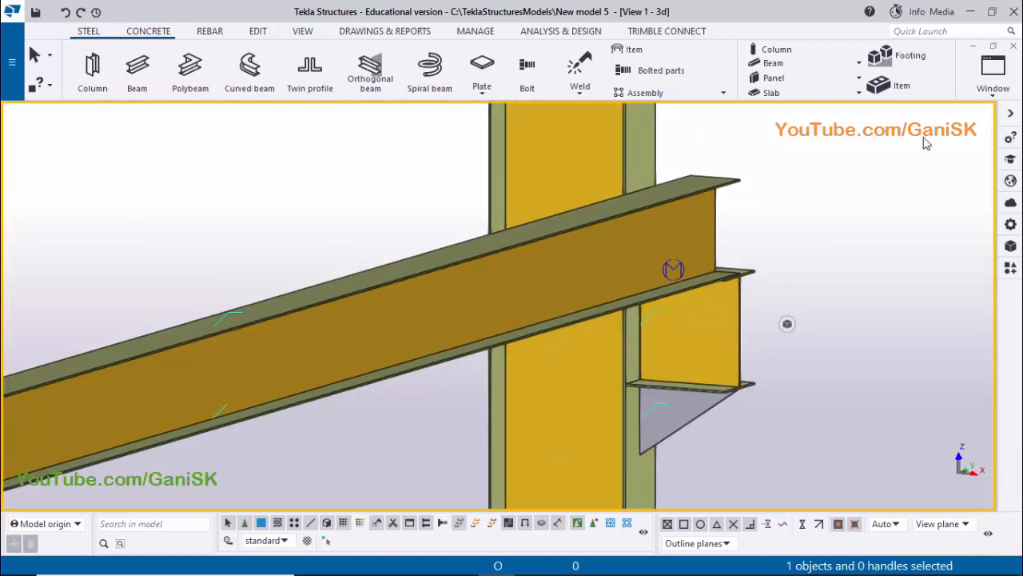
In the PLAN @+3000 view, check the crane beam's ends at the grid 2 and grid 1 brackets, and delete the beam
click(996, 96)
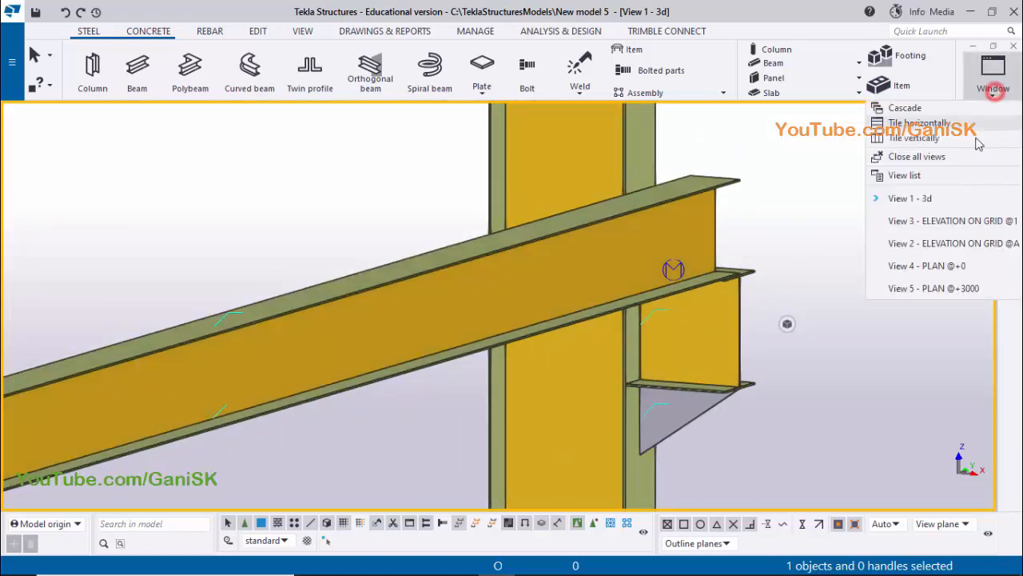
click(961, 285)
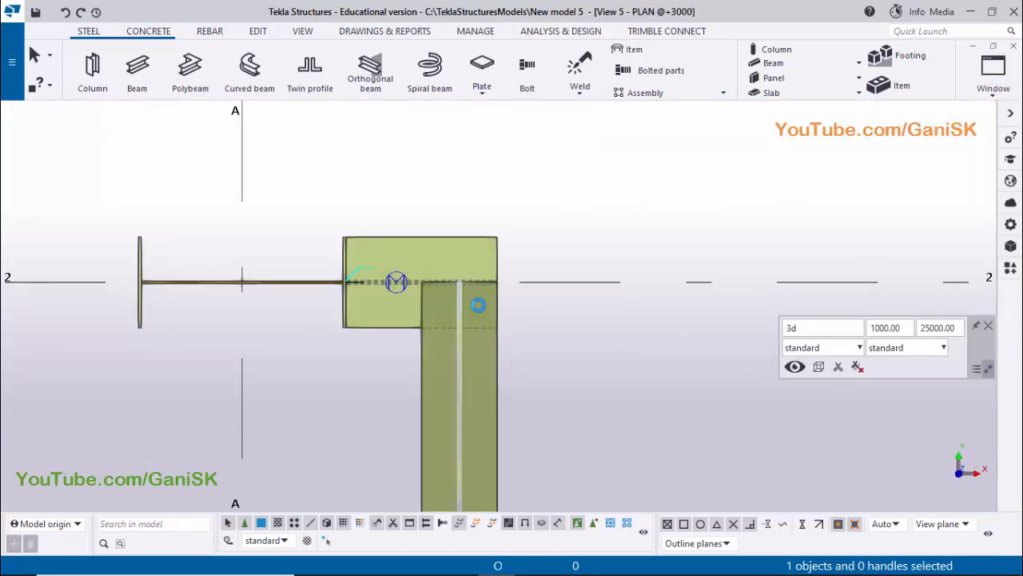
click(472, 301)
scroll(459, 237, up, 2)
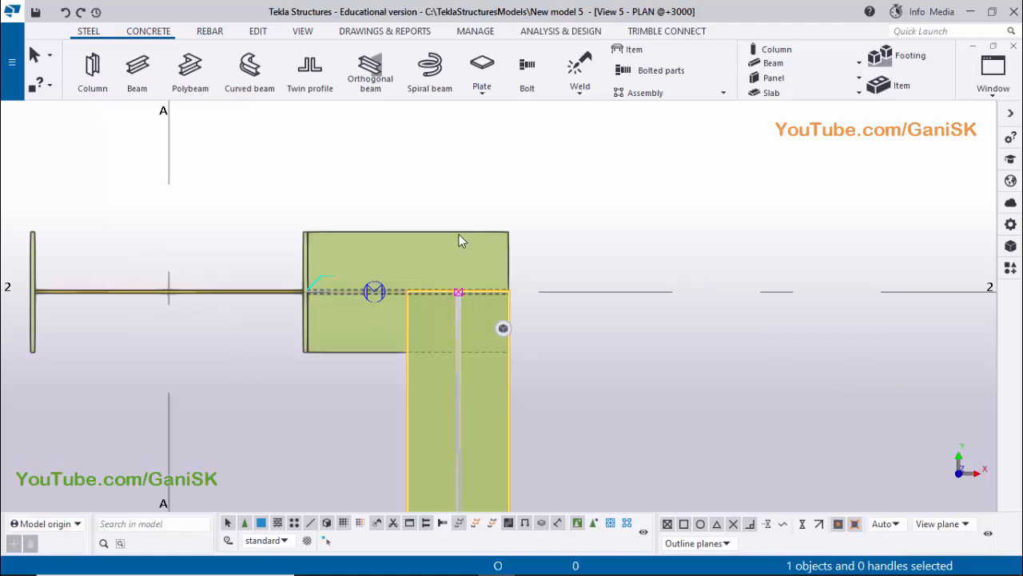
scroll(477, 285, down, 5)
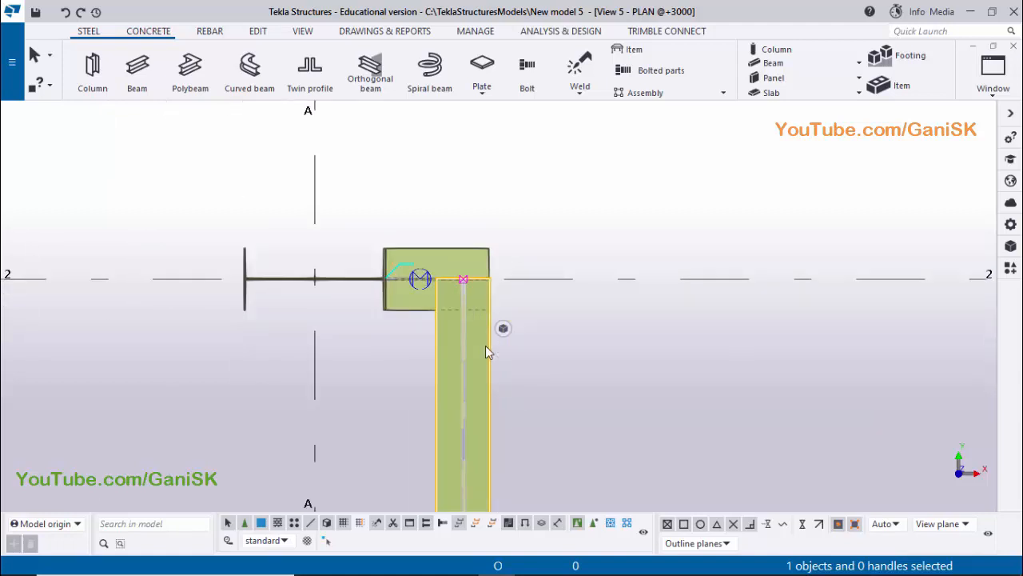
middle_drag(473, 448, 509, 255)
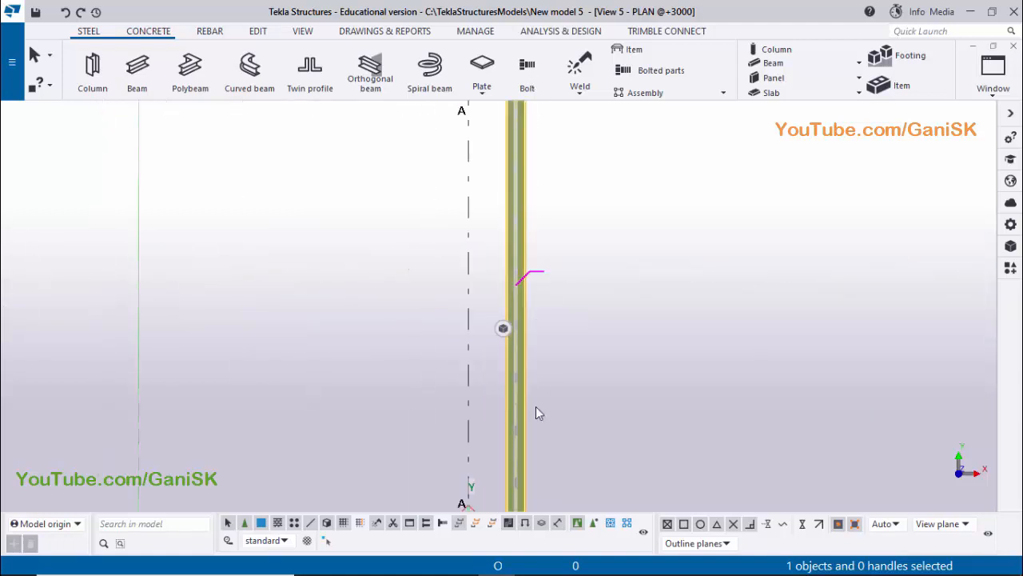
middle_drag(527, 468, 557, 192)
scroll(550, 251, up, 5)
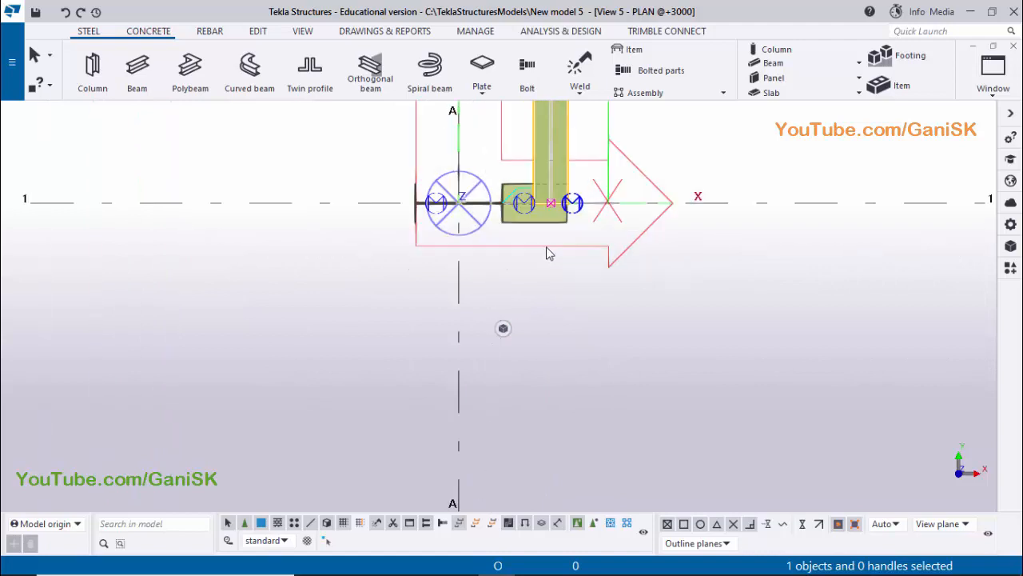
scroll(551, 248, down, 3)
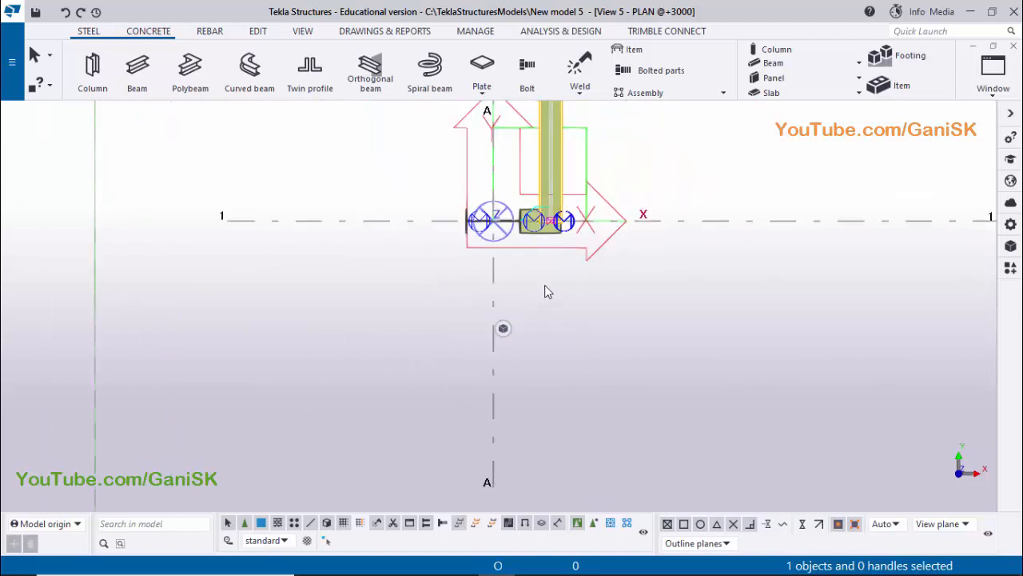
scroll(557, 265, up, 5)
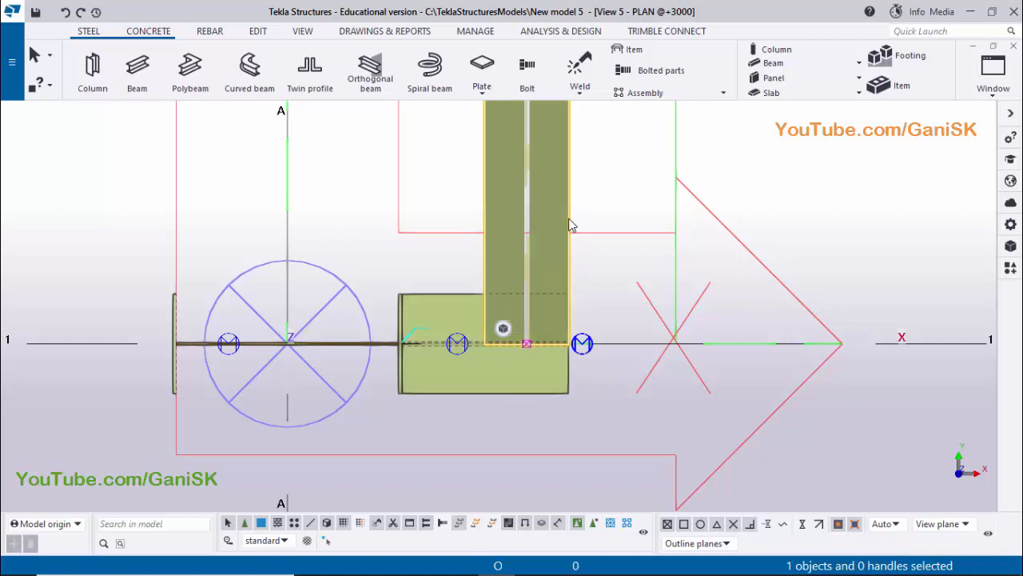
key(Delete)
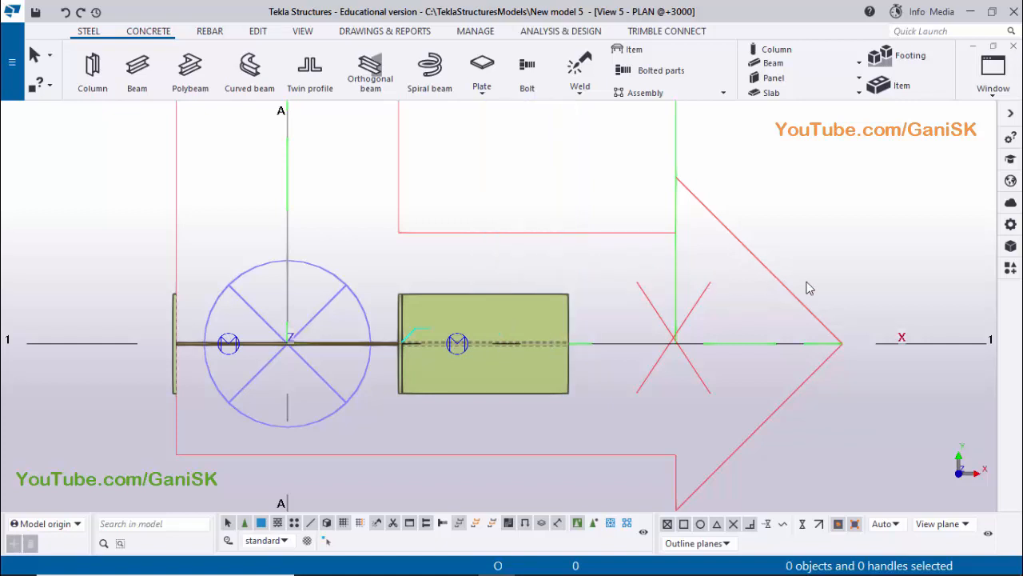
Place a new PEB Tapered Section (S94) from the grid 1 bracket's lower outer corner to the grid 2 bracket's upper outer corner
click(1010, 272)
click(832, 335)
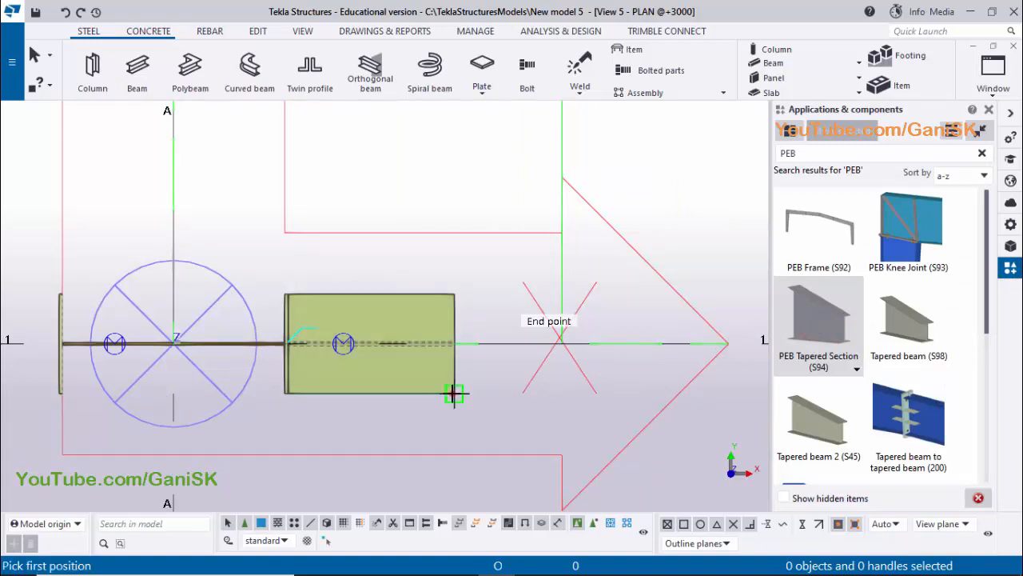
scroll(454, 395, down, 3)
scroll(528, 336, down, 3)
middle_drag(521, 244, 478, 524)
scroll(431, 351, up, 5)
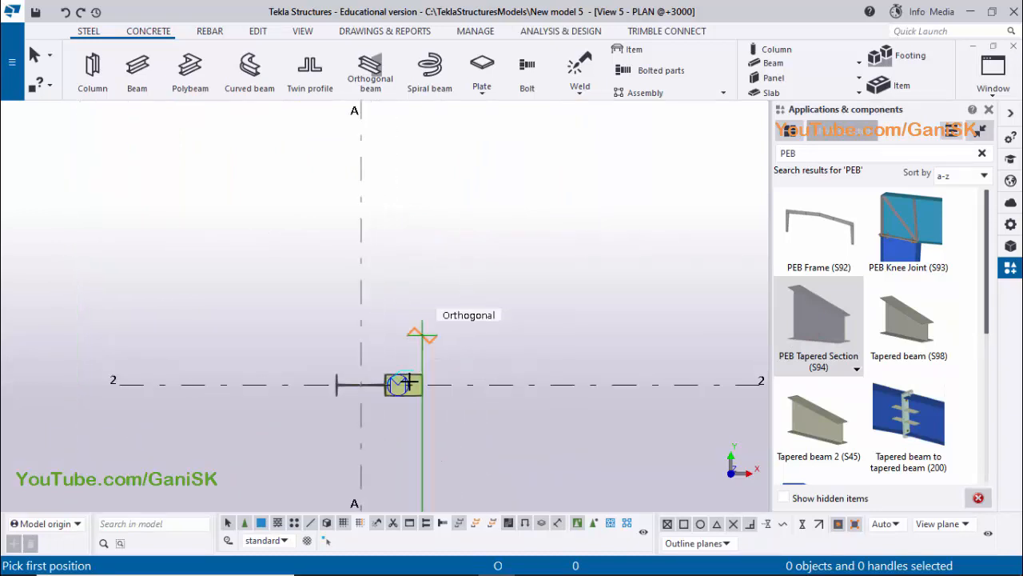
scroll(441, 353, up, 2)
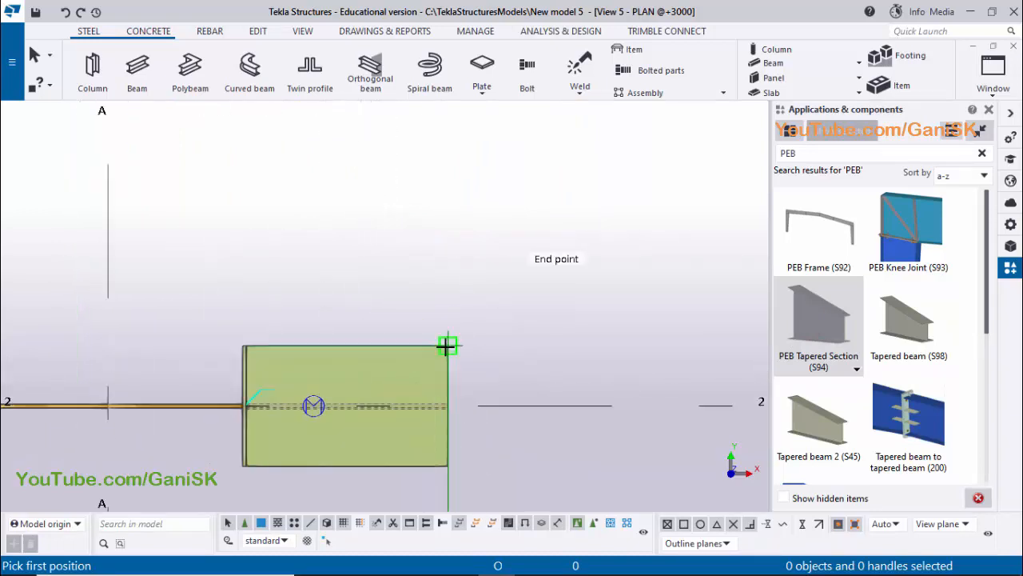
click(448, 345)
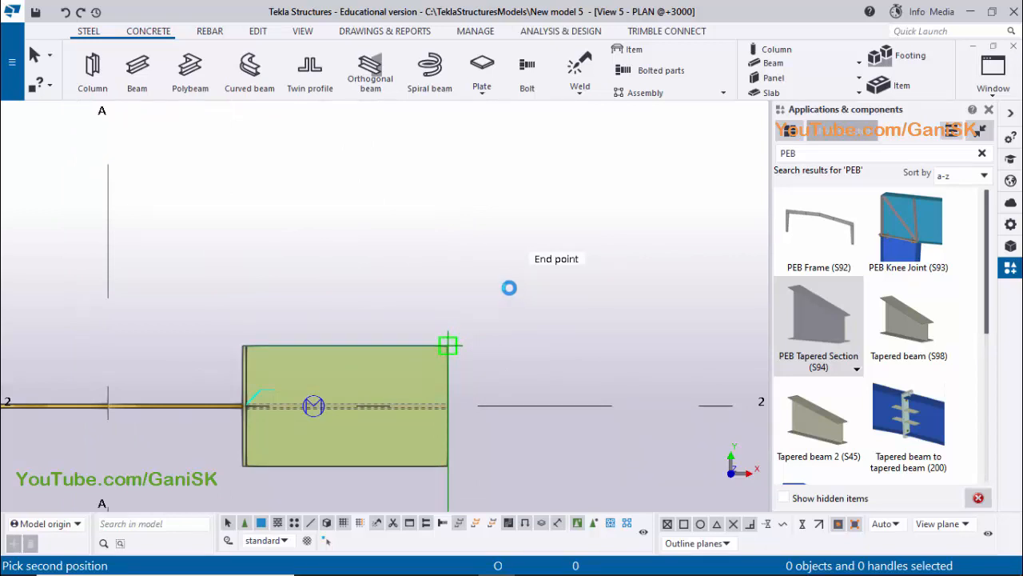
click(513, 276)
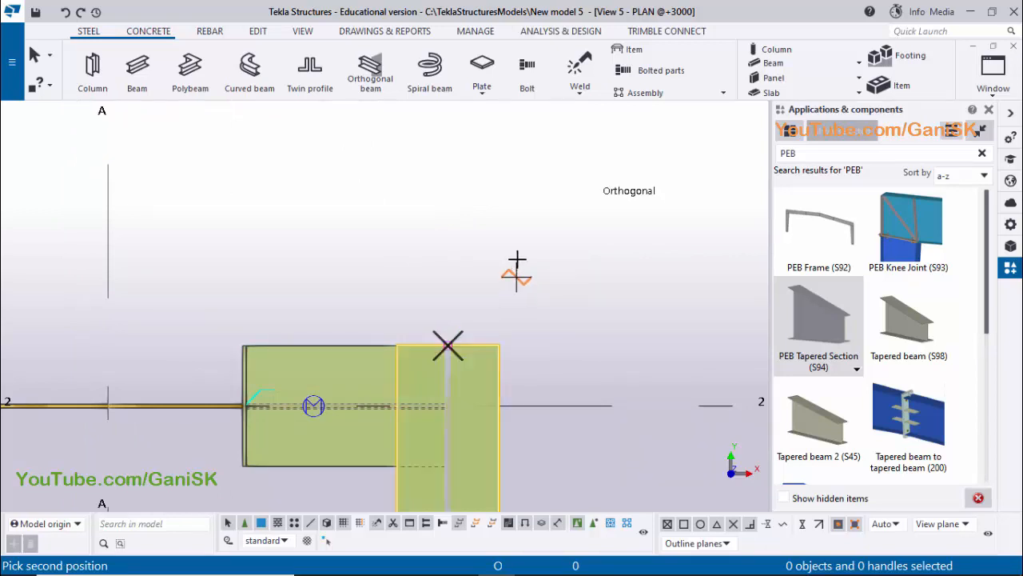
right_click(520, 251)
click(536, 261)
Move the new crane beam 75 mm inward from its outer flange corner to the grid 2 bracket's outer corner
click(501, 373)
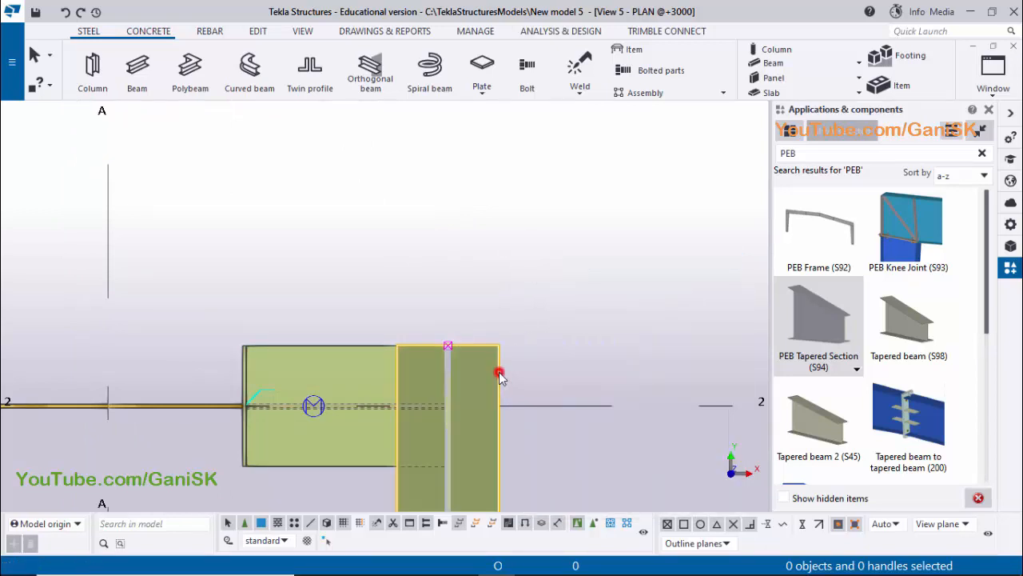
right_click(494, 294)
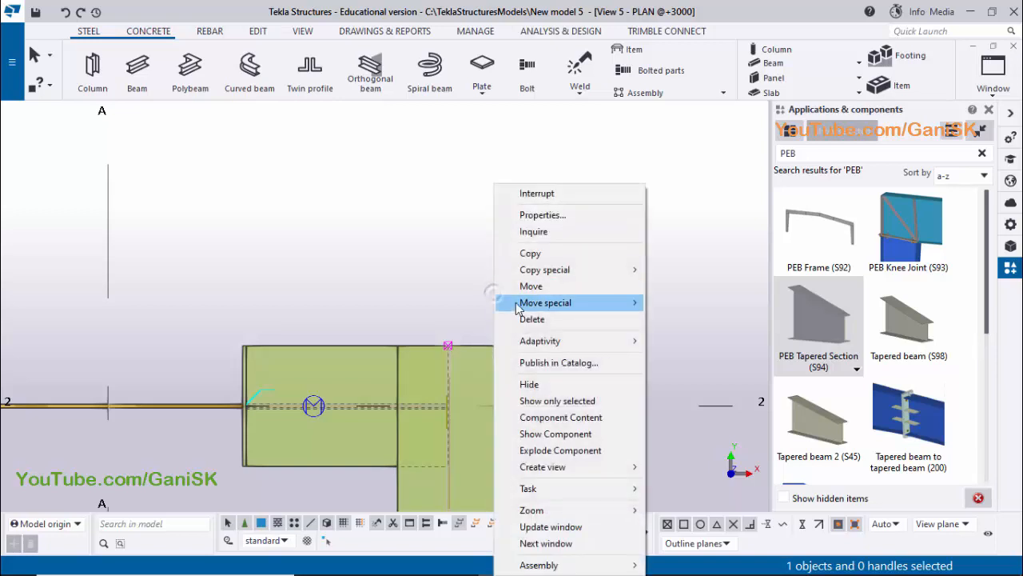
click(531, 287)
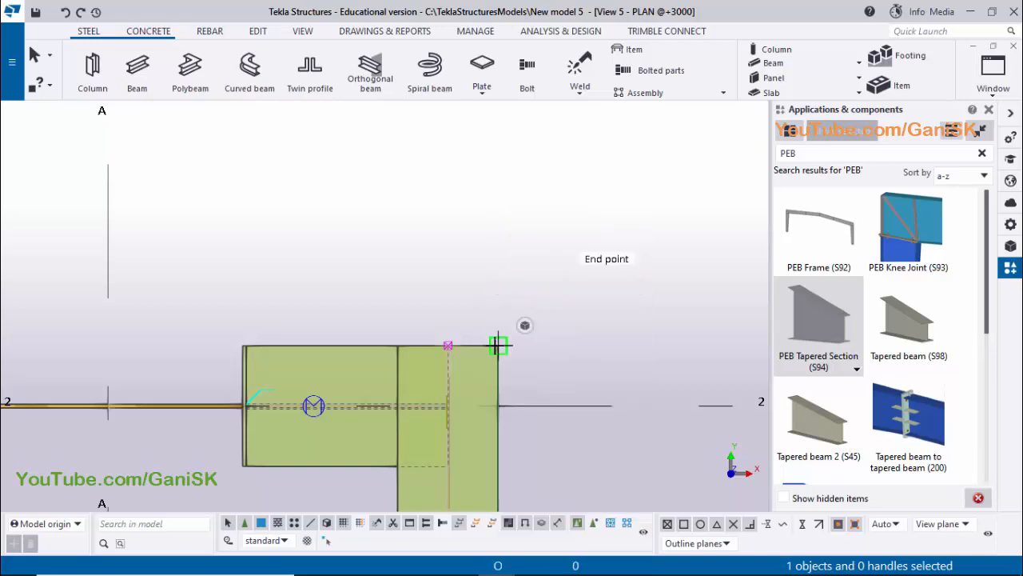
scroll(498, 344, up, 2)
click(498, 345)
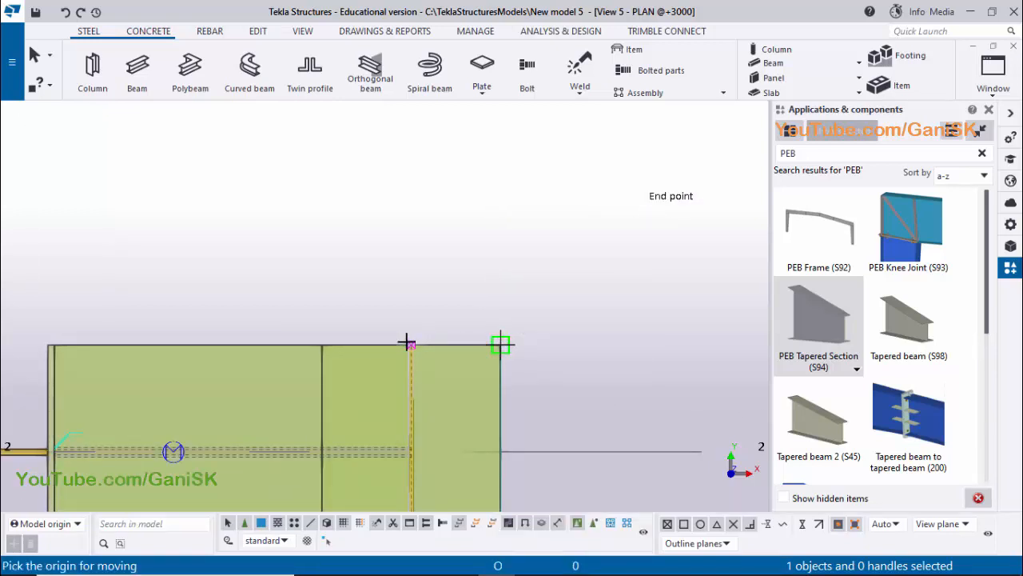
scroll(415, 345, up, 3)
scroll(416, 346, up, 1)
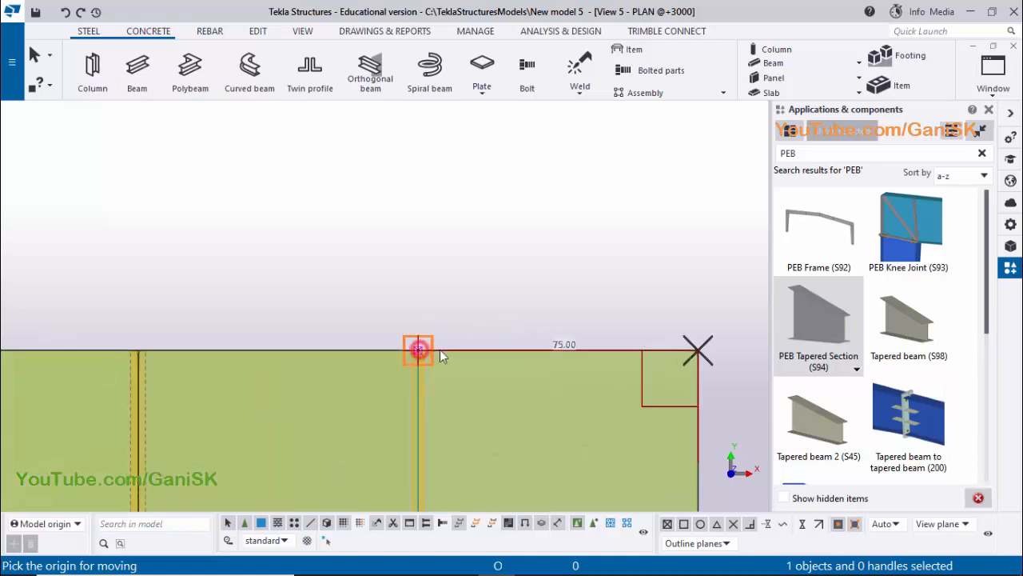
click(502, 340)
scroll(505, 325, down, 3)
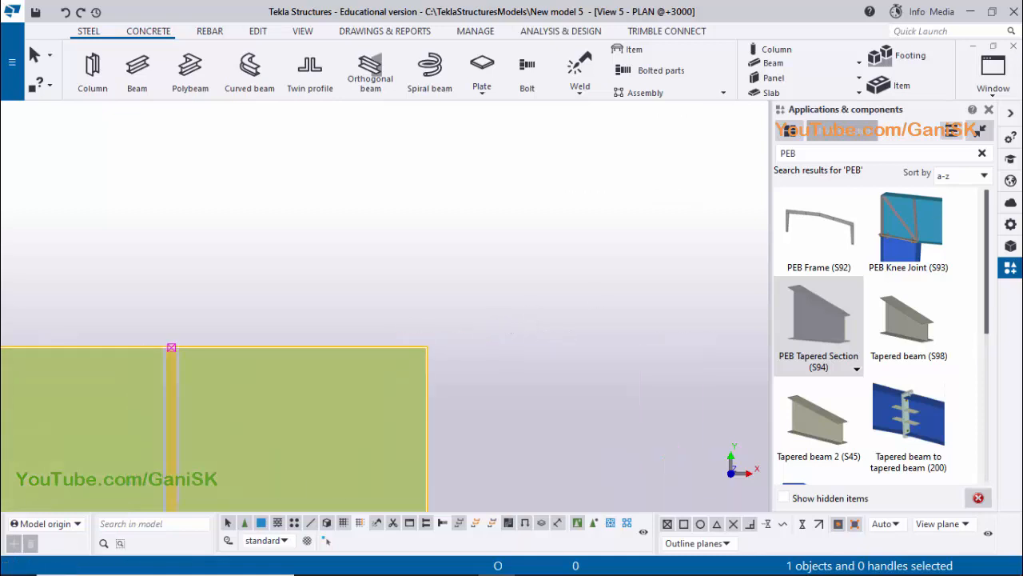
In the redrawn 3D view, check the crane beam's PEB Tapered Section depths and its web and flange sizes
click(993, 72)
click(961, 192)
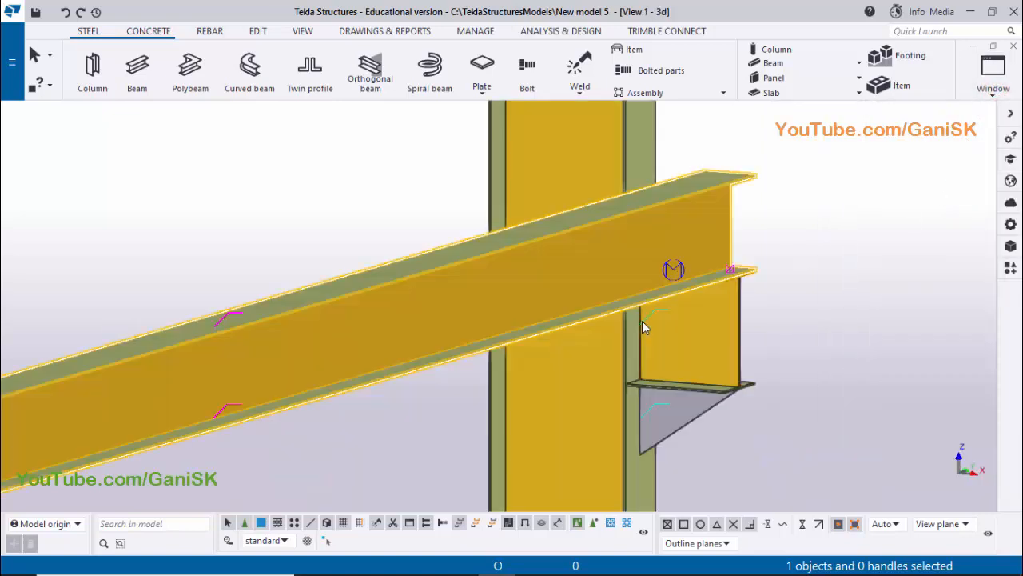
ctrl+middle_drag(824, 238, 790, 250)
right_click(774, 229)
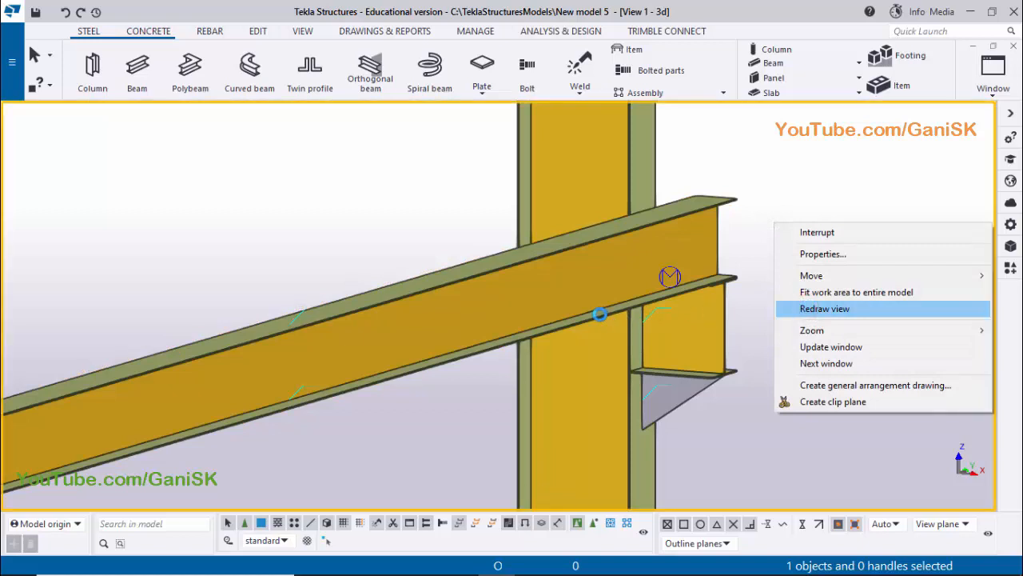
click(419, 312)
double_click(419, 312)
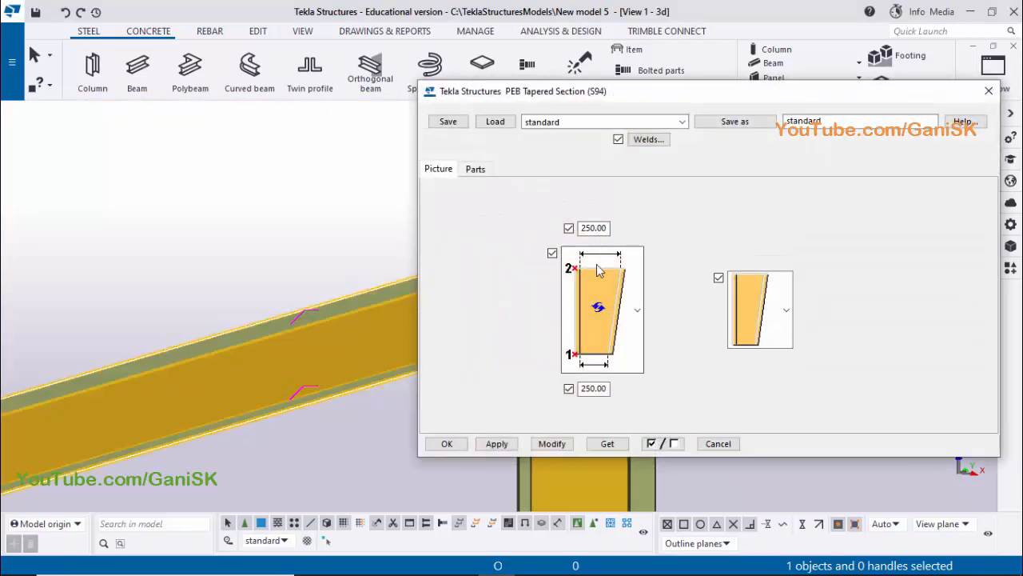
click(476, 170)
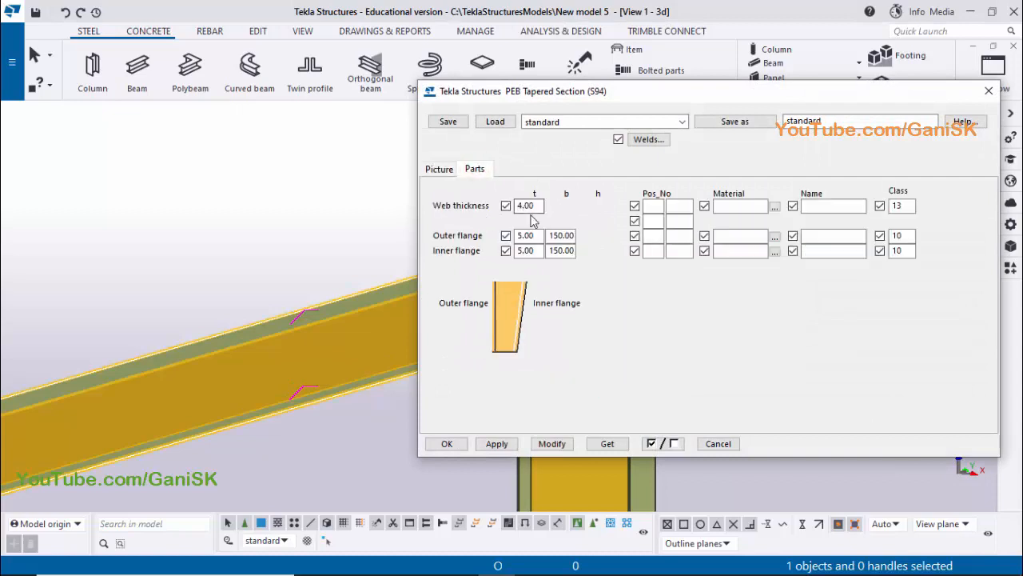
click(989, 90)
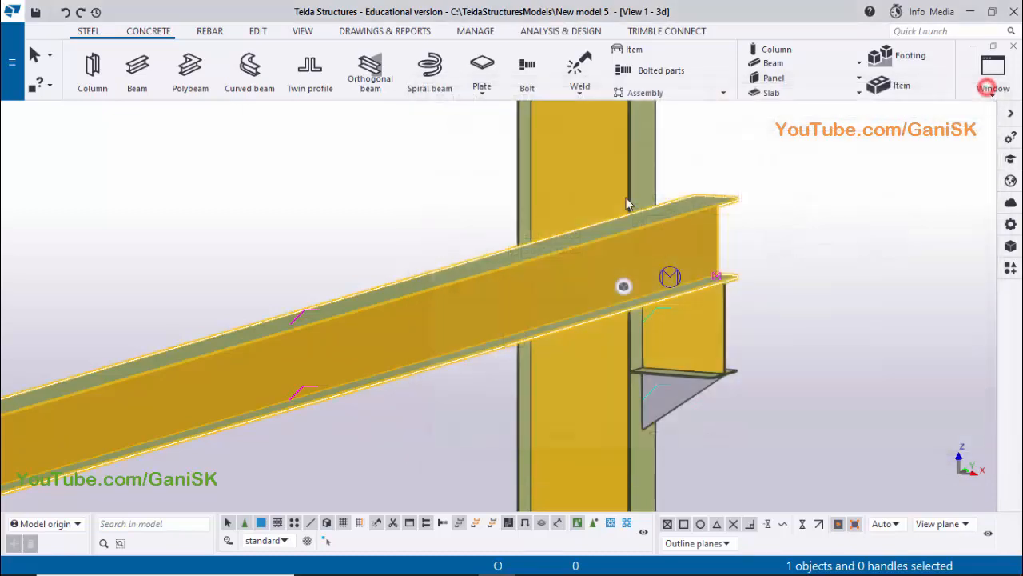
Inspect how the crane beam's end and bottom flange sit on the grid 1 bracket in 3D
click(372, 171)
scroll(598, 278, down, 3)
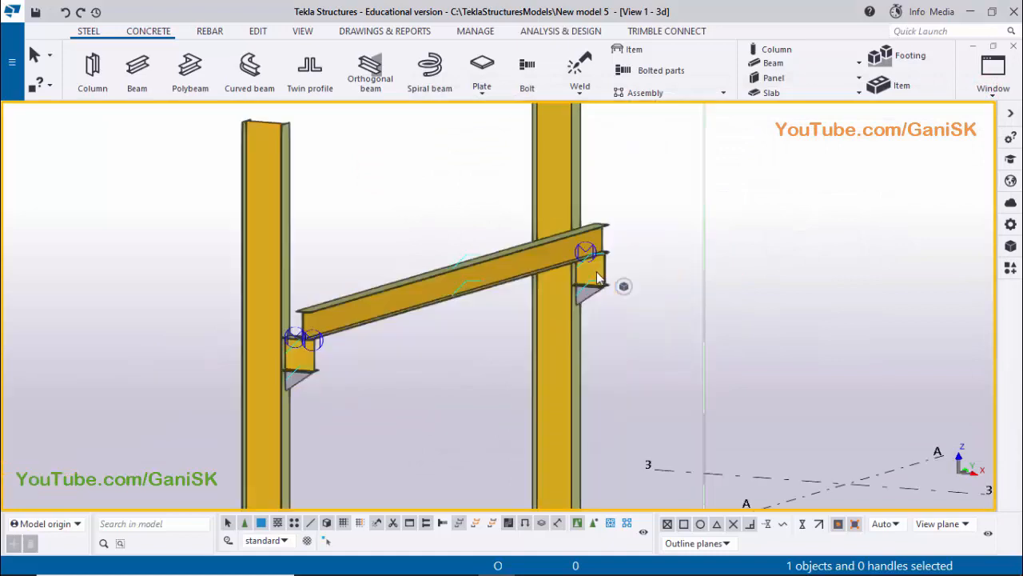
scroll(403, 318, down, 2)
scroll(418, 312, up, 5)
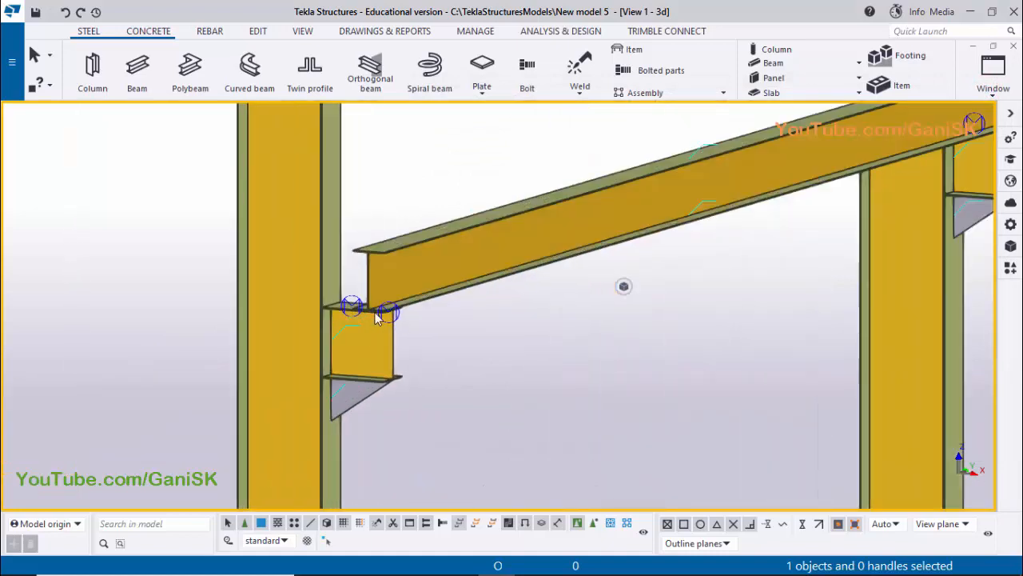
scroll(378, 317, up, 5)
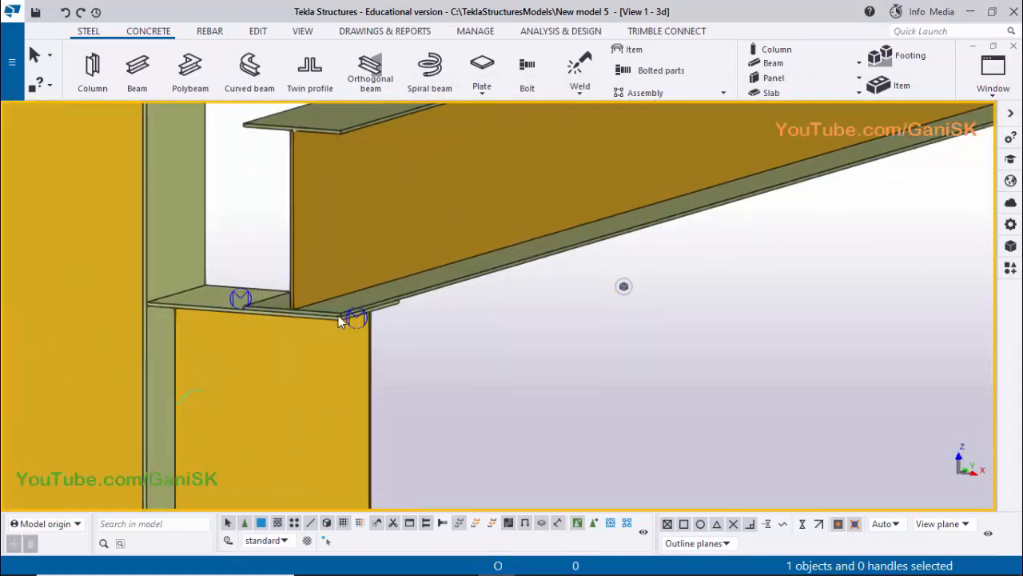
click(333, 327)
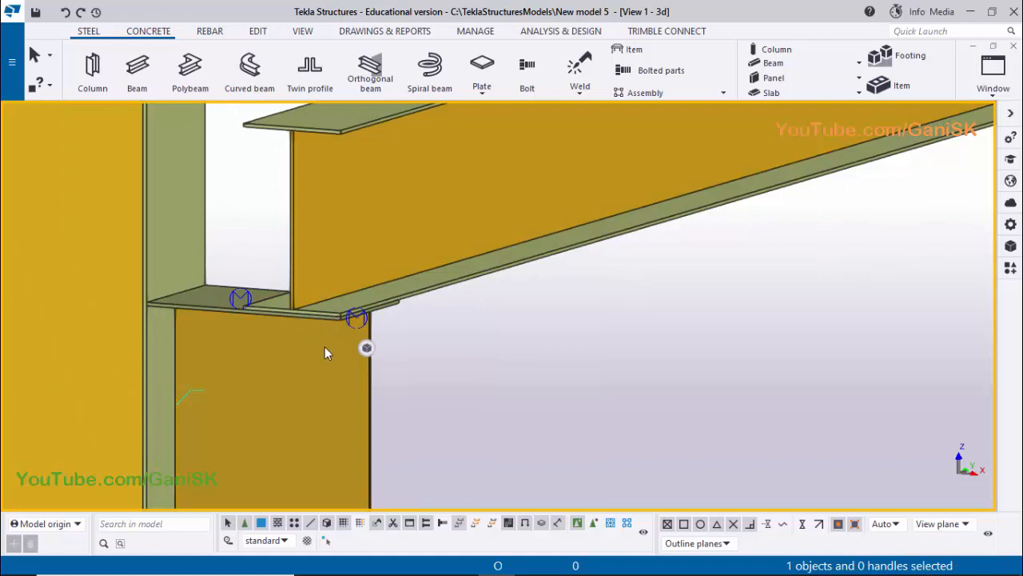
scroll(325, 352, up, 4)
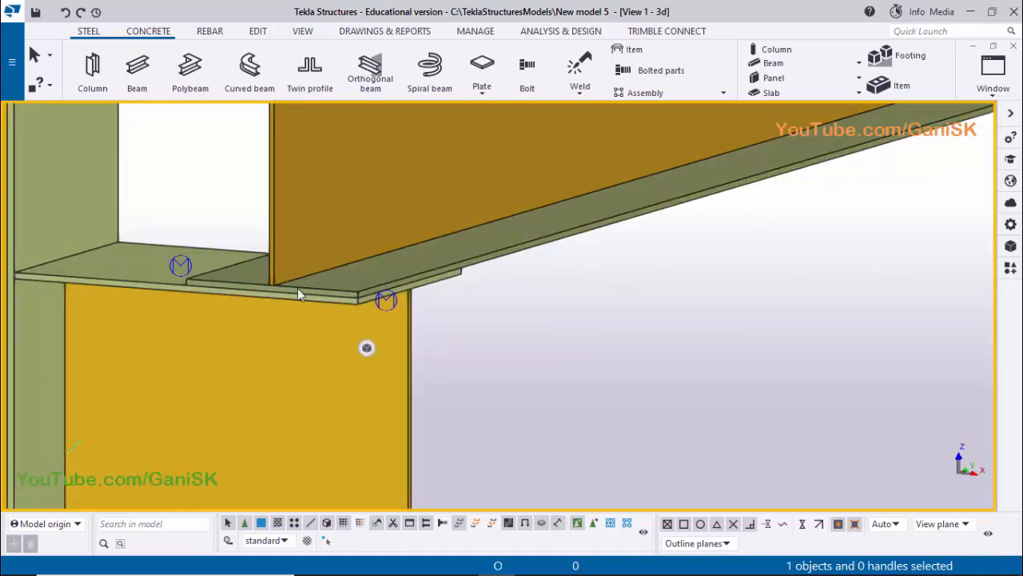
scroll(342, 277, down, 2)
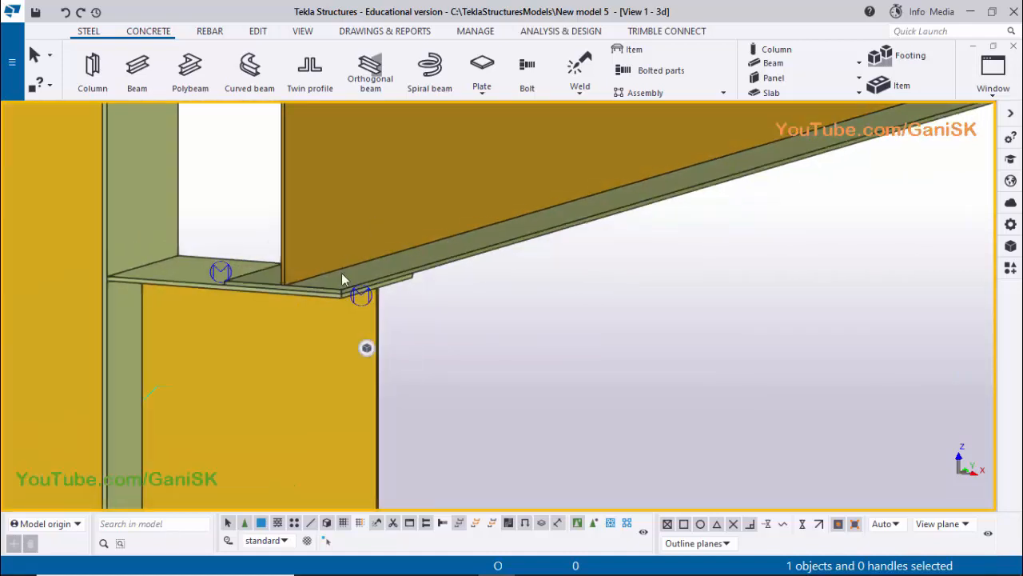
scroll(321, 293, up, 2)
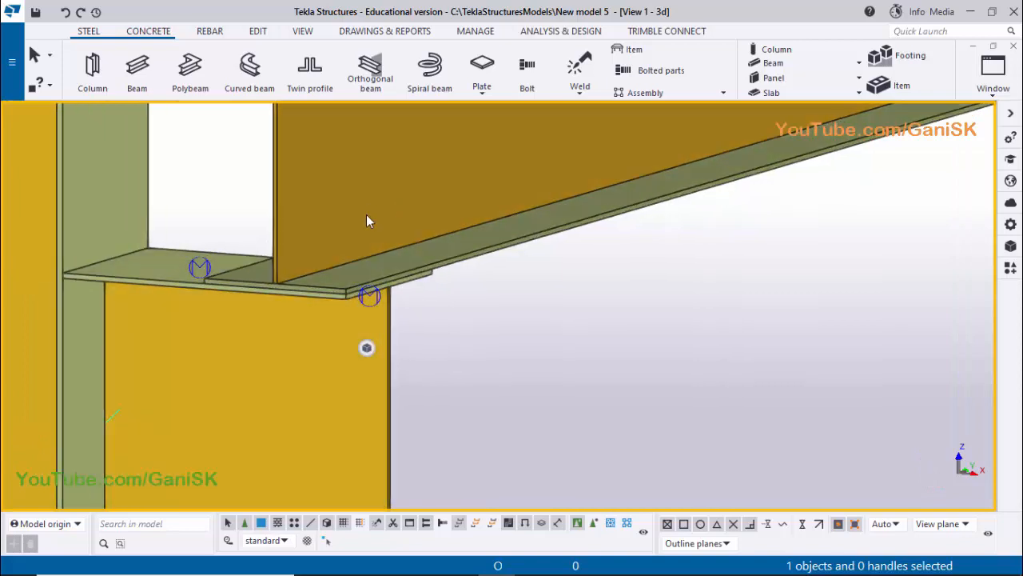
ctrl+middle_drag(367, 302, 435, 510)
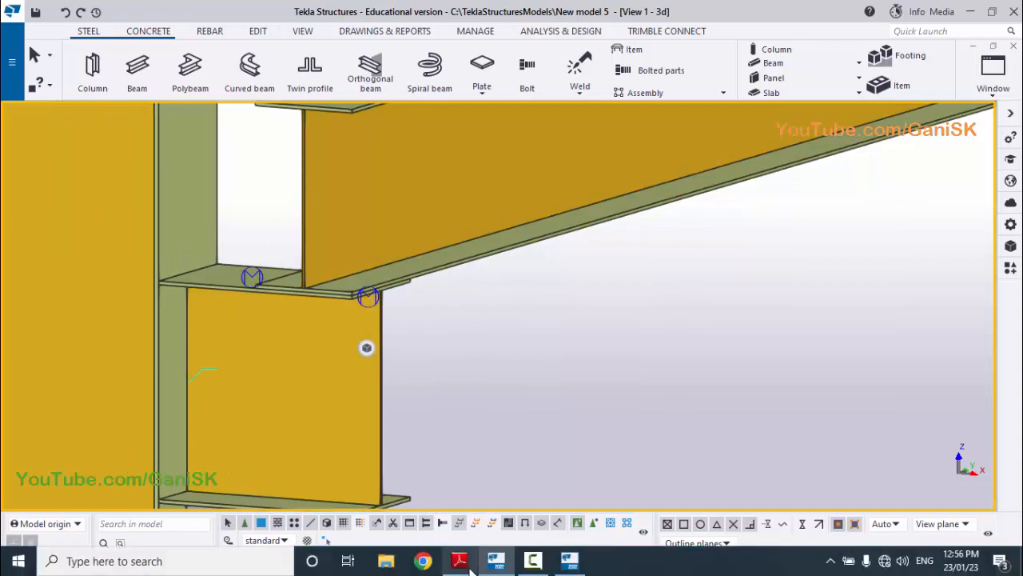
Switch to the PDF drawing in Adobe Reader and examine the bolt layout and spacing in section A-A
click(459, 564)
drag(605, 424, 594, 390)
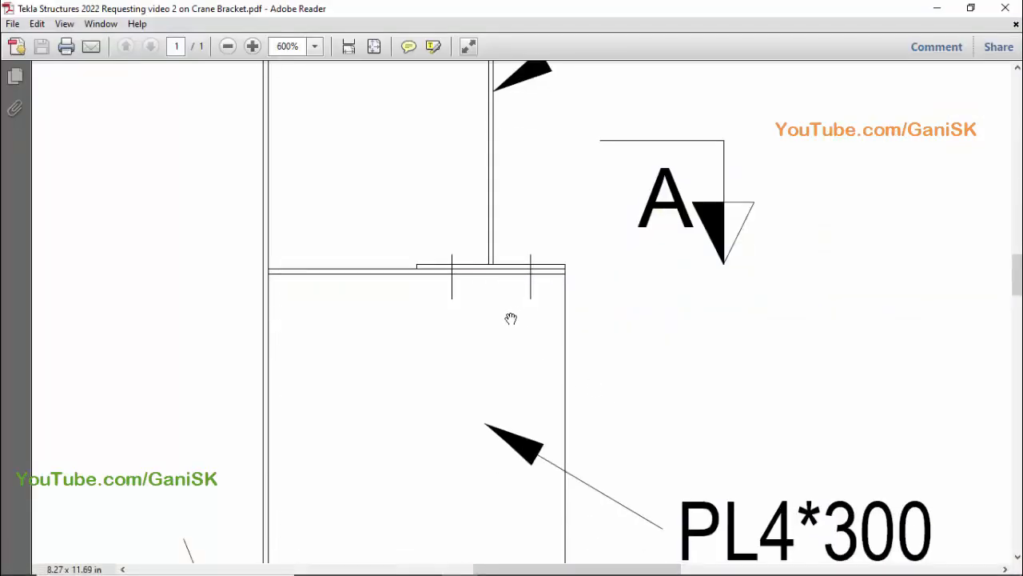
ctrl+scroll(514, 323, down, 6)
ctrl+scroll(769, 428, up, 3)
ctrl+scroll(884, 429, up, 1)
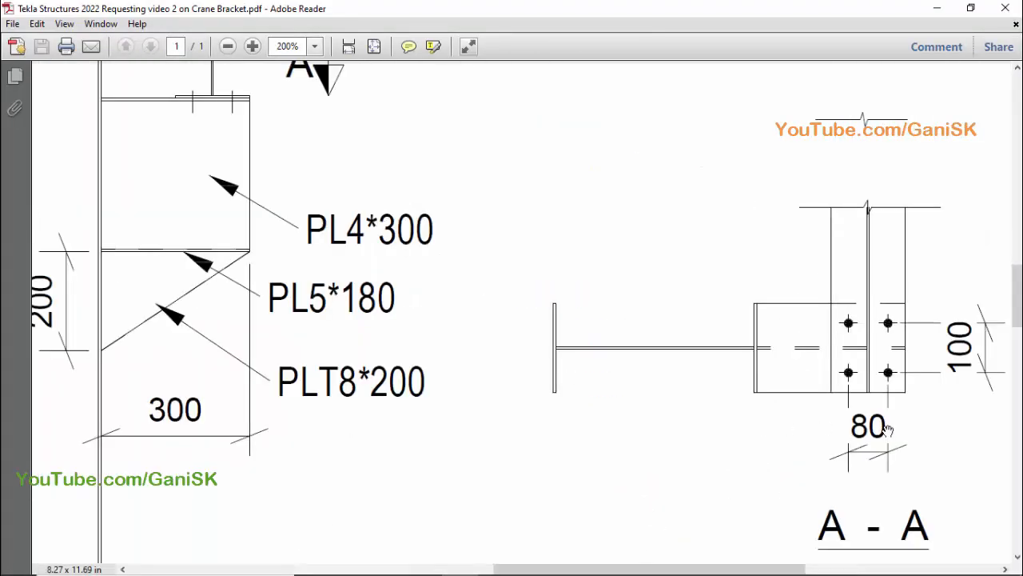
ctrl+scroll(888, 430, up, 2)
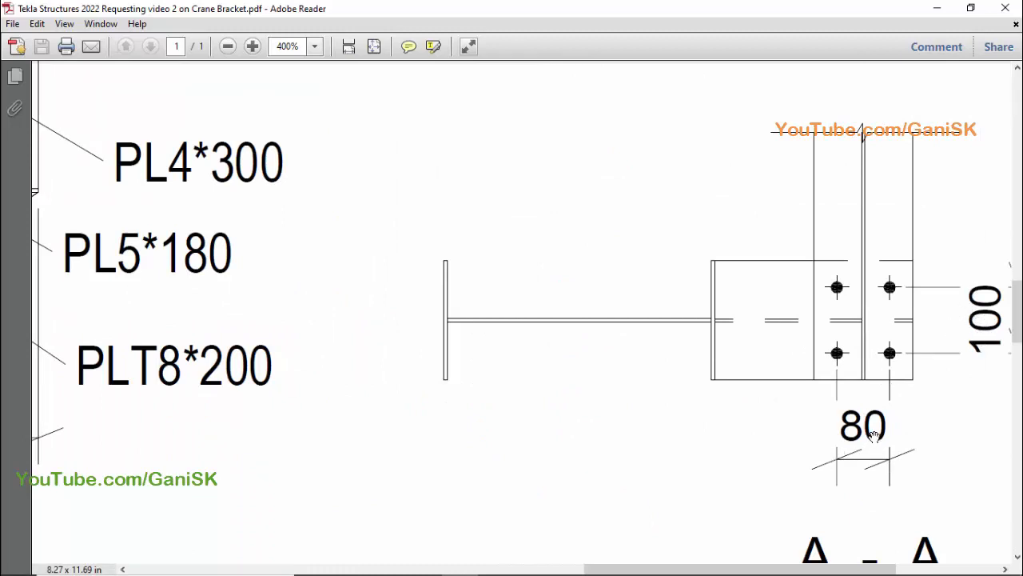
ctrl+scroll(712, 373, down, 2)
ctrl+scroll(852, 345, up, 2)
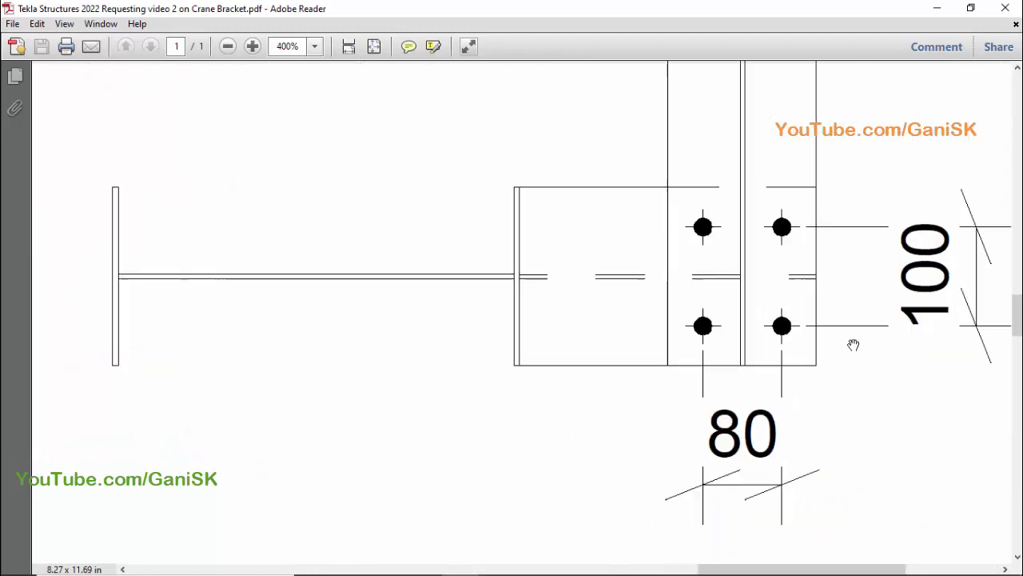
ctrl+scroll(815, 231, up, 1)
ctrl+scroll(714, 326, down, 4)
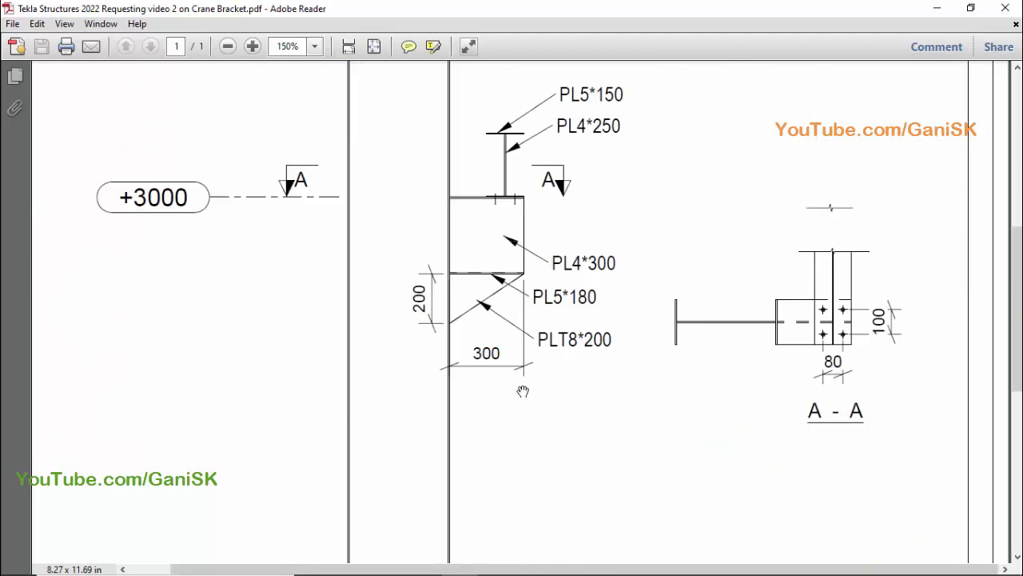
Back in Tekla Structures, start a Bolt connection at the grid 1 bracket, from its top flange to the crane beam's bottom flange
click(496, 562)
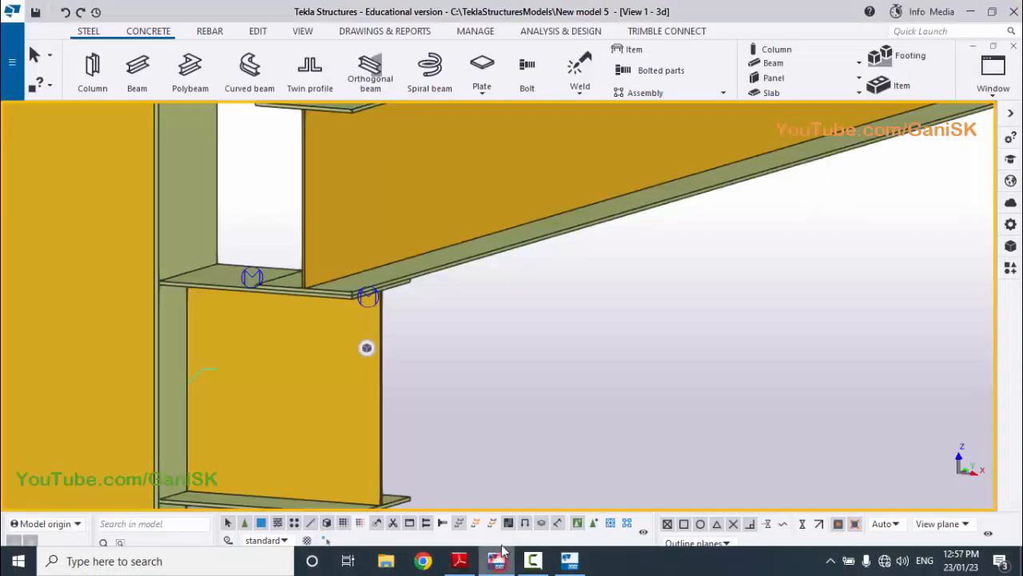
scroll(505, 343, down, 3)
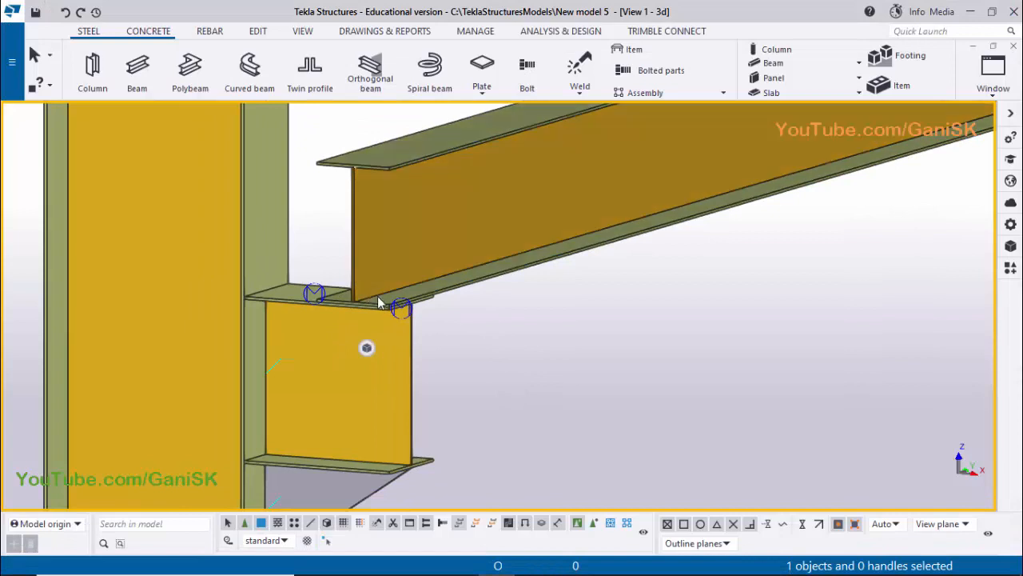
scroll(381, 302, up, 2)
scroll(380, 301, up, 1)
ctrl+middle_drag(399, 311, 404, 198)
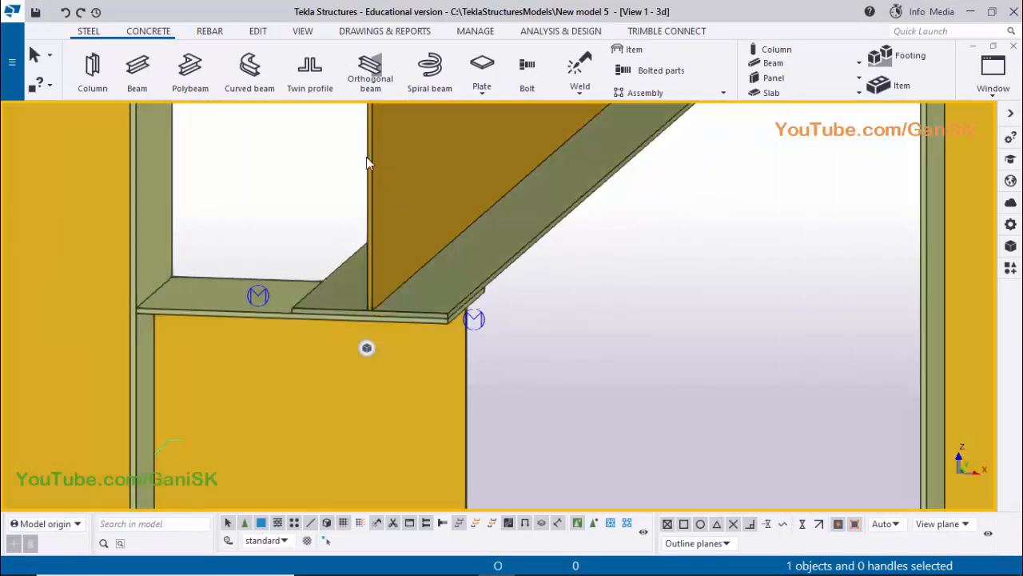
click(526, 76)
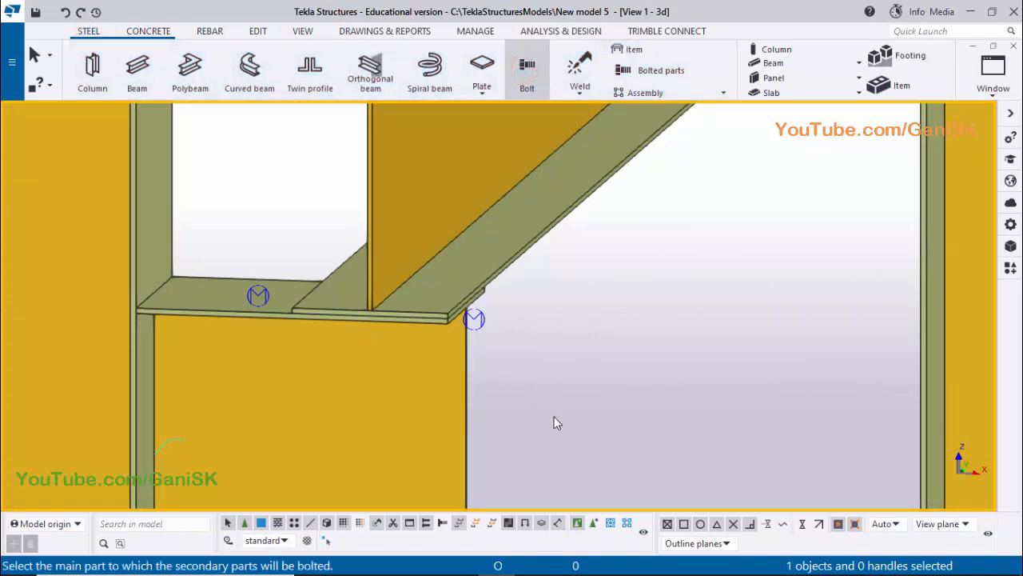
click(593, 524)
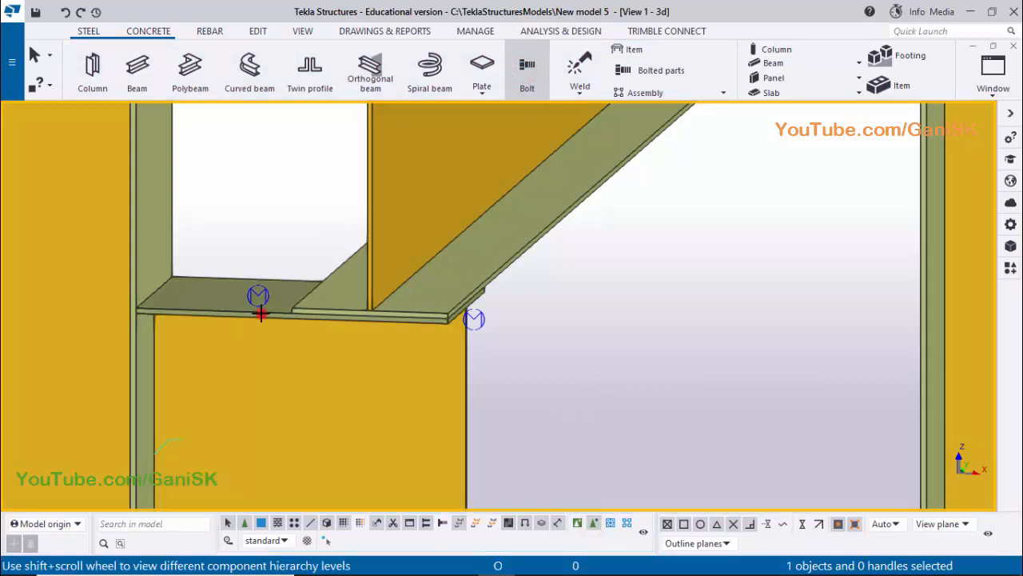
click(260, 315)
click(261, 314)
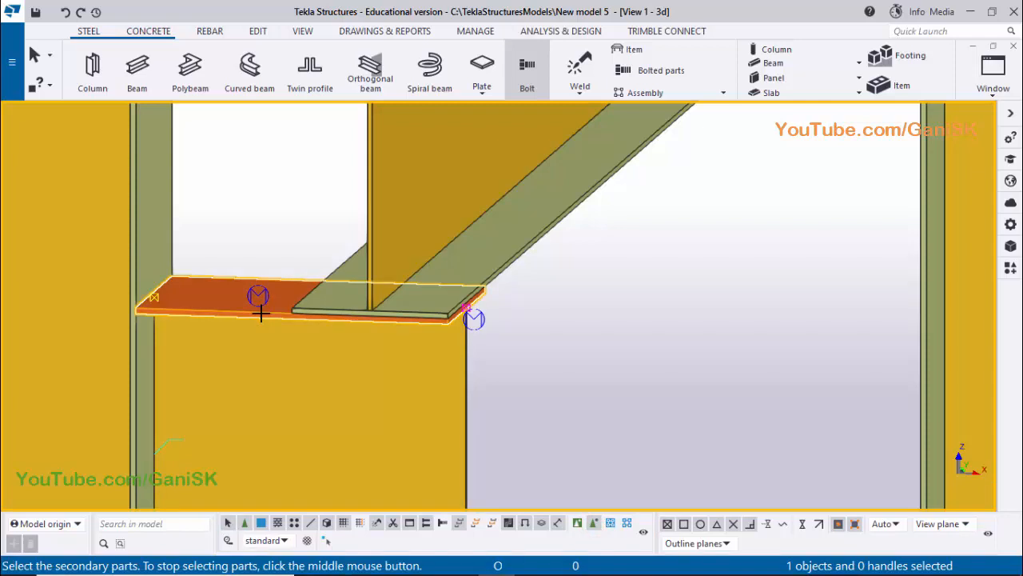
click(520, 251)
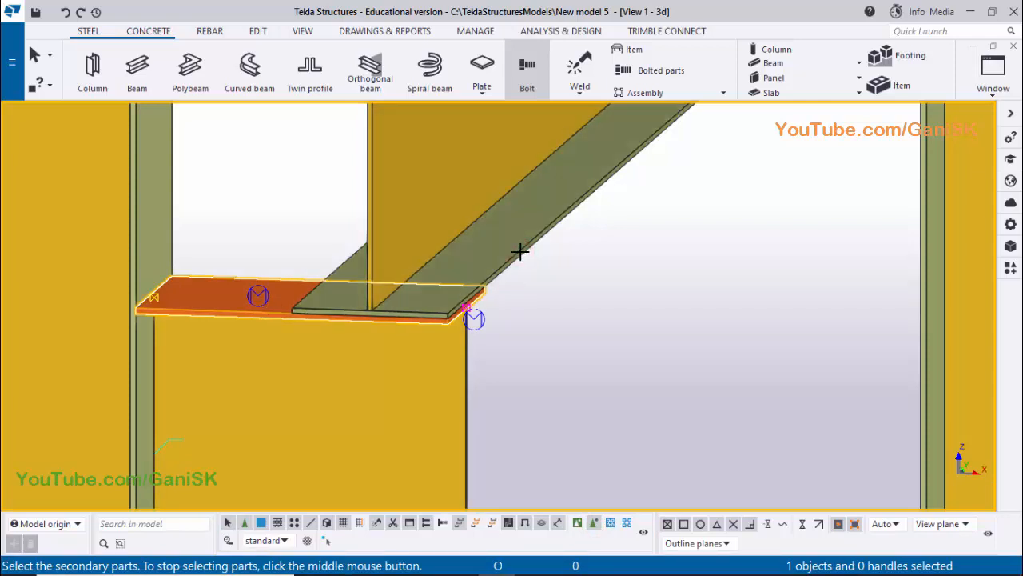
scroll(460, 319, up, 3)
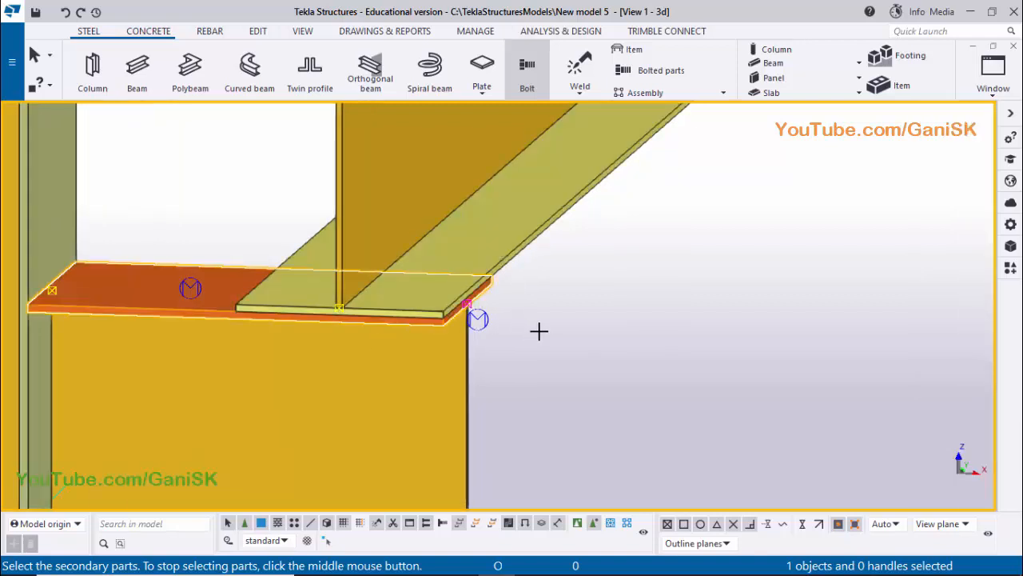
middle_click(614, 308)
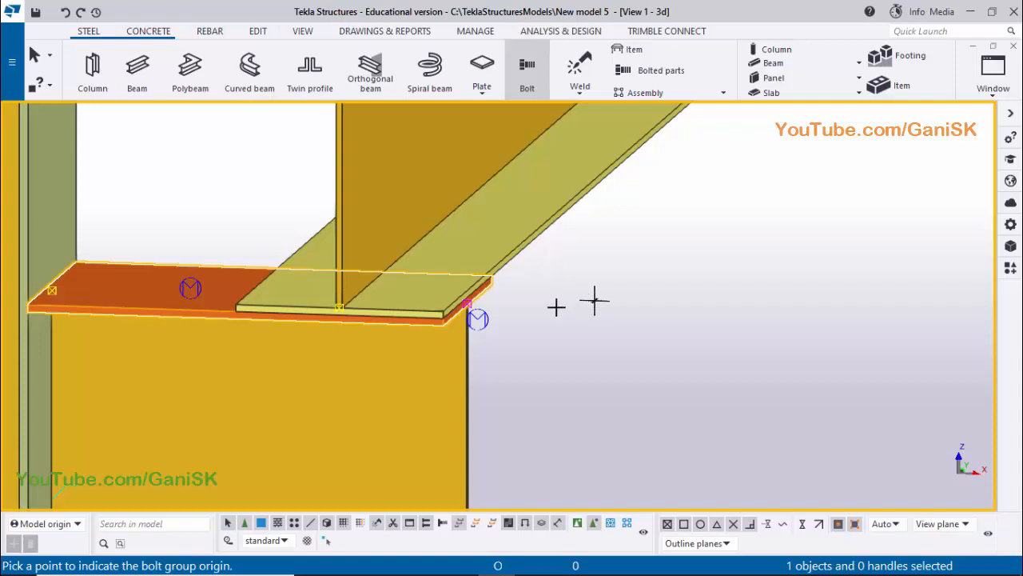
With the bolt group origin still unpicked, switch from the 3D view to the PLAN @+3000 view
scroll(464, 304, up, 4)
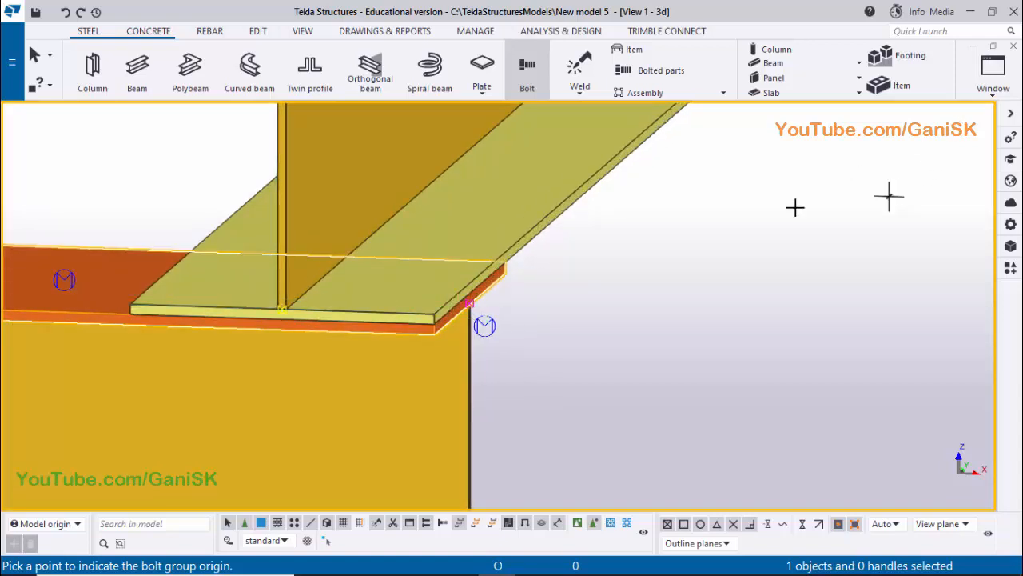
scroll(433, 326, up, 2)
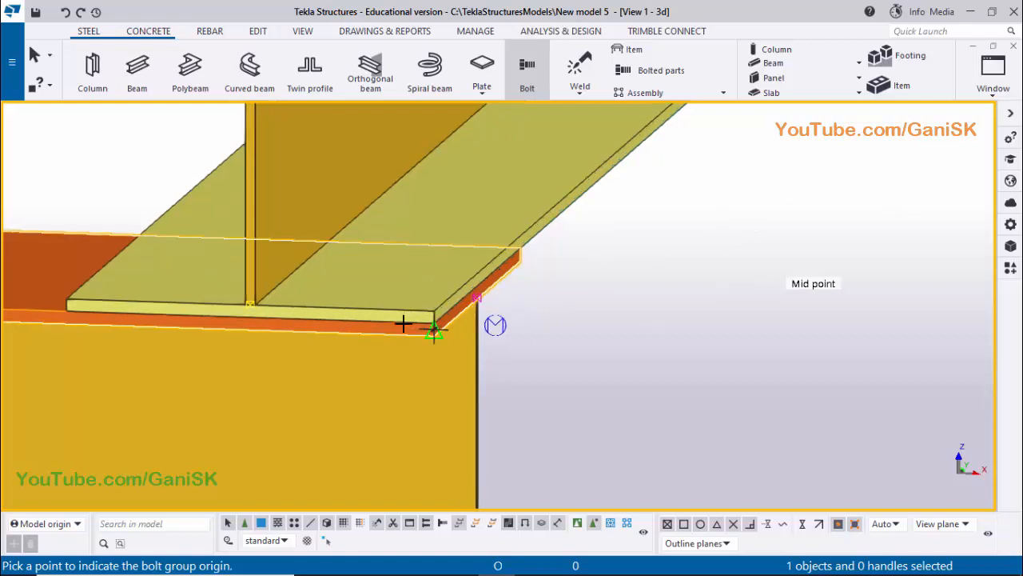
click(993, 70)
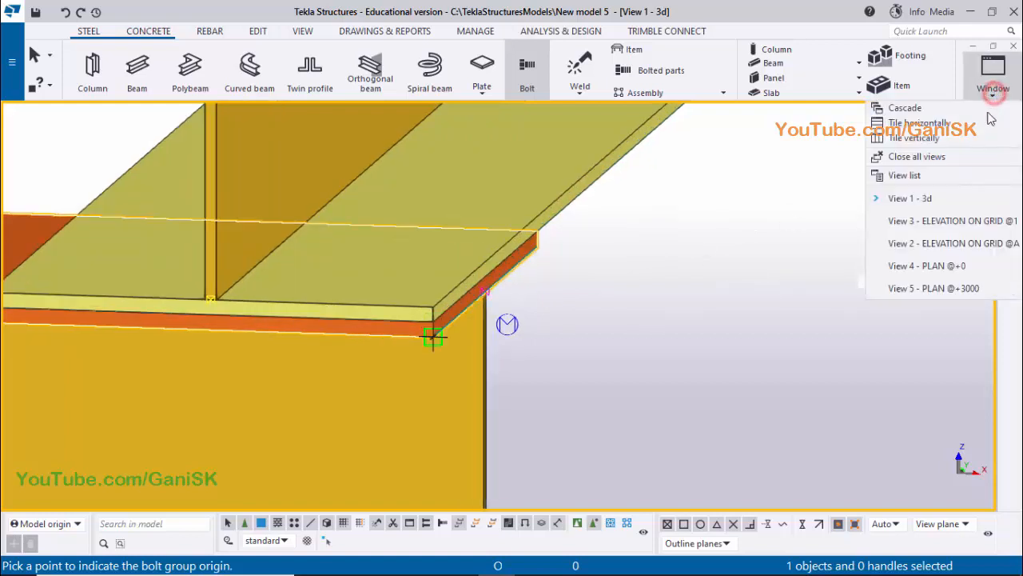
click(959, 287)
Set the bolt group origin at the grid 1 bracket flange's outer corner, by the crane beam's end
middle_drag(499, 360, 528, 143)
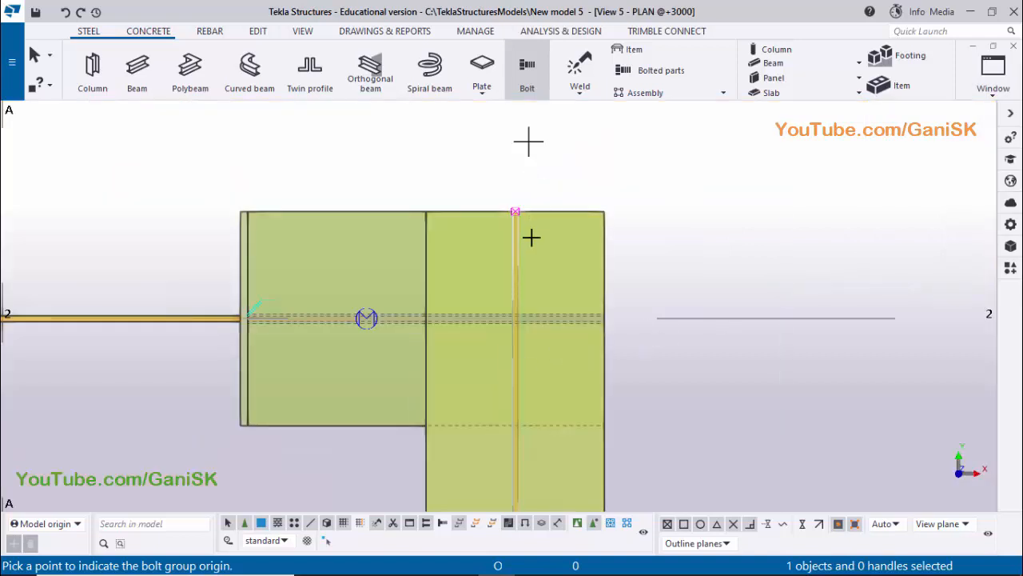
scroll(561, 332, down, 1)
scroll(561, 331, down, 4)
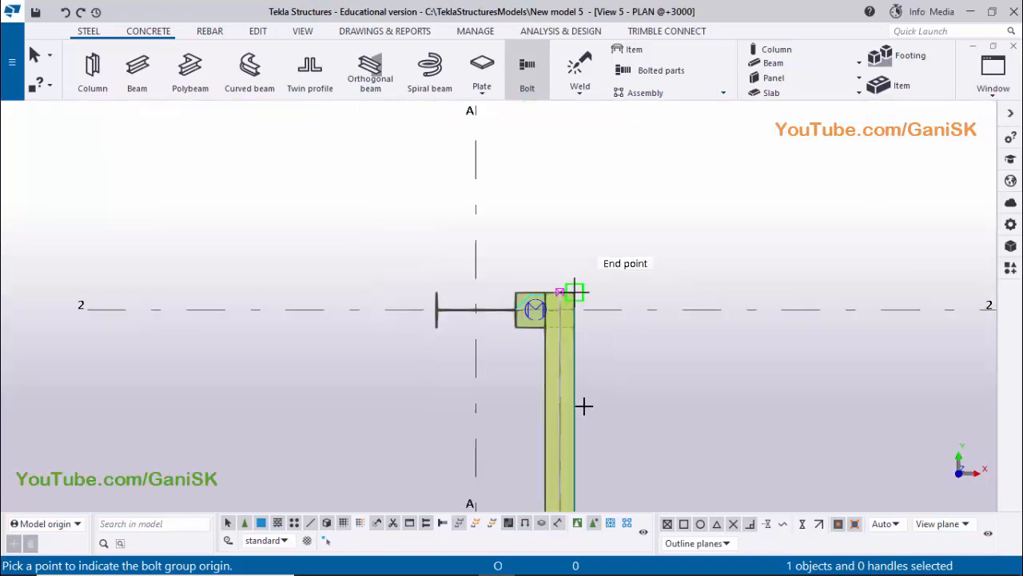
scroll(637, 311, down, 2)
middle_drag(630, 290, 634, 87)
middle_drag(635, 368, 628, 159)
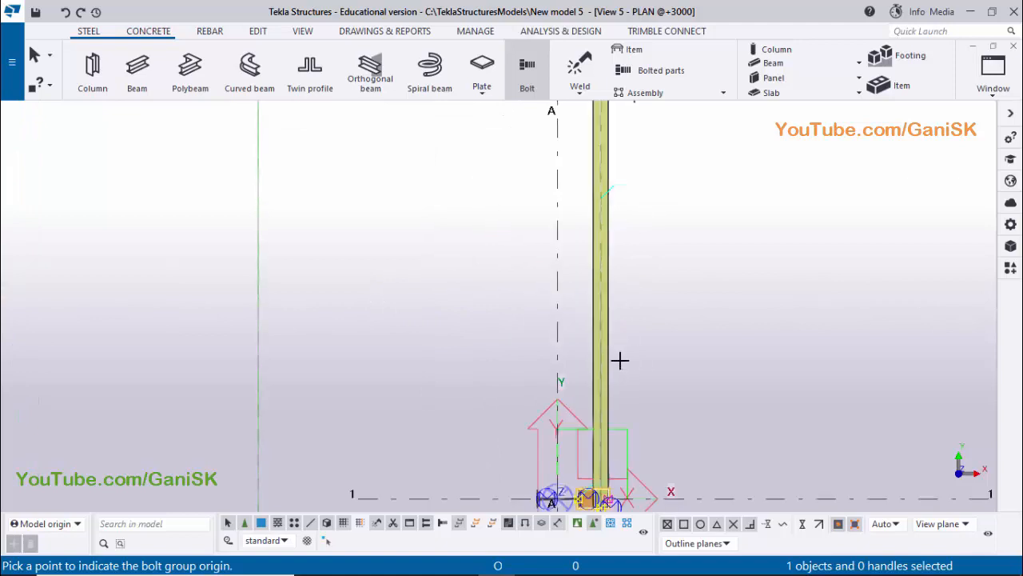
middle_drag(622, 383, 622, 255)
scroll(604, 389, up, 5)
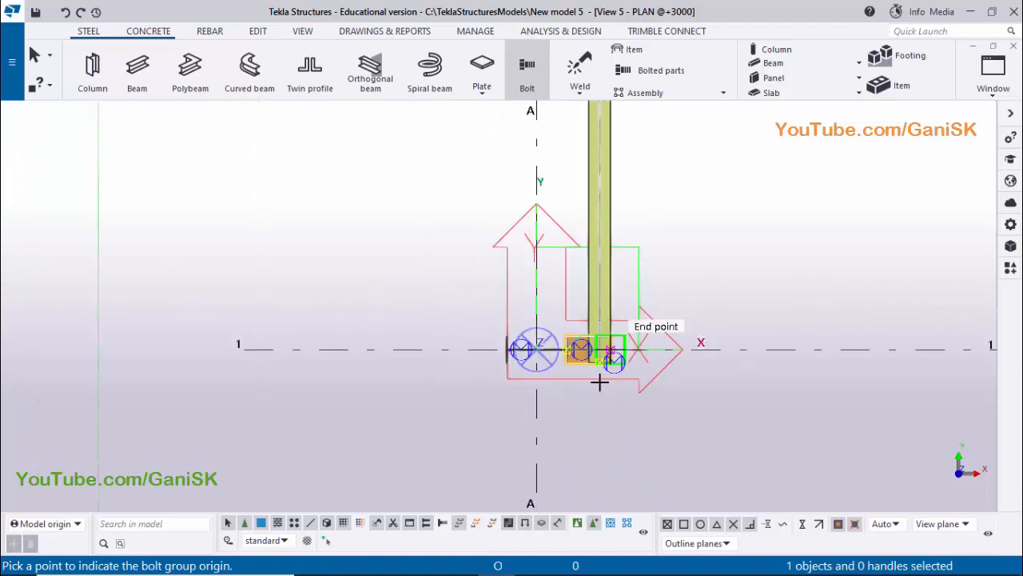
scroll(618, 358, up, 3)
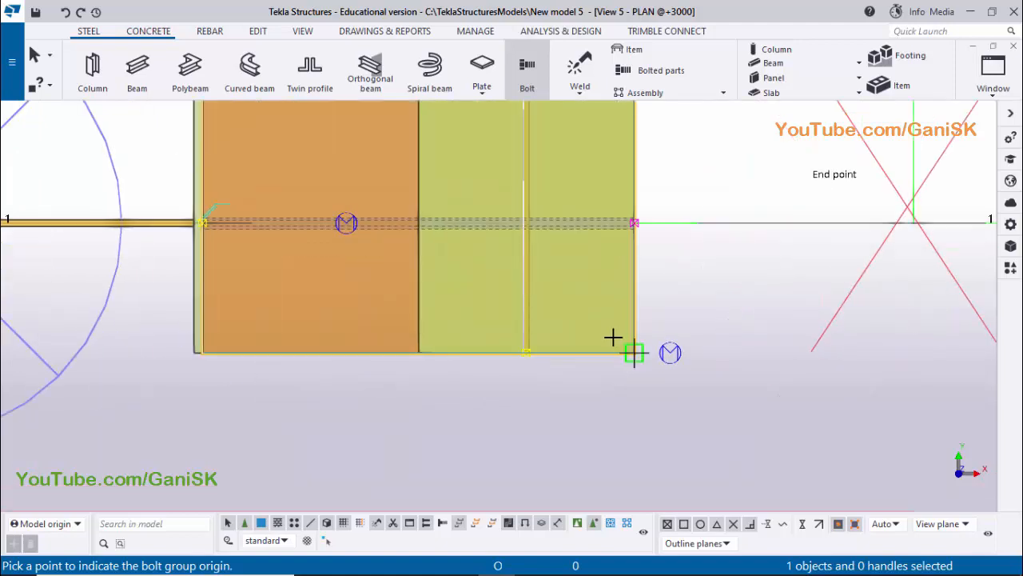
scroll(646, 342, up, 2)
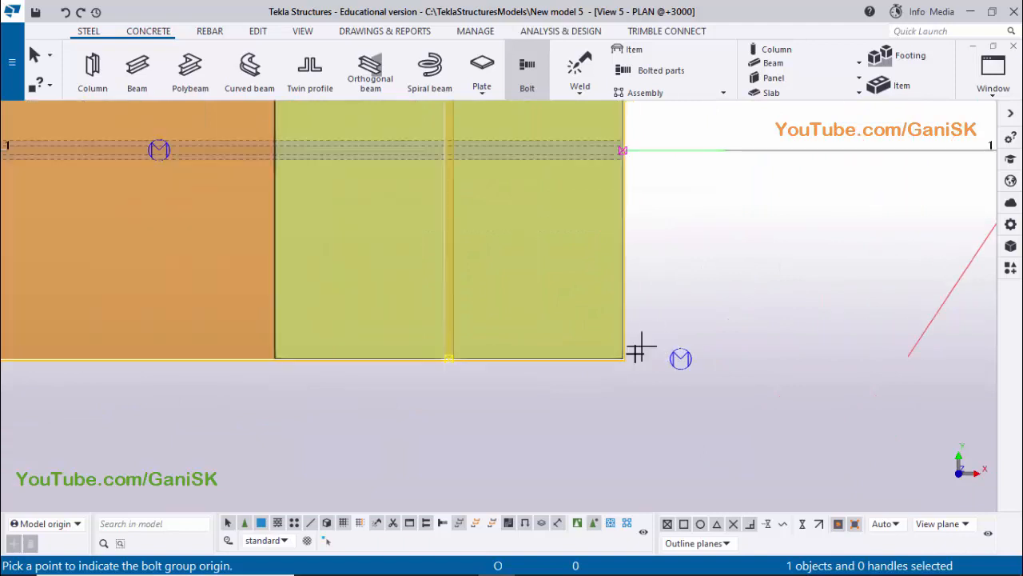
scroll(641, 347, up, 2)
scroll(376, 367, up, 3)
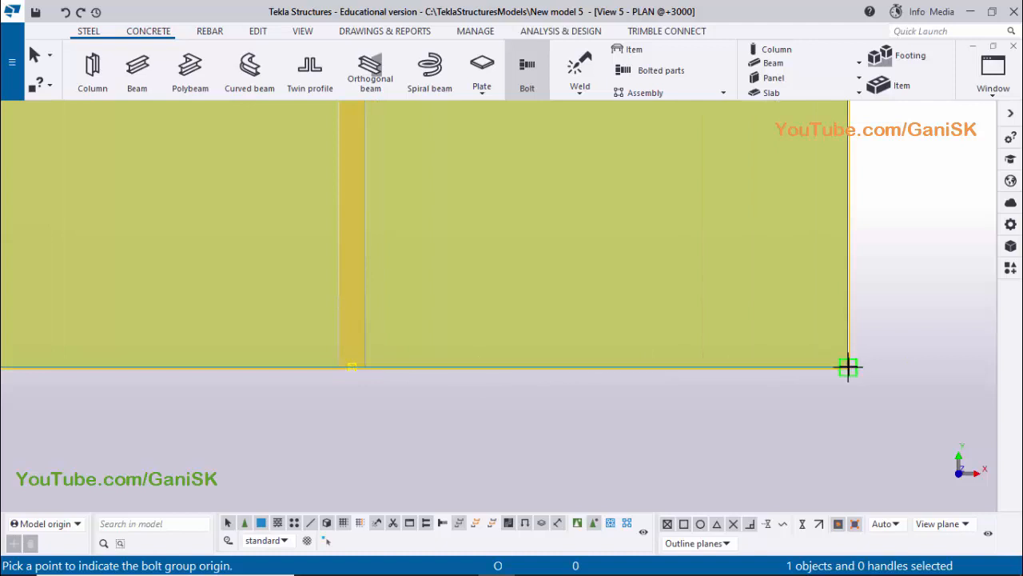
click(853, 377)
Place the bolt by setting its direction along the bracket's outer edge to the opposite flange corner, and end the command
scroll(861, 340, down, 5)
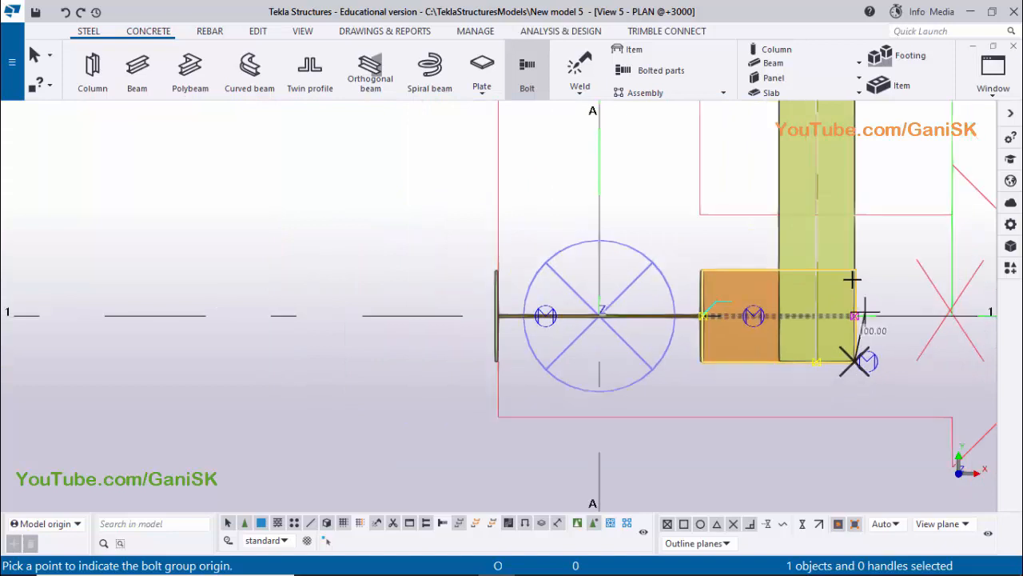
scroll(853, 275, up, 4)
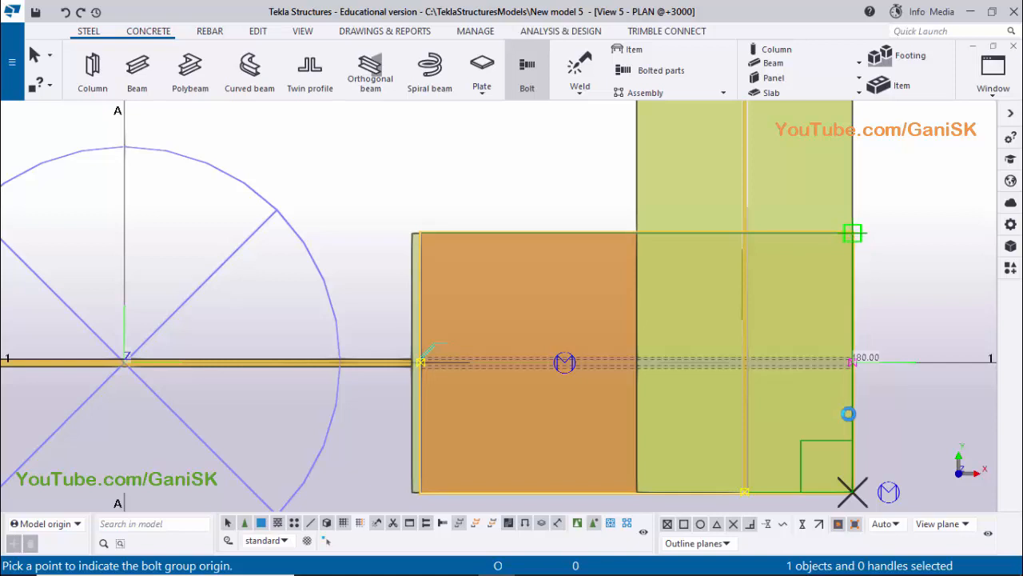
click(855, 254)
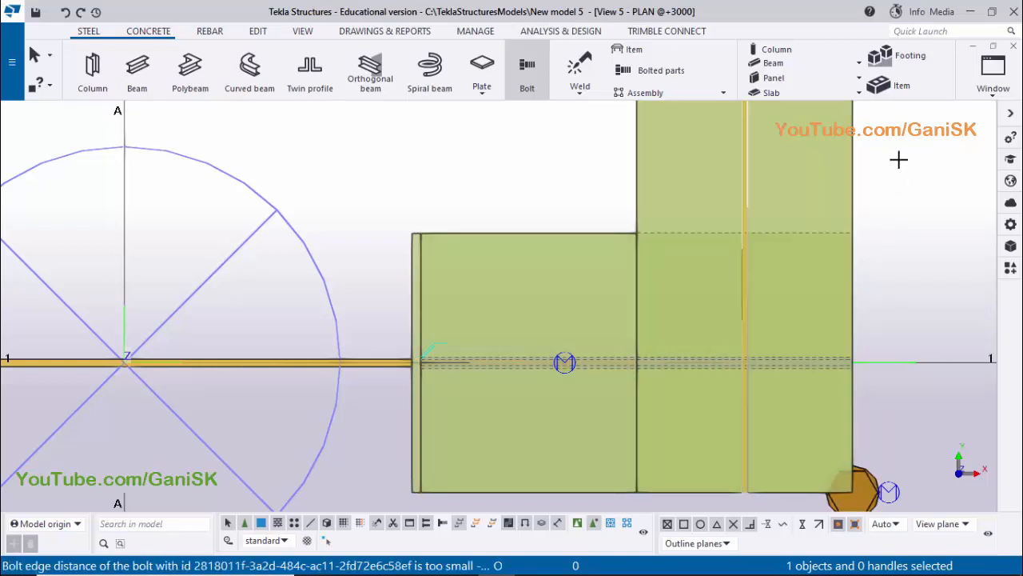
right_click(901, 164)
click(904, 167)
Open the new bolt's properties and choose a 16 mm size, keeping the 8.8XOX standard
middle_drag(864, 398, 749, 226)
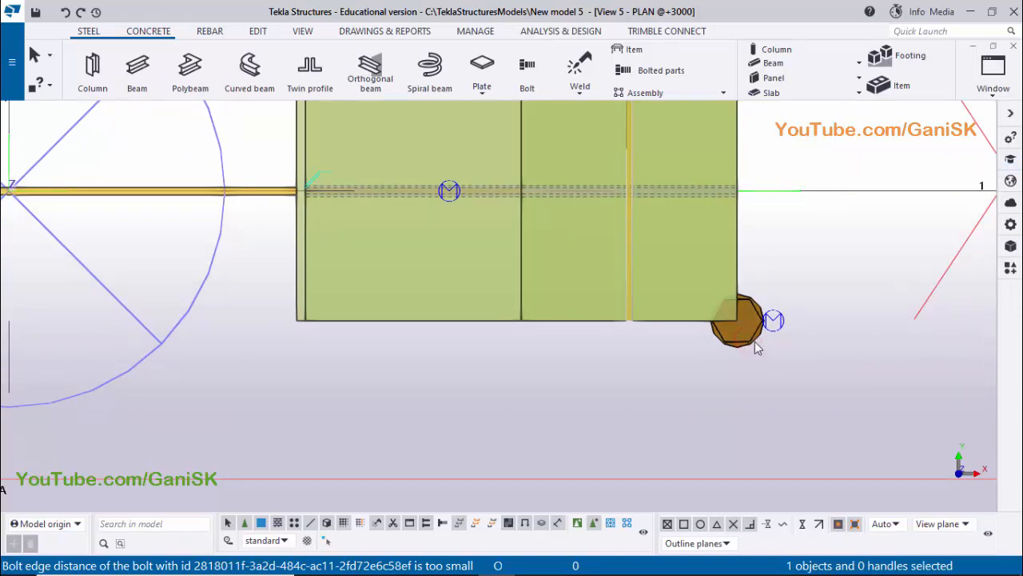
double_click(760, 342)
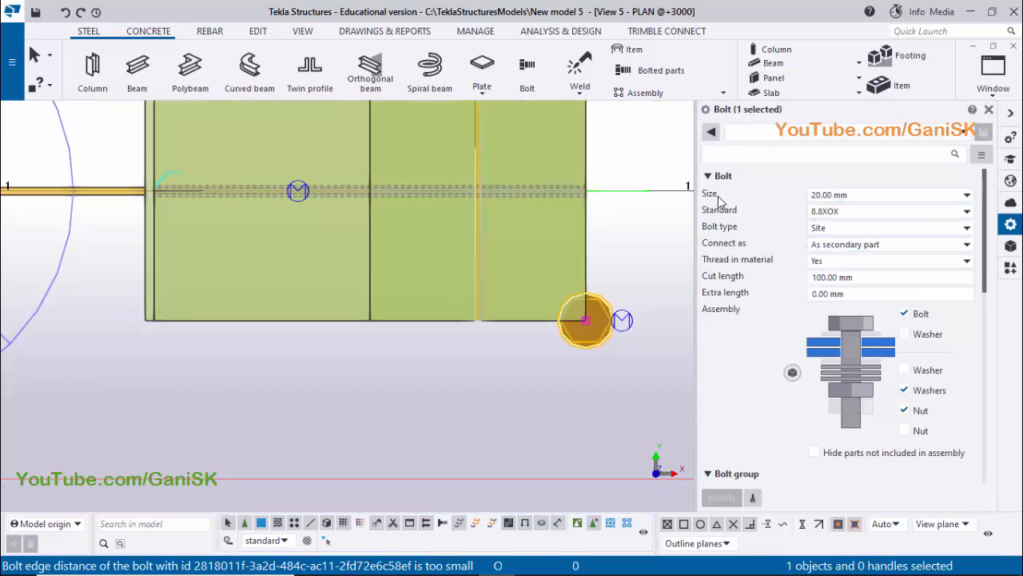
click(870, 200)
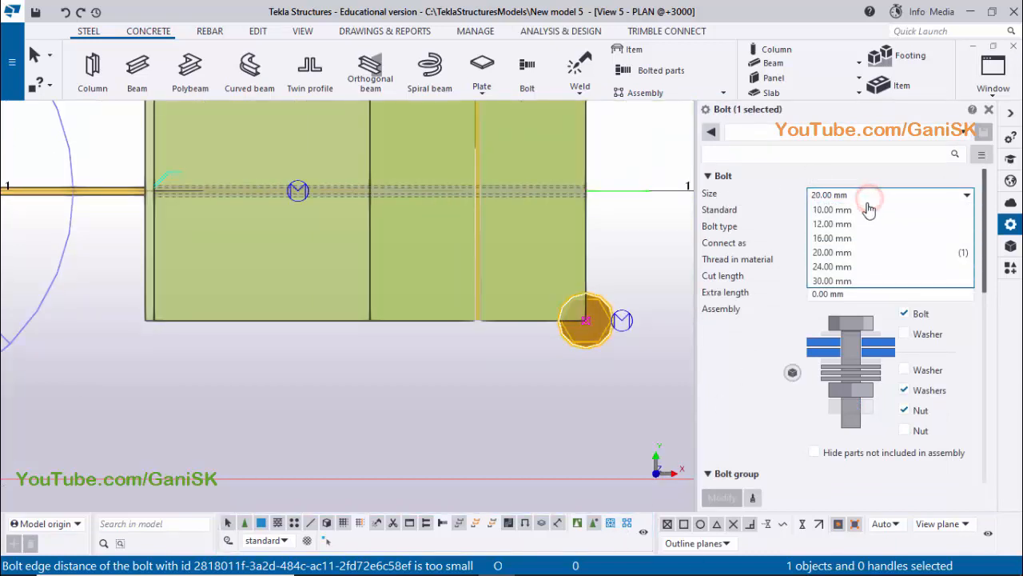
click(854, 238)
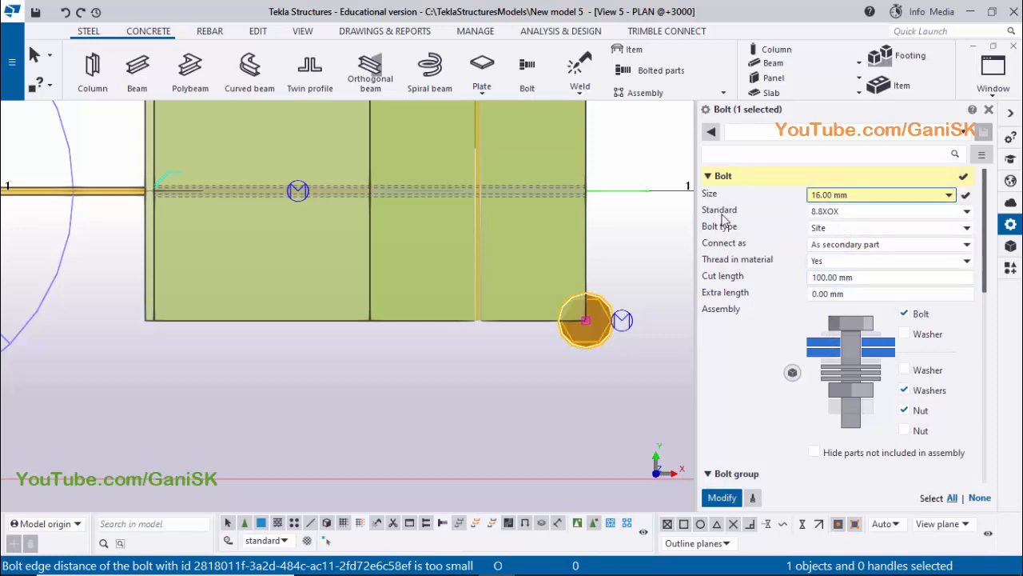
click(849, 211)
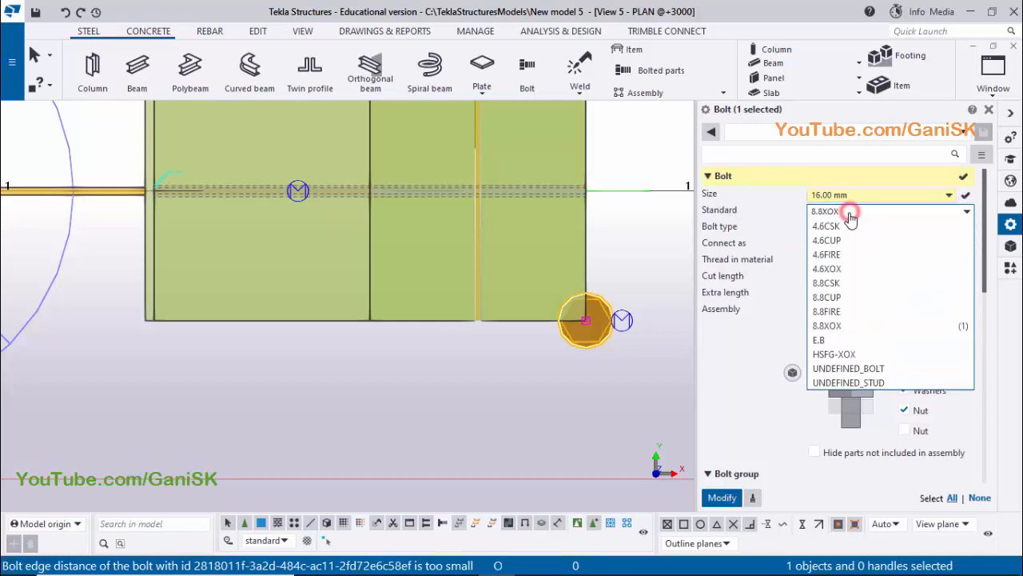
click(869, 211)
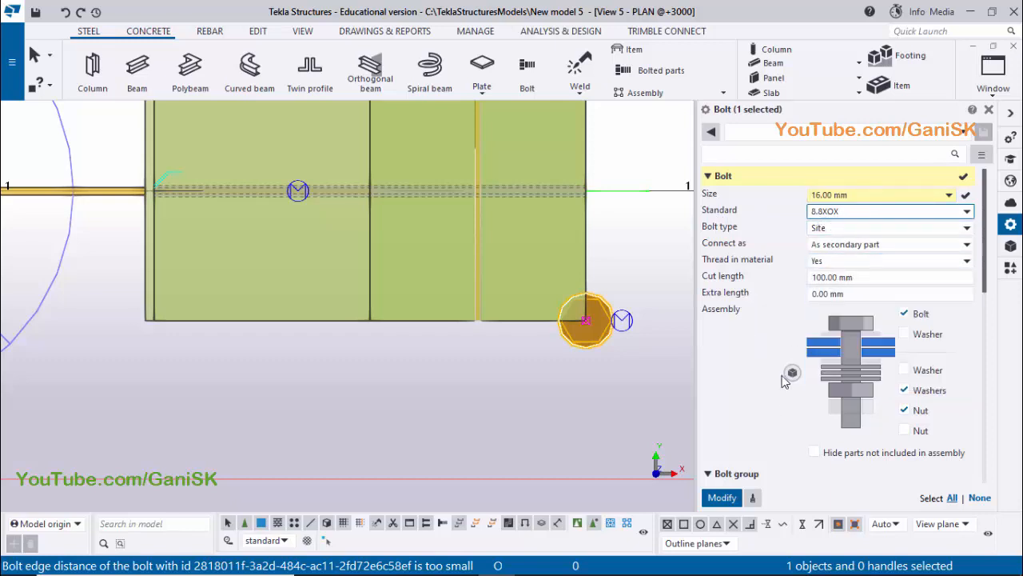
Check the bolt spacing in section A-A of the PDF drawing in Adobe Reader, and back in Tekla Structures enter Bolt dist X as 100
scroll(784, 382, down, 5)
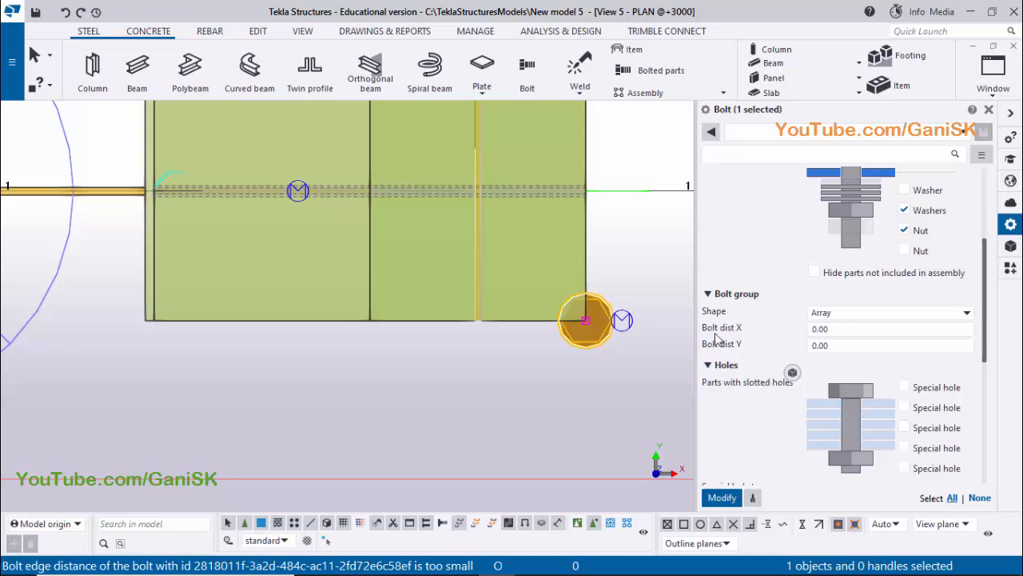
scroll(570, 382, down, 1)
middle_drag(570, 382, 494, 417)
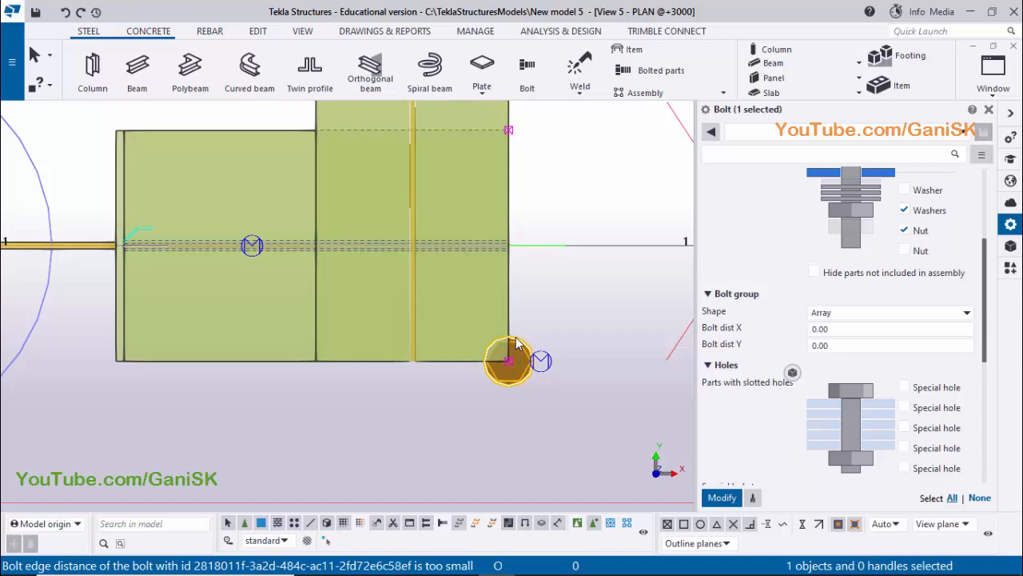
mouse_move(497, 570)
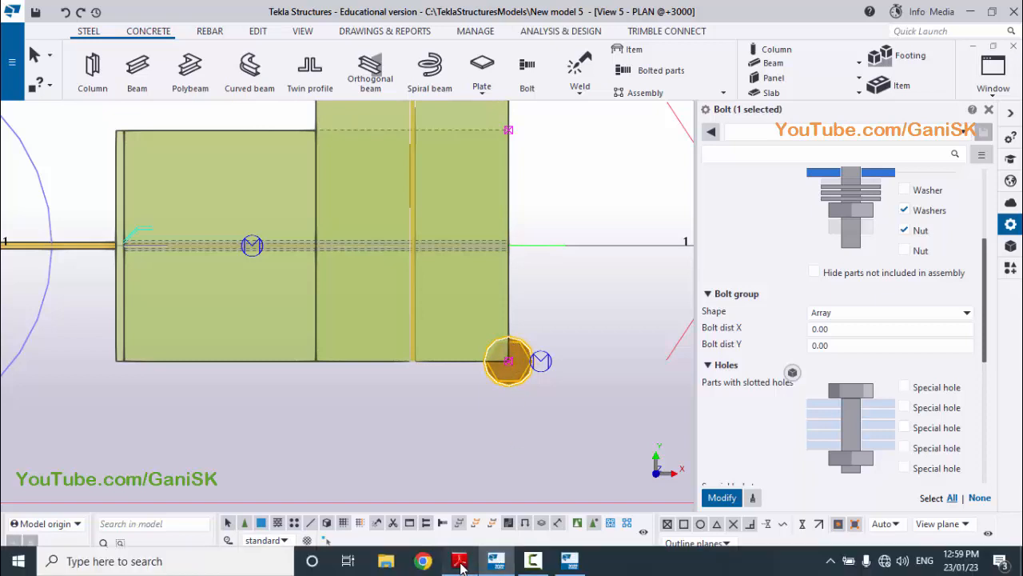
click(461, 565)
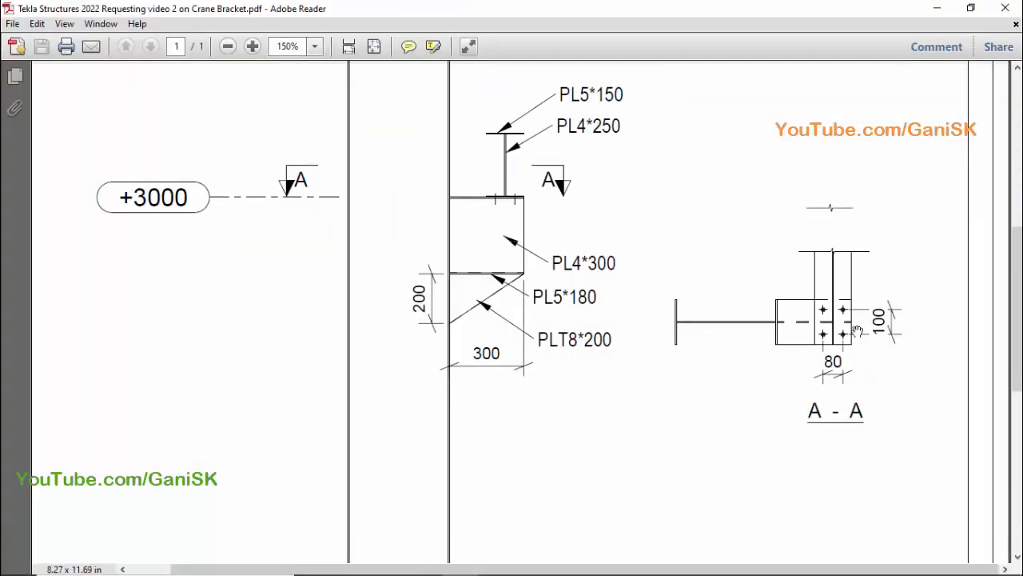
mouse_move(447, 570)
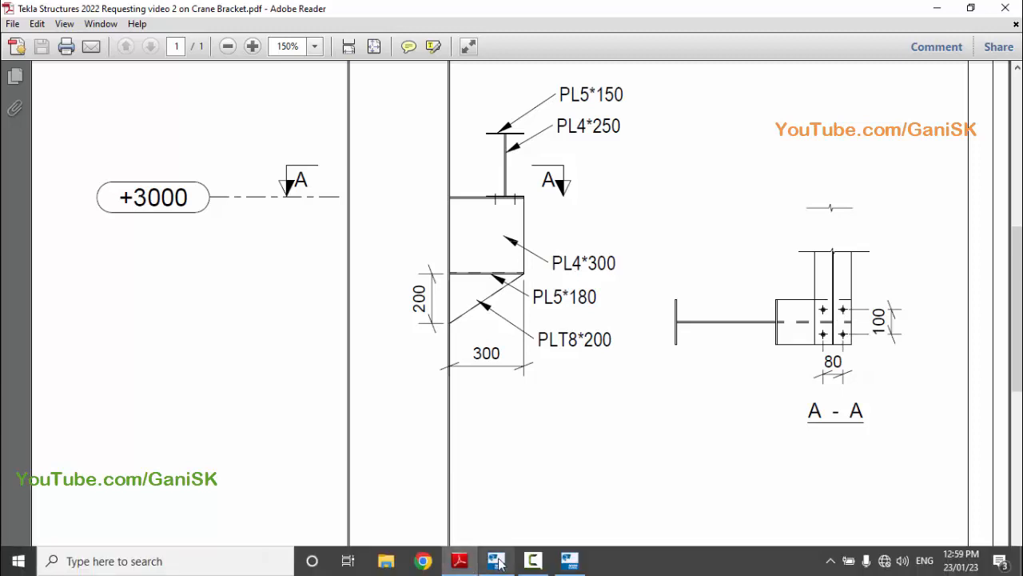
click(507, 563)
click(829, 330)
double_click(832, 328)
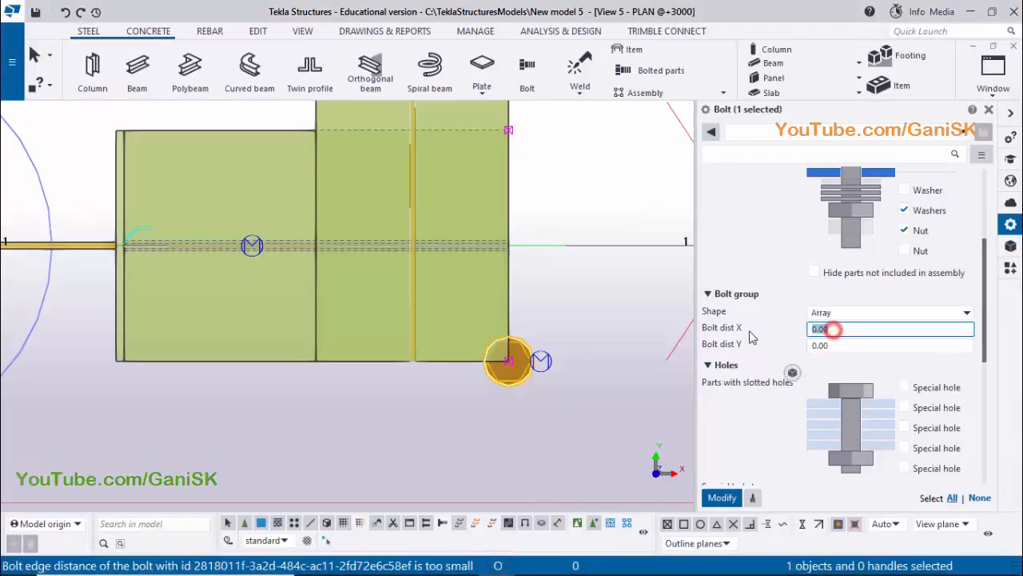
text(100)
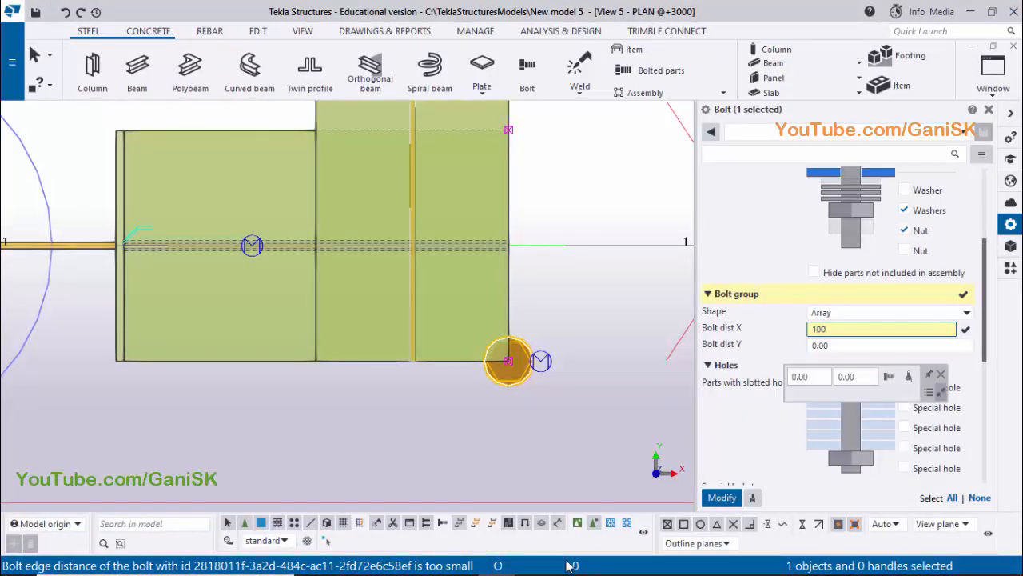
Check the drawing's other bolt spacing in Adobe Reader, enter Bolt dist Y as 80 in Tekla Structures, and apply the bolt changes
mouse_move(495, 564)
click(460, 561)
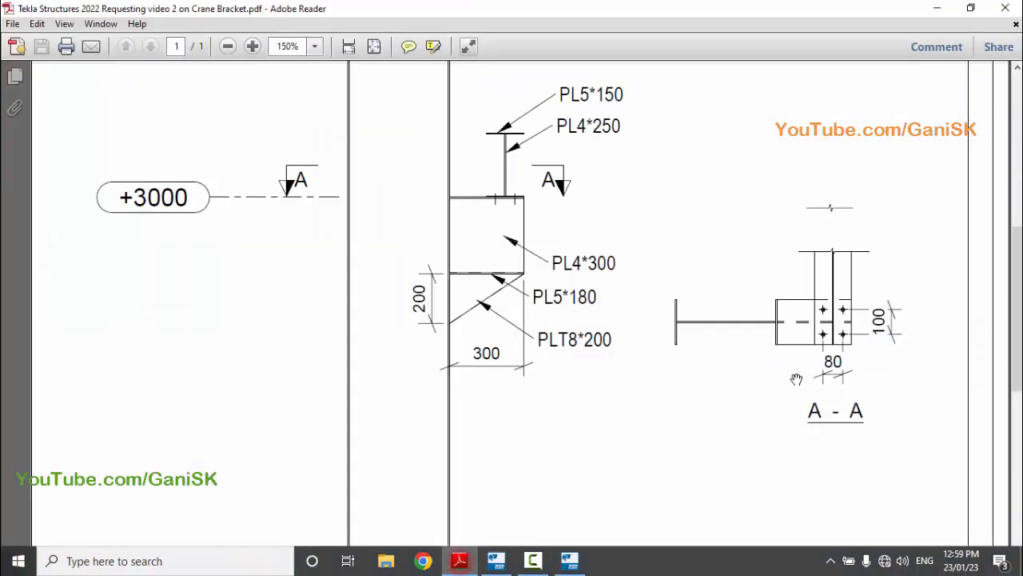
mouse_move(537, 568)
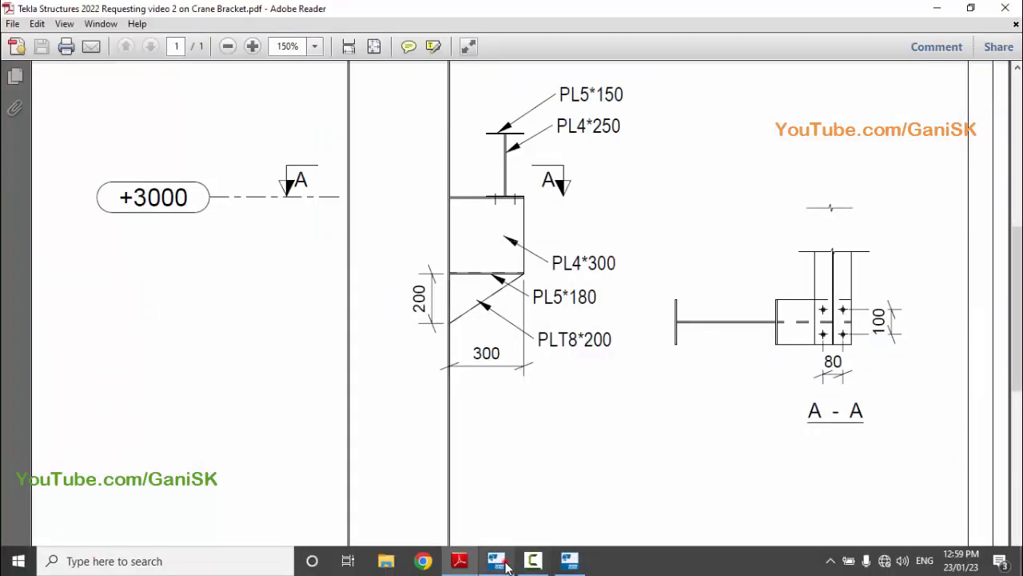
click(500, 562)
click(840, 345)
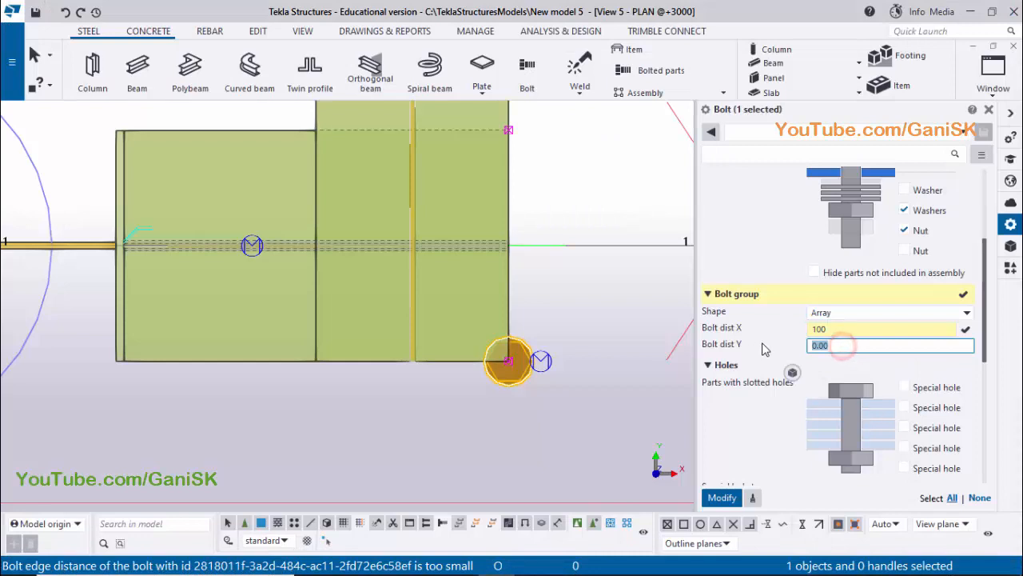
text(80)
click(722, 498)
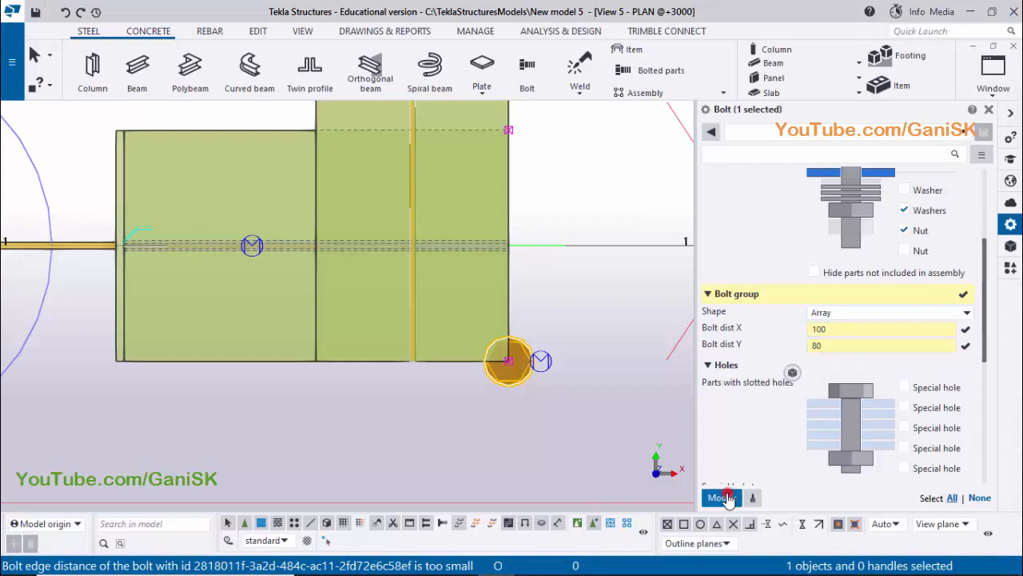
middle_drag(522, 356, 553, 426)
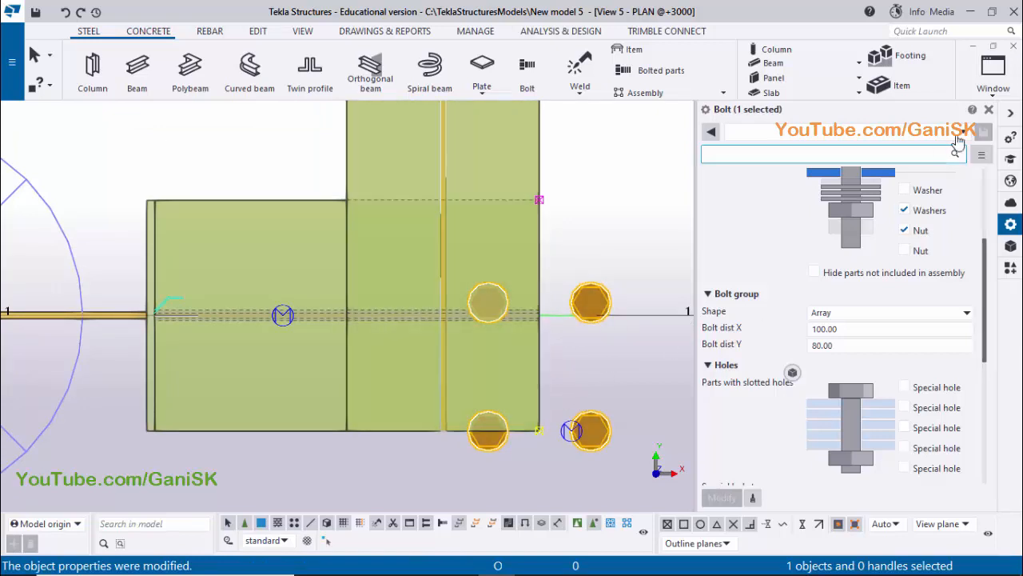
click(990, 110)
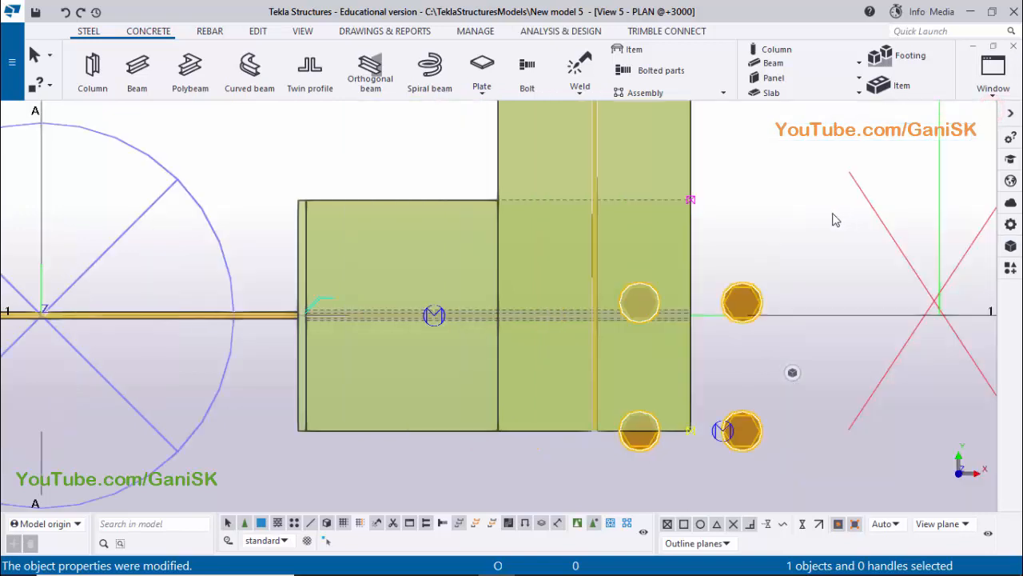
right_click(813, 195)
click(814, 195)
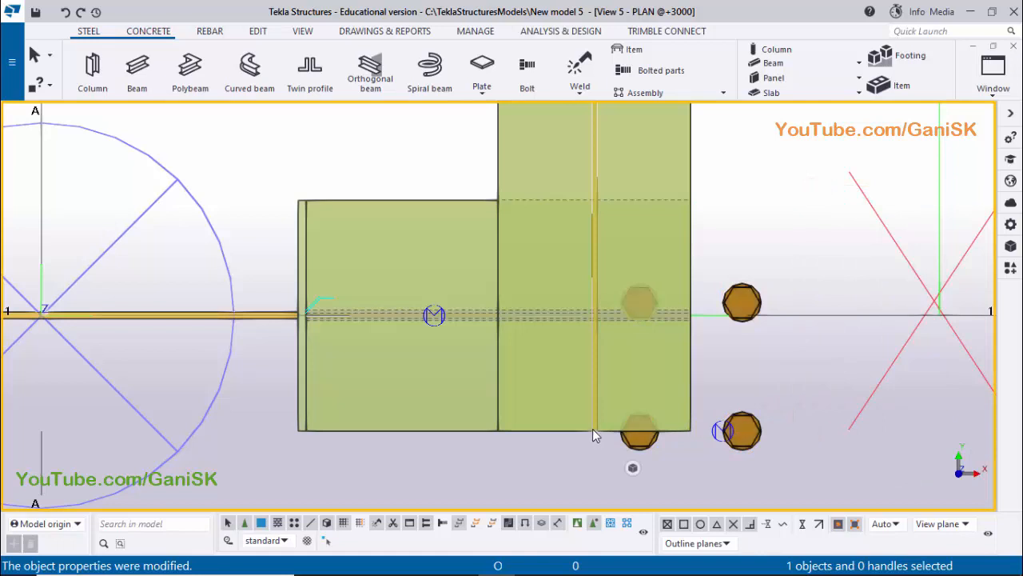
Move the bolt group from the bracket's outer corner to the midpoint of the crane beam's web at the flange edge
scroll(602, 431, up, 2)
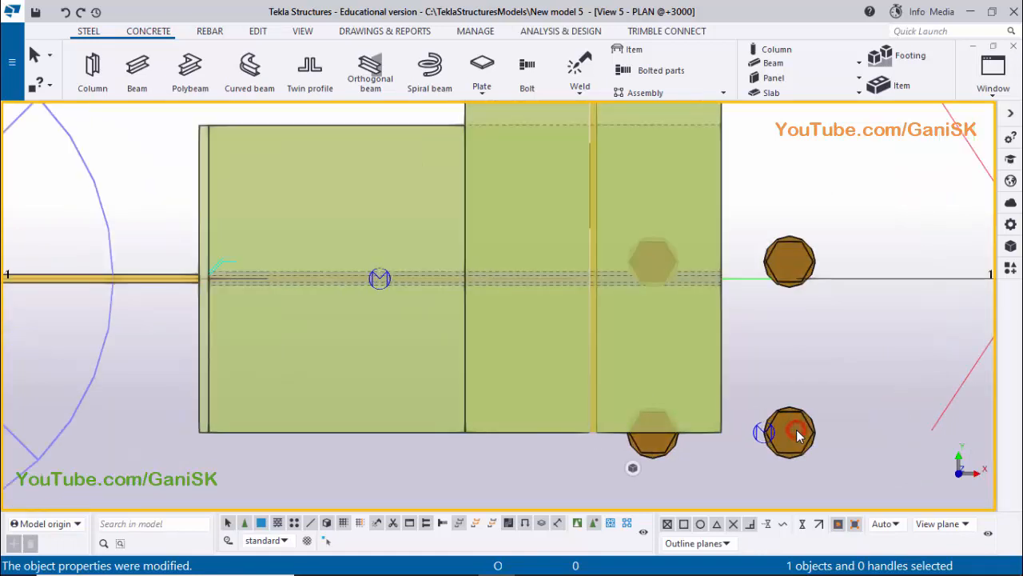
click(796, 436)
right_click(797, 436)
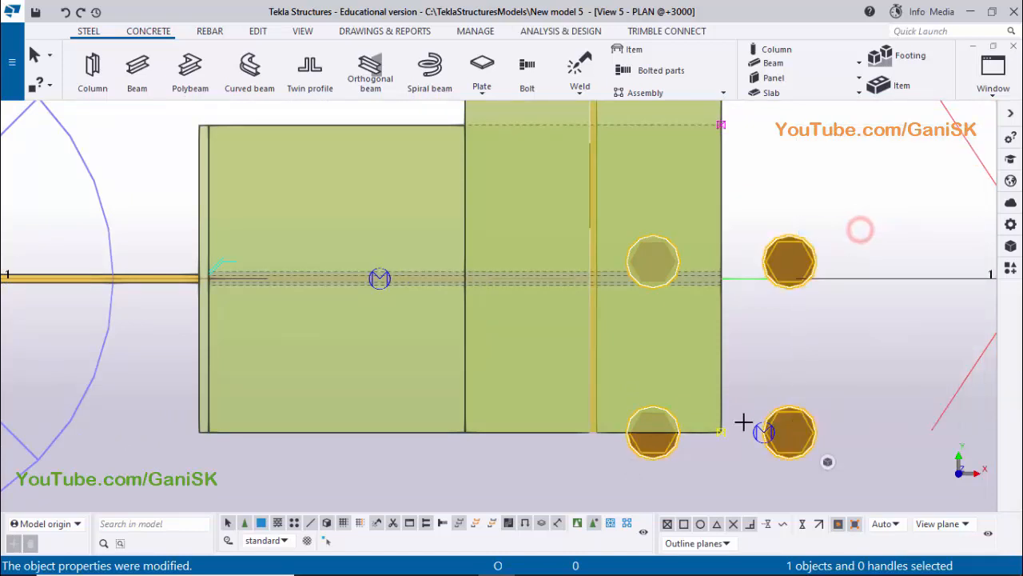
scroll(722, 431, up, 1)
click(720, 430)
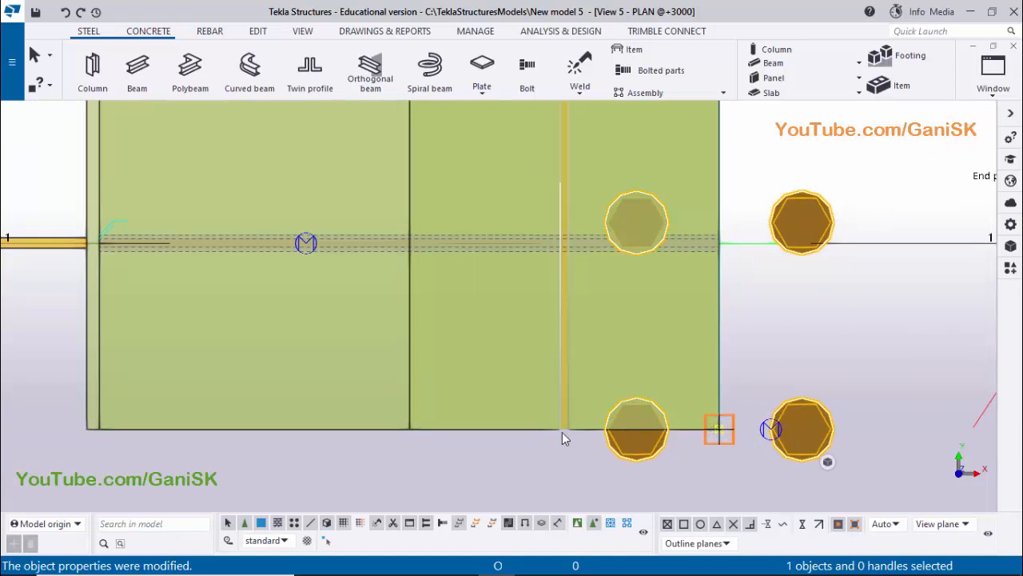
scroll(562, 432, up, 2)
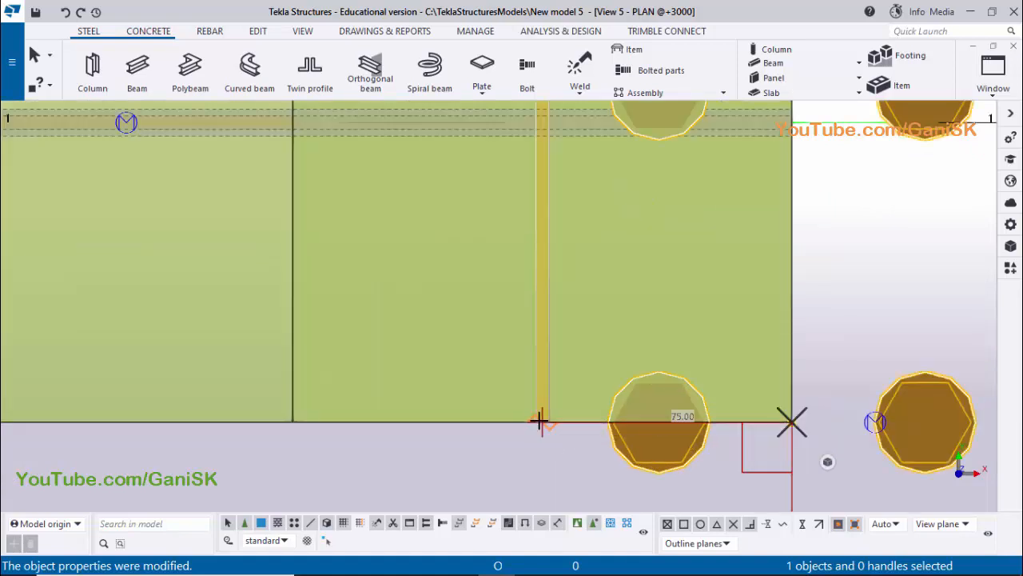
scroll(538, 421, up, 1)
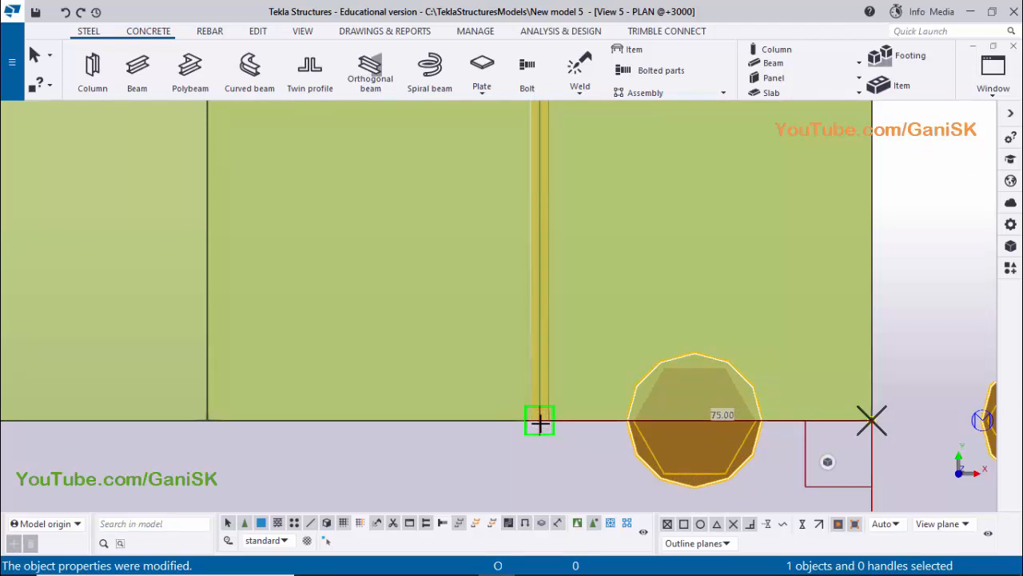
click(539, 424)
scroll(596, 409, down, 4)
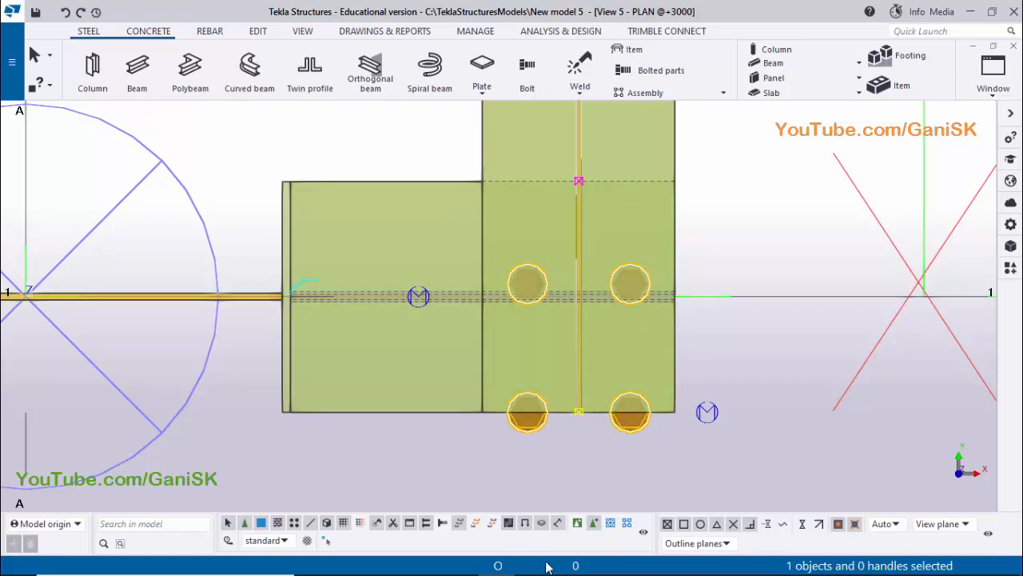
Check section A-A of the PDF drawing in Adobe Reader, and back in Tekla Structures move the bolt group linearly by dY 50
click(459, 560)
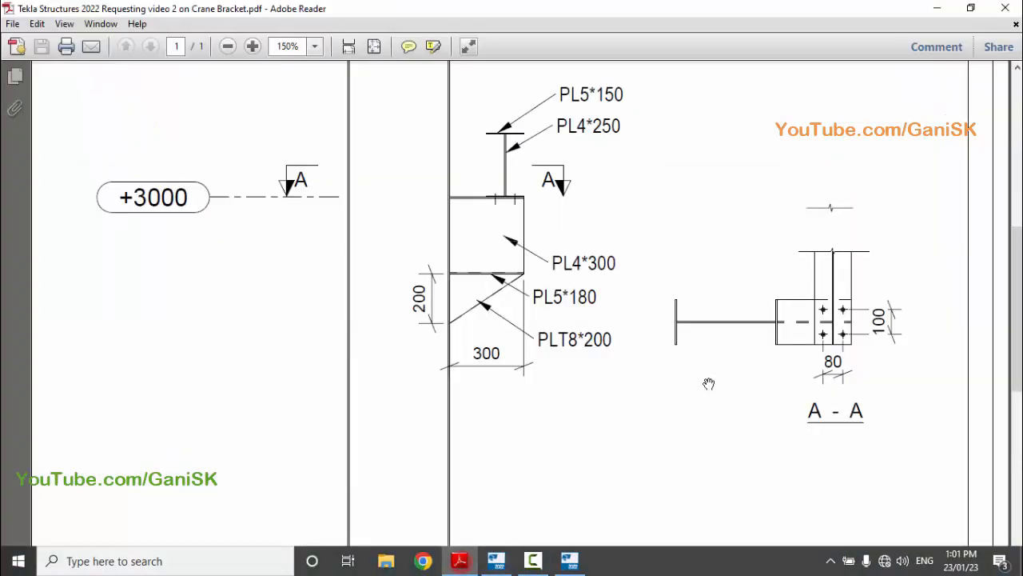
click(499, 562)
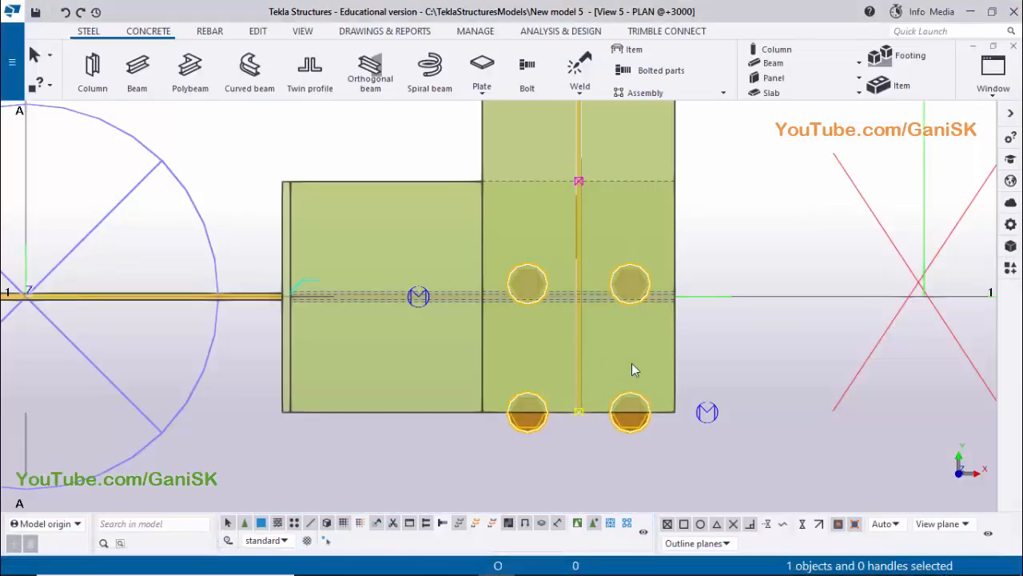
click(627, 426)
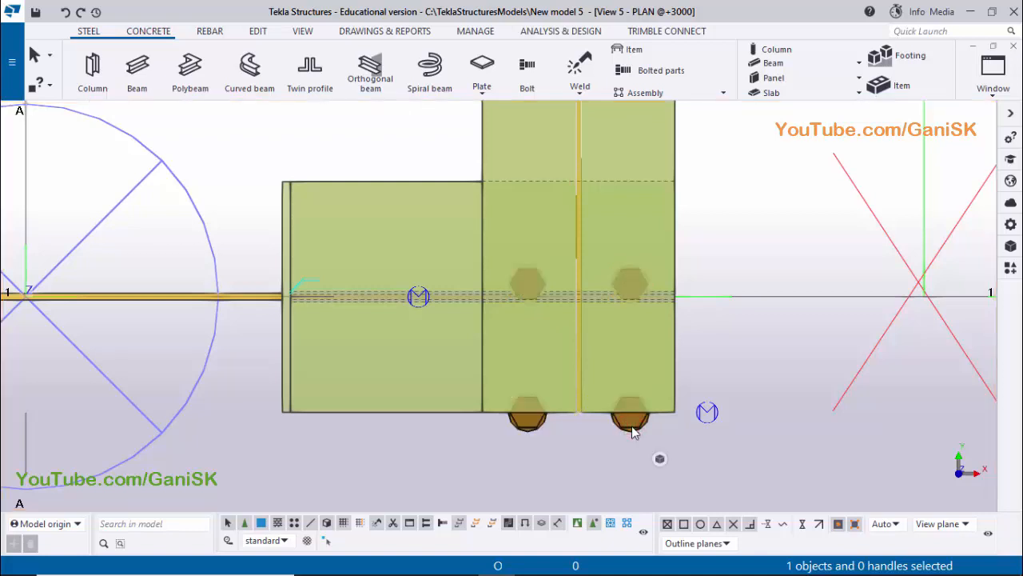
right_click(632, 431)
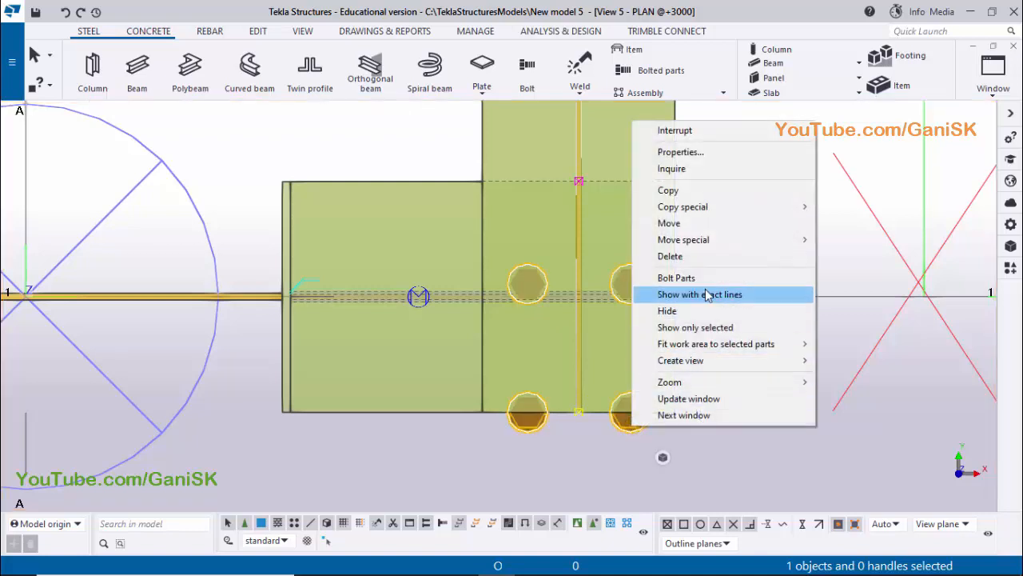
mouse_move(808, 239)
click(839, 239)
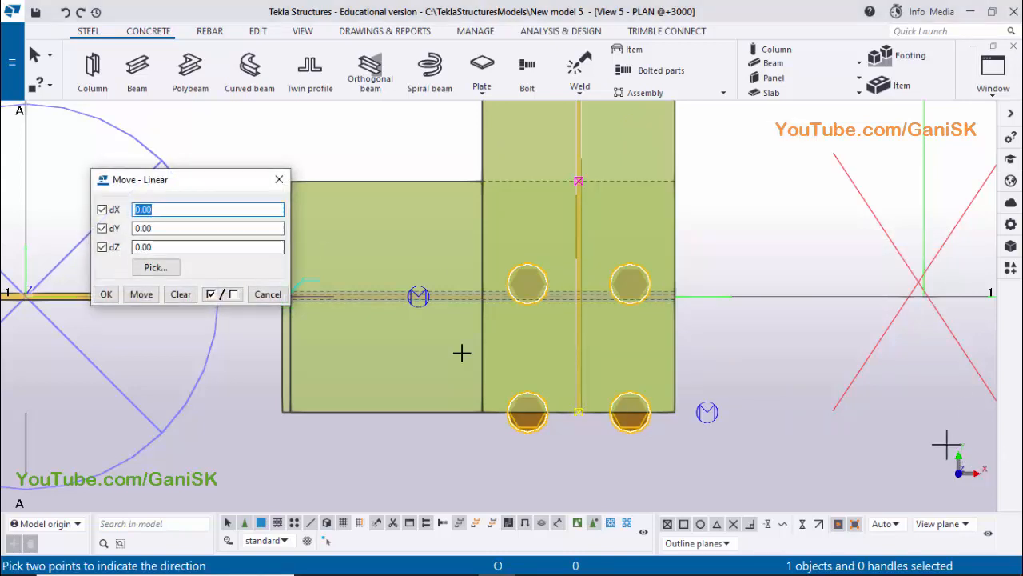
click(164, 228)
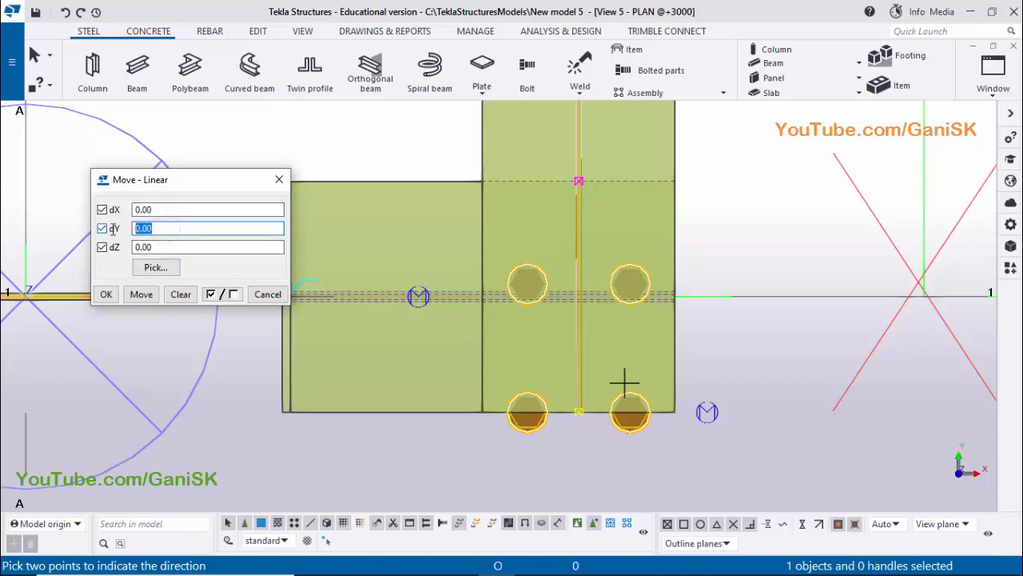
text(50)
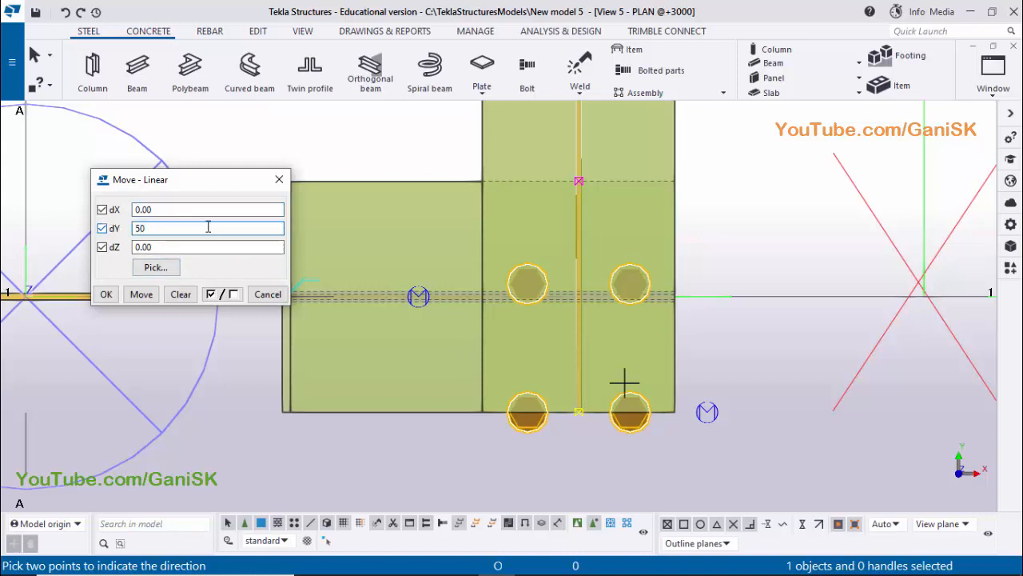
click(141, 293)
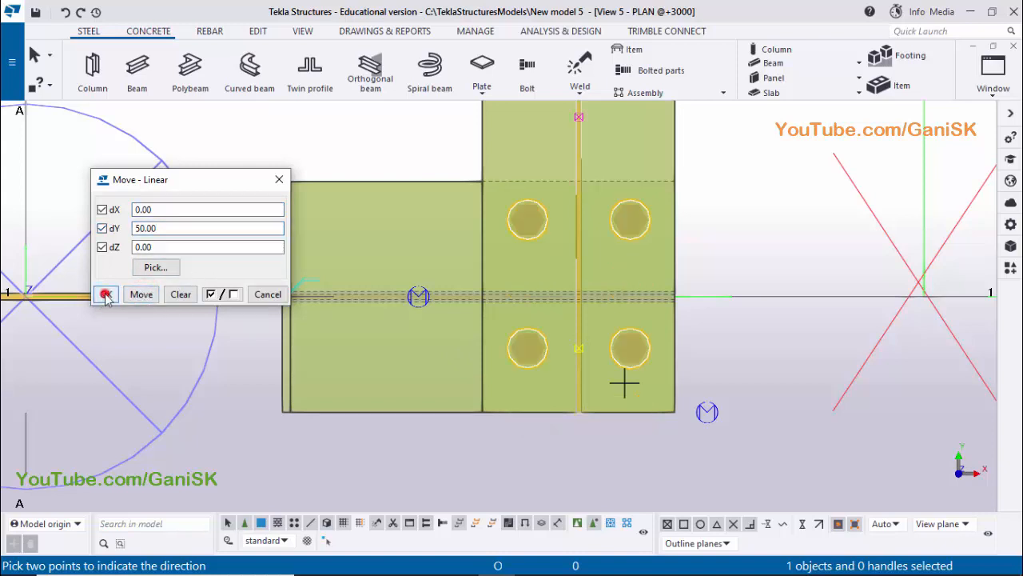
click(107, 294)
right_click(745, 172)
click(758, 184)
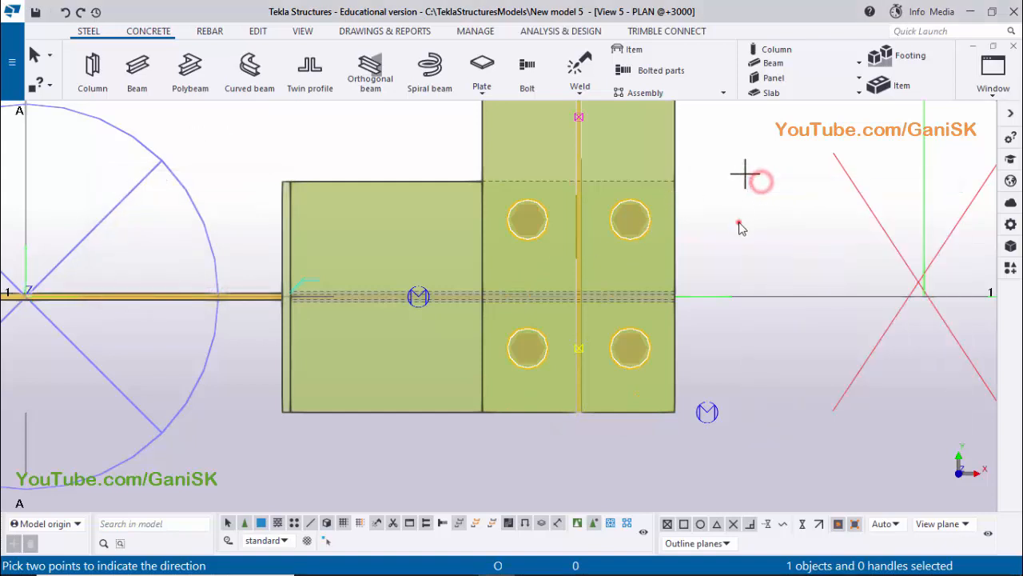
Redraw the plan view, examine the bolted joint in the 3D view, and compare it with section A-A of the PDF in Adobe Reader
right_click(726, 175)
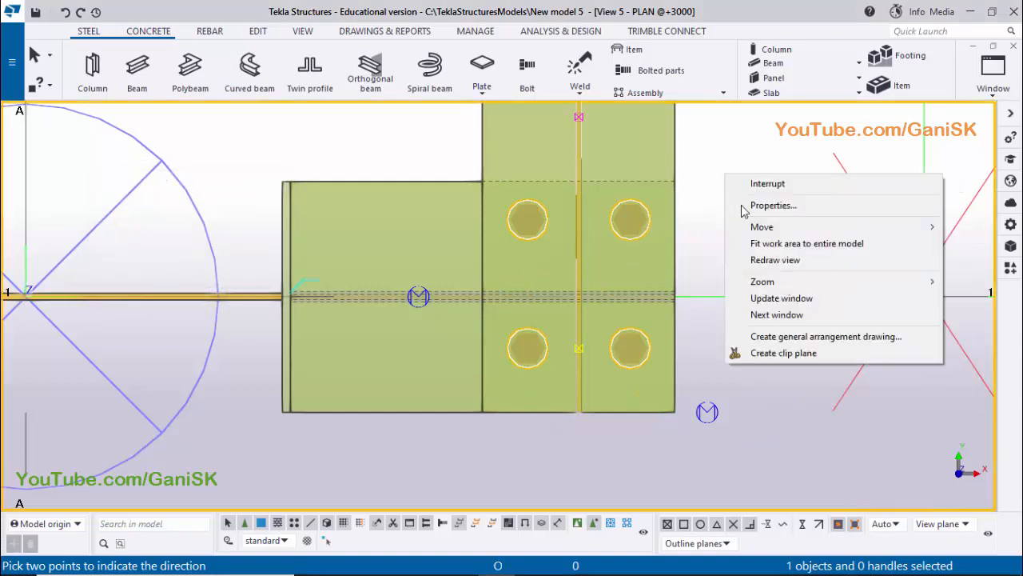
click(759, 261)
click(1006, 95)
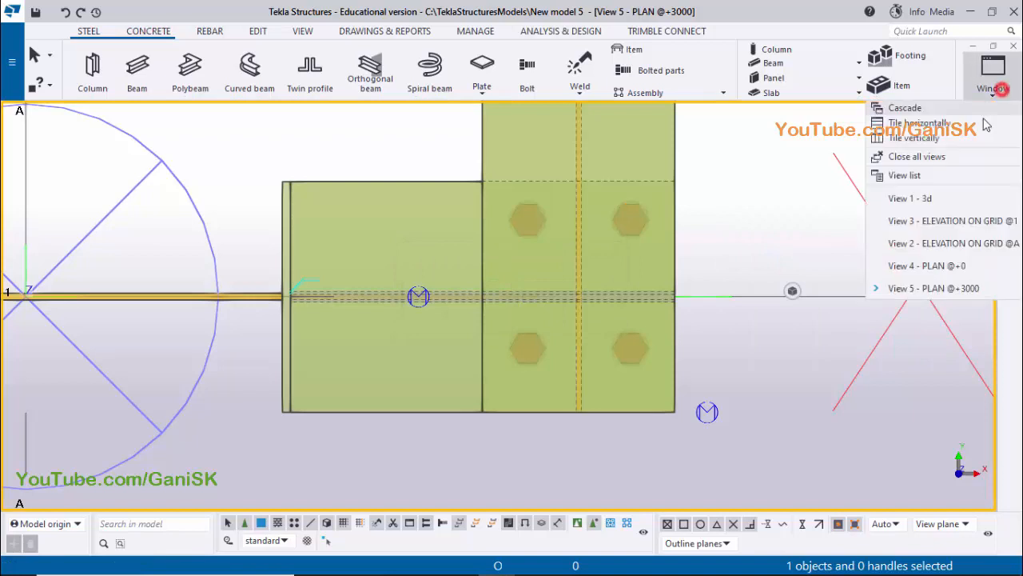
click(1009, 199)
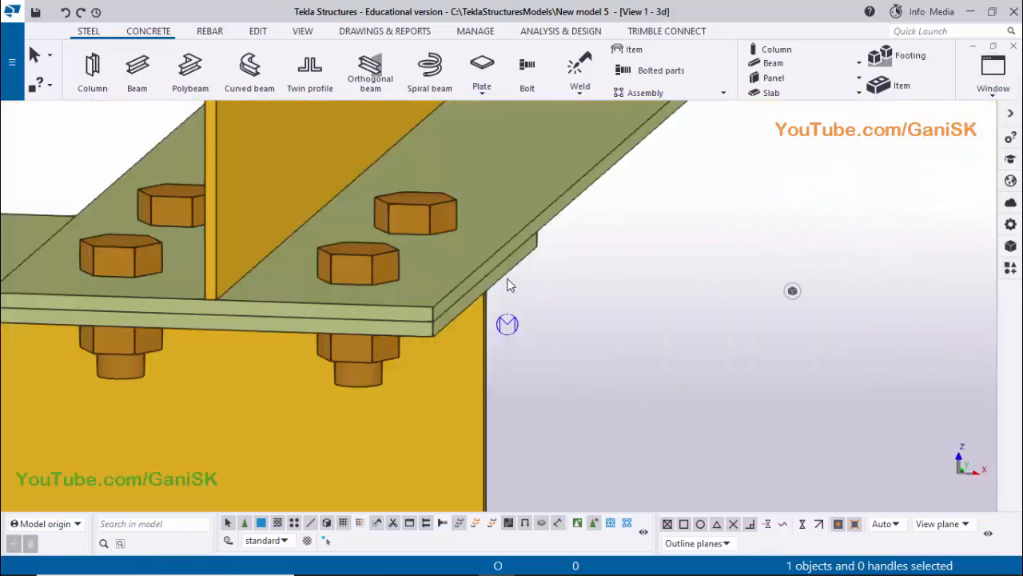
scroll(510, 286, down, 5)
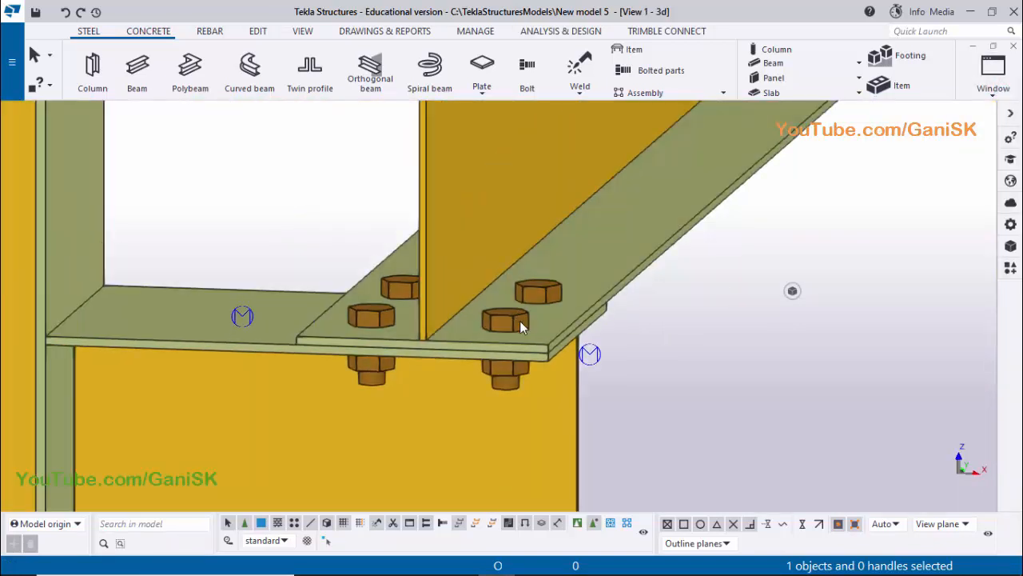
scroll(488, 320, down, 4)
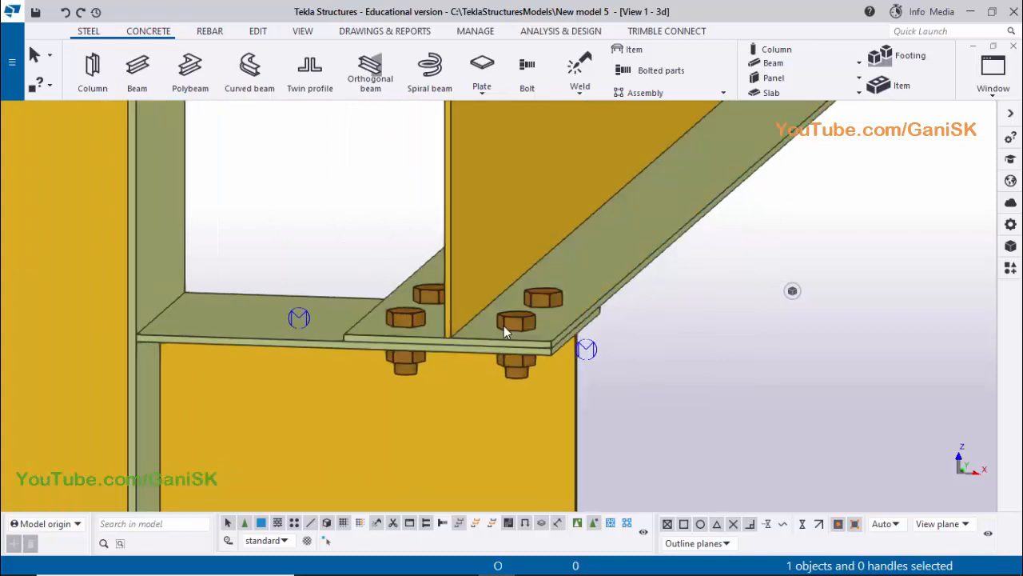
ctrl+middle_drag(504, 325, 415, 376)
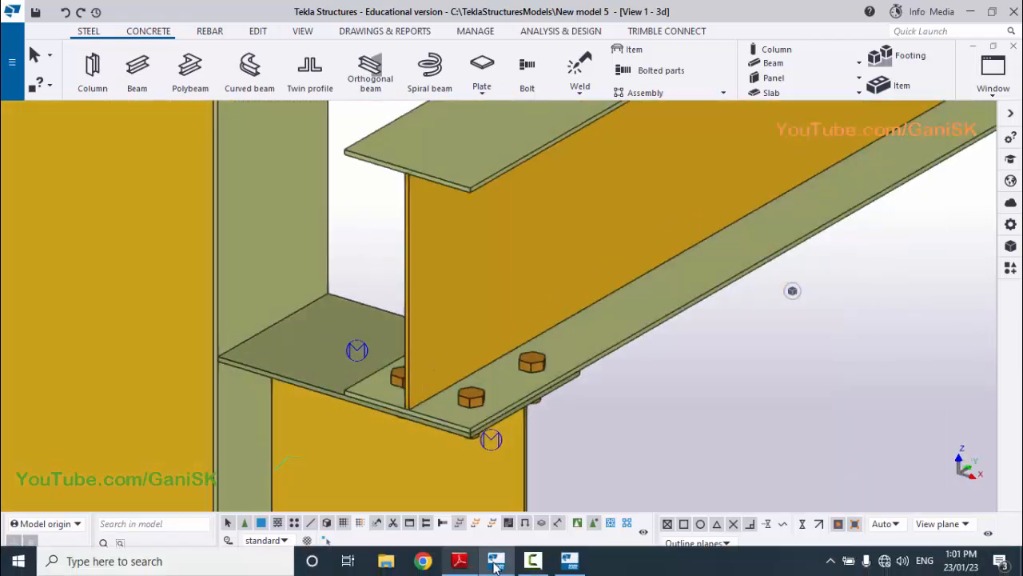
click(463, 561)
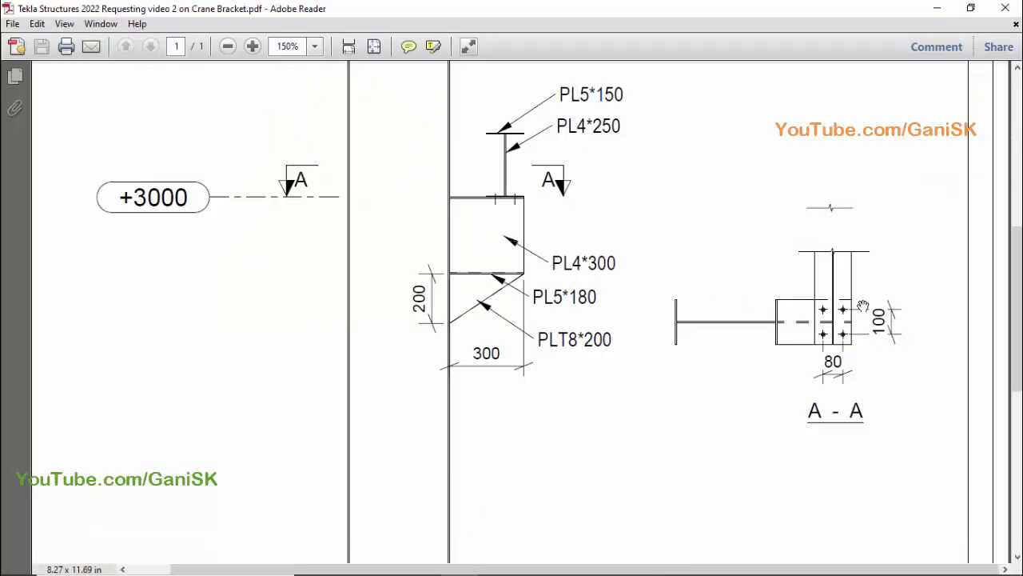
click(507, 562)
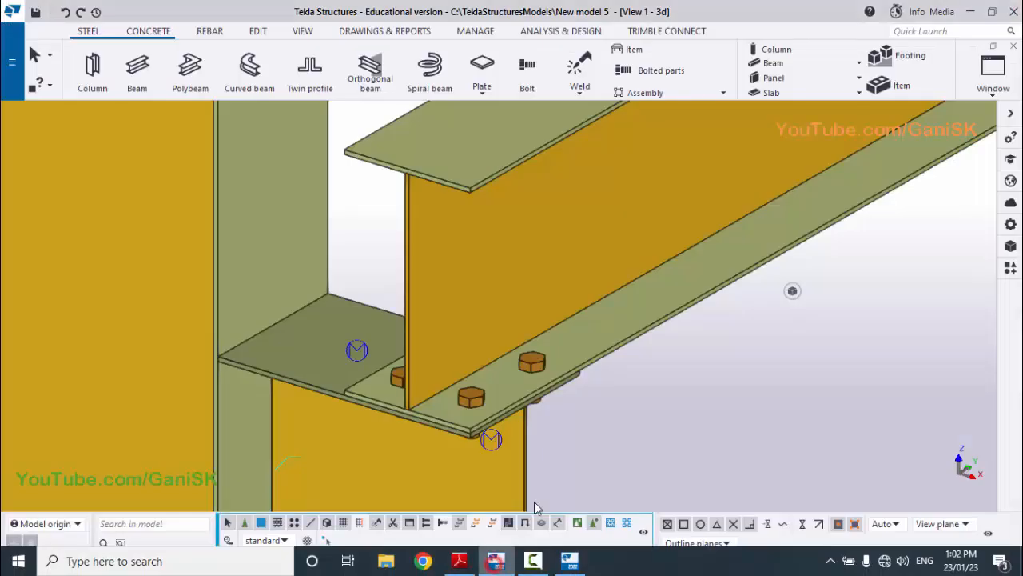
ctrl+middle_drag(566, 365, 491, 391)
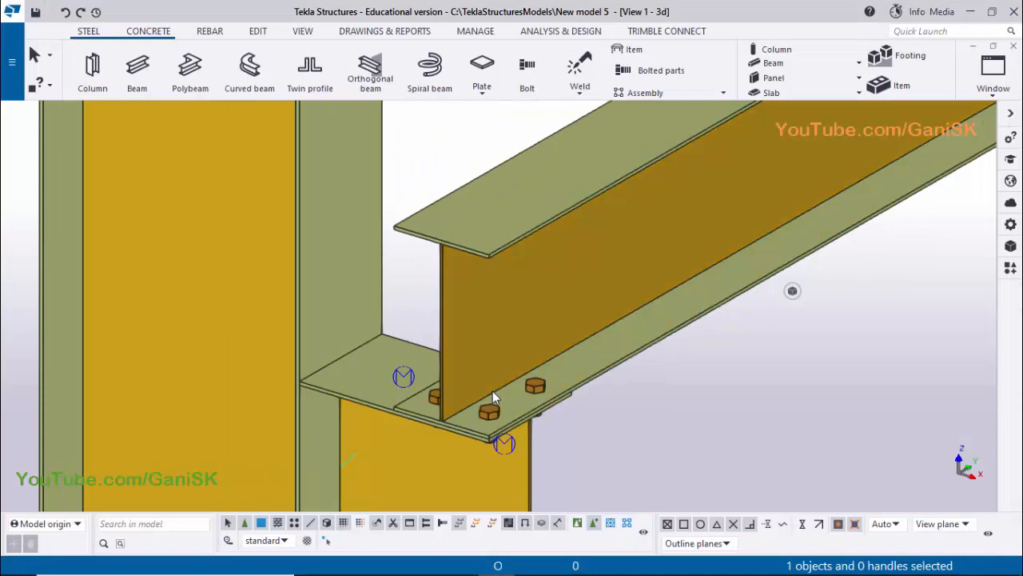
Set the 3D view's rotation centre at the bolted joint and examine the crane beam's seat on both column brackets
double_click(494, 391)
click(481, 395)
ctrl+middle_drag(512, 427, 530, 402)
scroll(530, 402, down, 2)
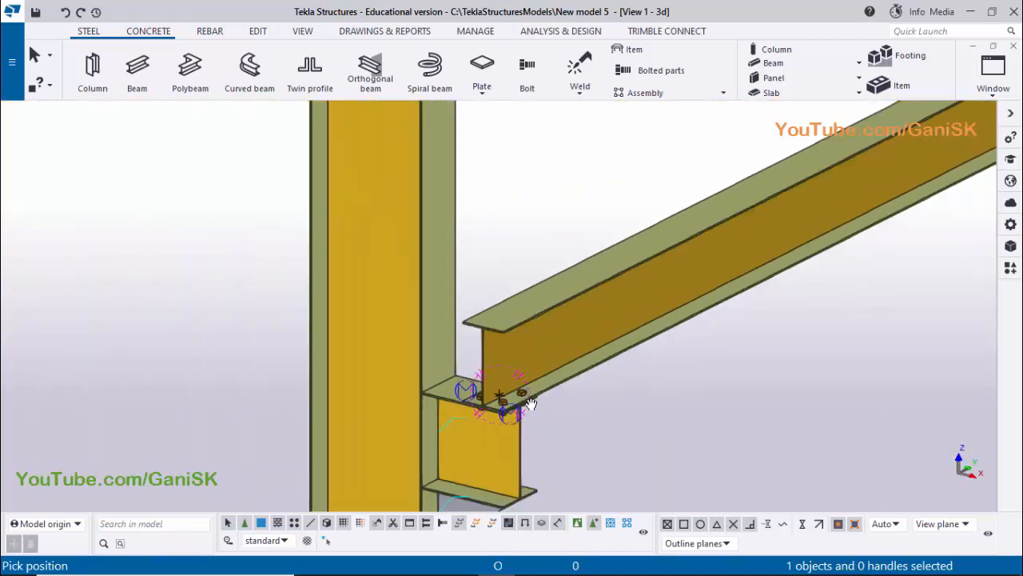
scroll(530, 402, down, 4)
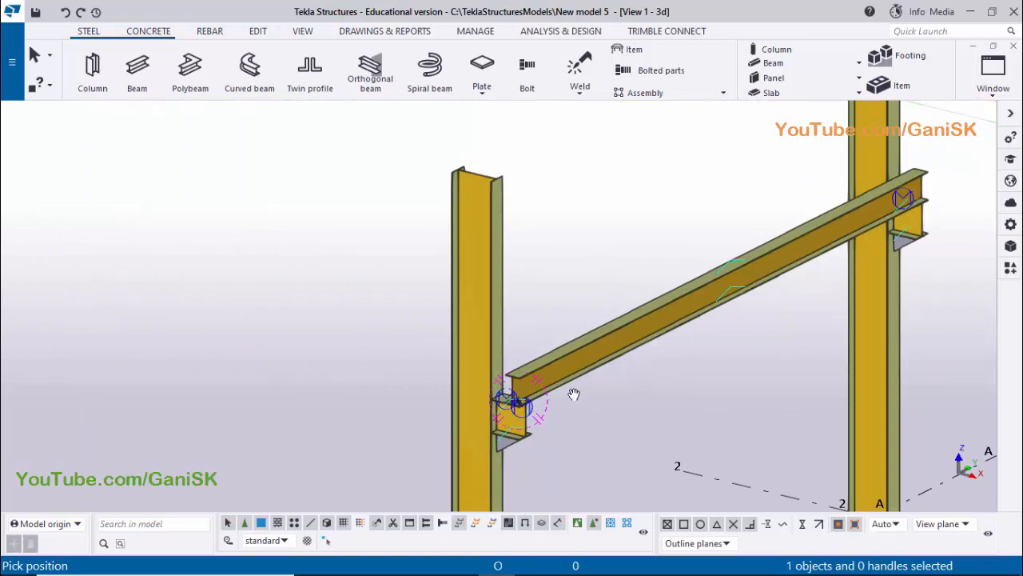
scroll(516, 415, up, 4)
right_click(583, 192)
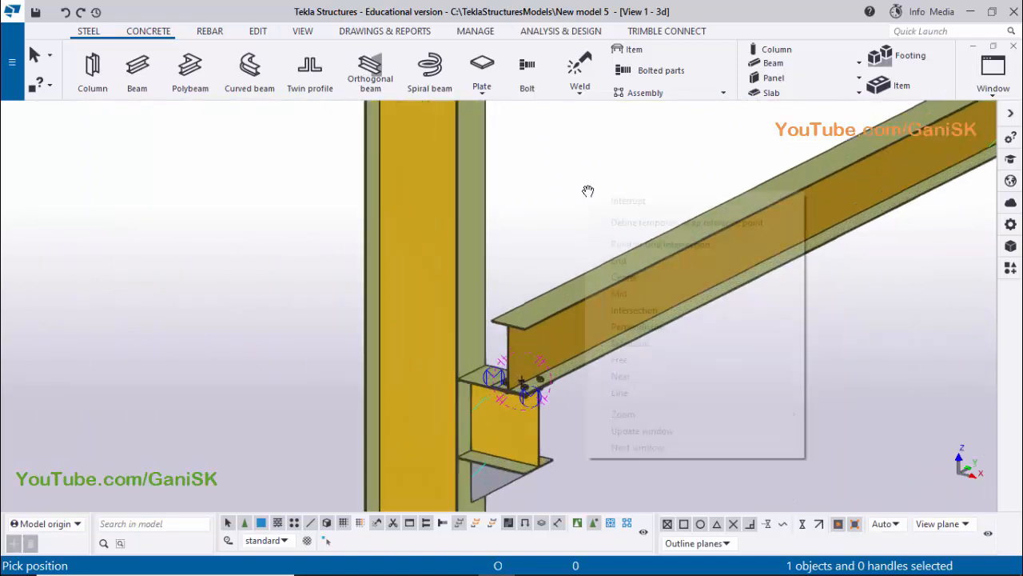
click(598, 201)
scroll(520, 390, up, 3)
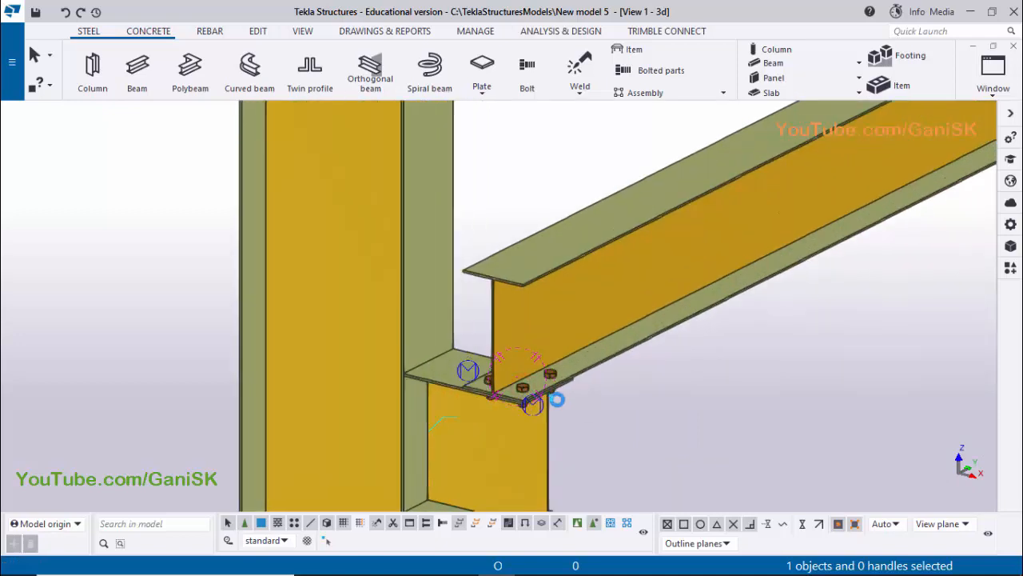
Copy the crane beam's bolt group in the PLAN @+3000 view from grid intersection A-1 to grid intersection A-2
click(557, 400)
scroll(557, 404, down, 2)
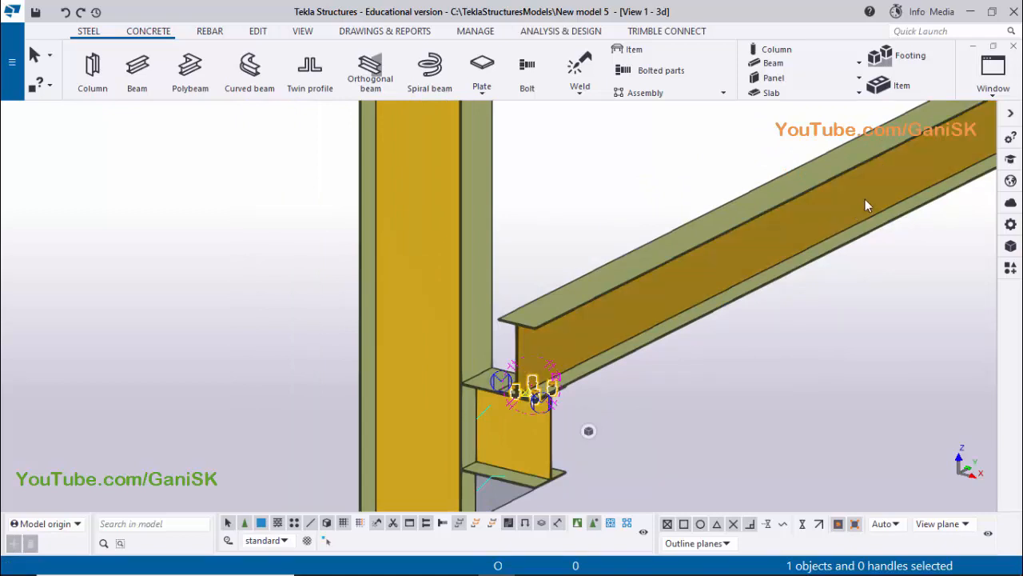
click(993, 87)
key(ctrl+c)
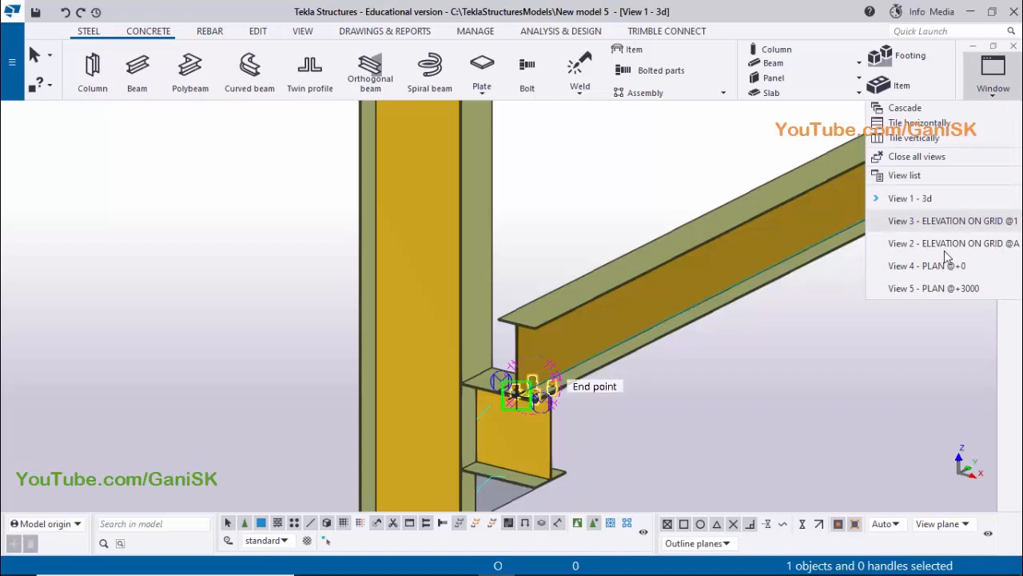
click(939, 286)
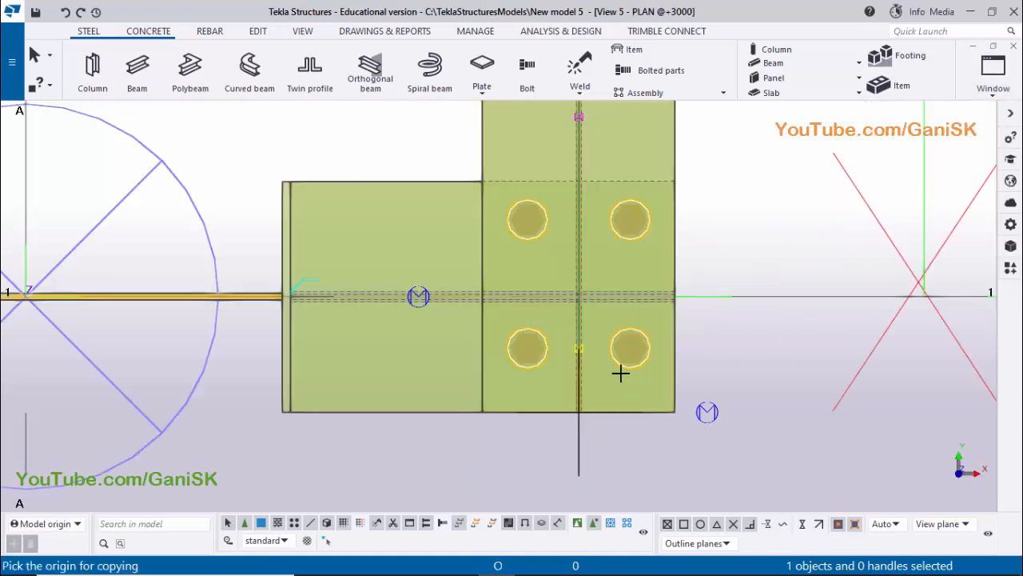
scroll(606, 362, down, 3)
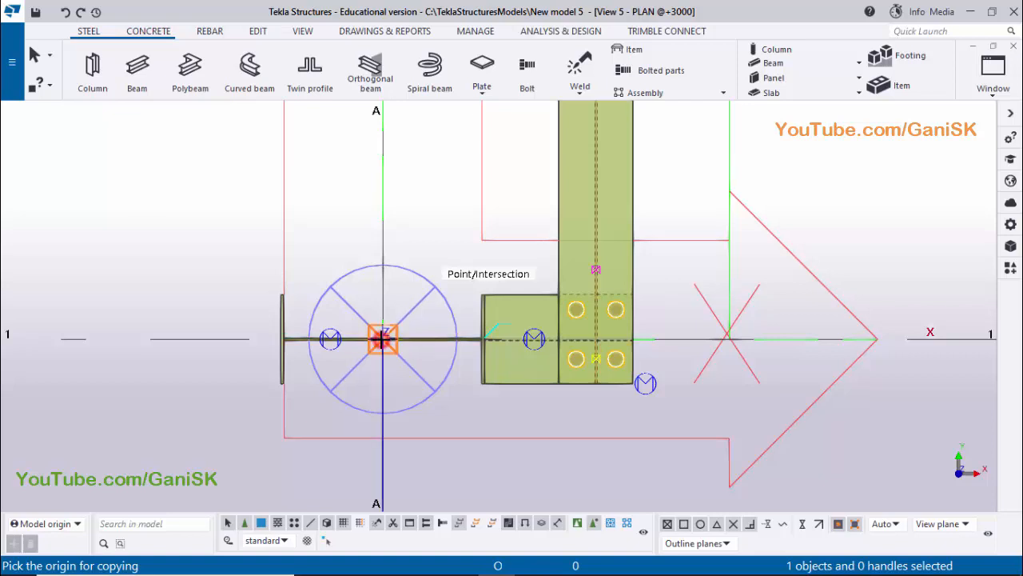
scroll(448, 389, down, 6)
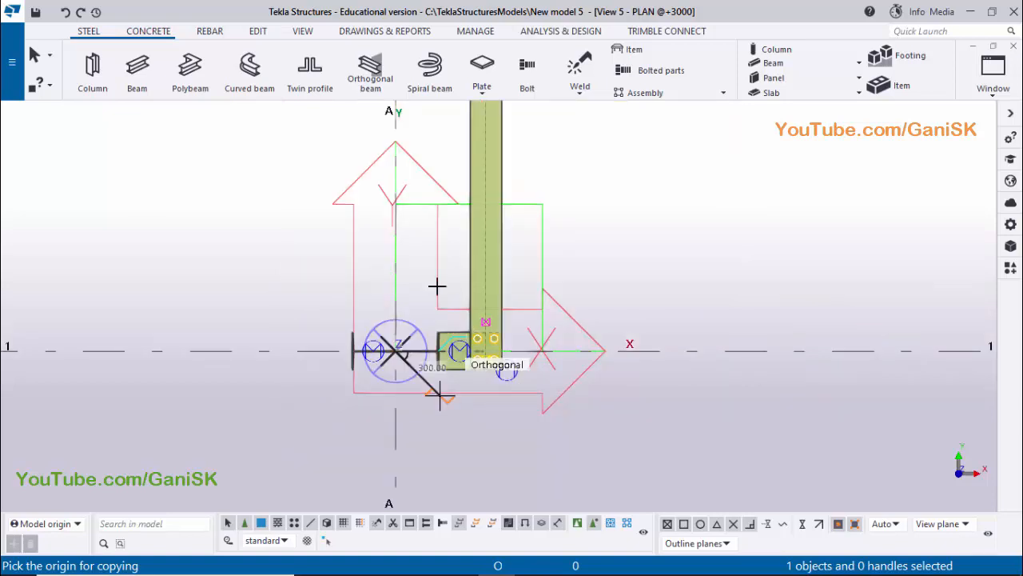
middle_drag(421, 277, 418, 354)
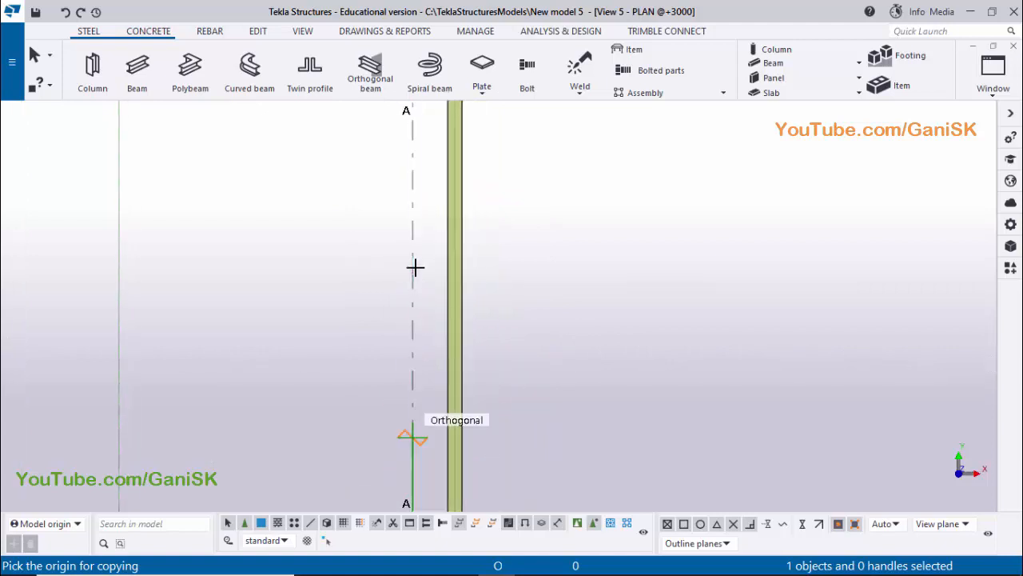
middle_drag(410, 250, 401, 383)
middle_drag(415, 163, 407, 288)
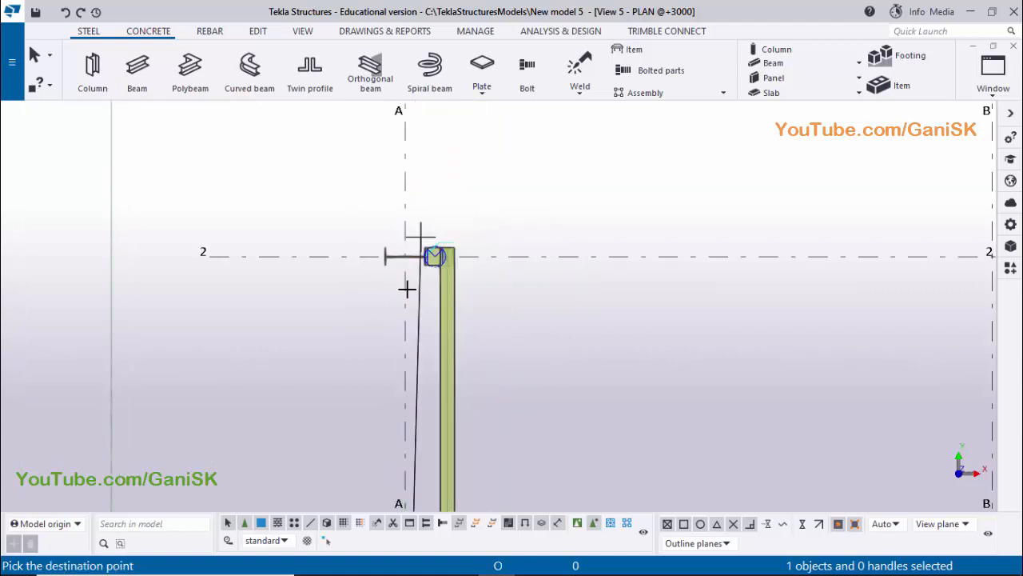
scroll(406, 288, up, 3)
scroll(404, 304, up, 1)
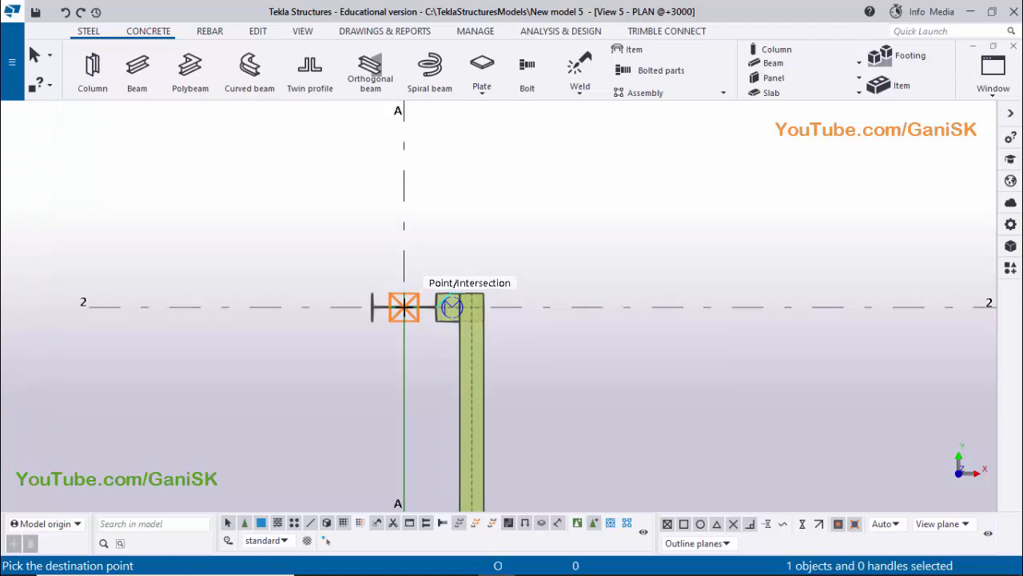
click(403, 305)
Redraw the plan view and examine the copied bolts at the grid 2 bracket in the 3D view
right_click(574, 179)
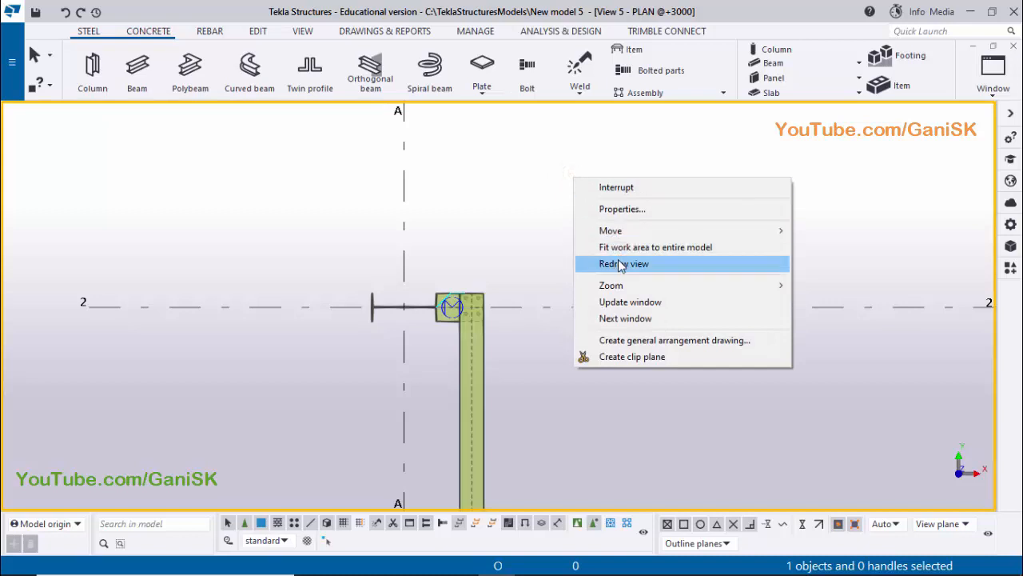
click(619, 264)
click(991, 80)
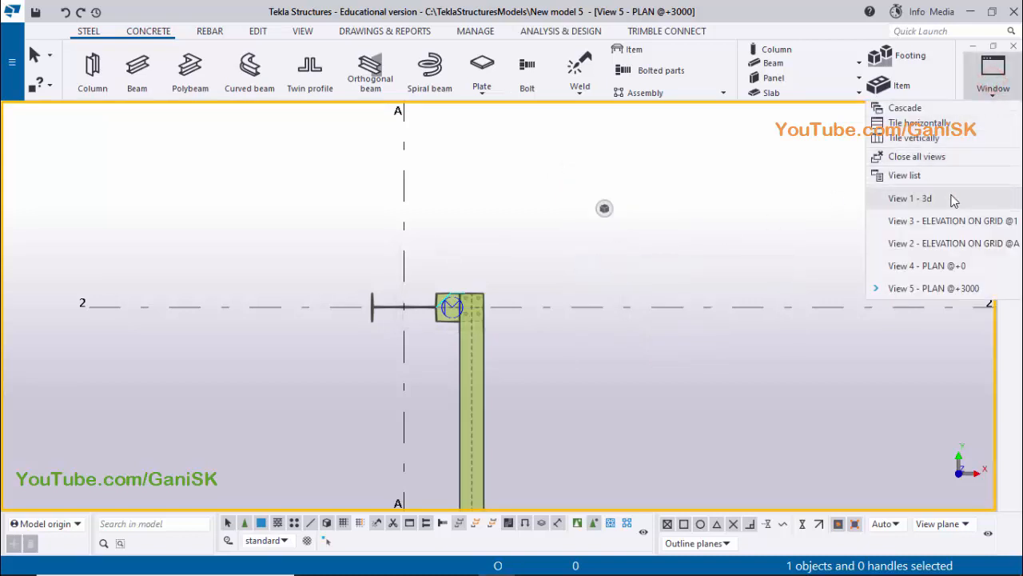
click(911, 198)
scroll(775, 350, down, 4)
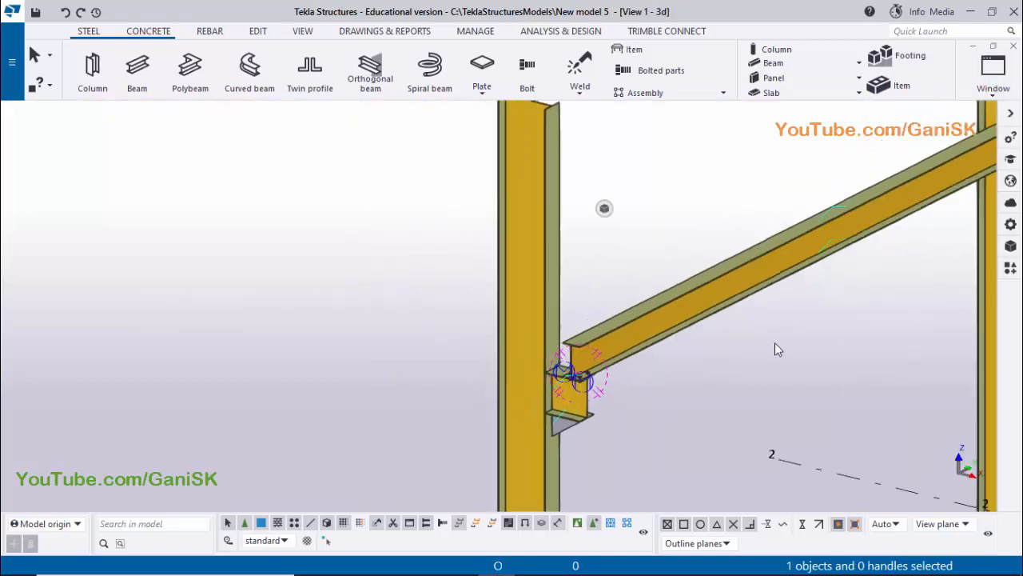
scroll(774, 349, down, 2)
scroll(705, 289, up, 5)
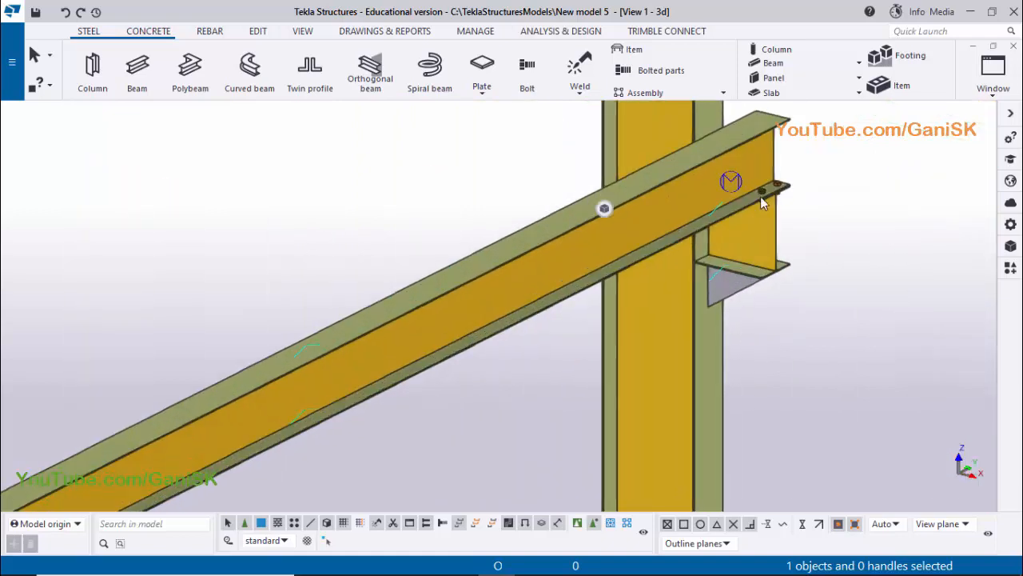
scroll(761, 203, up, 5)
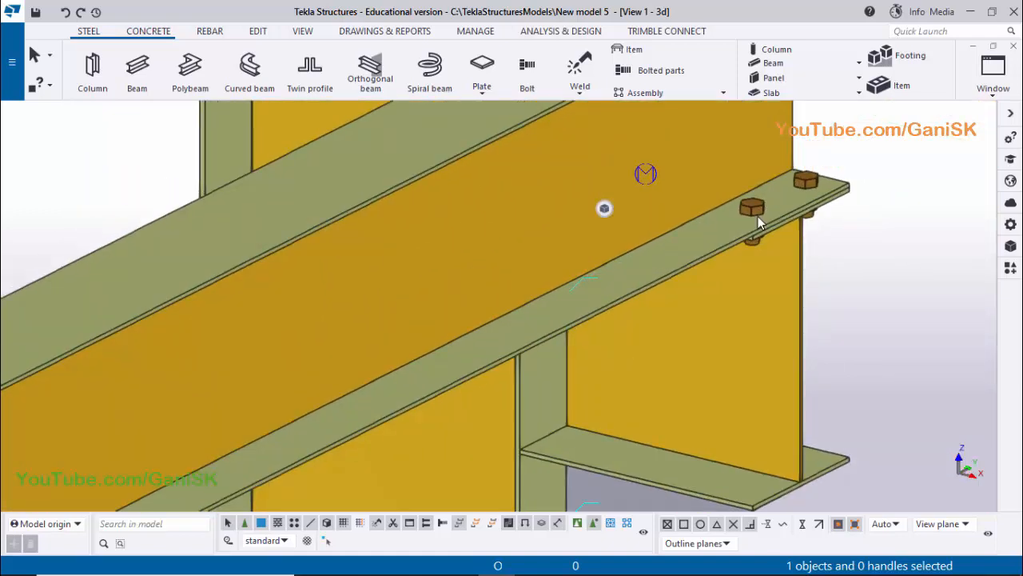
Set the 3D view's rotation centre at the copied bolts and inspect the crane beam's bolted joints on both brackets
key(v)
click(754, 184)
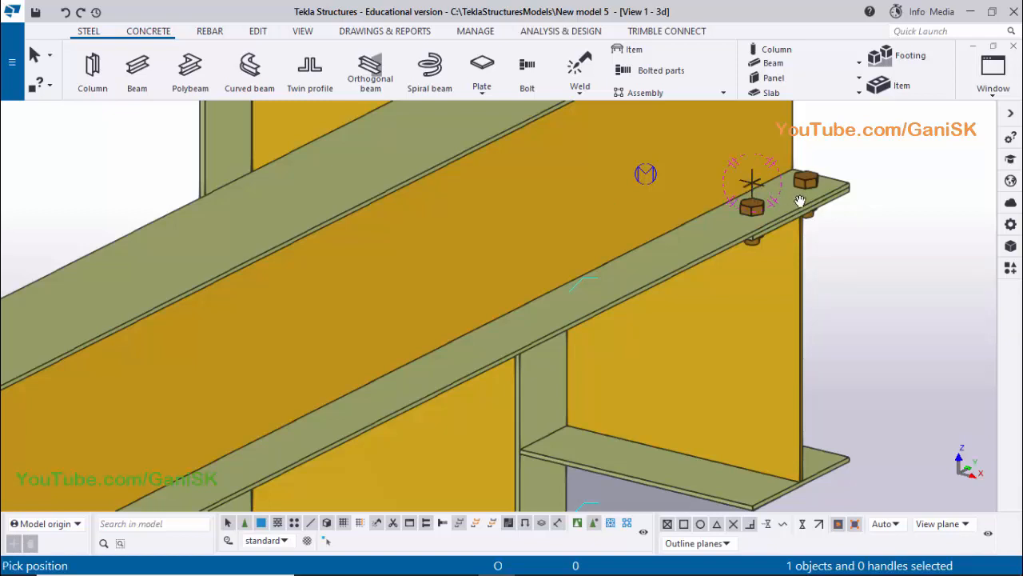
ctrl+middle_drag(764, 235, 897, 214)
scroll(897, 216, down, 5)
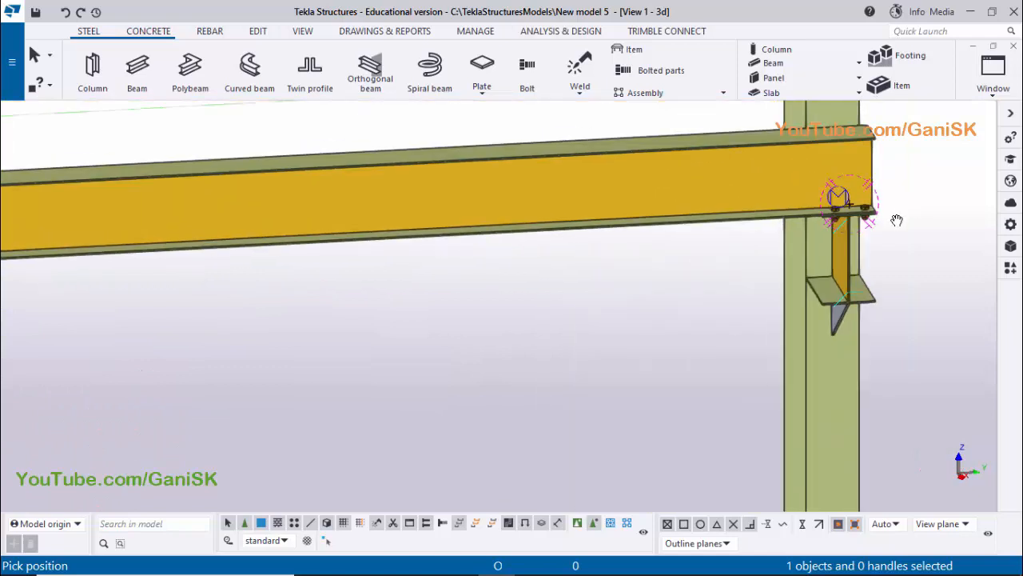
scroll(744, 267, down, 3)
scroll(472, 310, down, 2)
ctrl+middle_drag(569, 313, 562, 264)
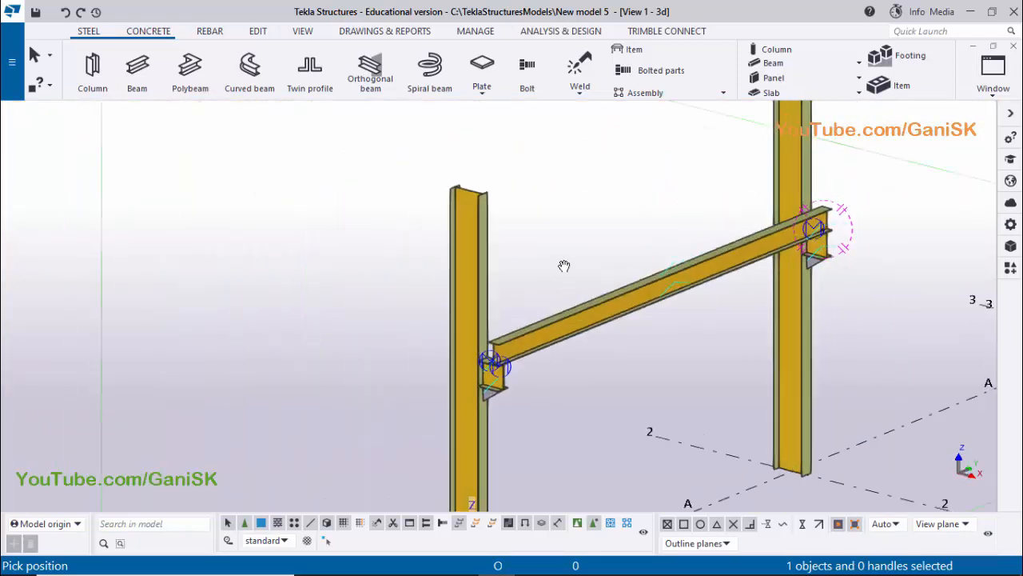
right_click(560, 178)
click(572, 190)
scroll(502, 367, up, 3)
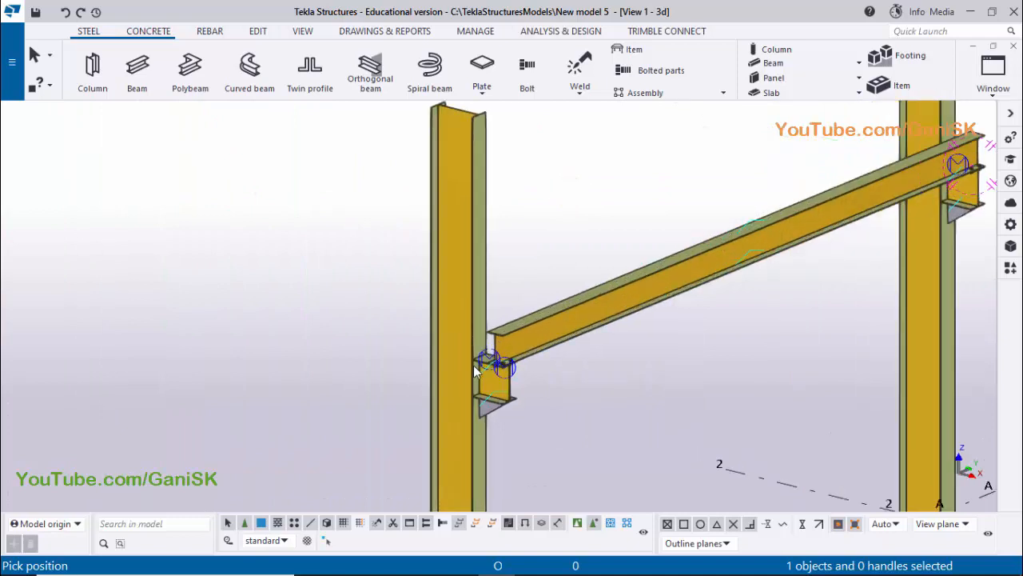
scroll(469, 393, down, 3)
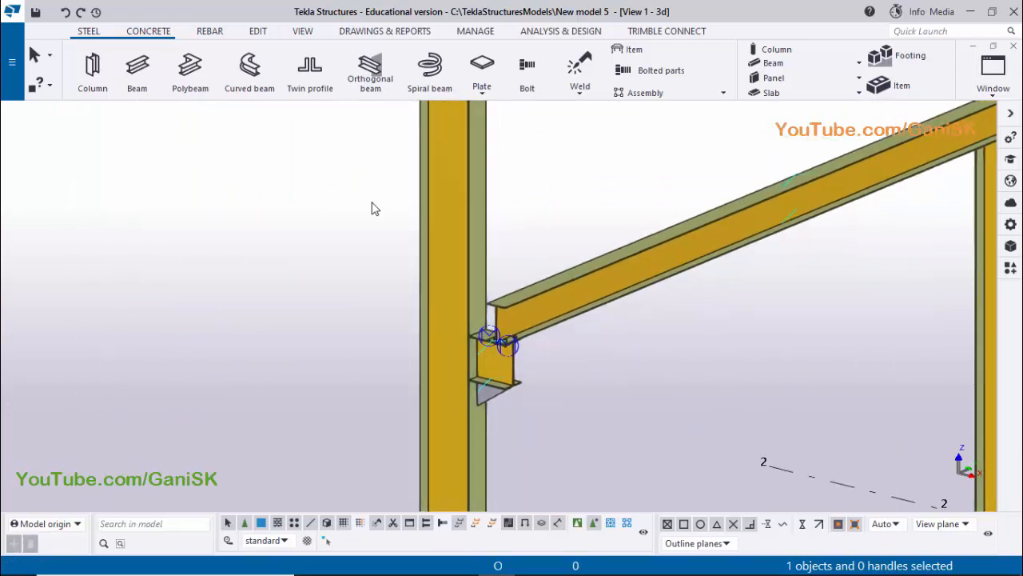
Number the modified objects in the model and save the resulting position numbers
click(385, 36)
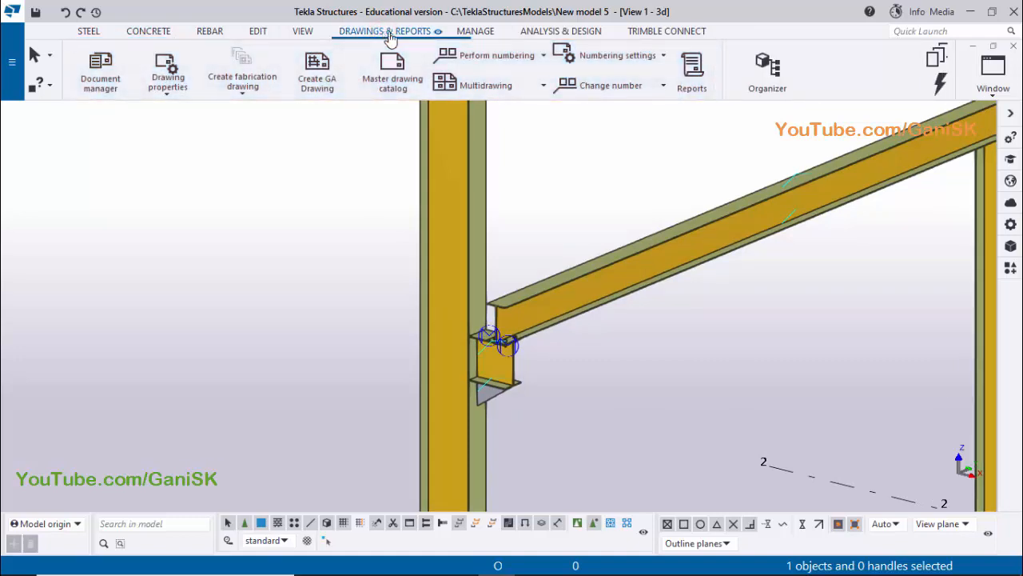
click(484, 55)
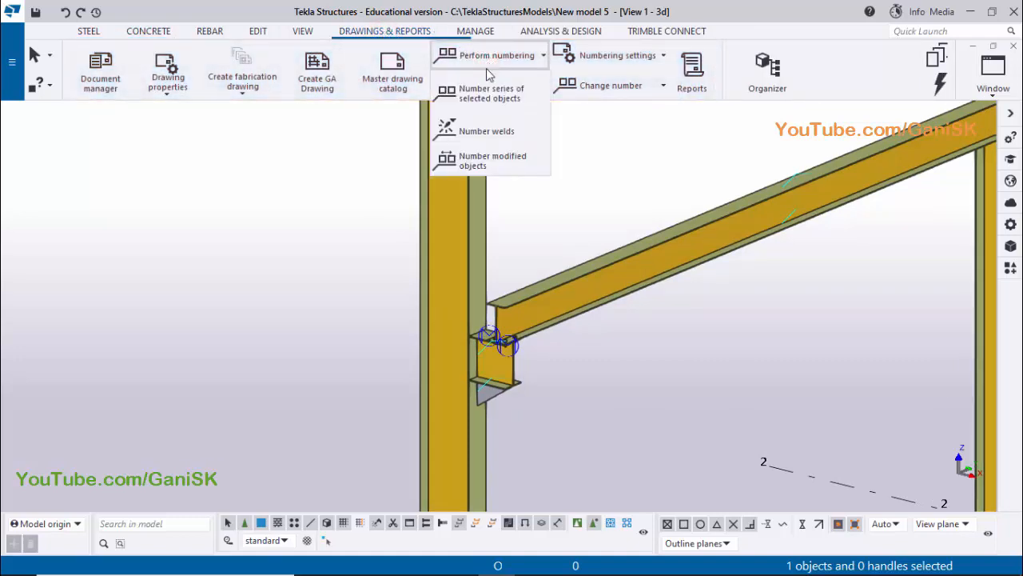
click(486, 163)
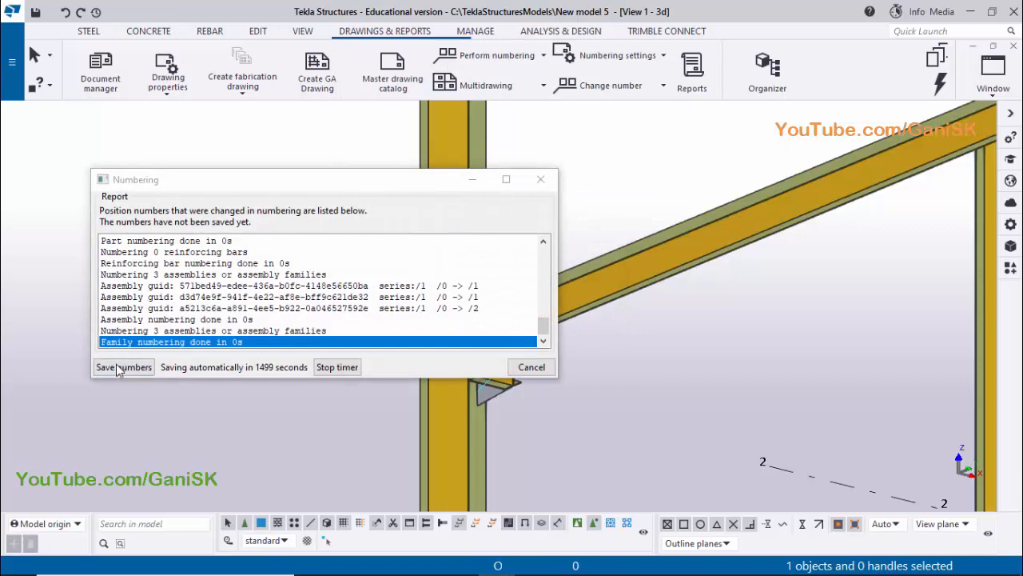
click(118, 369)
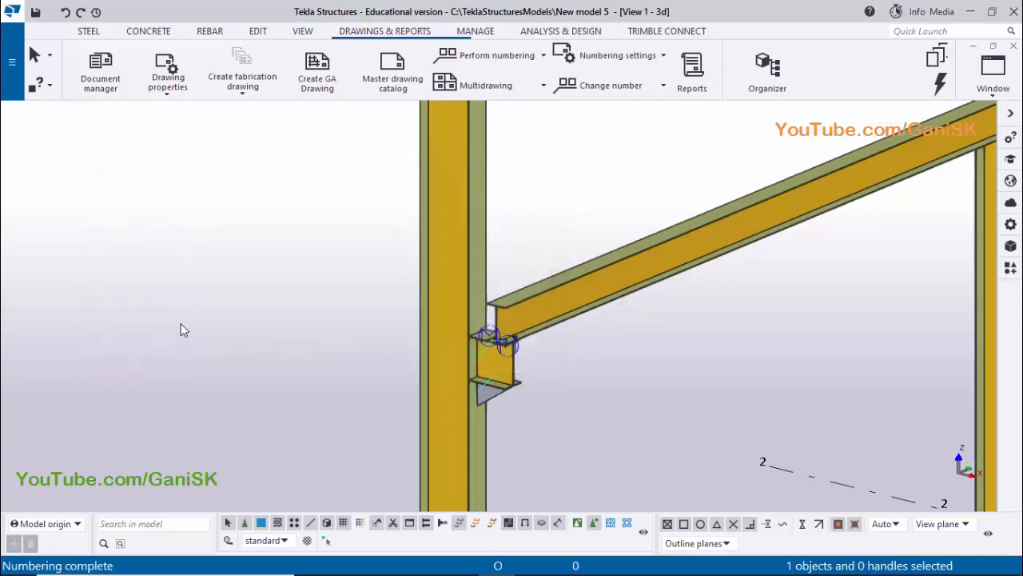
Switch selection to objects in components, select the column at grid A-1 and bring up its available commands
scroll(239, 310, down, 4)
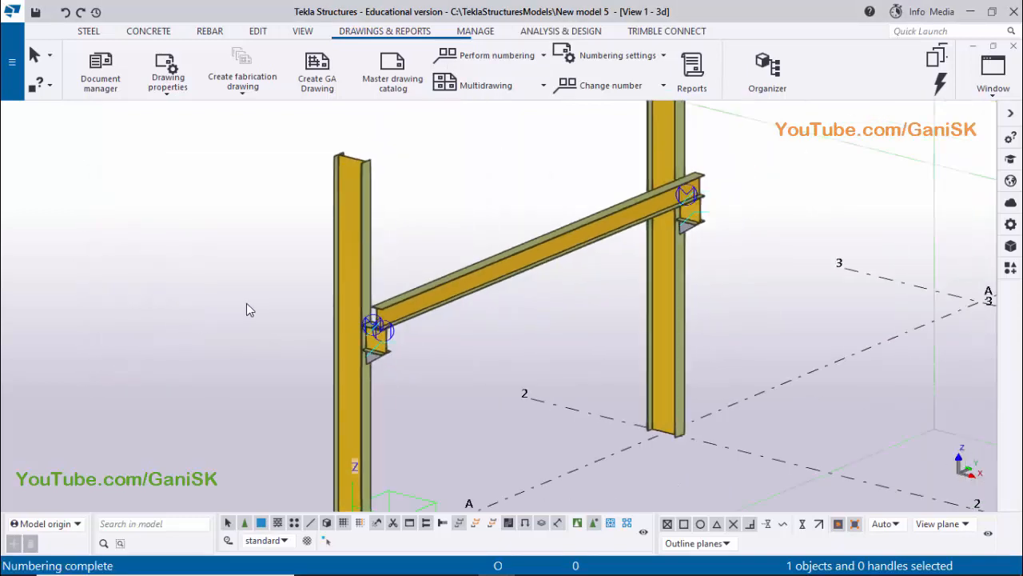
middle_drag(281, 316, 393, 274)
scroll(393, 274, up, 2)
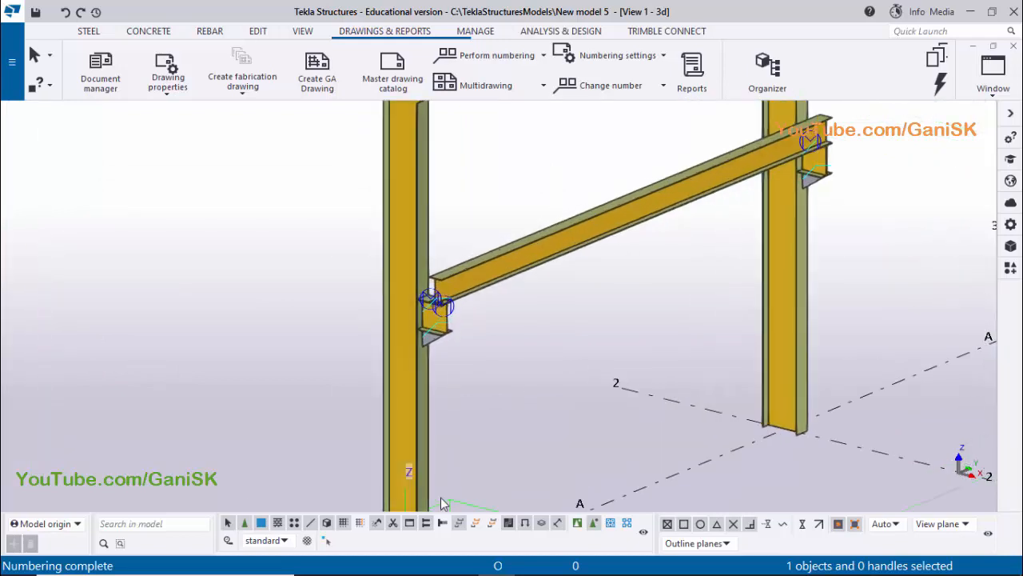
click(594, 523)
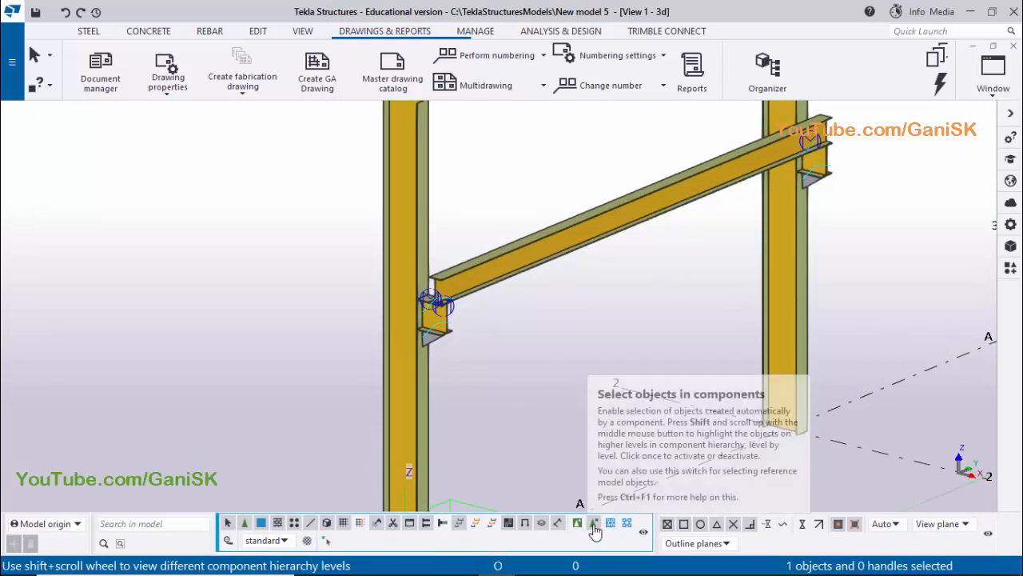
middle_drag(553, 375, 579, 339)
click(444, 229)
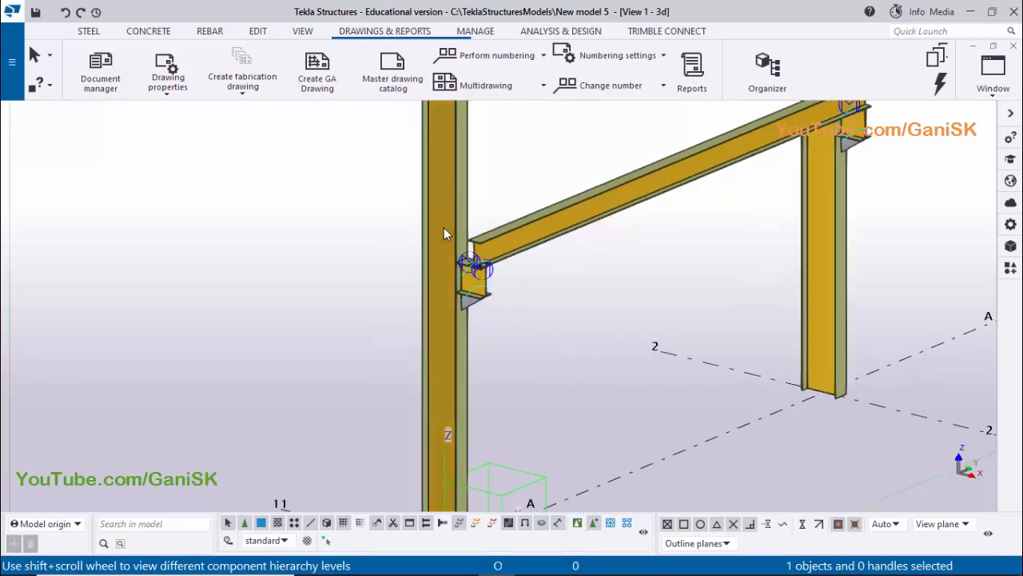
right_click(443, 227)
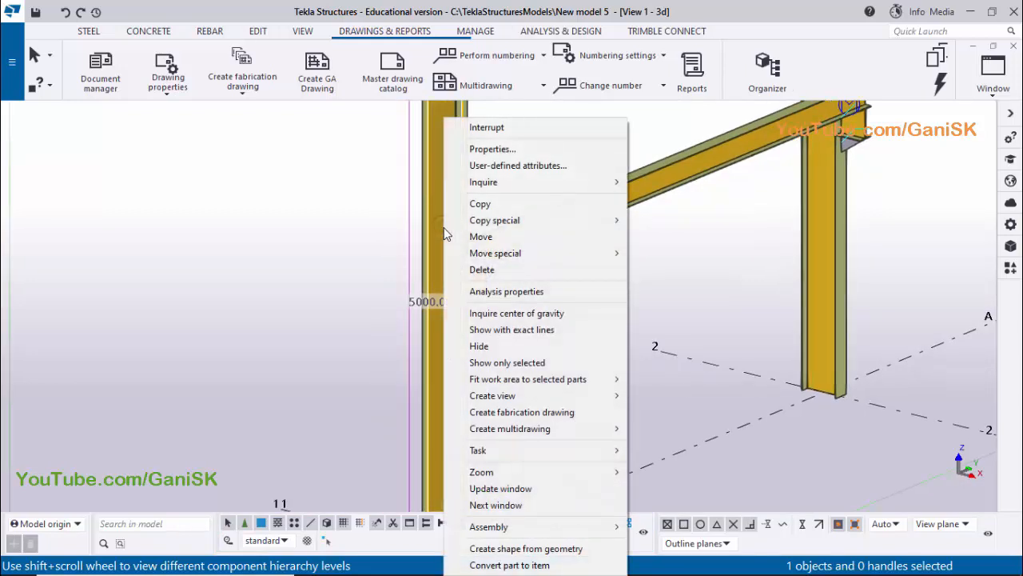
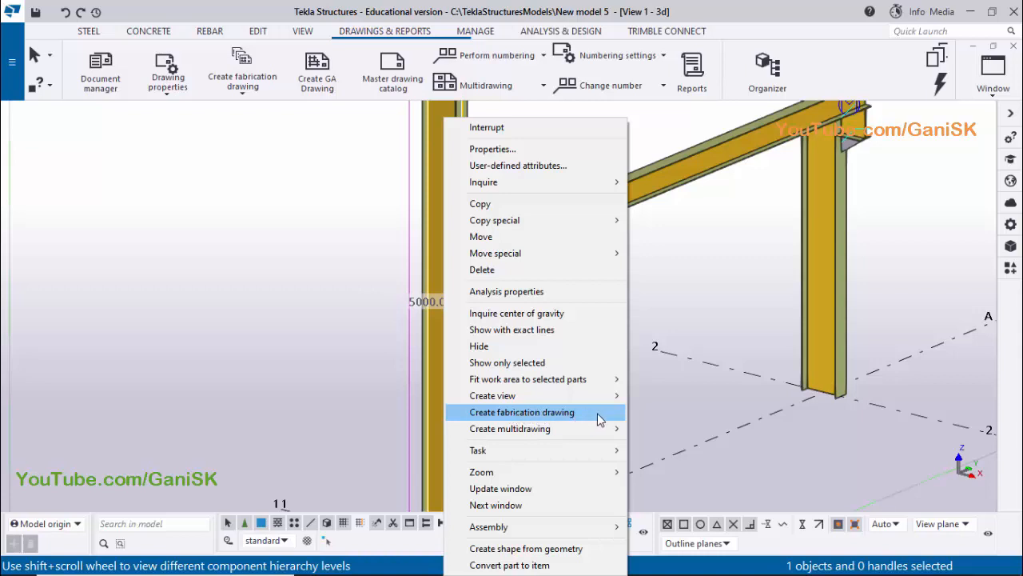
Create a fabrication drawing for the selected column's assembly only, leaving out its single-part drawing, with the applied settings
click(541, 412)
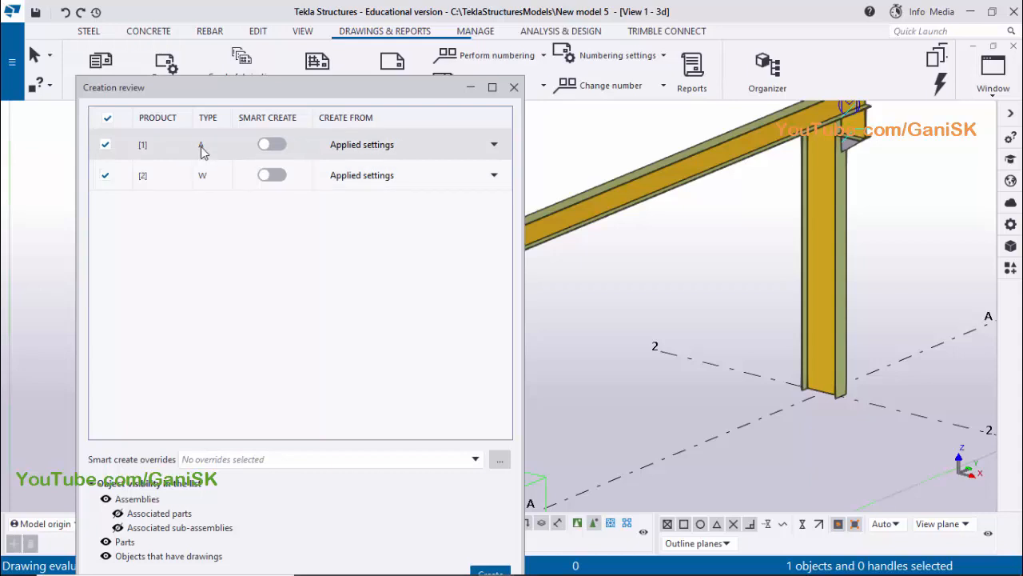
click(106, 178)
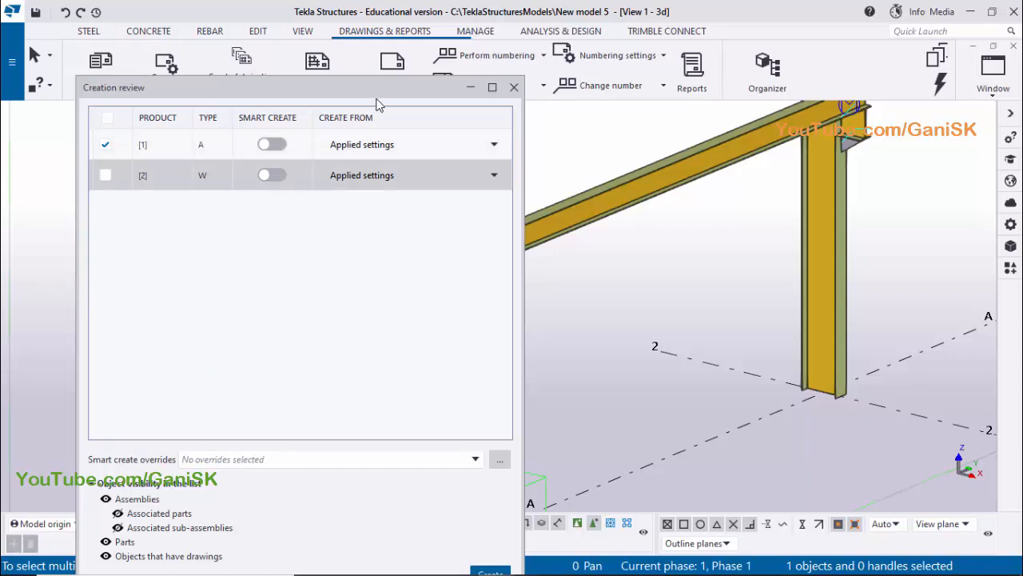
drag(376, 92, 381, 32)
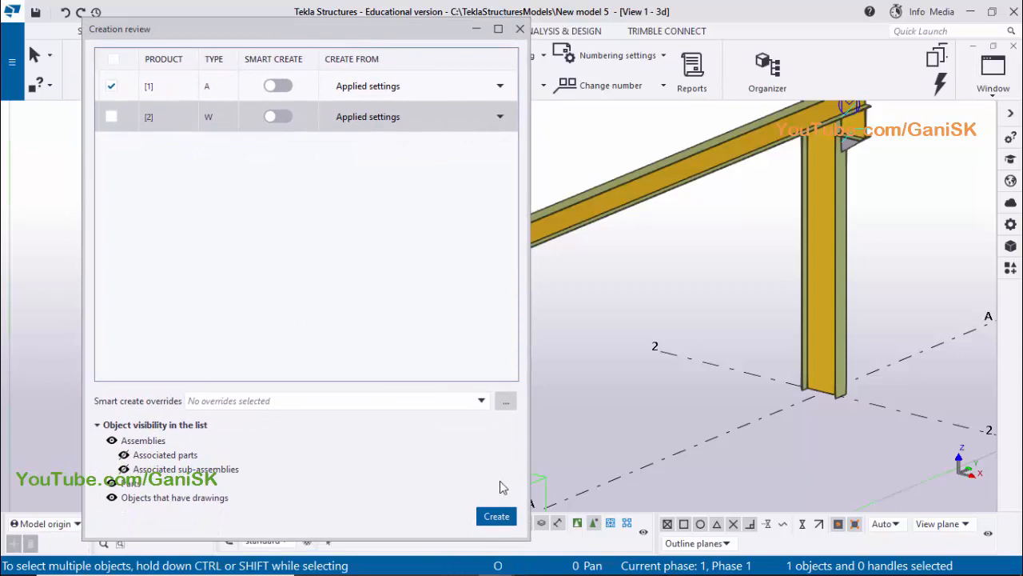
click(497, 516)
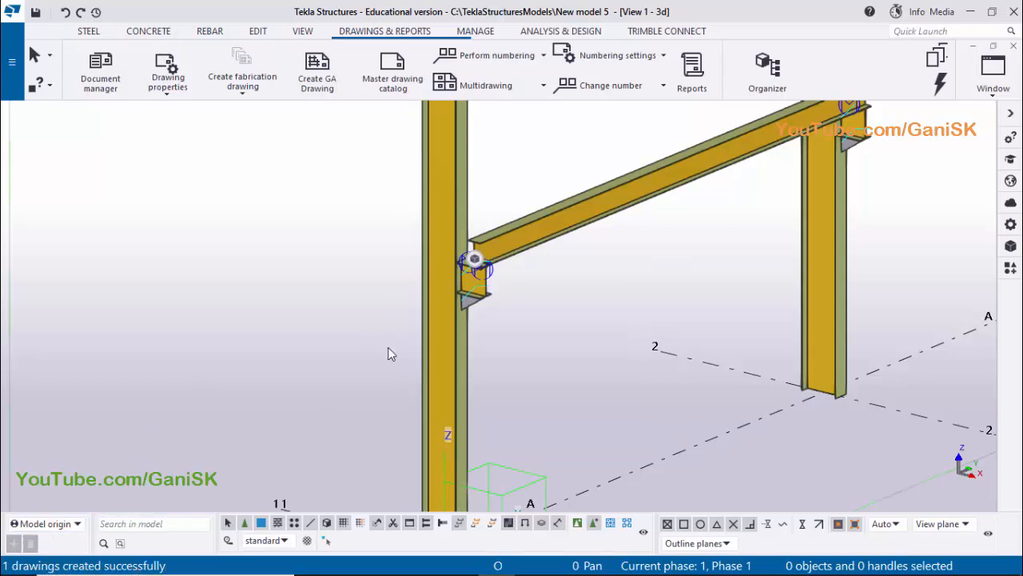
Open the column's new assembly drawing from the list of all documents and close the document list
middle_drag(612, 303, 590, 333)
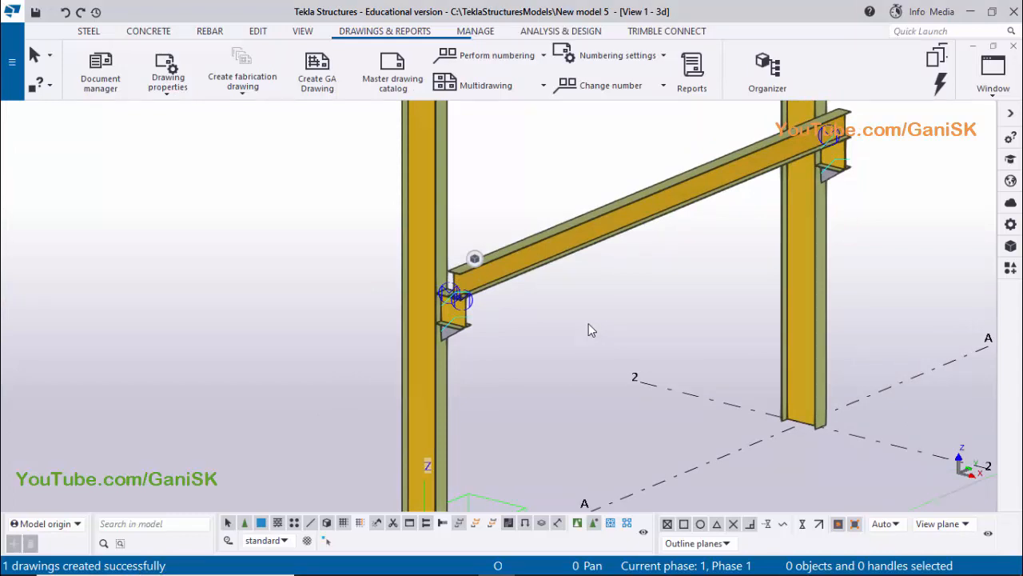
key(ctrl+l)
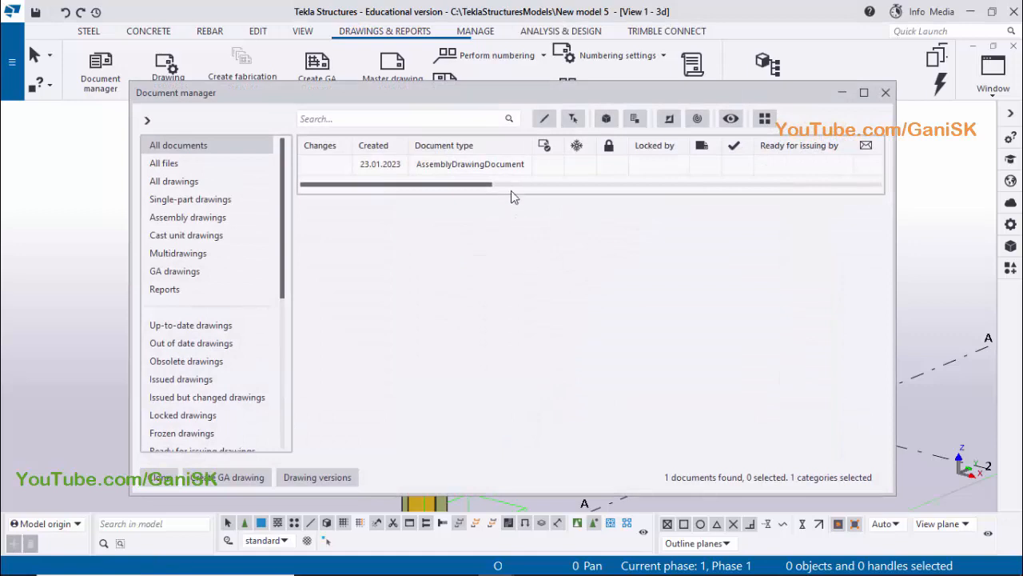
mouse_move(475, 184)
mouse_down()
mouse_move(562, 185)
mouse_move(488, 185)
mouse_up()
click(468, 167)
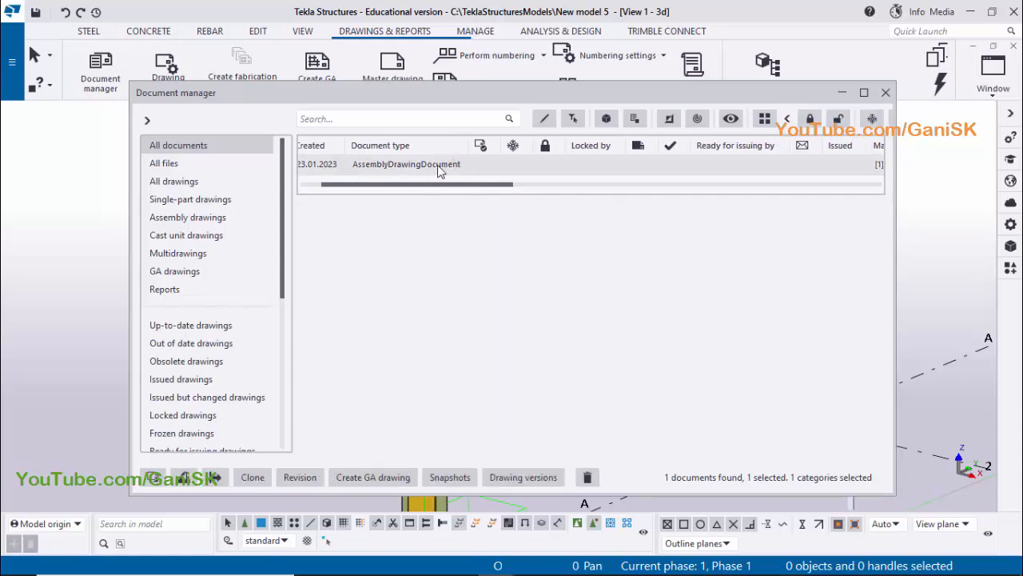
double_click(470, 166)
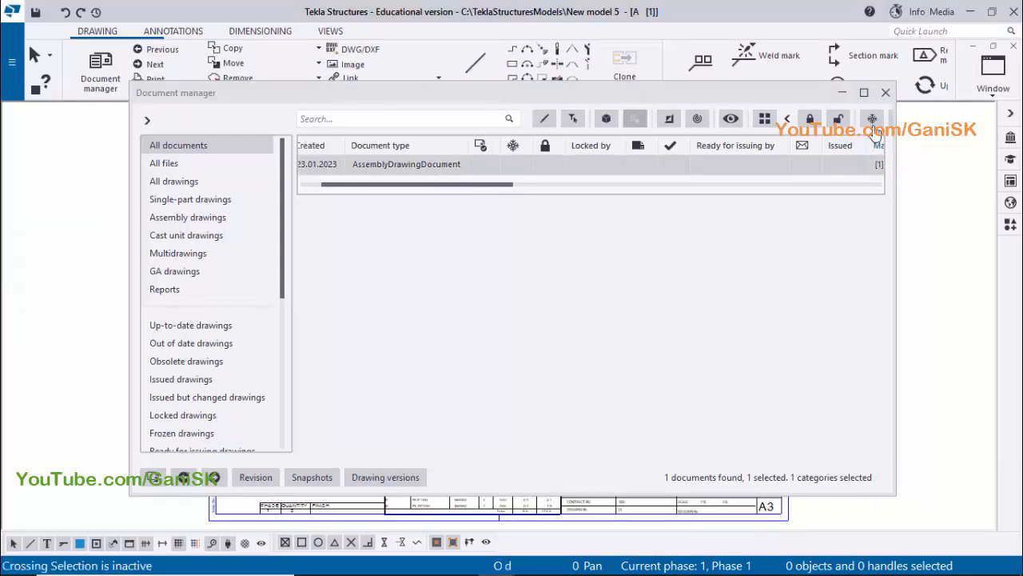
click(885, 93)
Examine the crane bracket's dimensions in the front view and the bolt hole layout in Section A, and close the drawing
scroll(532, 310, up, 6)
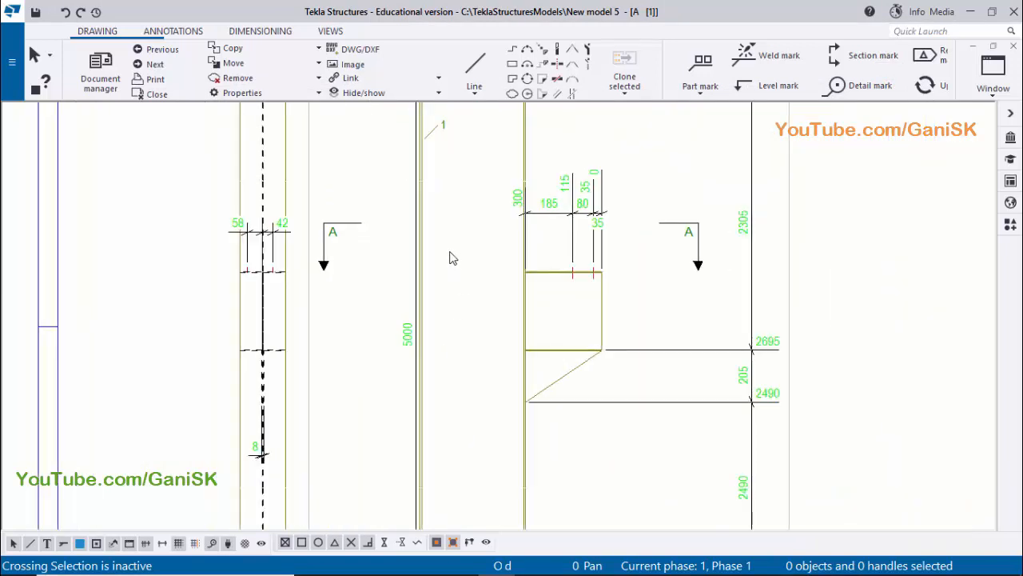
scroll(459, 363, down, 2)
scroll(535, 355, up, 4)
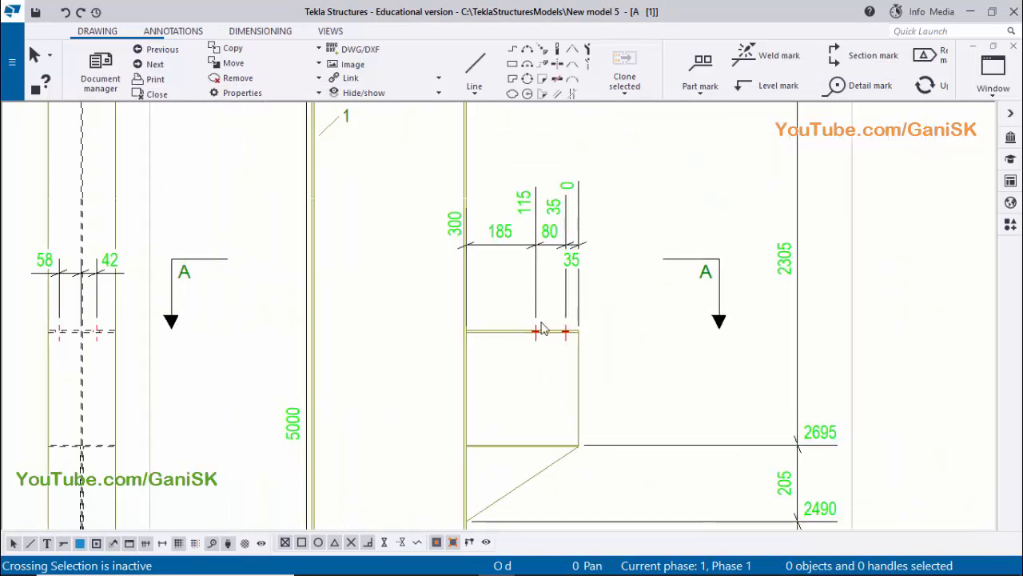
scroll(544, 336, down, 1)
scroll(568, 280, up, 3)
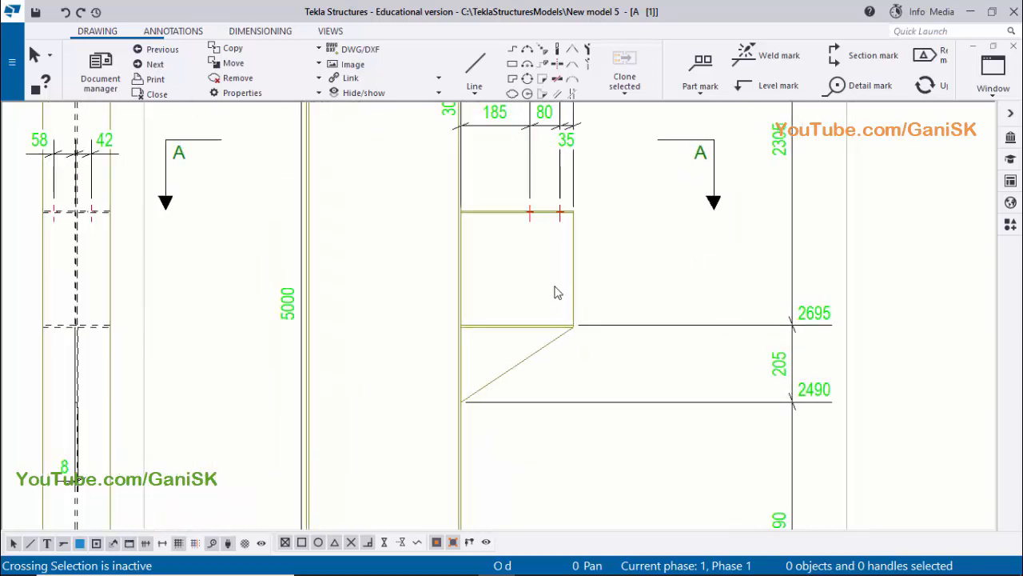
scroll(560, 247, down, 5)
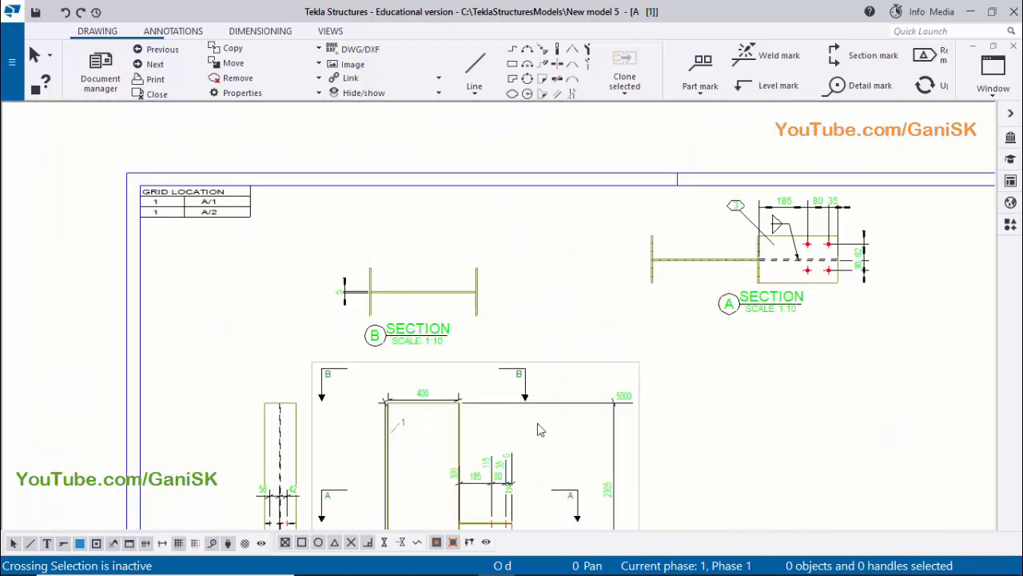
scroll(802, 271, up, 4)
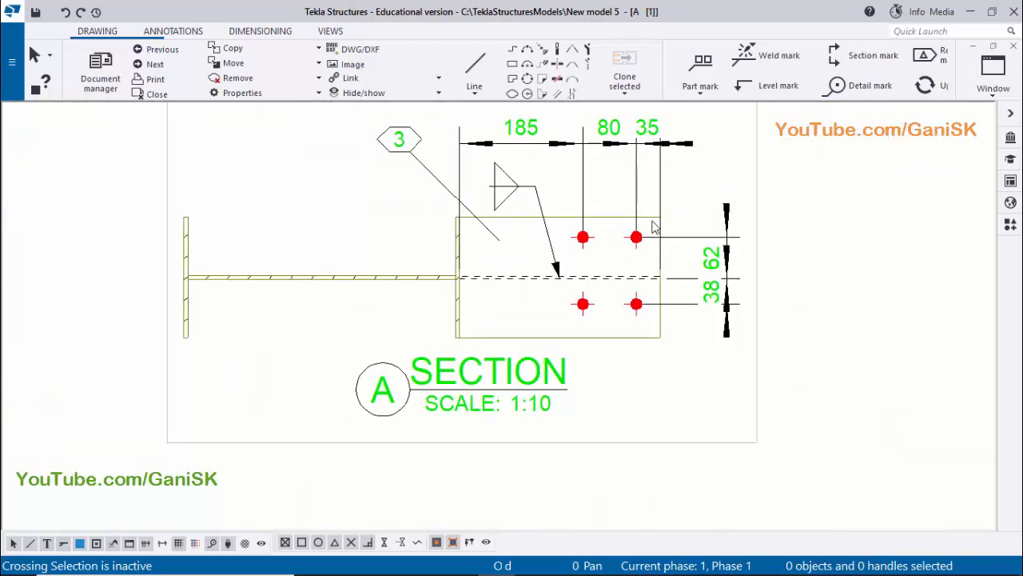
scroll(676, 316, up, 1)
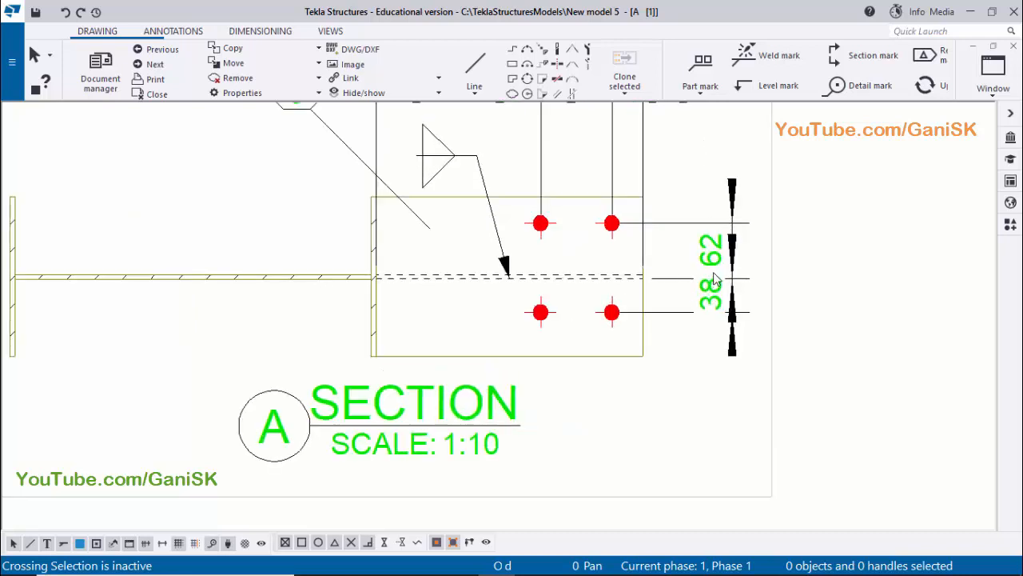
scroll(607, 240, down, 2)
scroll(541, 187, up, 3)
scroll(578, 227, down, 3)
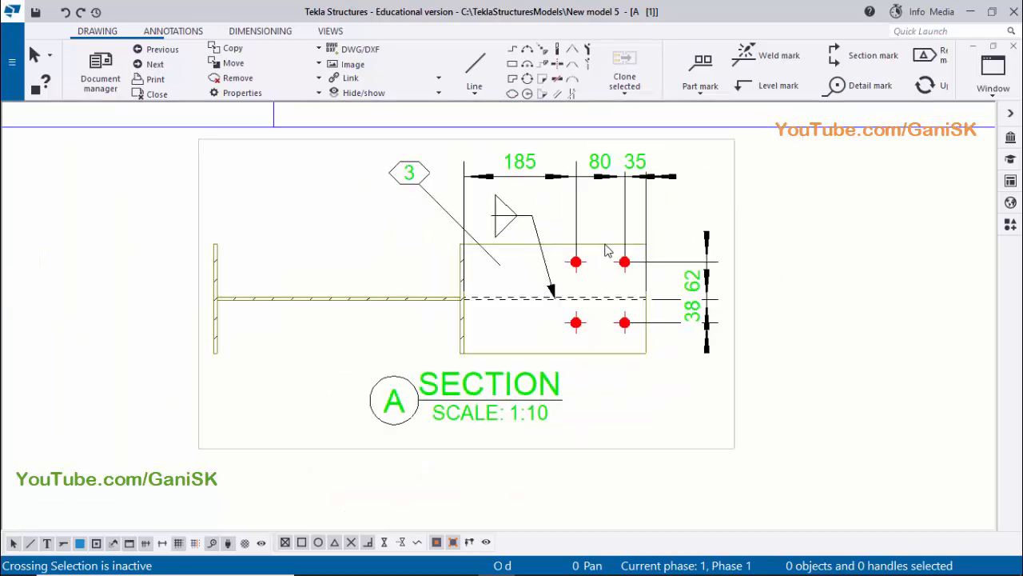
scroll(634, 301, up, 1)
scroll(644, 256, up, 4)
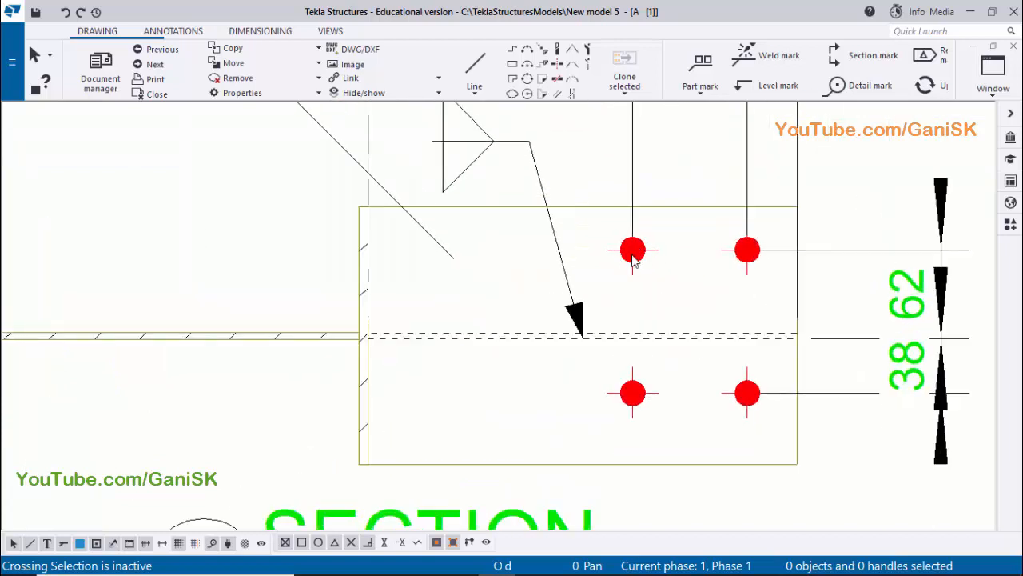
scroll(845, 217, down, 3)
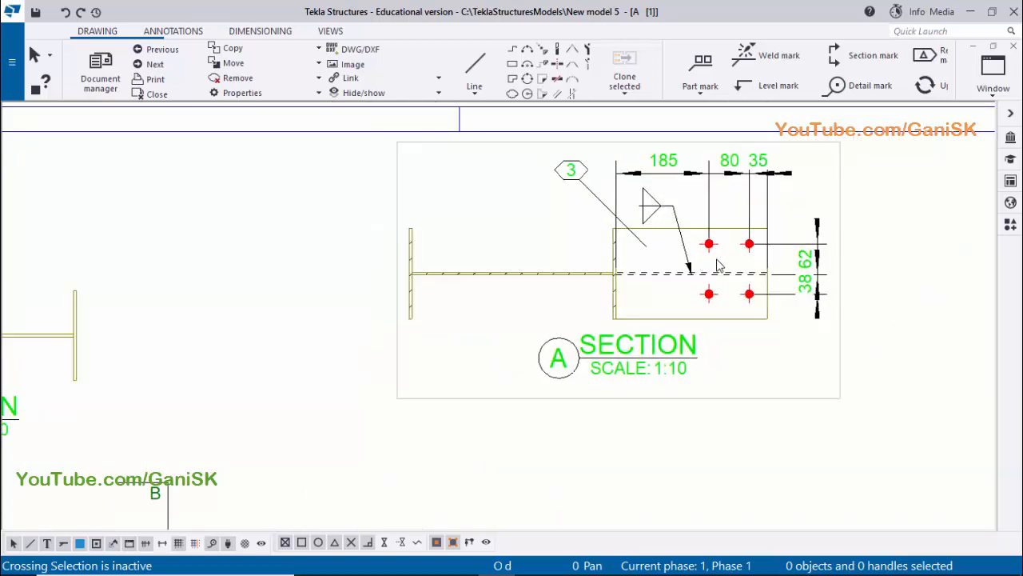
scroll(717, 258, up, 3)
scroll(685, 232, down, 4)
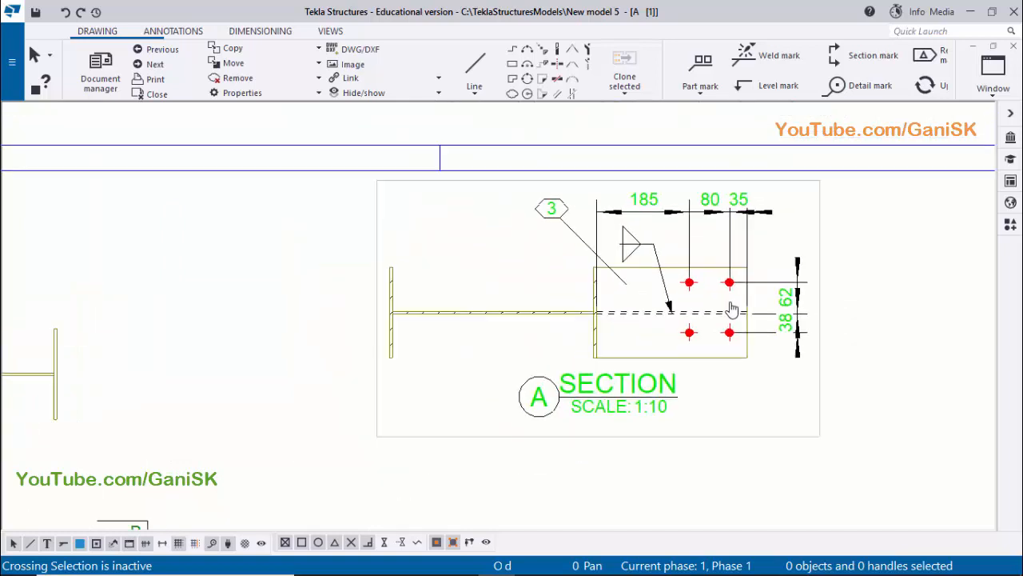
click(1014, 46)
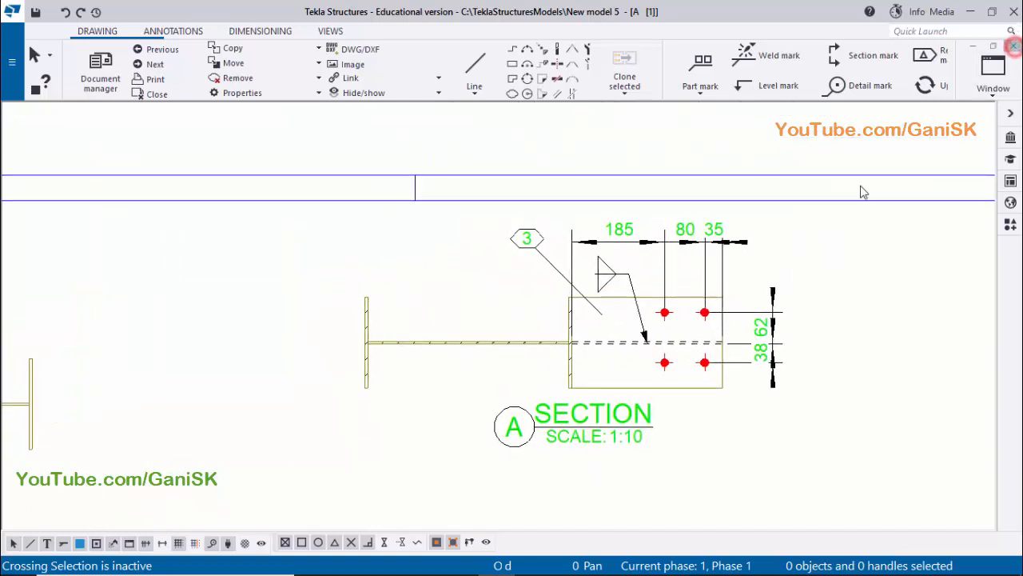
Open the properties of the bolt group joining the crane beam to the grid 1 bracket and bring up its hole settings
scroll(461, 298, up, 5)
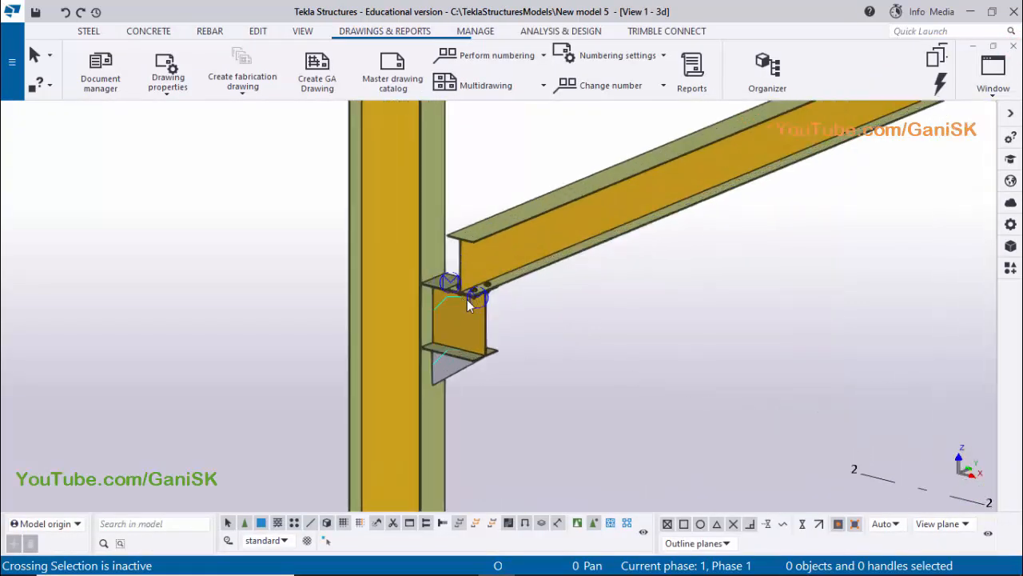
scroll(484, 285, up, 5)
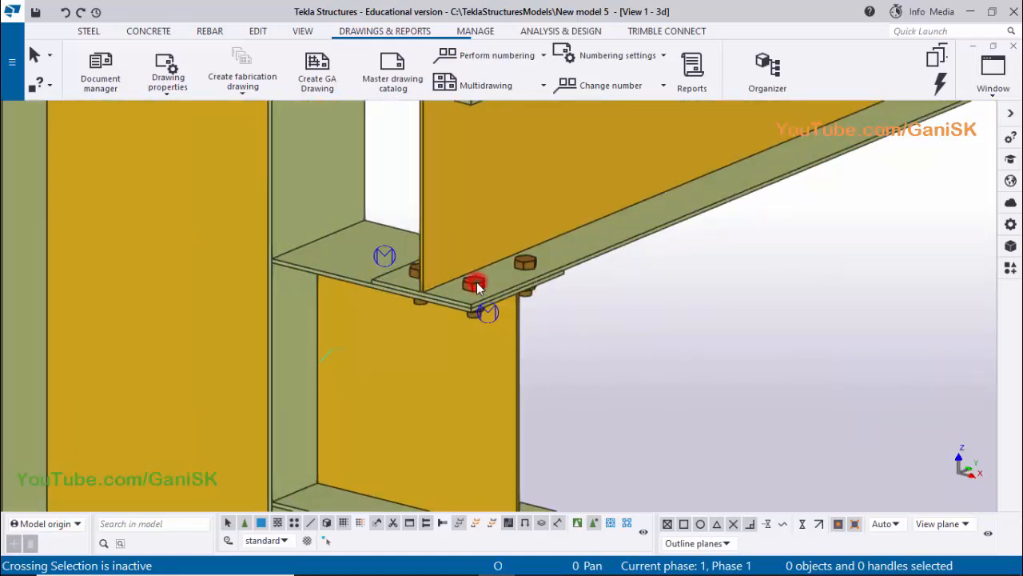
double_click(477, 286)
scroll(840, 295, down, 5)
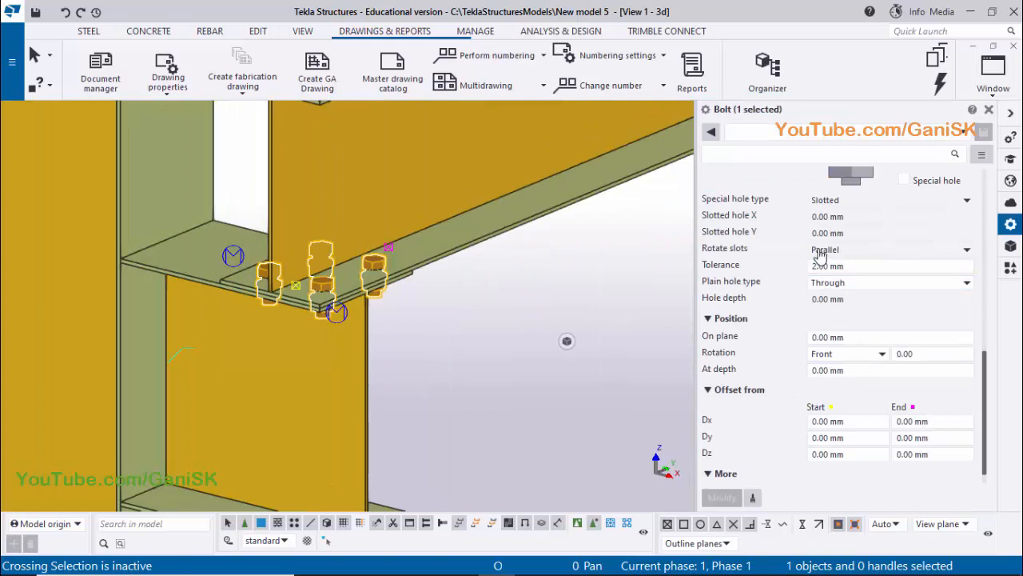
scroll(816, 258, up, 1)
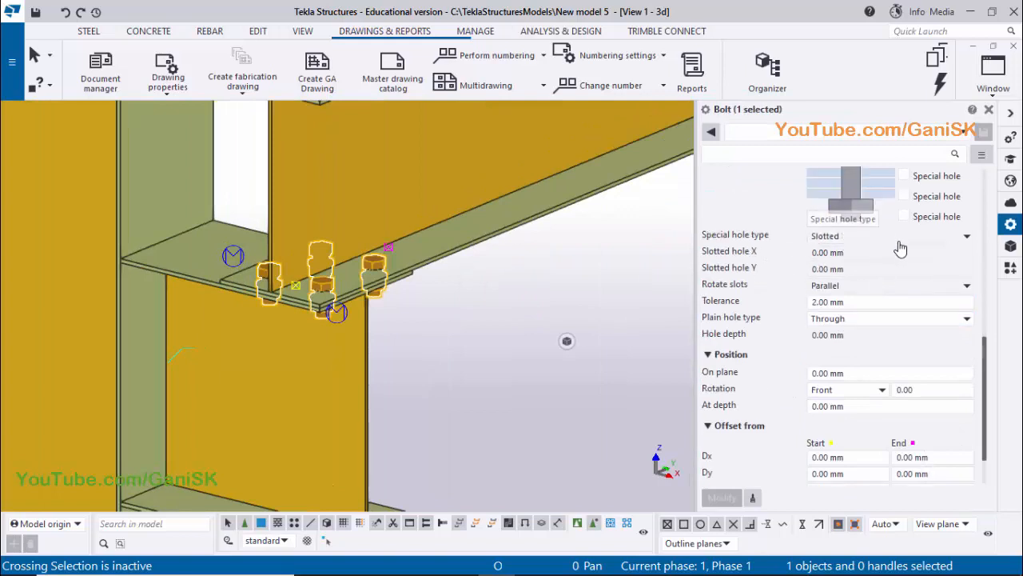
scroll(857, 264, up, 3)
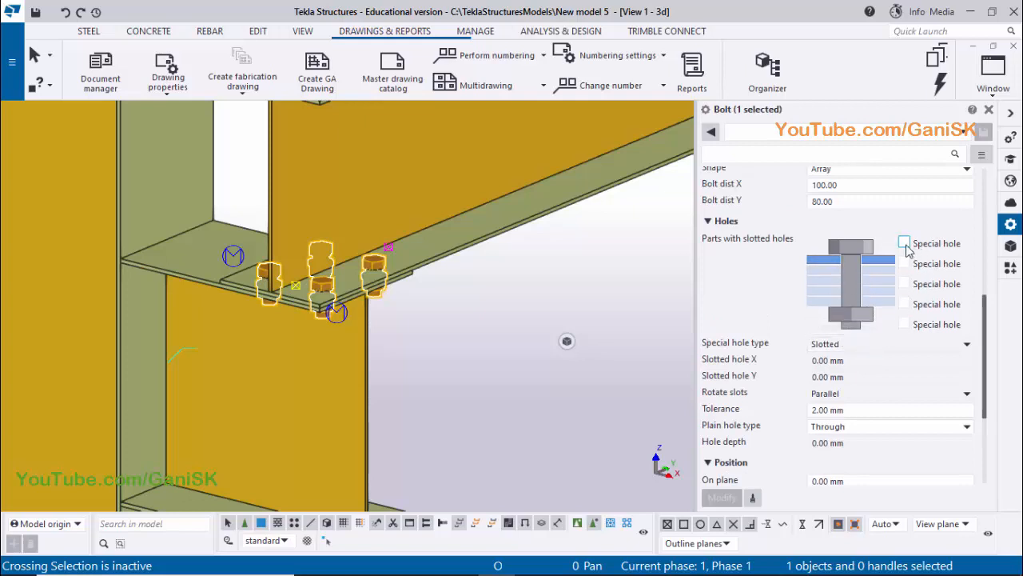
click(906, 243)
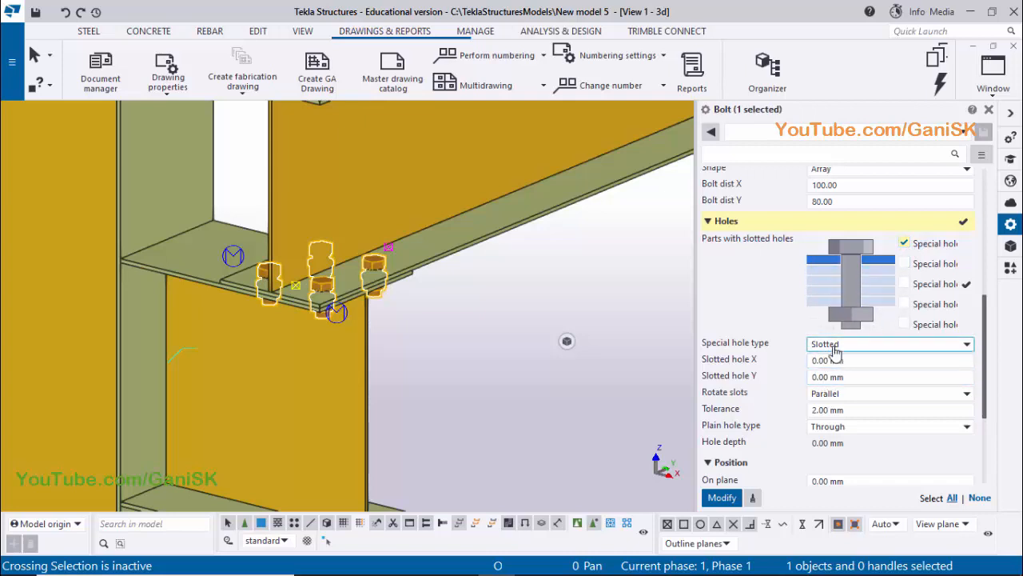
click(904, 243)
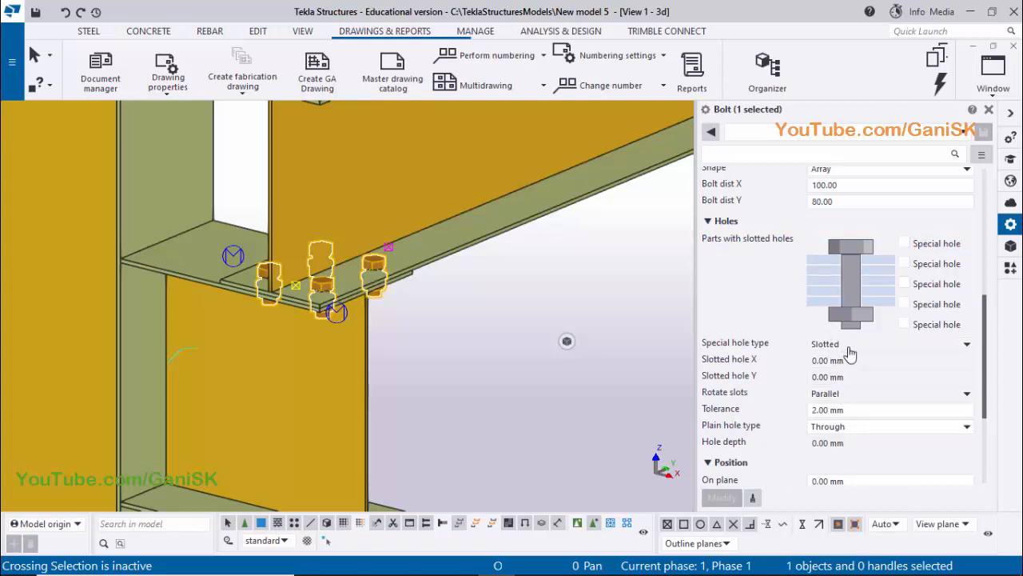
click(904, 243)
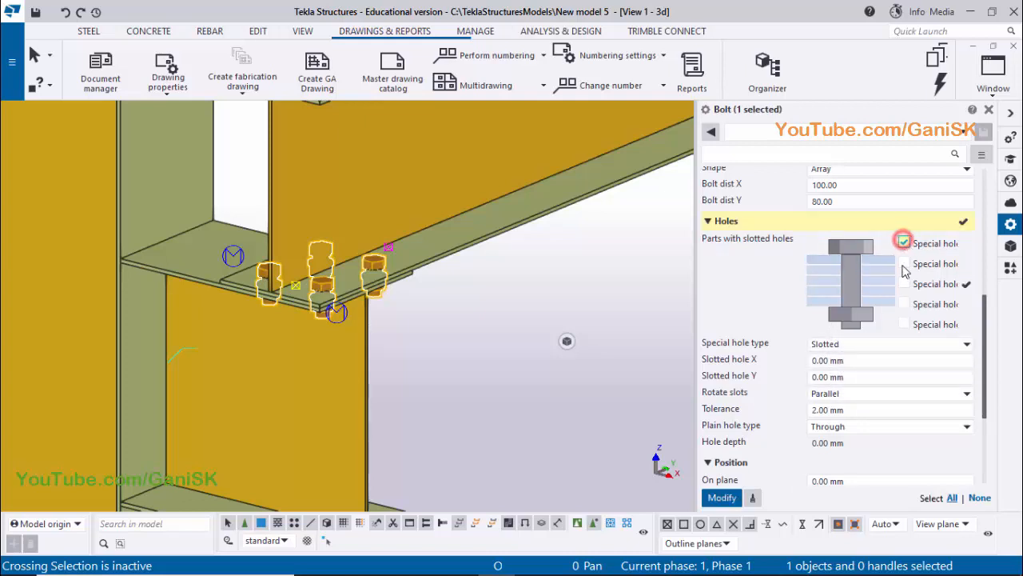
click(845, 361)
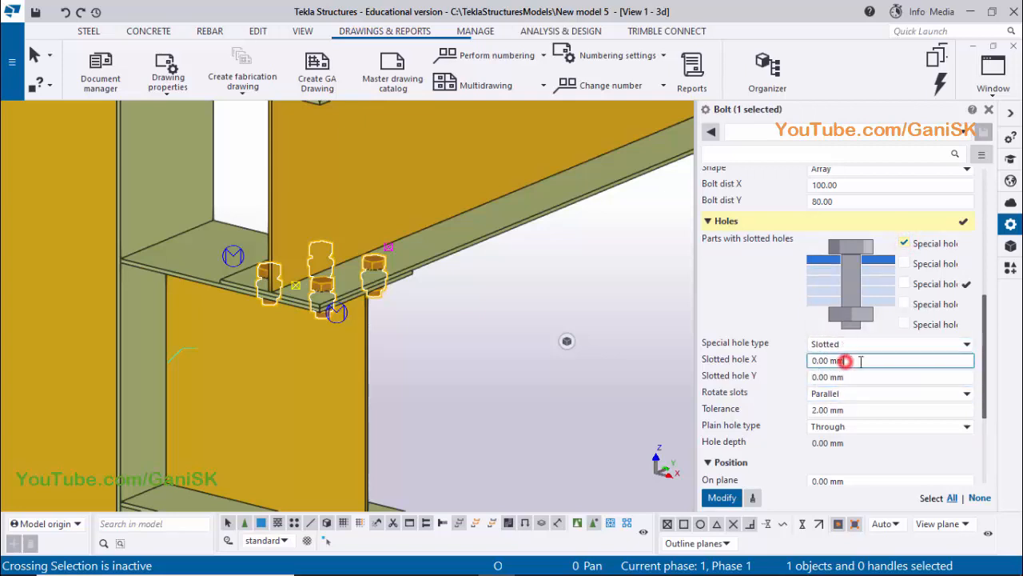
drag(861, 361, 804, 362)
click(846, 358)
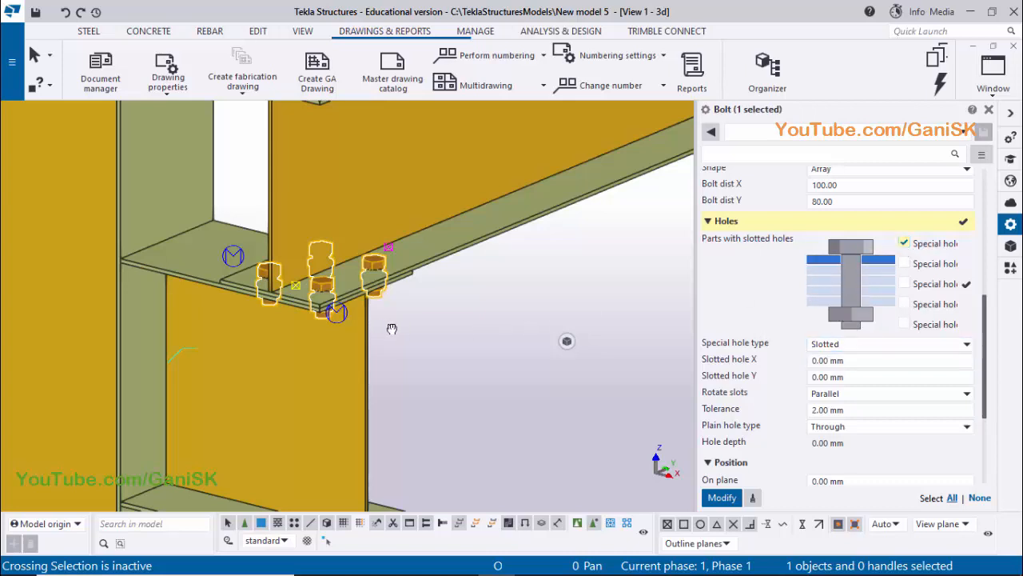
middle_drag(391, 329, 455, 331)
scroll(360, 304, up, 5)
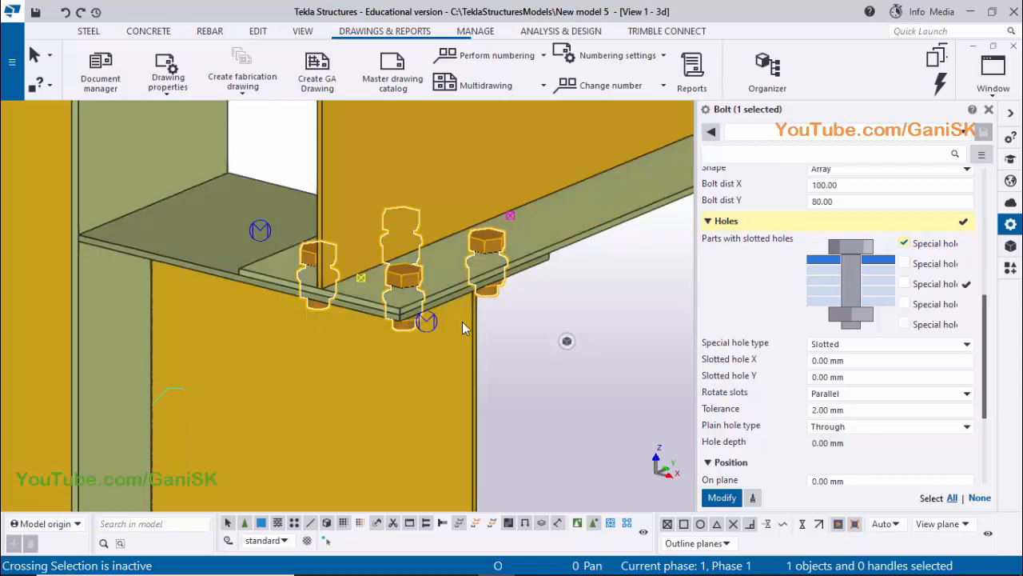
click(904, 243)
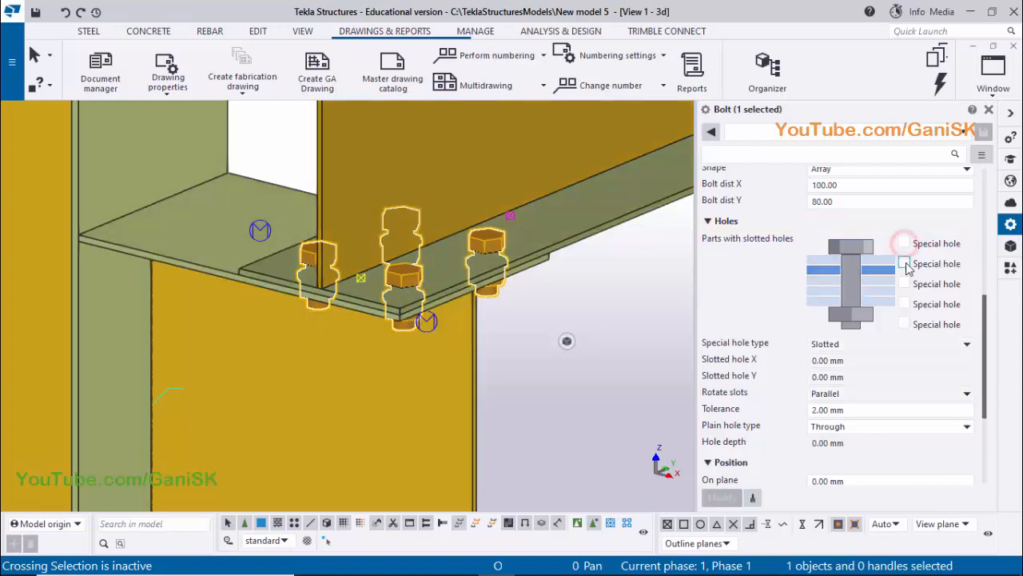
Enable the special slotted hole for the bolt group's second part, apply a slotted hole Y of 2 mm and close the properties
click(905, 264)
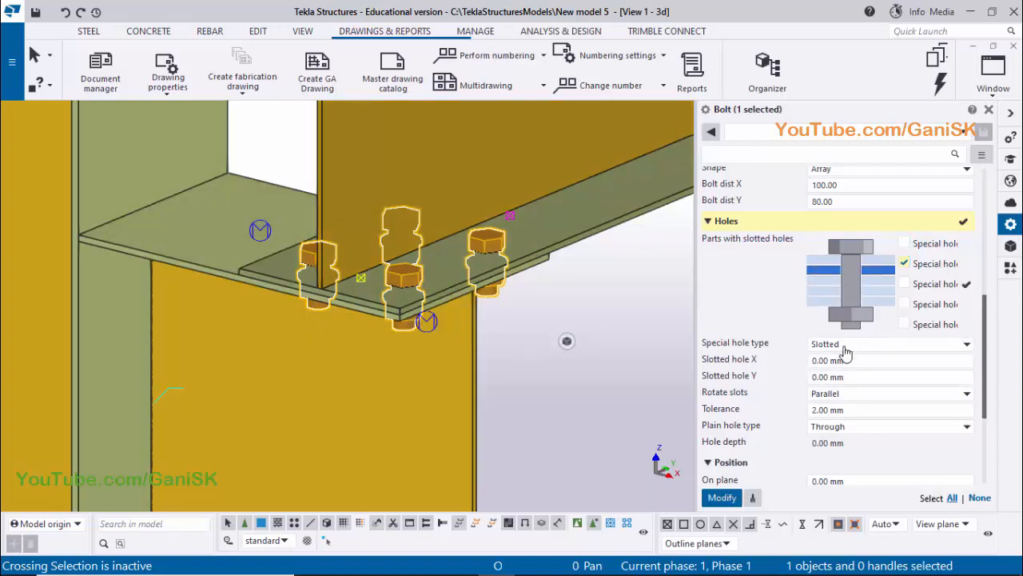
click(844, 376)
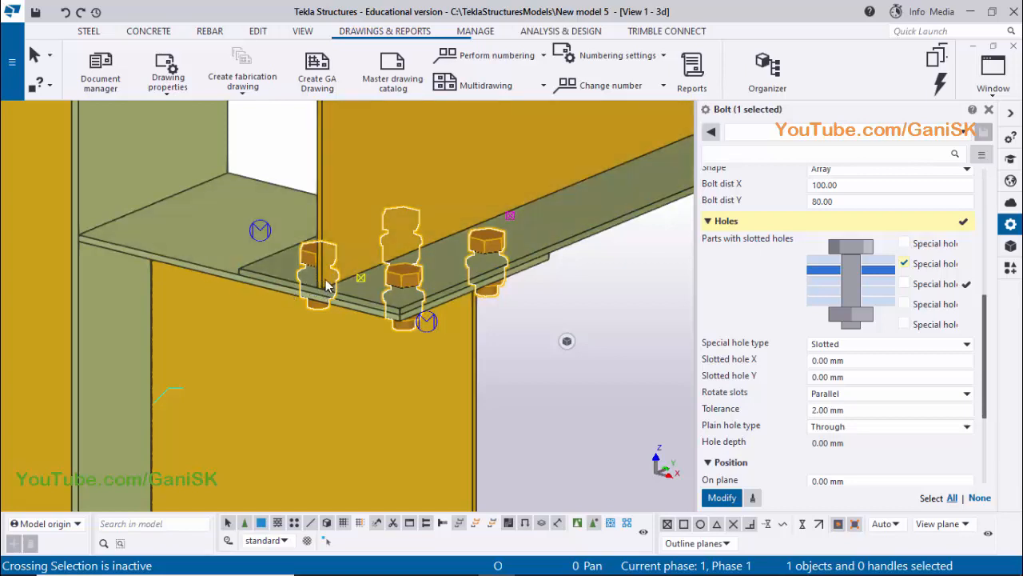
click(848, 376)
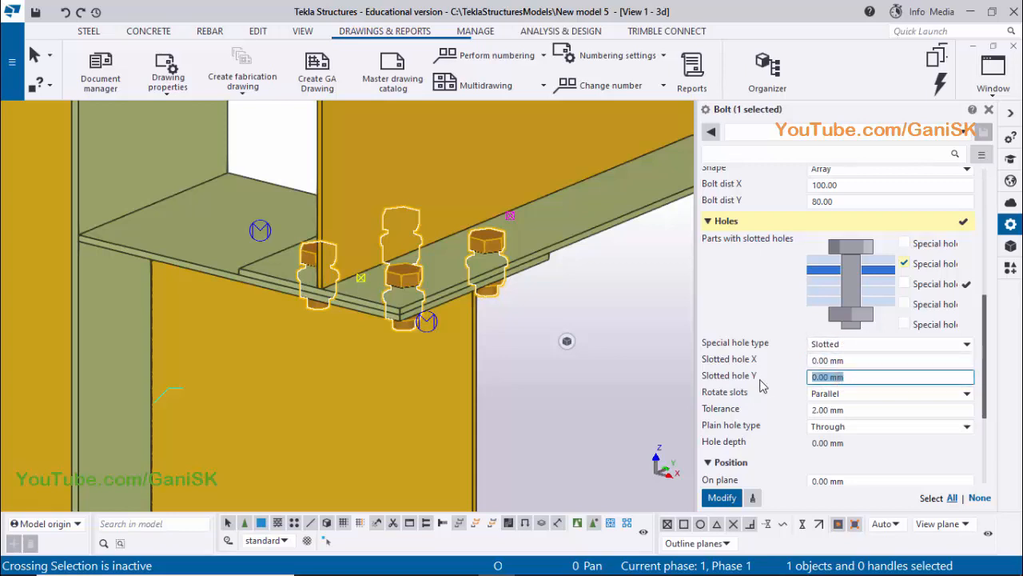
scroll(804, 326, up, 4)
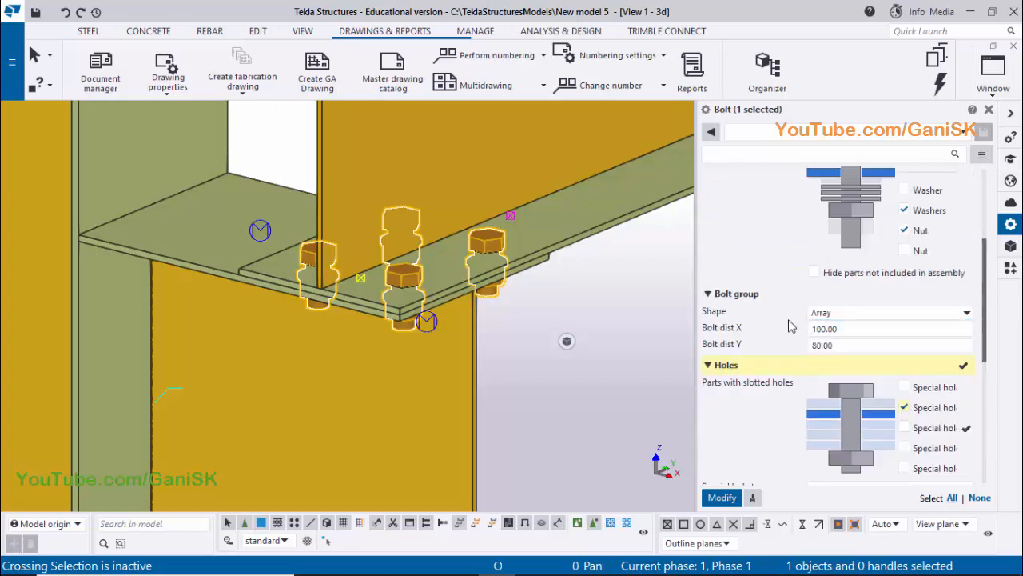
scroll(791, 328, up, 5)
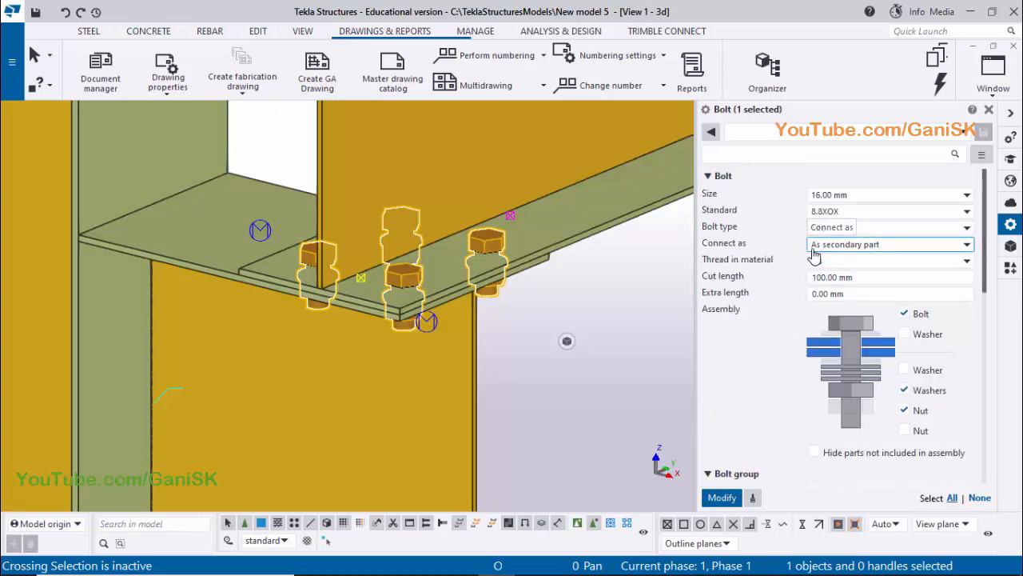
scroll(776, 320, down, 8)
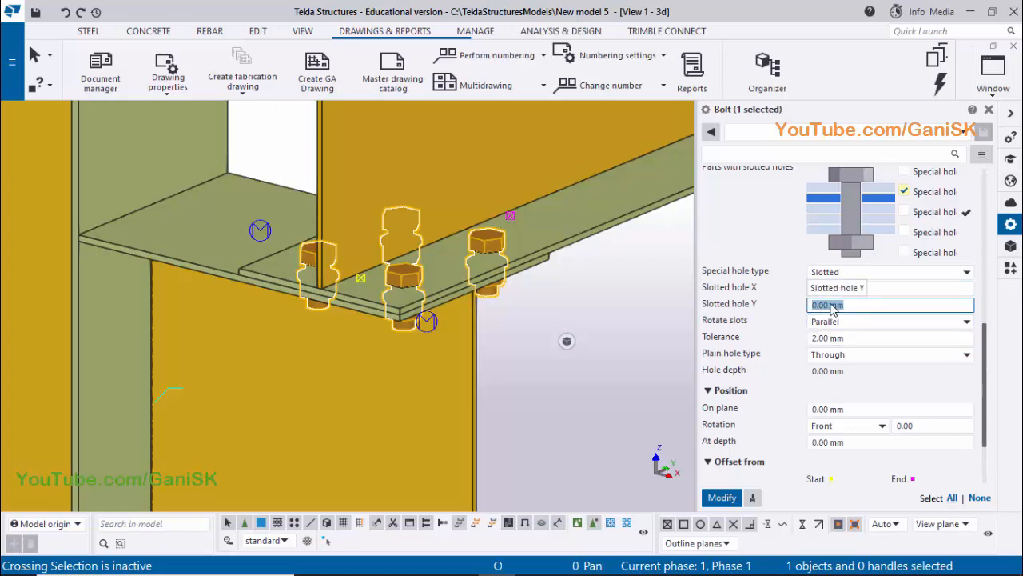
text(2)
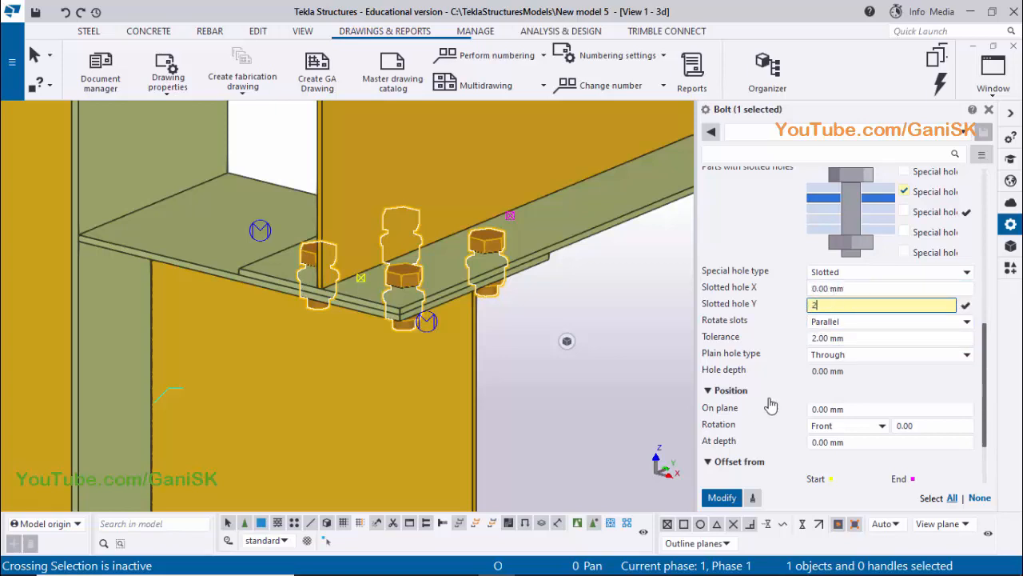
click(728, 497)
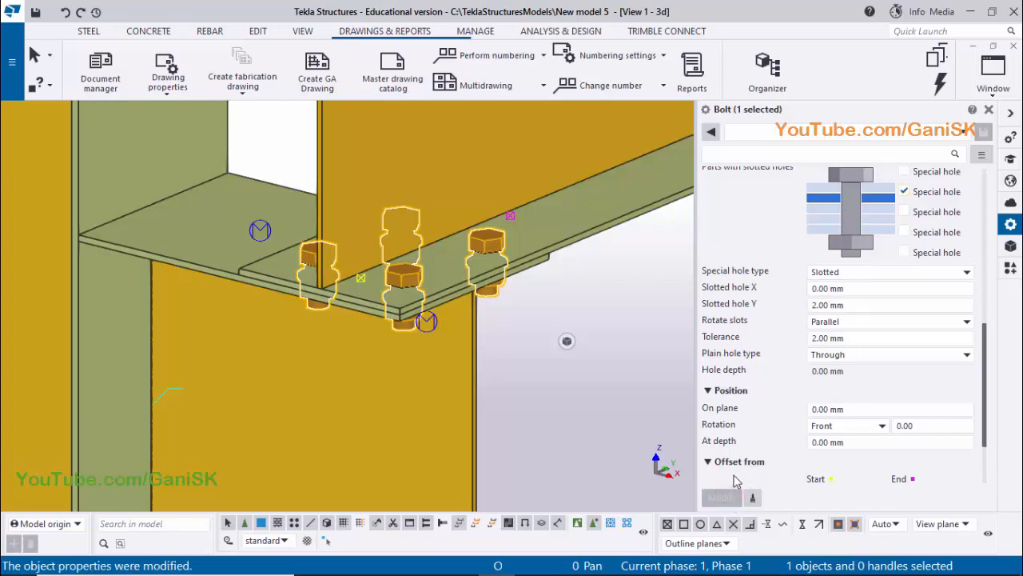
click(989, 109)
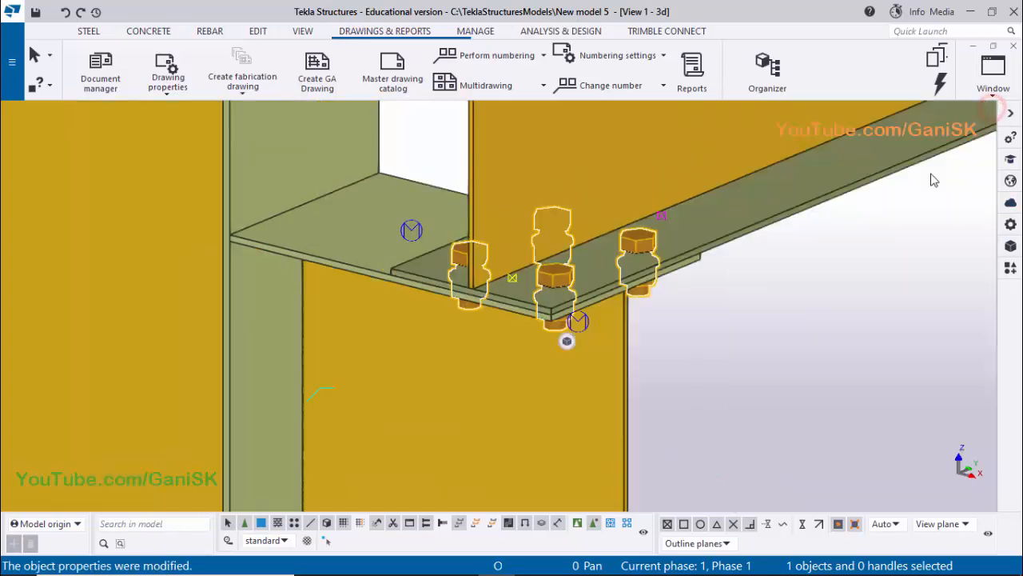
right_click(760, 293)
click(800, 377)
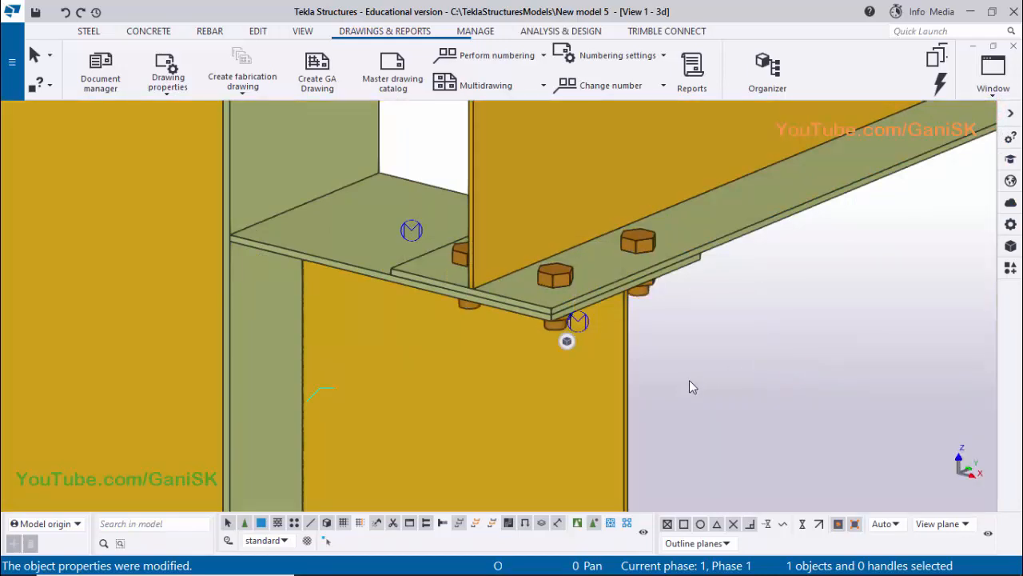
Open the column's assembly drawing from the document list, numbering all modified objects, and close the list
scroll(691, 377, down, 1)
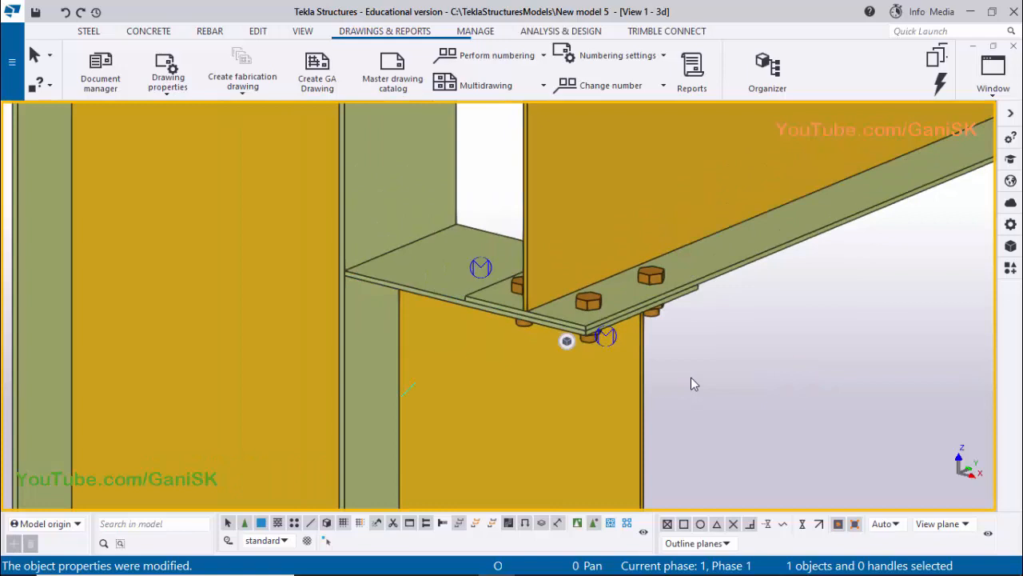
key(ctrl+l)
double_click(455, 164)
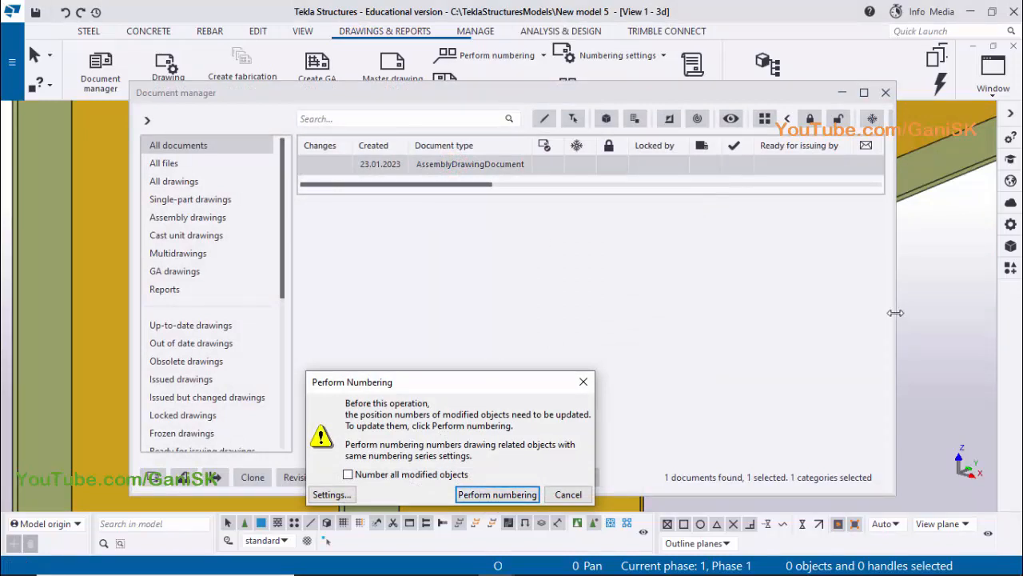
click(348, 475)
click(492, 495)
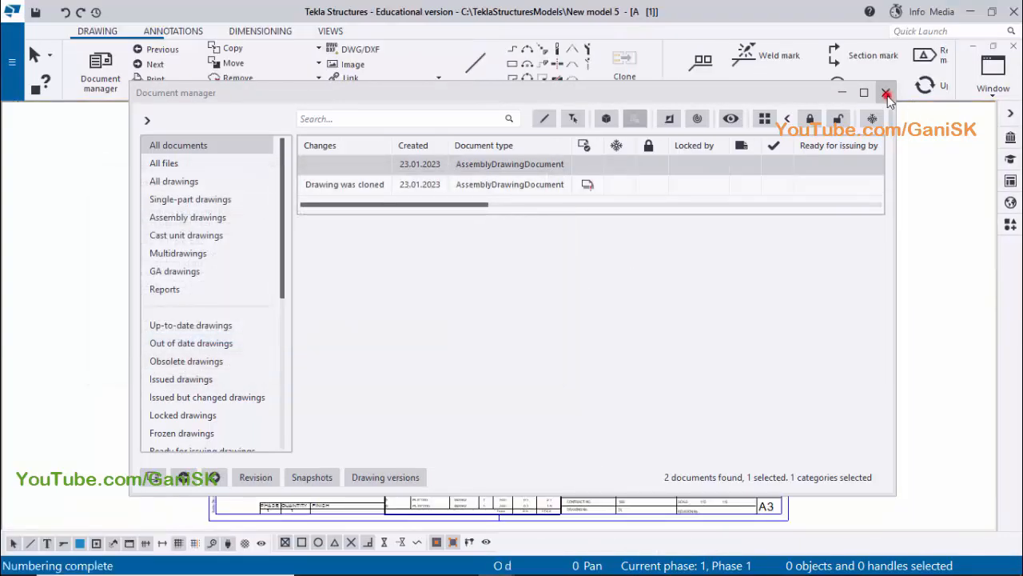
click(886, 94)
Examine the crane bracket's bolt holes in Section A and the front view, and close the drawing
scroll(663, 247, up, 5)
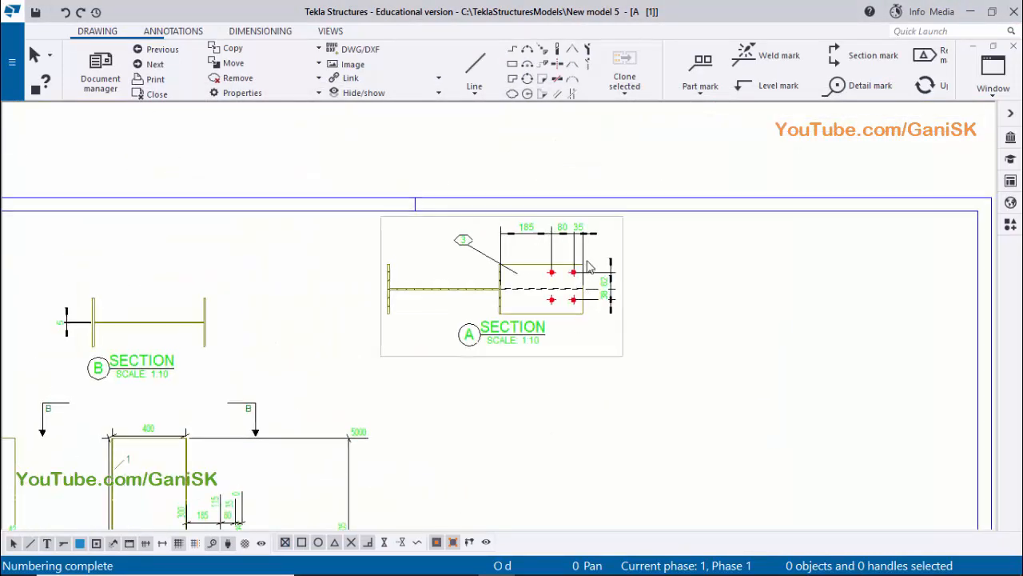
scroll(589, 266, up, 6)
scroll(552, 285, down, 5)
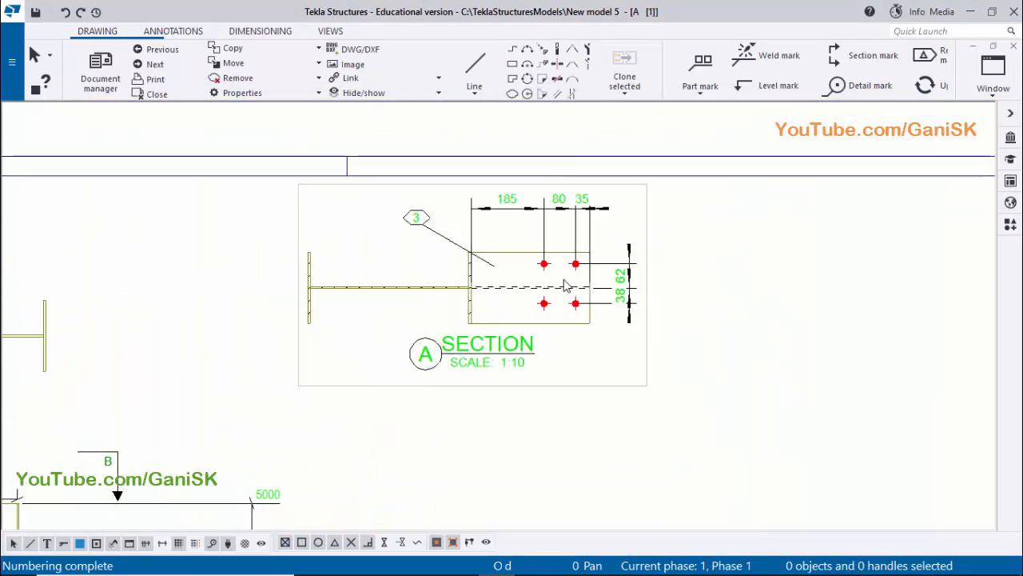
scroll(558, 282, up, 4)
scroll(667, 274, down, 6)
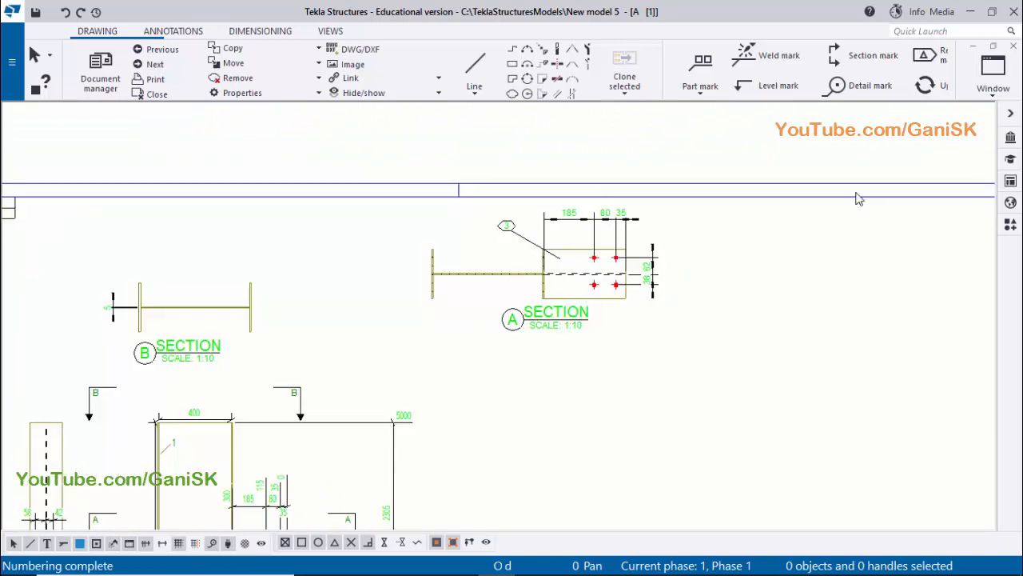
scroll(761, 251, down, 3)
scroll(434, 480, up, 2)
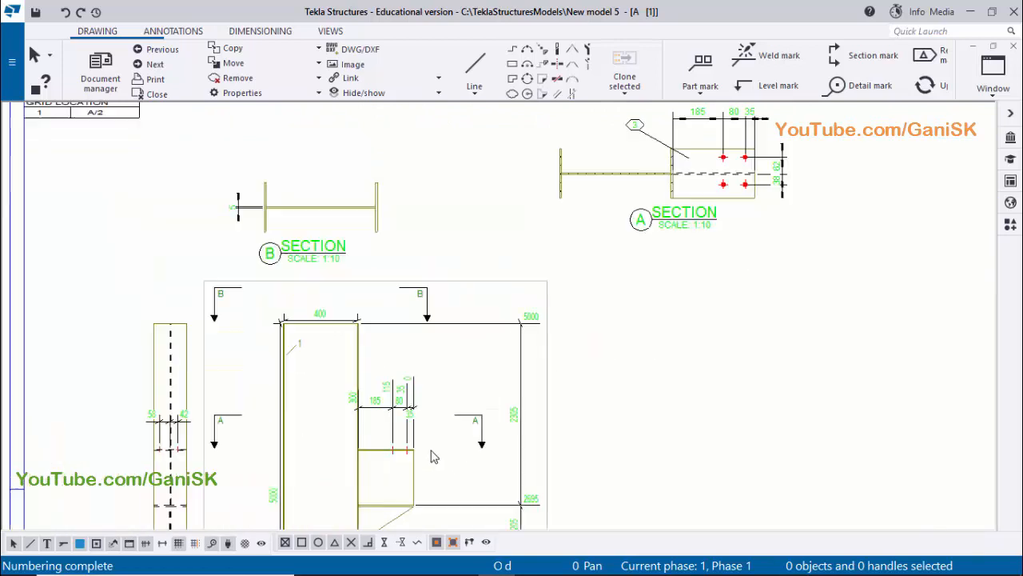
scroll(640, 328, down, 1)
click(1014, 47)
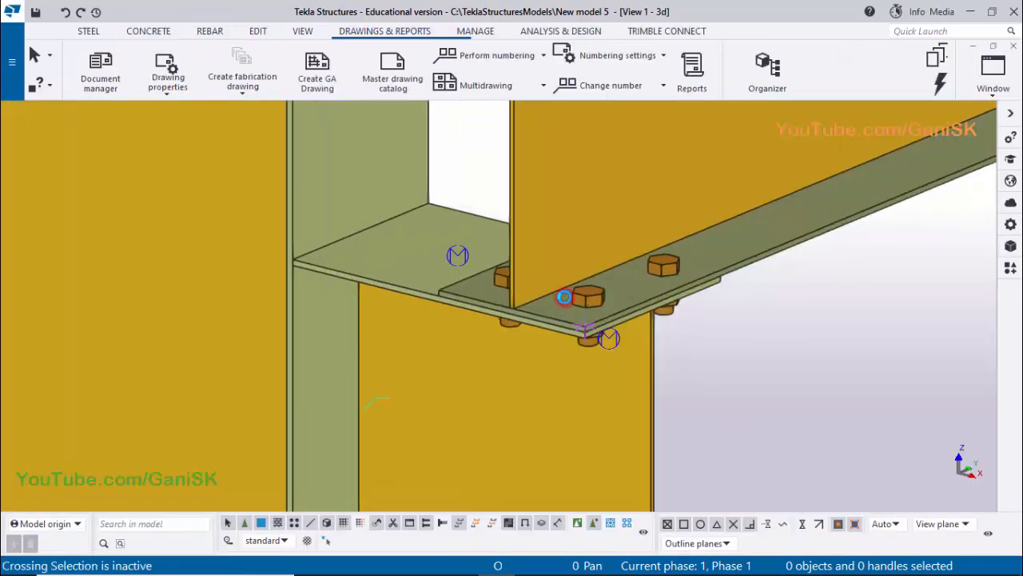
Show the model parts as transparent in the 3D view to expose the bolts through the crane bracket and beam flange
ctrl+middle_drag(560, 300, 589, 338)
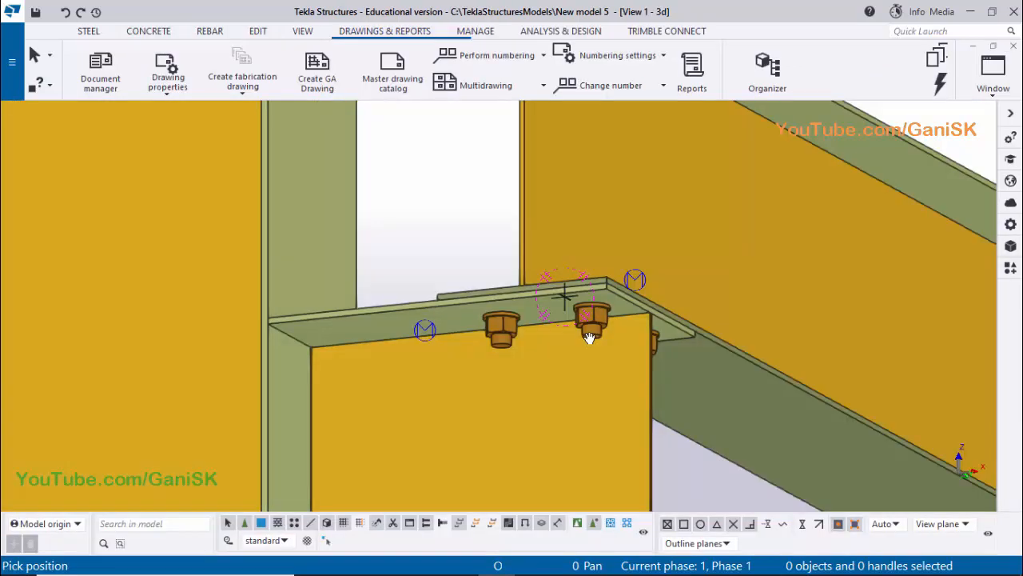
key(shift+2)
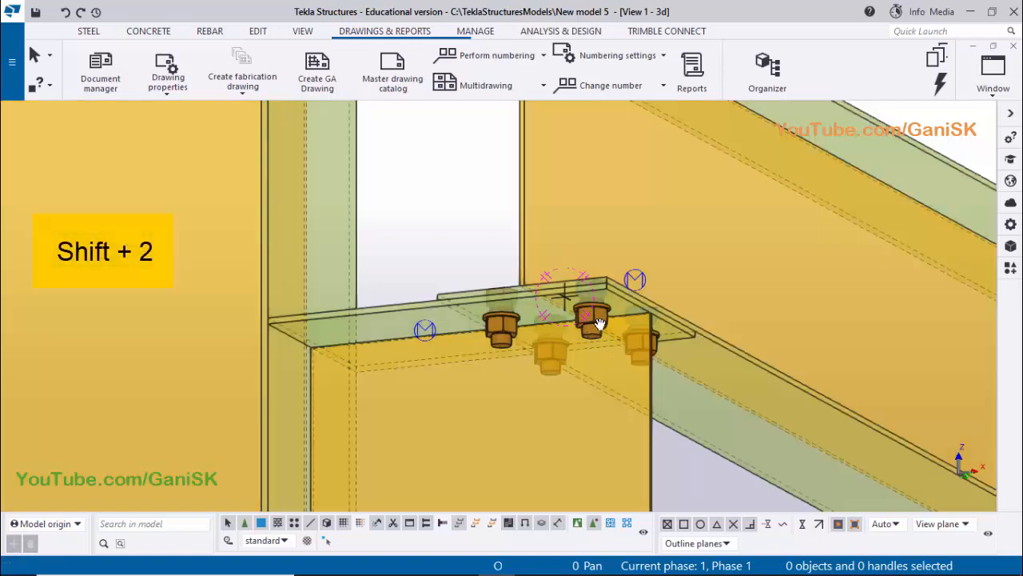
ctrl+middle_drag(634, 353, 601, 316)
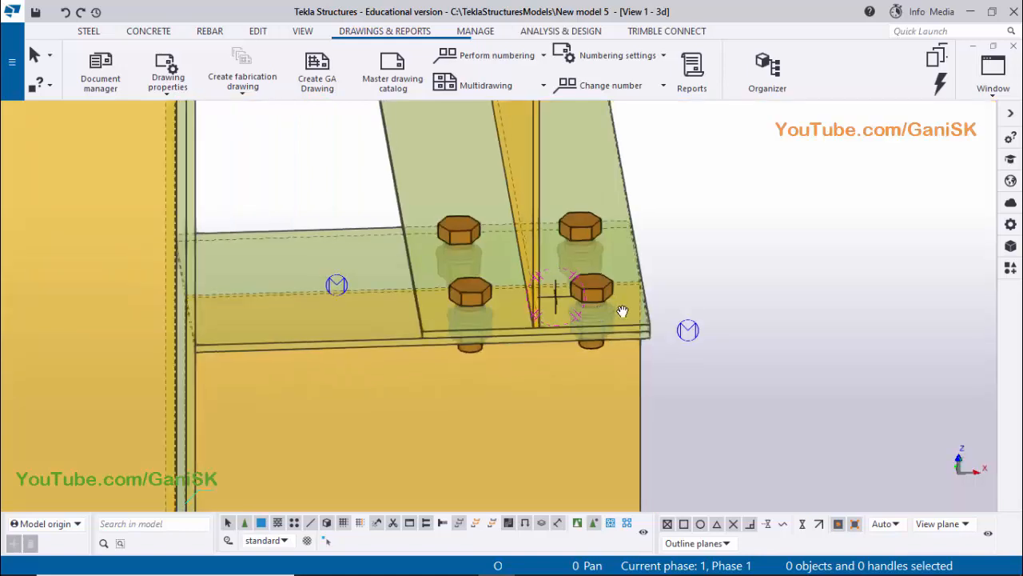
scroll(623, 311, up, 4)
right_click(754, 195)
click(780, 204)
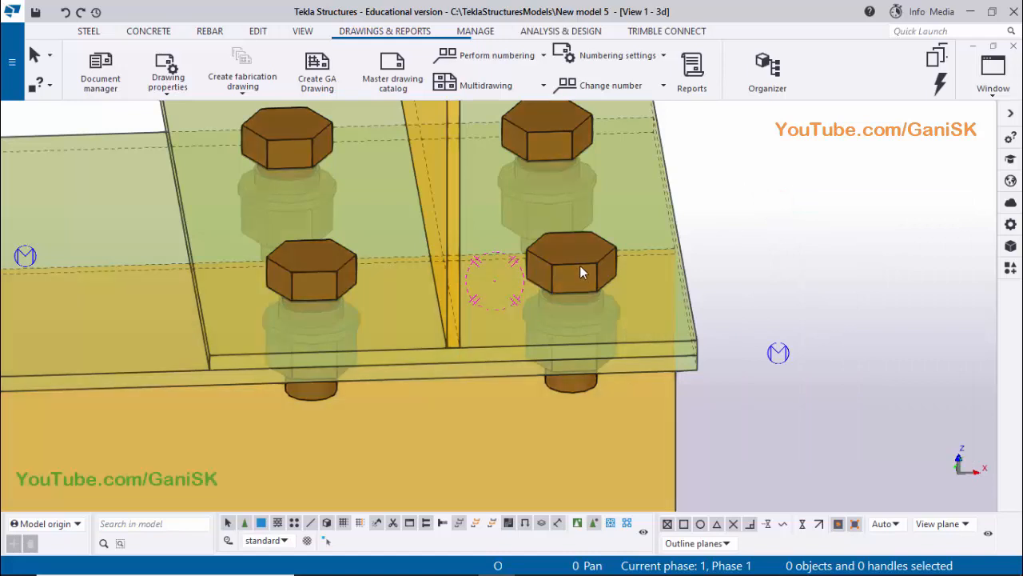
Set the bracket bolt group's slotted hole X to 2 mm, slotted hole Y to 4 mm and tolerance to 0, and apply the changes
double_click(580, 266)
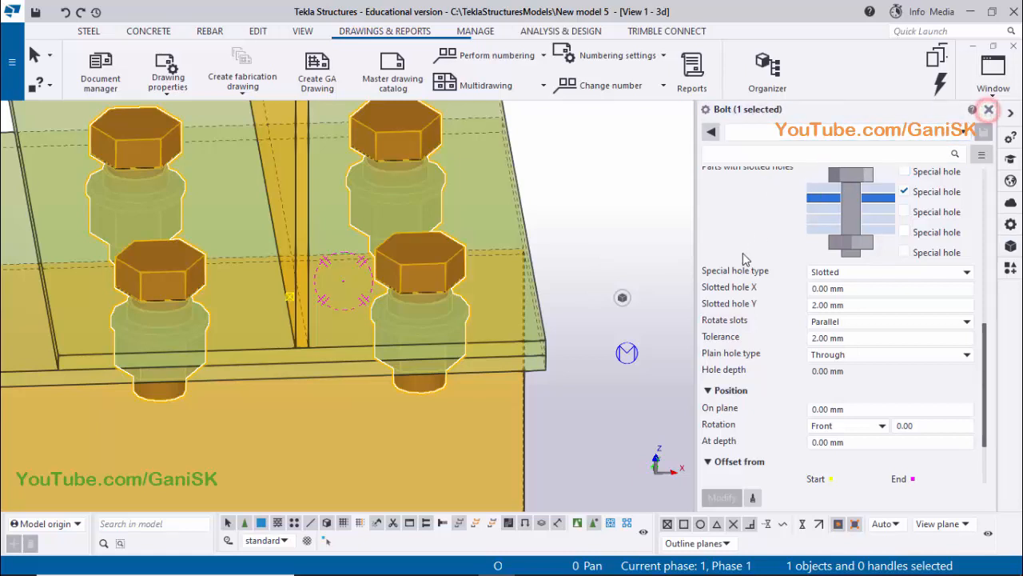
click(989, 112)
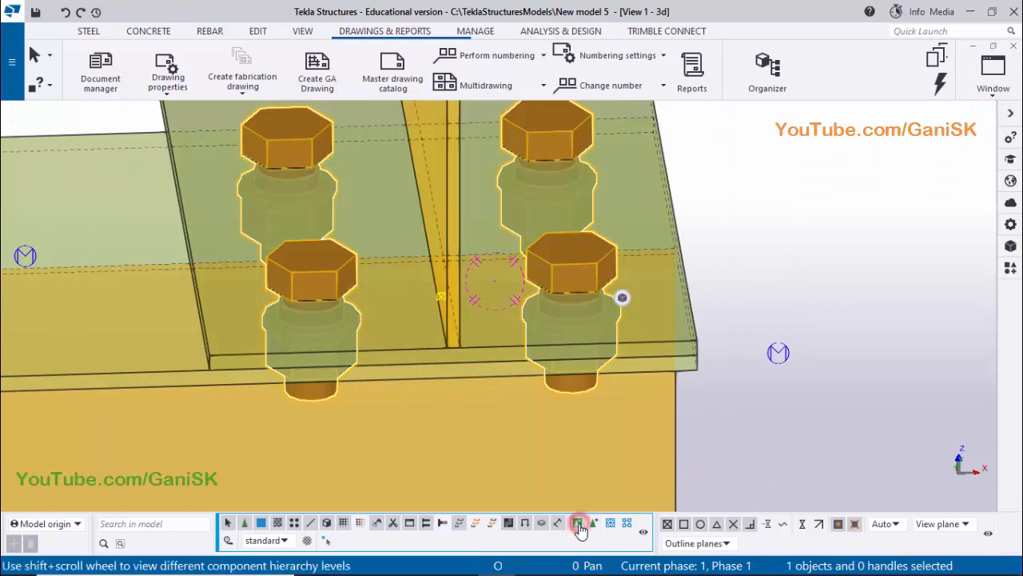
double_click(588, 273)
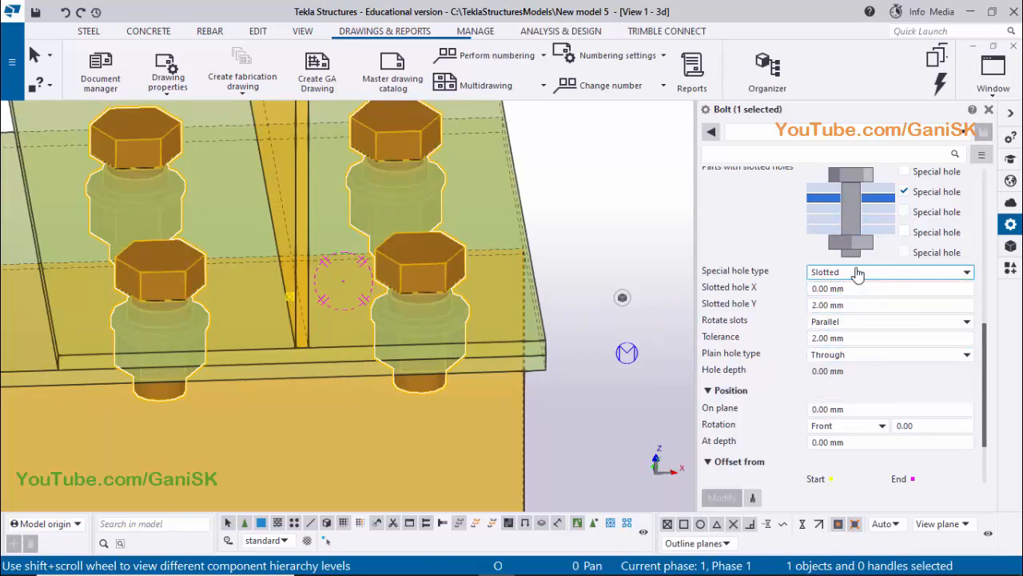
triple_click(854, 305)
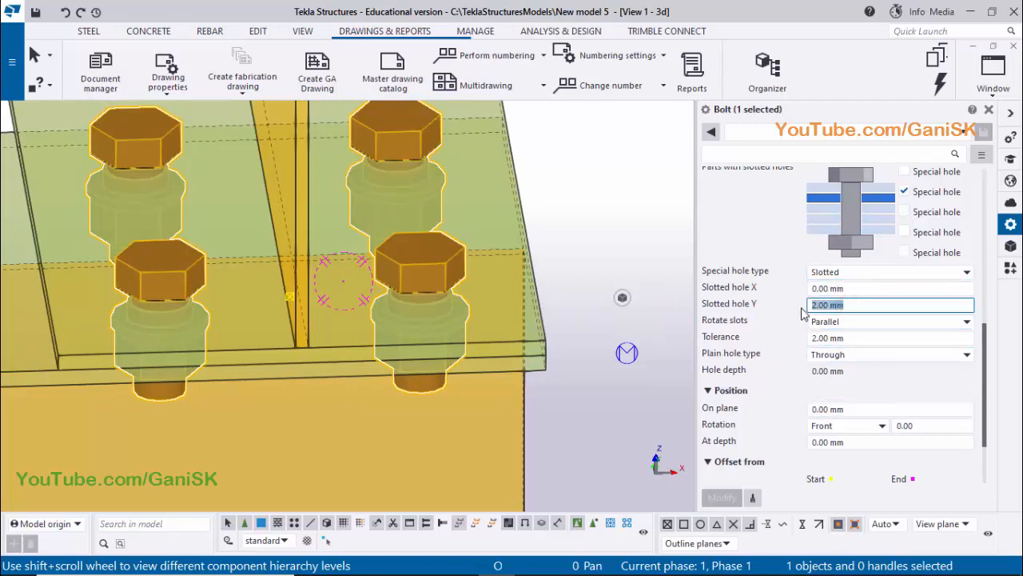
triple_click(863, 286)
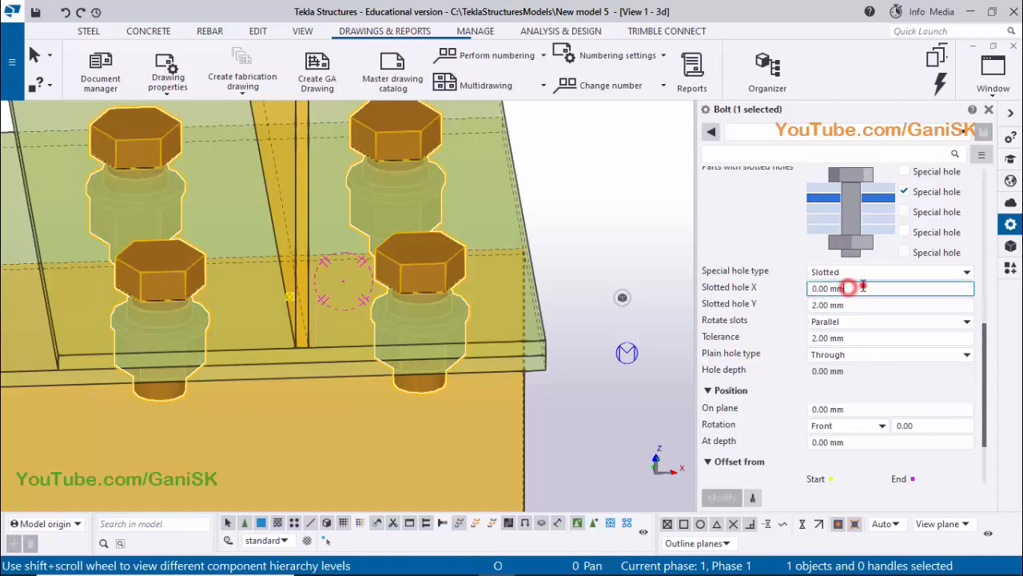
text(2)
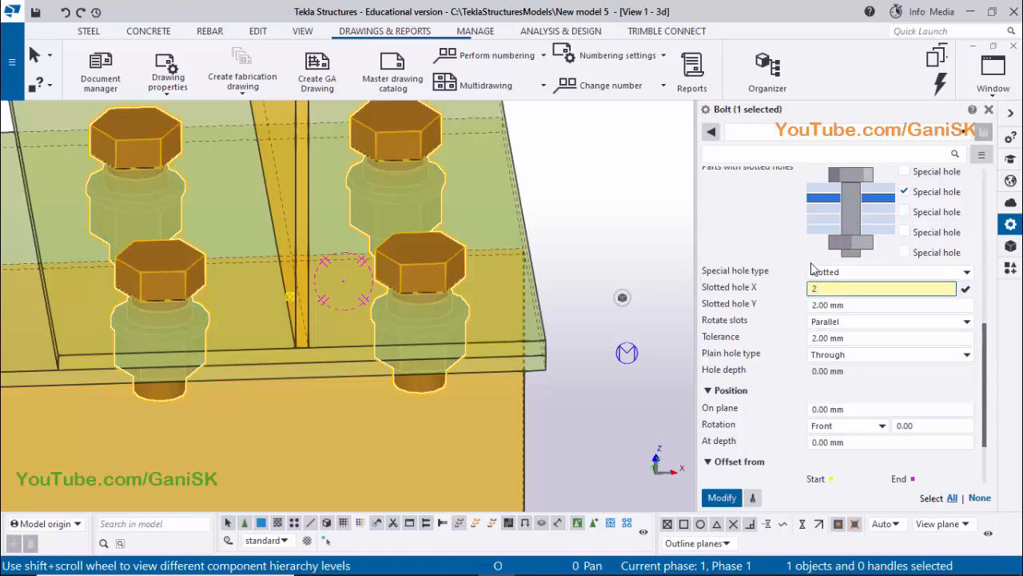
triple_click(847, 305)
text(4)
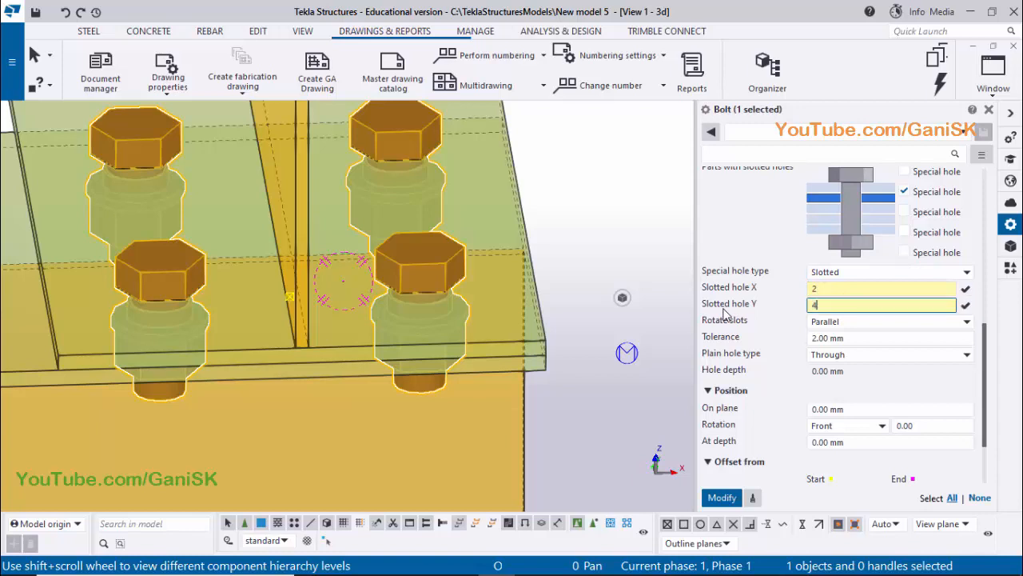
triple_click(852, 338)
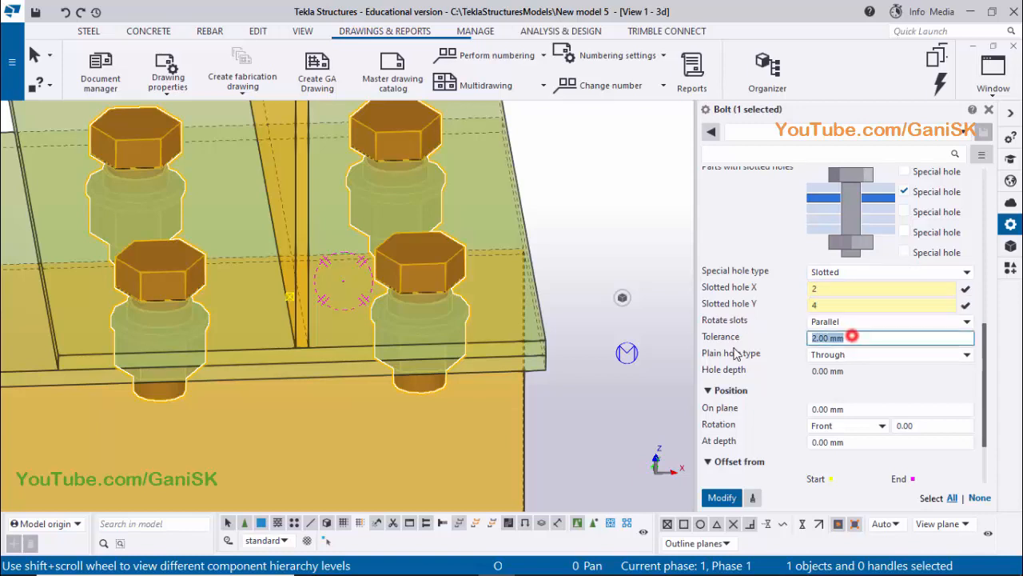
text(0)
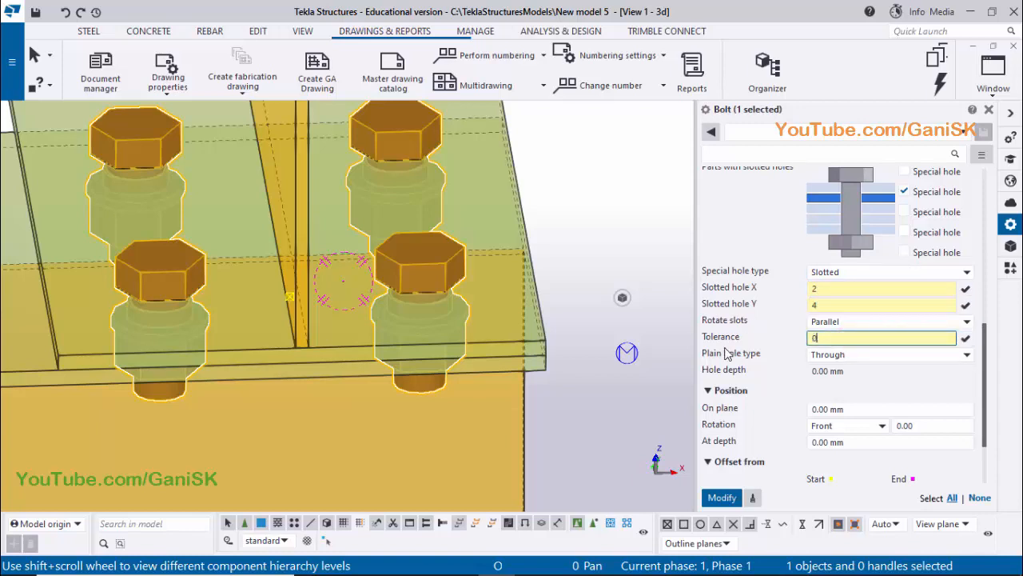
click(720, 497)
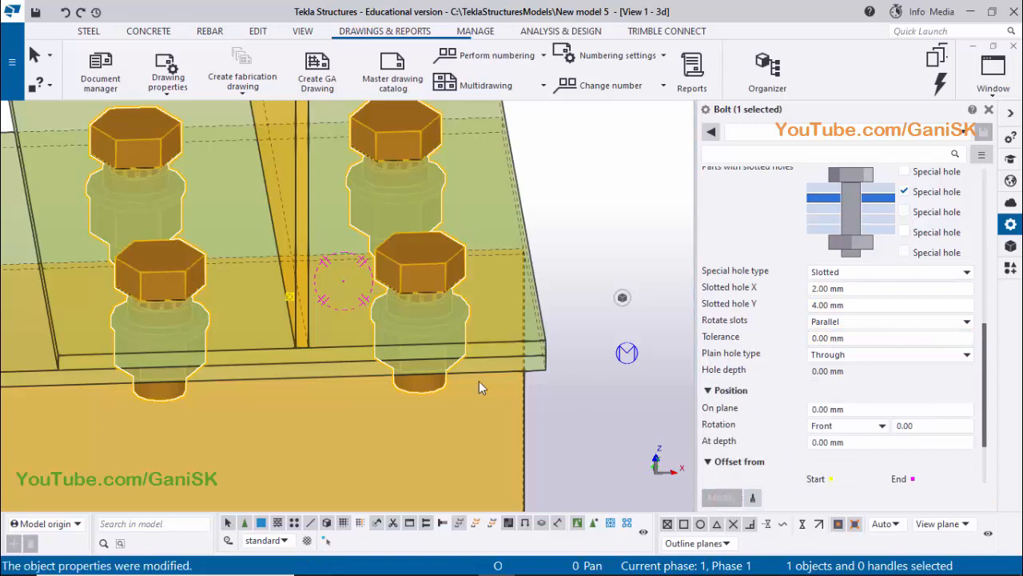
Set the bracket bolt group's slotted hole Y to 6 mm, apply the change and close the bolt properties
scroll(426, 310, up, 4)
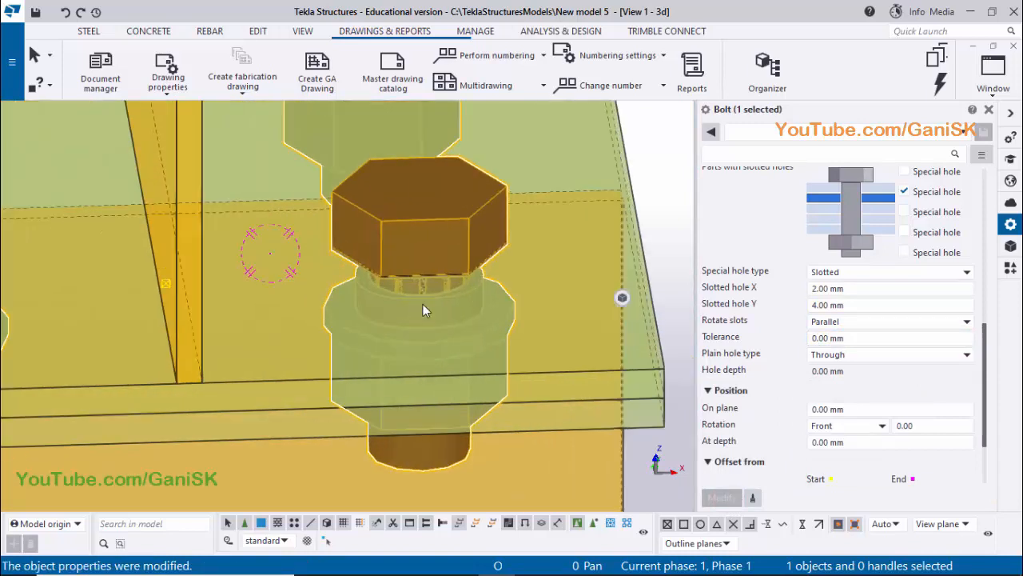
middle_drag(431, 335, 475, 322)
click(850, 304)
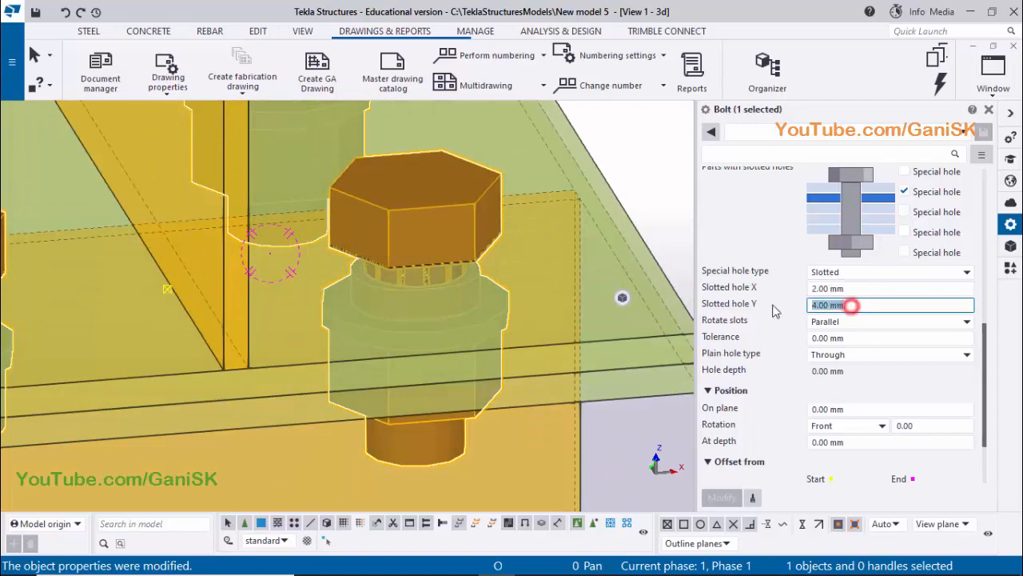
text(6)
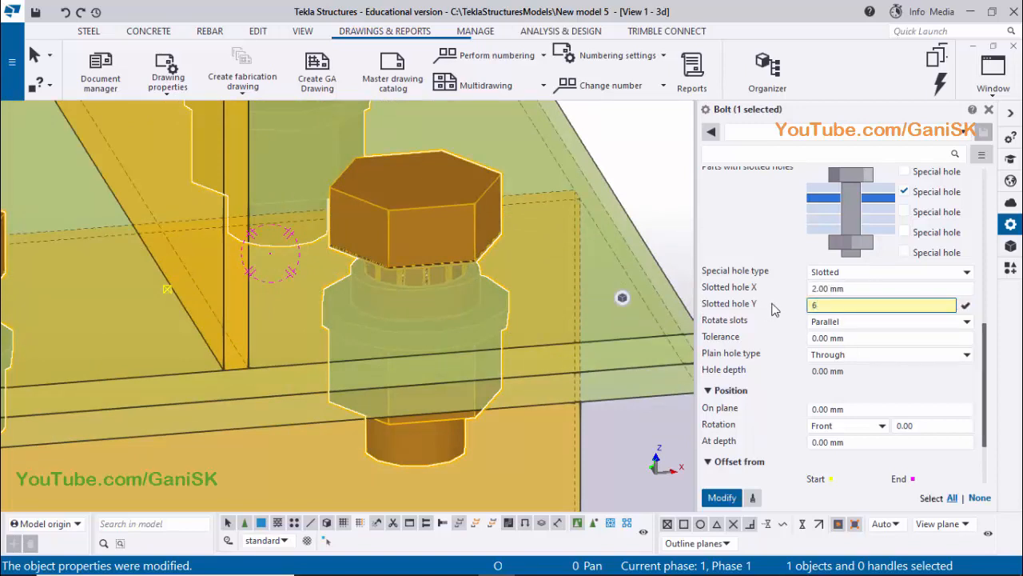
click(722, 498)
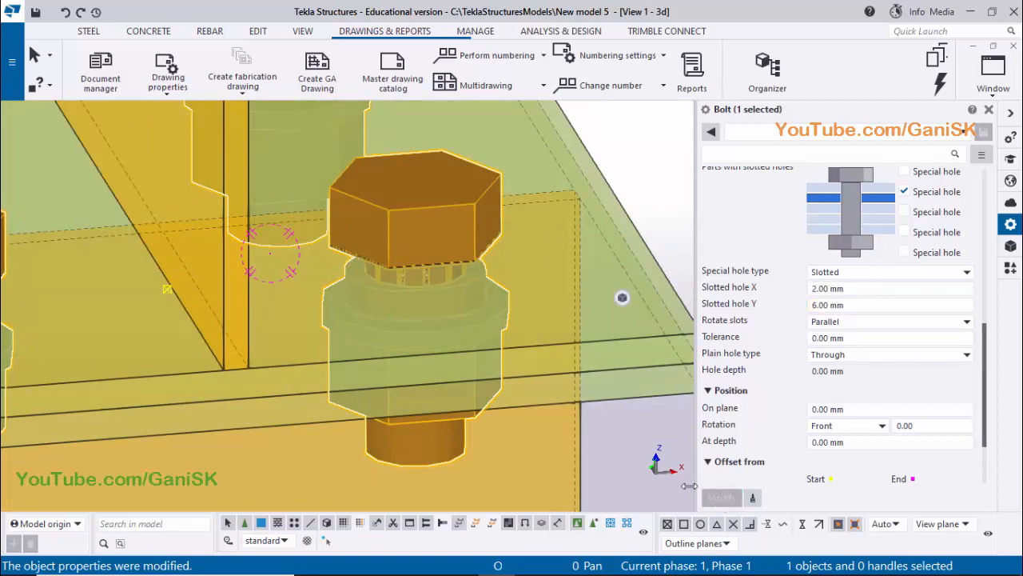
ctrl+middle_drag(432, 308, 435, 346)
scroll(435, 351, down, 5)
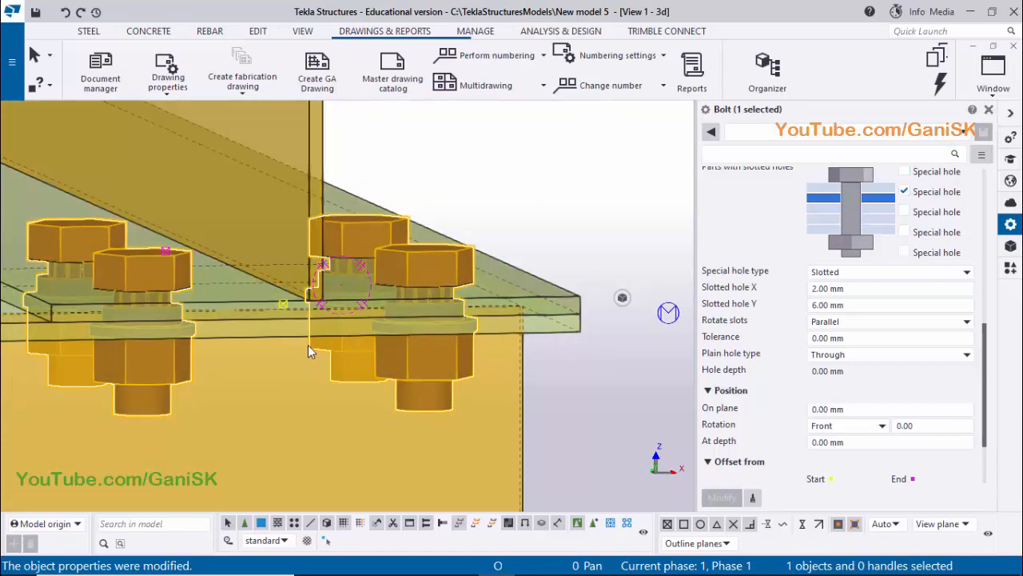
ctrl+middle_drag(321, 383, 329, 384)
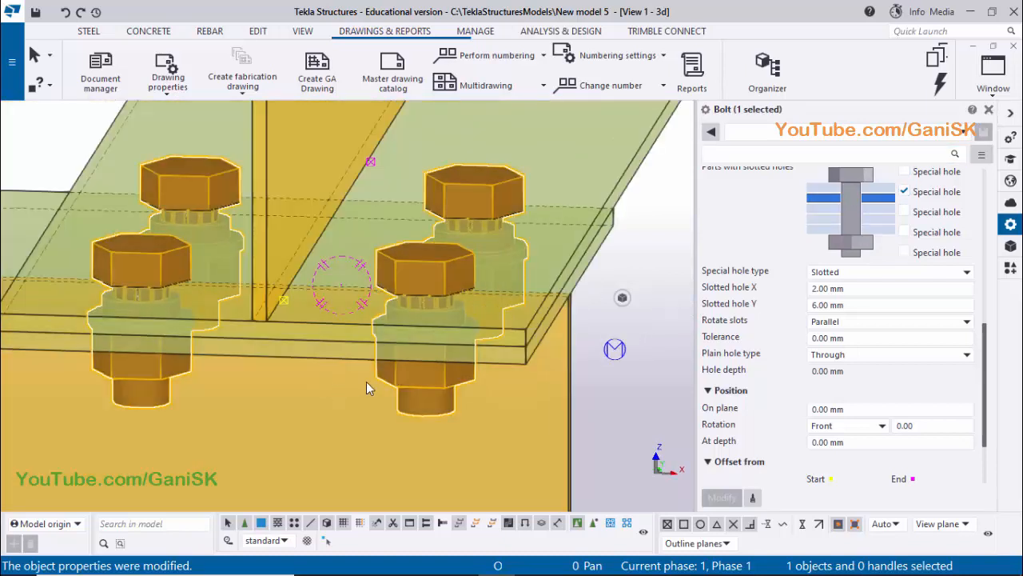
click(990, 111)
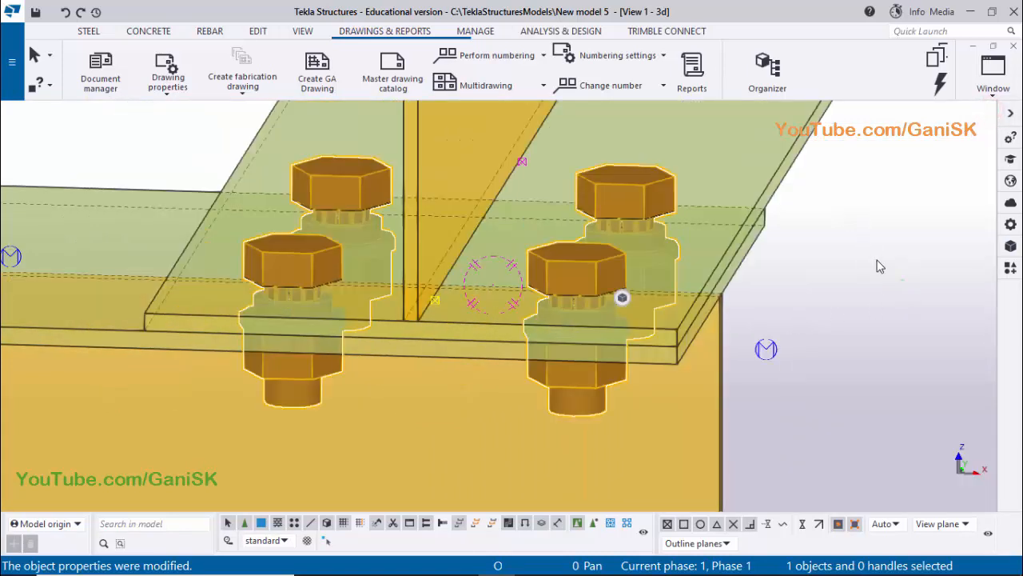
right_click(879, 266)
click(872, 306)
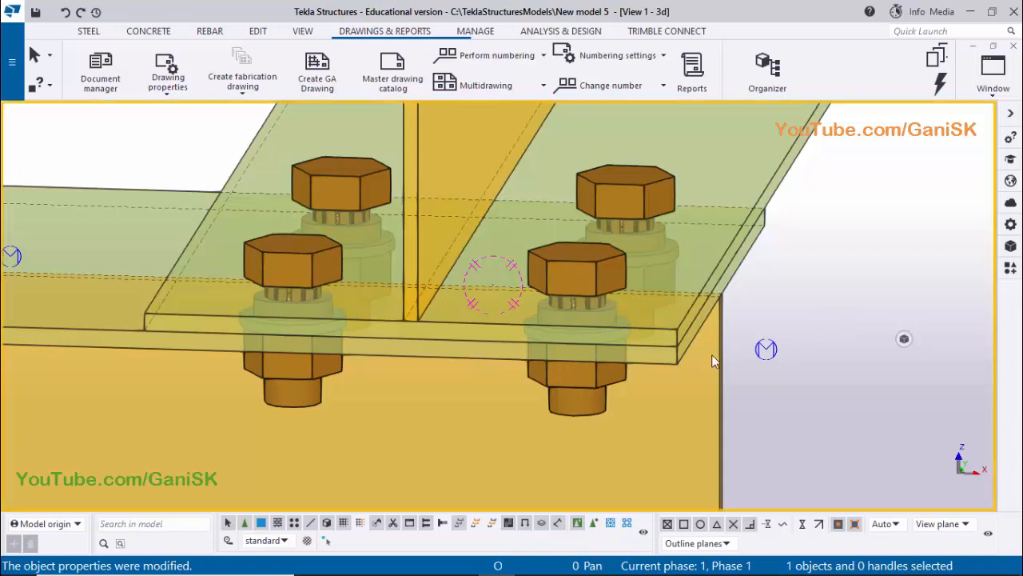
Delete both existing assembly drawings from the document list, confirming the deletion, and close the list
ctrl+middle_drag(712, 354, 672, 346)
scroll(672, 346, down, 8)
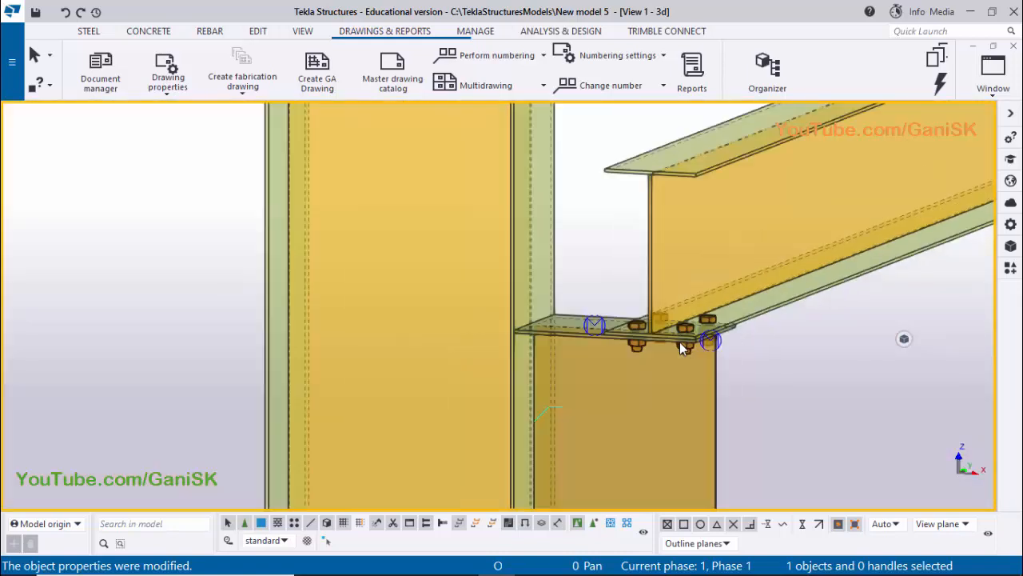
scroll(683, 349, down, 2)
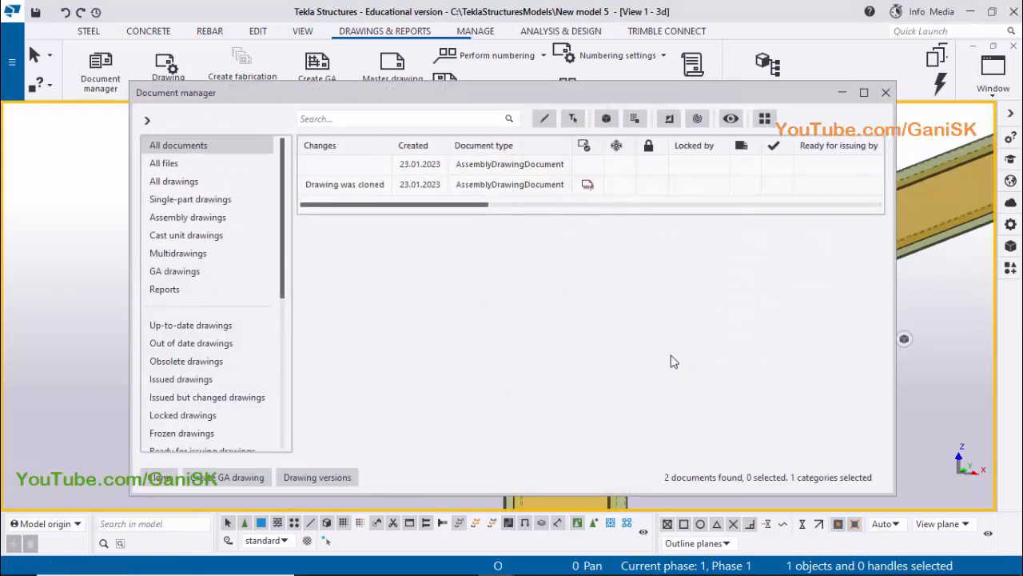
drag(492, 207, 512, 207)
click(473, 184)
ctrl+click(473, 166)
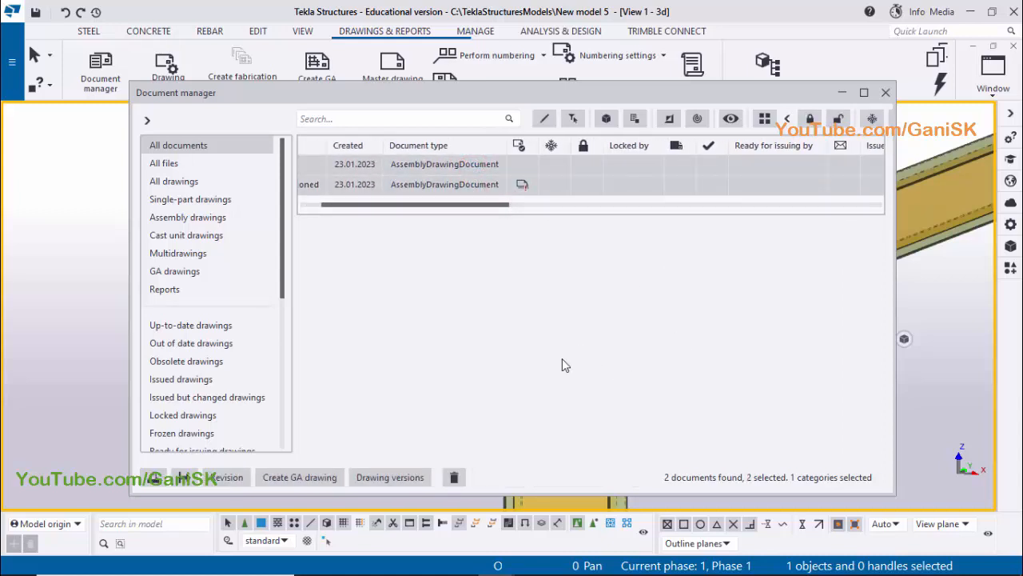
click(454, 477)
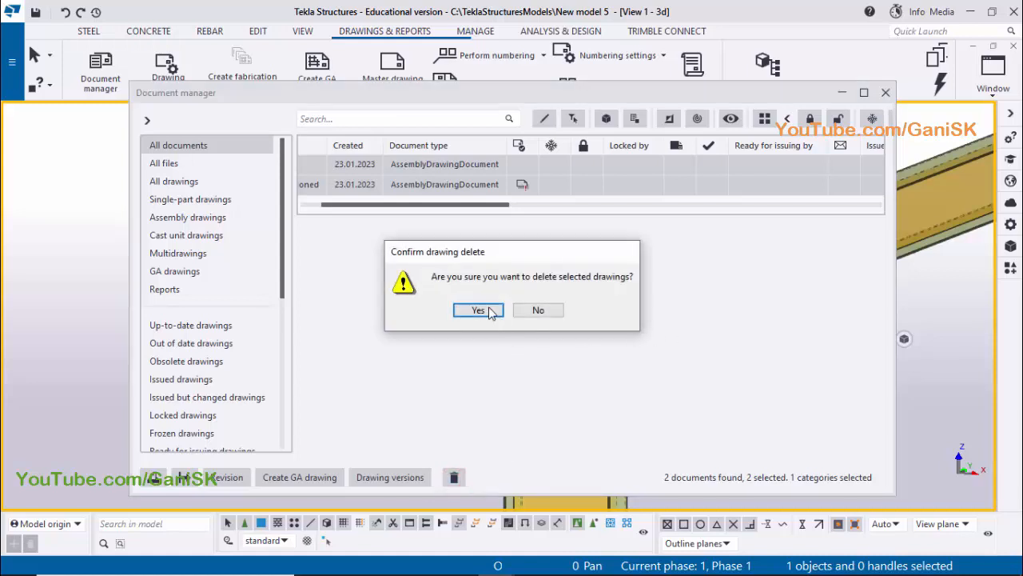
click(478, 310)
click(886, 92)
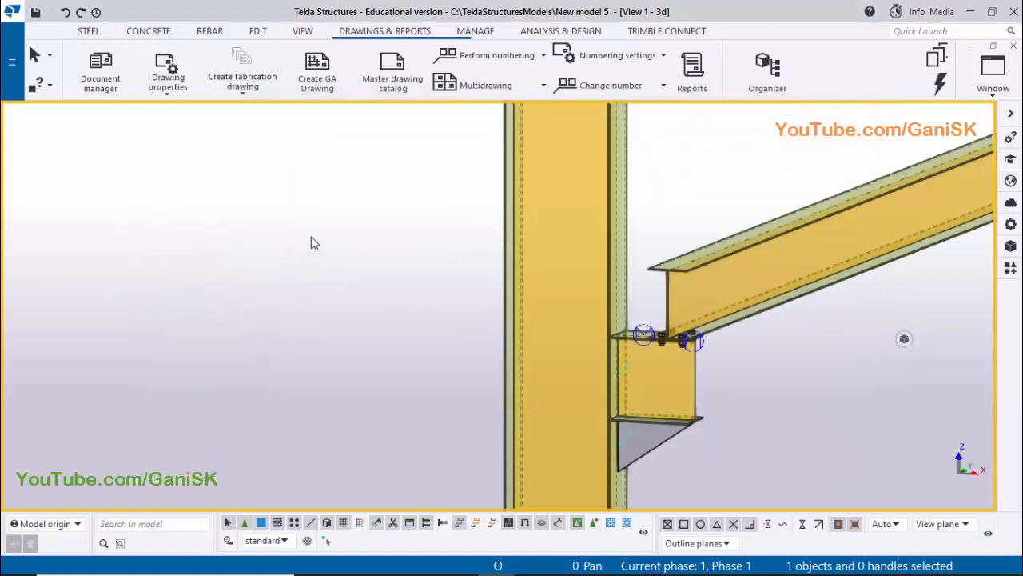
Show the model parts as rendered solids and start a fabrication drawing of the column web, numbering all modified objects
key(shift+4)
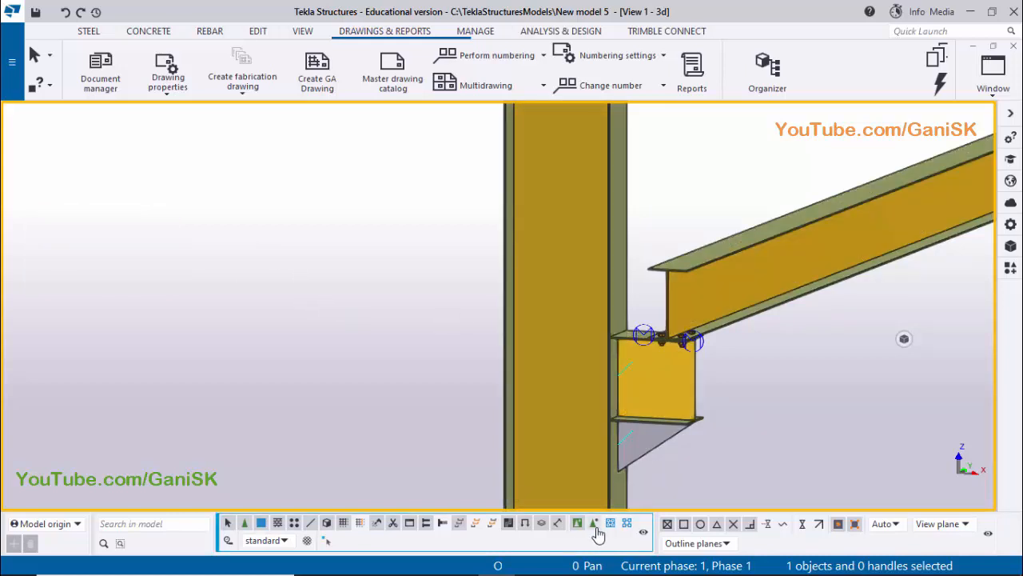
click(593, 524)
click(554, 294)
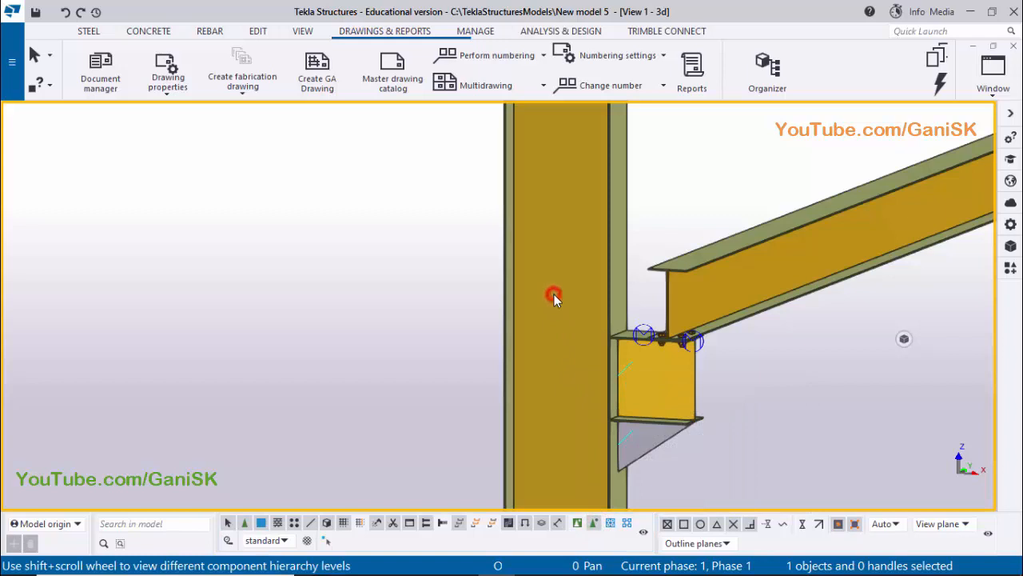
right_click(555, 297)
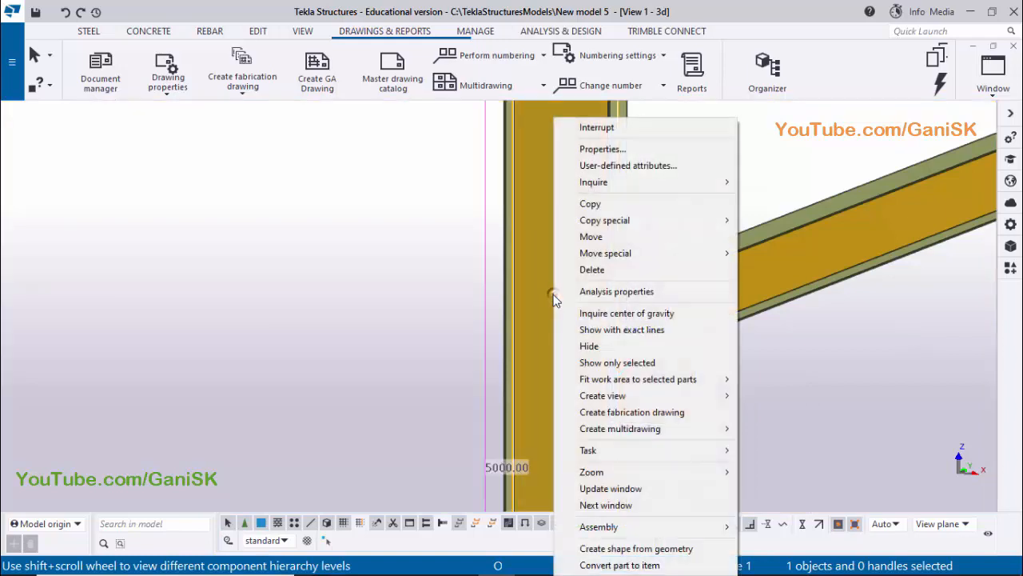
click(654, 412)
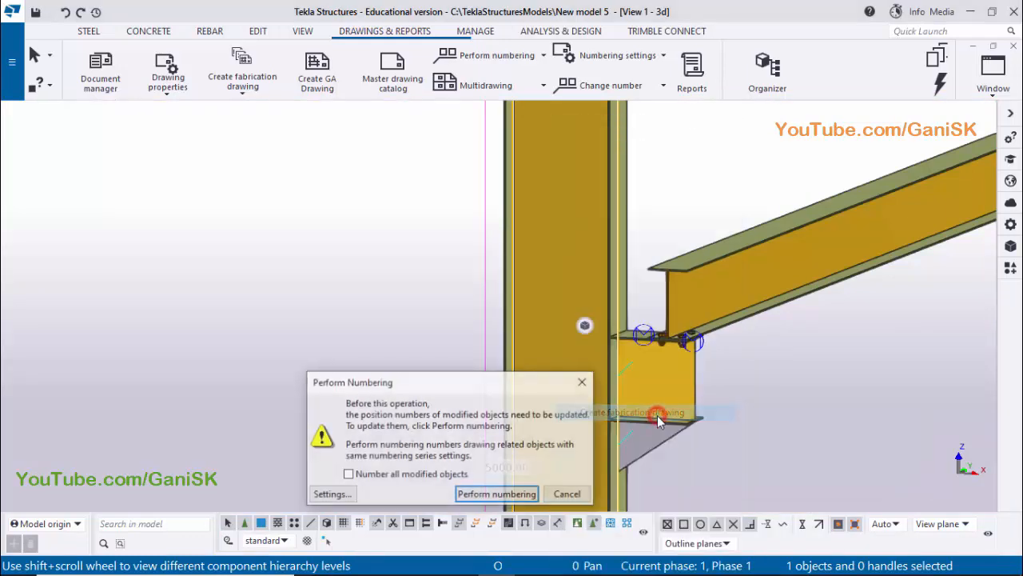
click(348, 474)
click(512, 494)
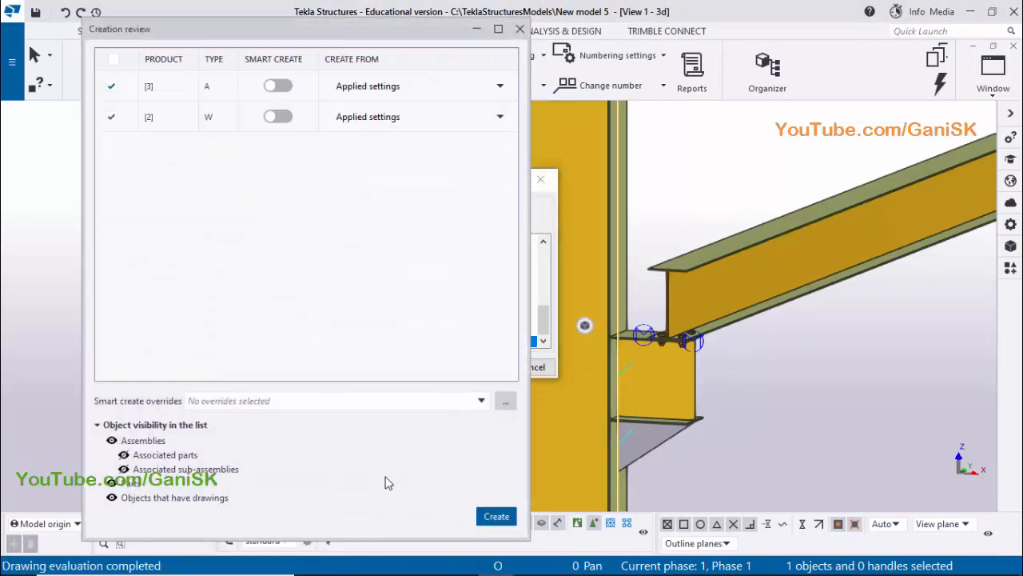
Exclude the type W drawing, create only the column's type A assembly drawing and save the position numbers
click(116, 118)
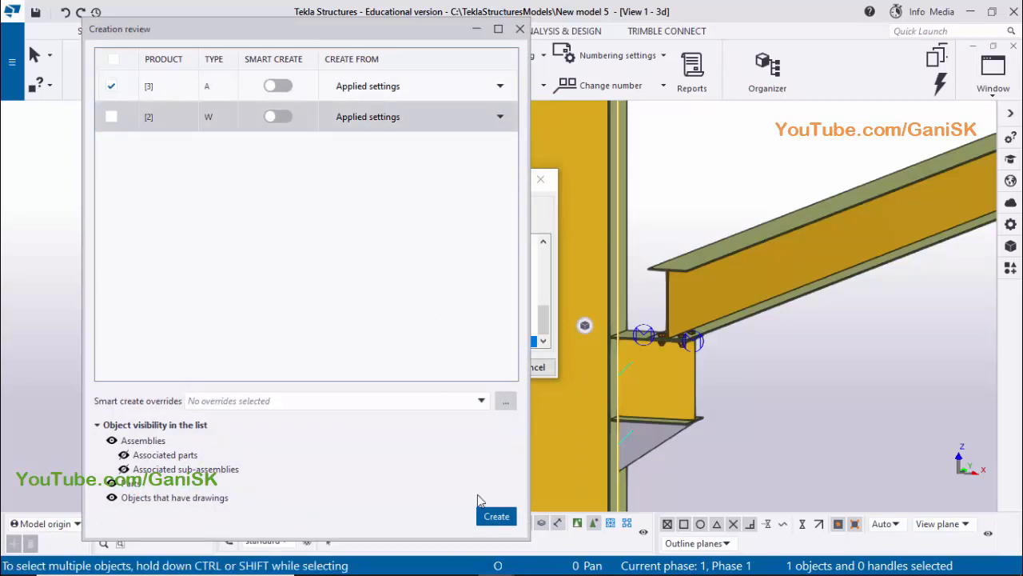
click(489, 516)
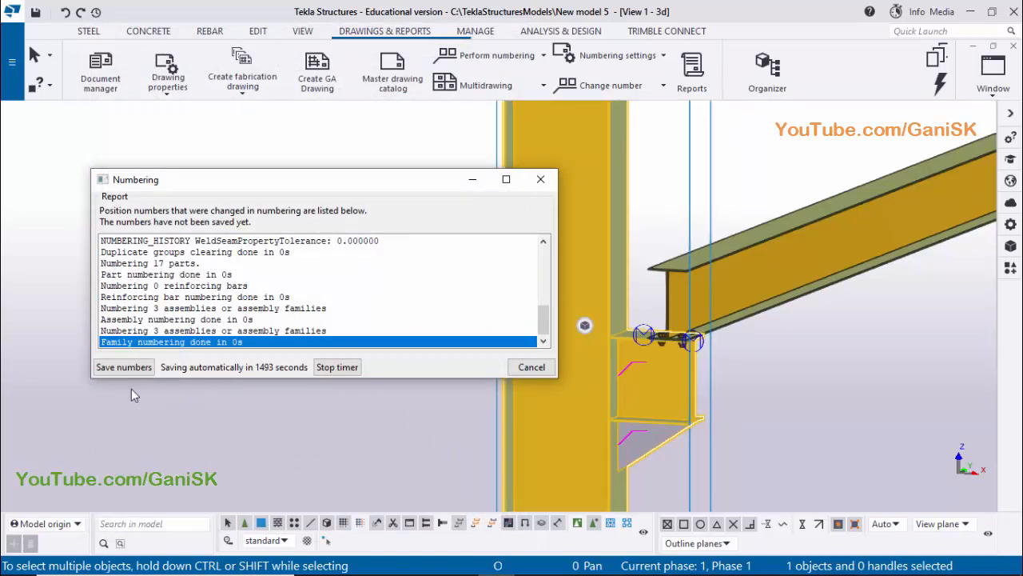
click(124, 367)
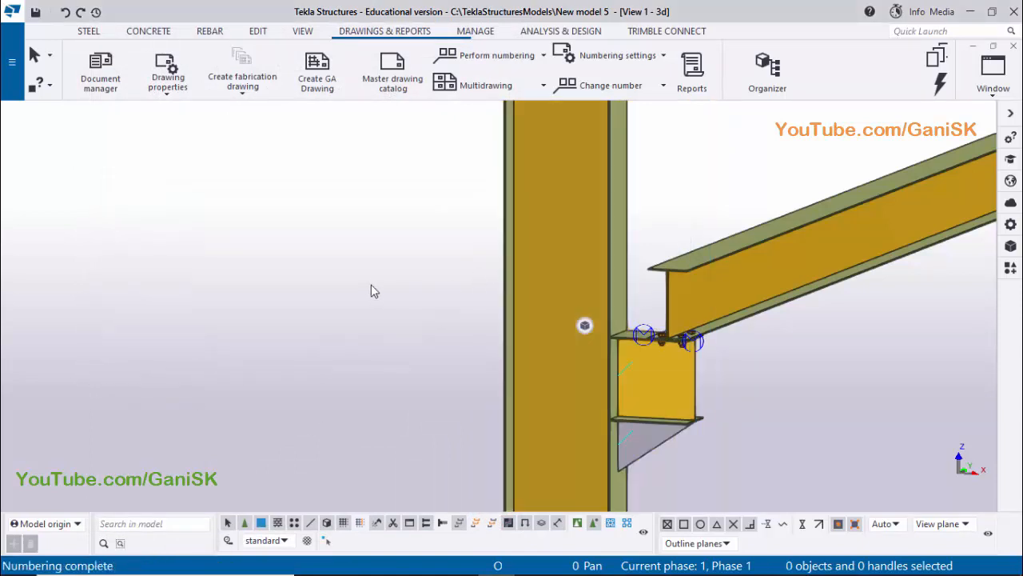
click(366, 284)
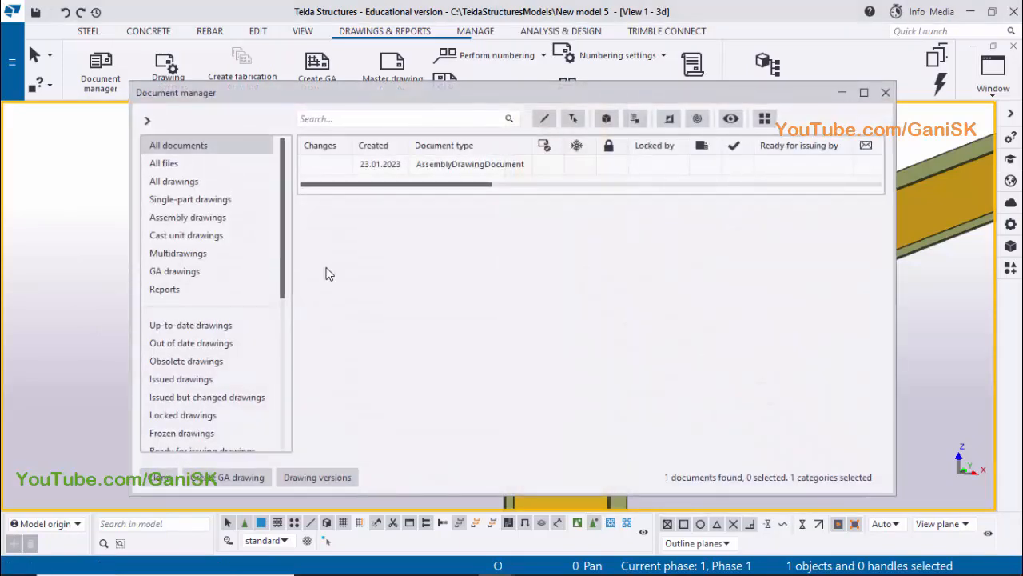
Open the column's assembly drawing from the document list and close the list
drag(482, 187, 544, 187)
click(467, 164)
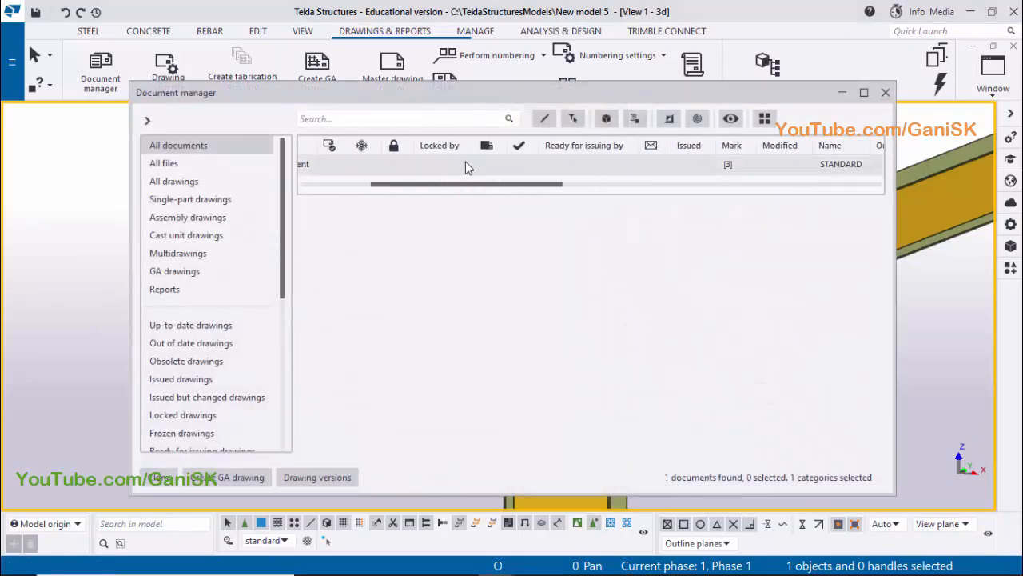
double_click(527, 170)
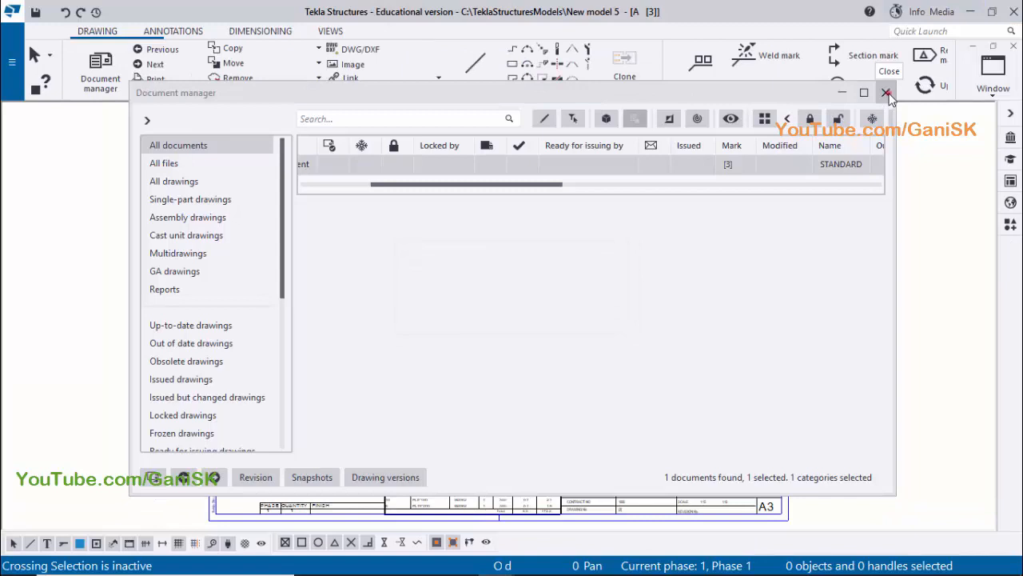
click(888, 93)
Examine the shape of the crane bracket's slotted holes in Section A and the front view, and close the drawing
scroll(586, 164, up, 5)
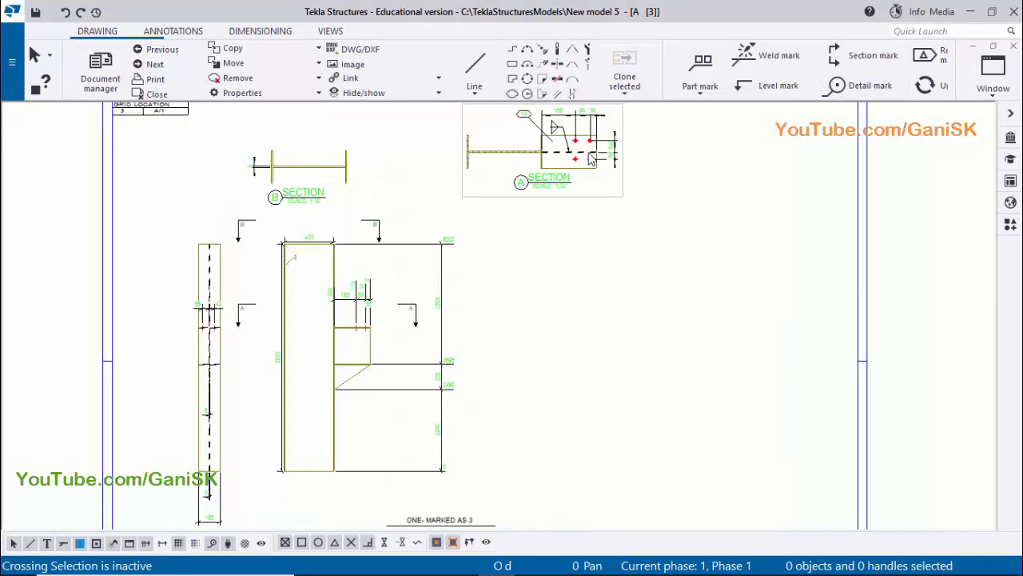
scroll(585, 162, up, 8)
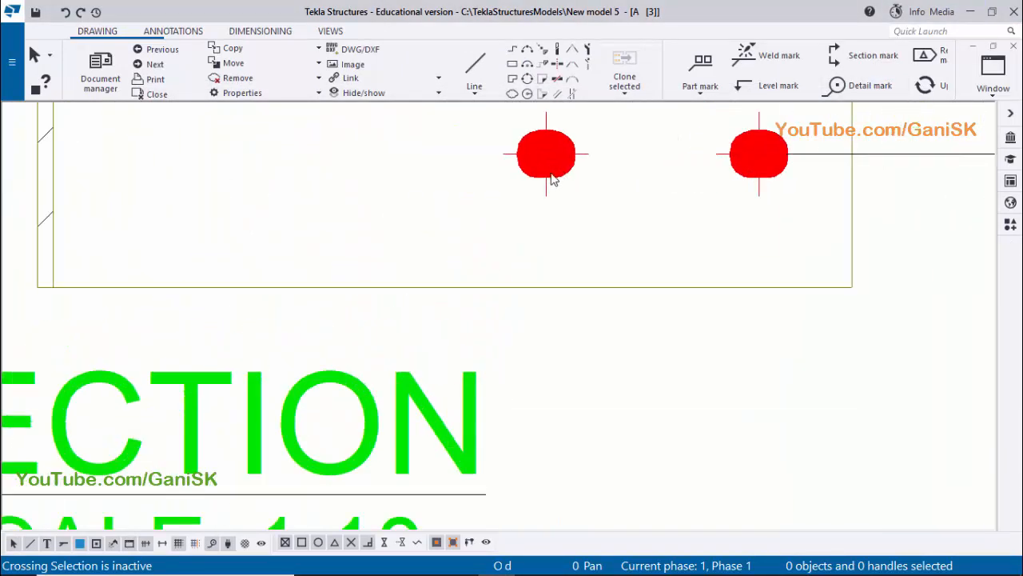
scroll(551, 192, down, 6)
middle_drag(581, 191, 546, 384)
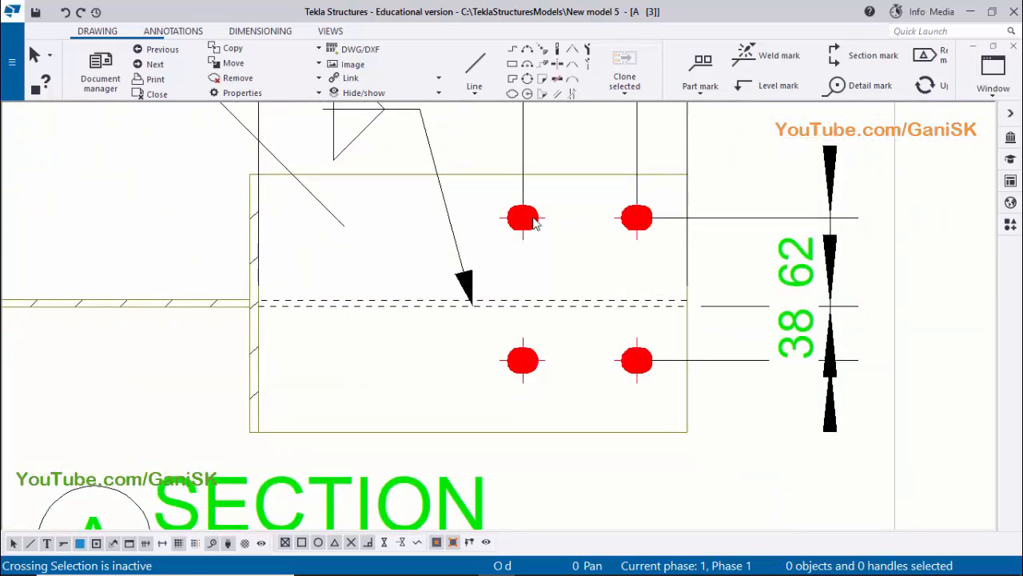
scroll(539, 268, up, 1)
mouse_move(539, 270)
middle_down()
mouse_move(538, 417)
mouse_move(539, 222)
middle_up()
scroll(540, 219, up, 3)
scroll(551, 231, down, 2)
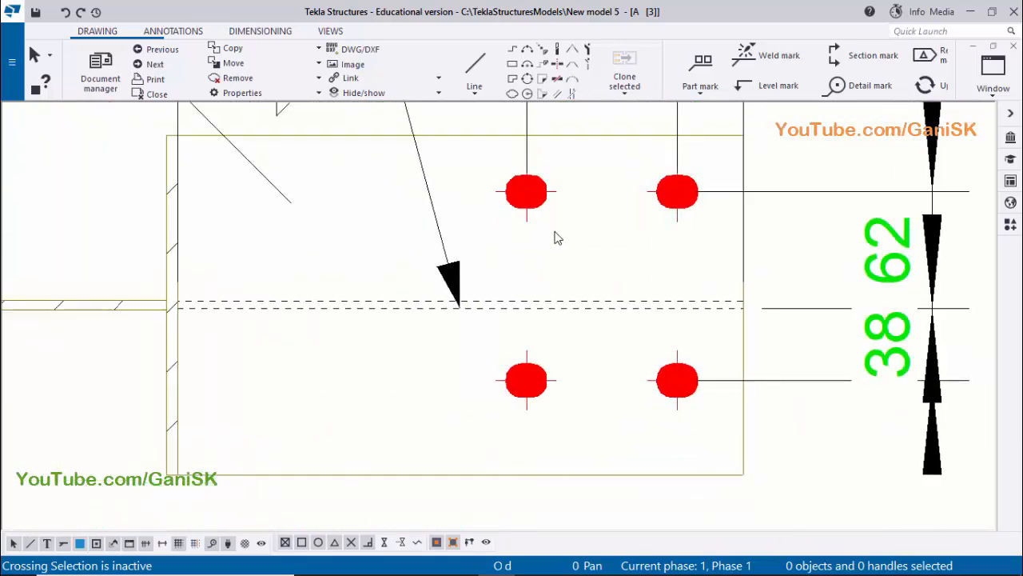
scroll(560, 271, down, 3)
scroll(562, 302, down, 3)
middle_drag(541, 359, 571, 265)
scroll(570, 264, down, 1)
scroll(583, 231, up, 3)
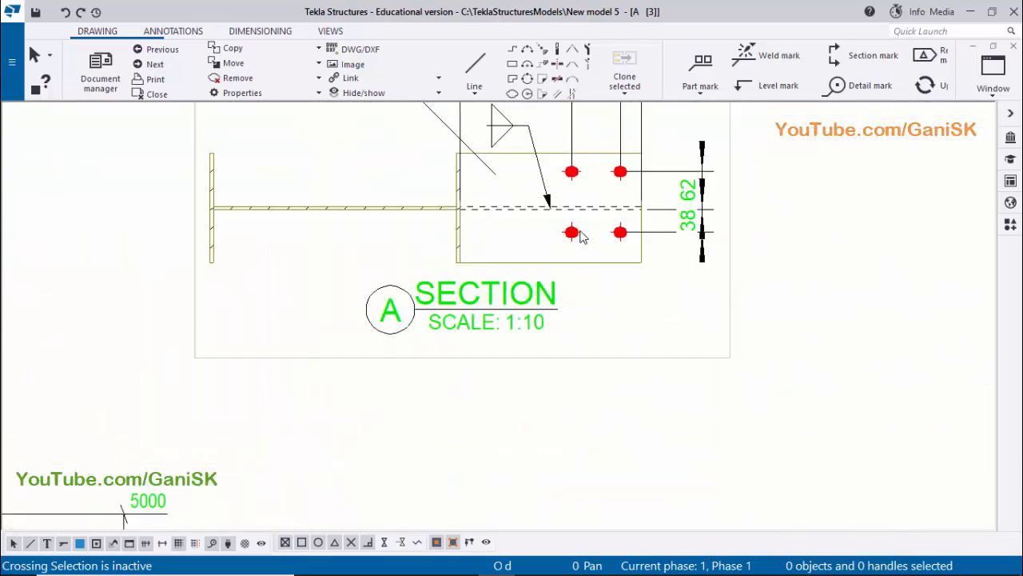
scroll(574, 248, up, 2)
scroll(573, 248, down, 4)
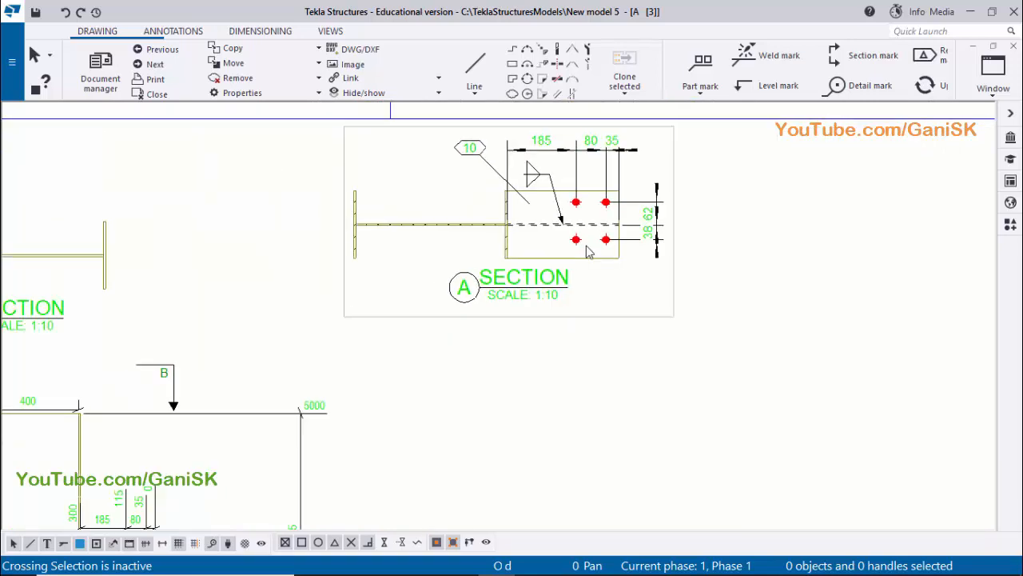
scroll(423, 389, down, 1)
scroll(264, 470, up, 1)
scroll(335, 444, up, 2)
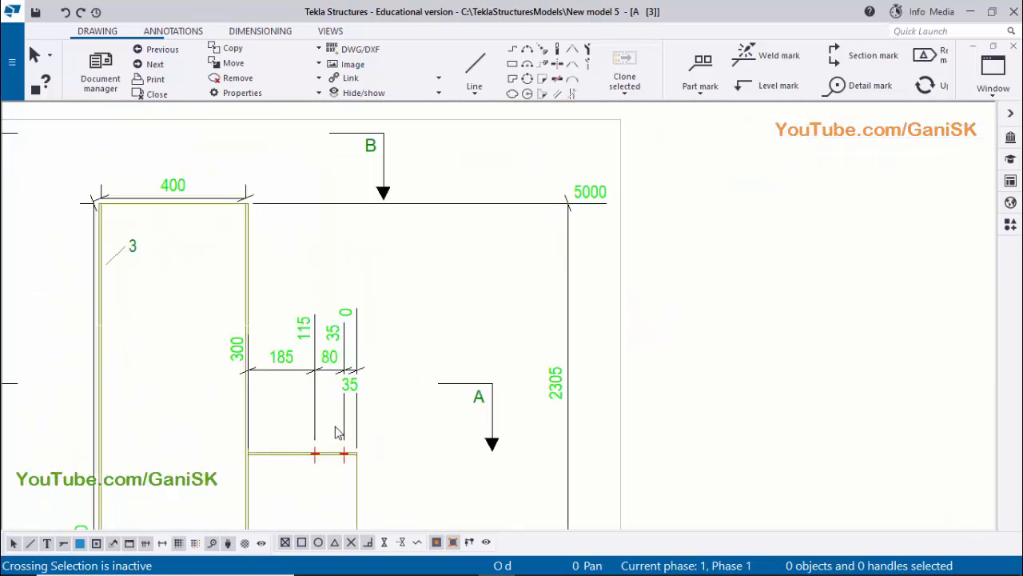
scroll(492, 353, down, 2)
middle_drag(716, 211, 705, 256)
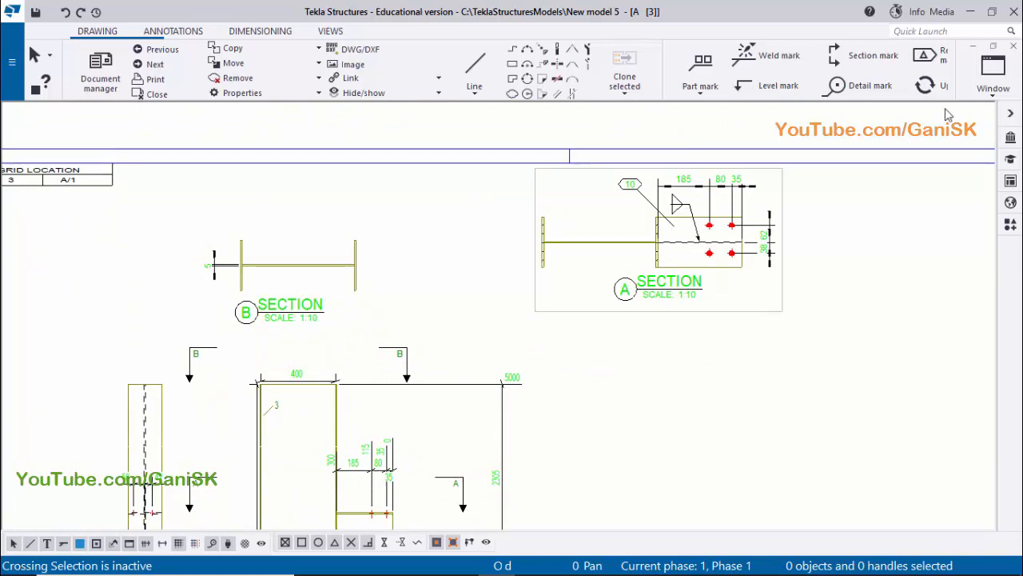
click(1013, 46)
scroll(678, 349, down, 4)
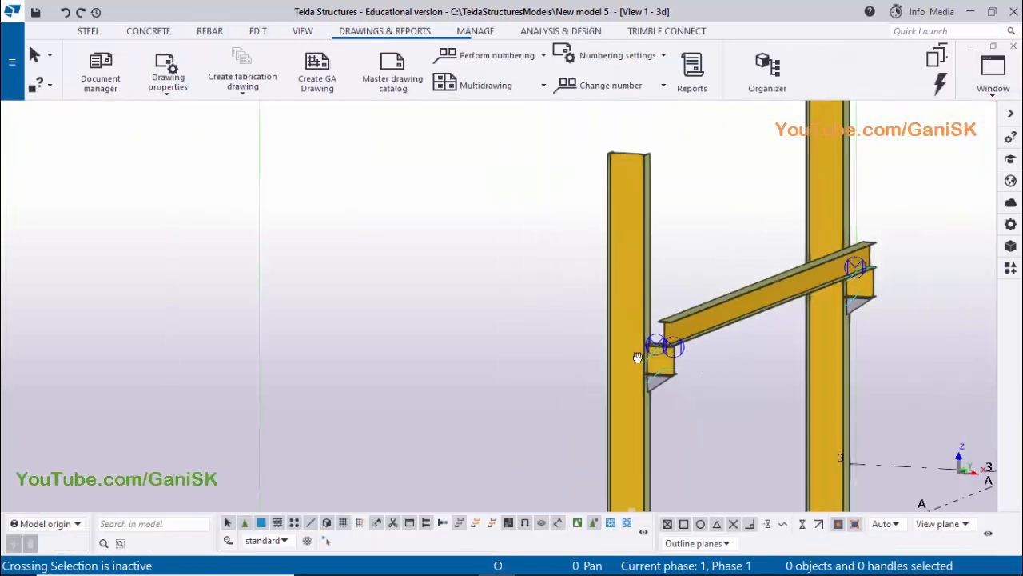
scroll(580, 377, up, 5)
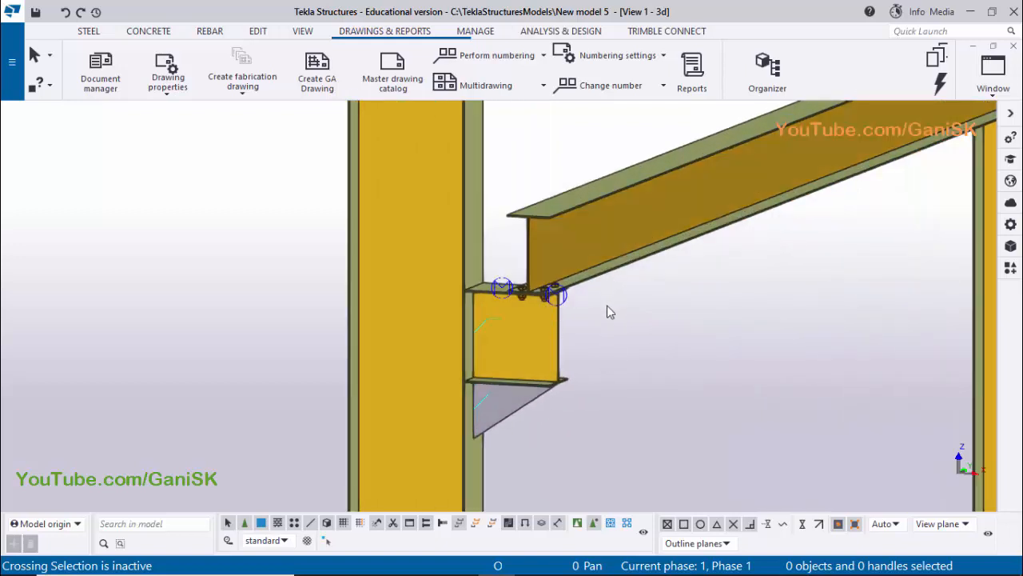
scroll(605, 334, down, 2)
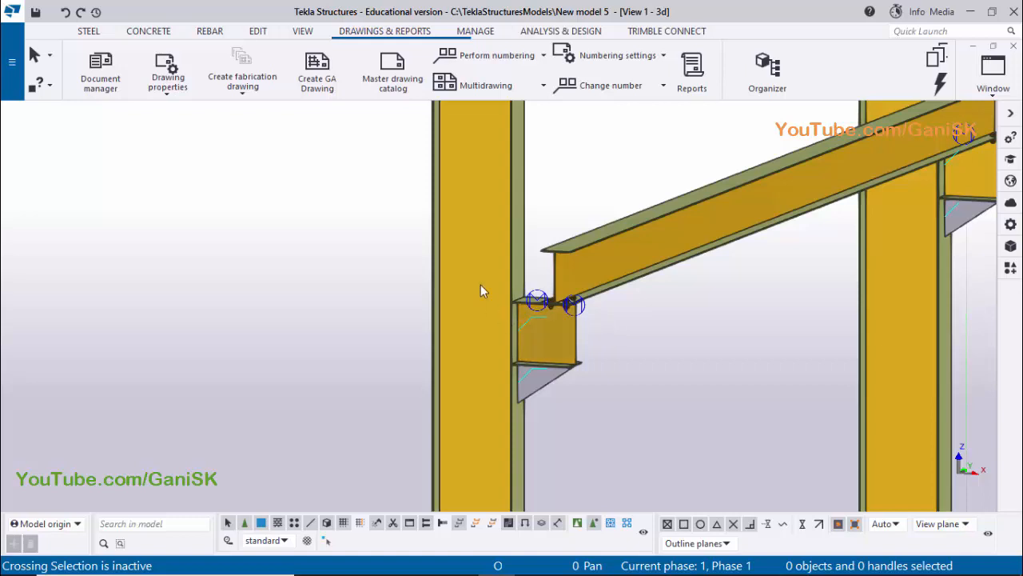
scroll(556, 332, down, 1)
middle_drag(556, 325, 548, 319)
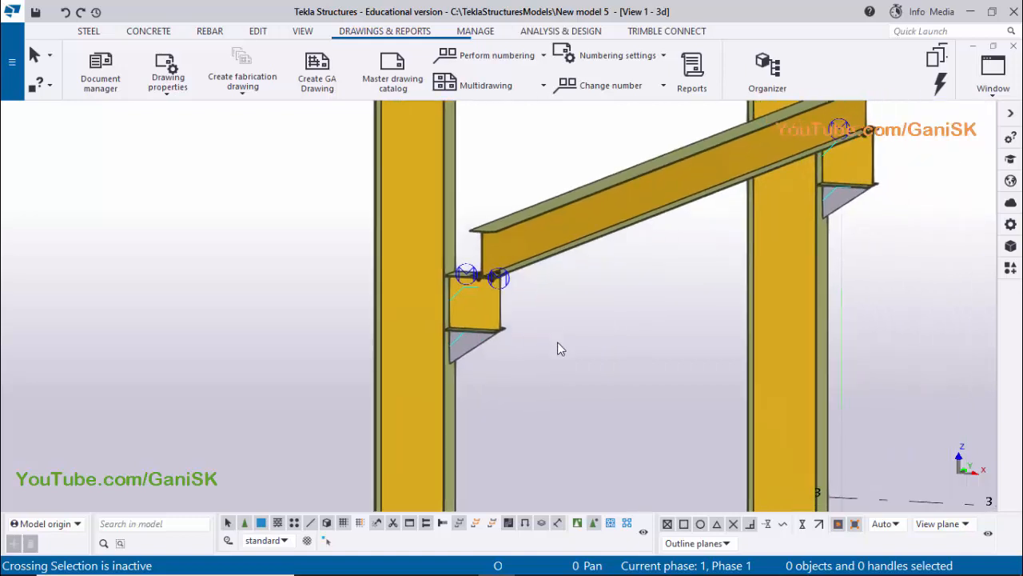